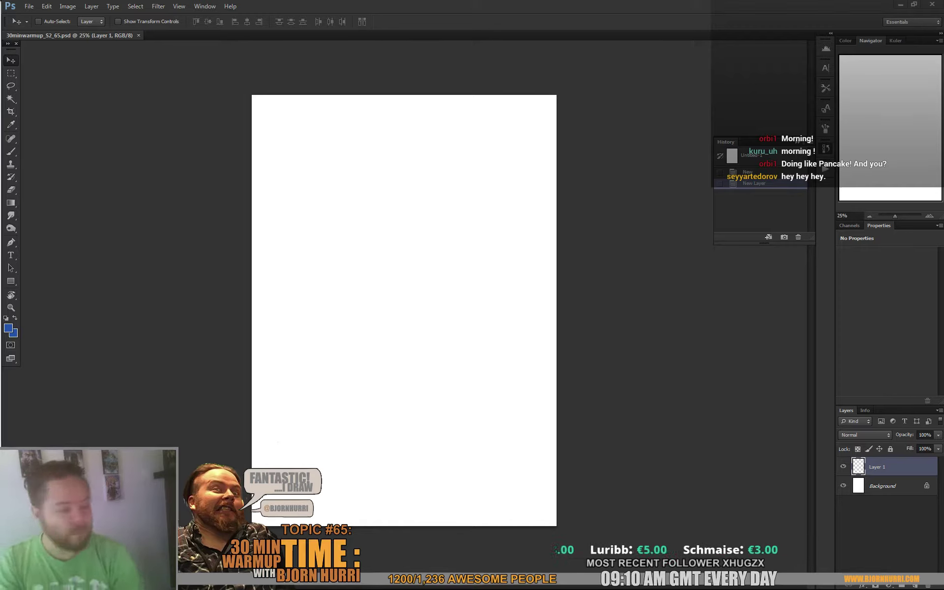
- Fill the Background layer with a mid-grey background colour and make Layer 1 active again
click(804, 500)
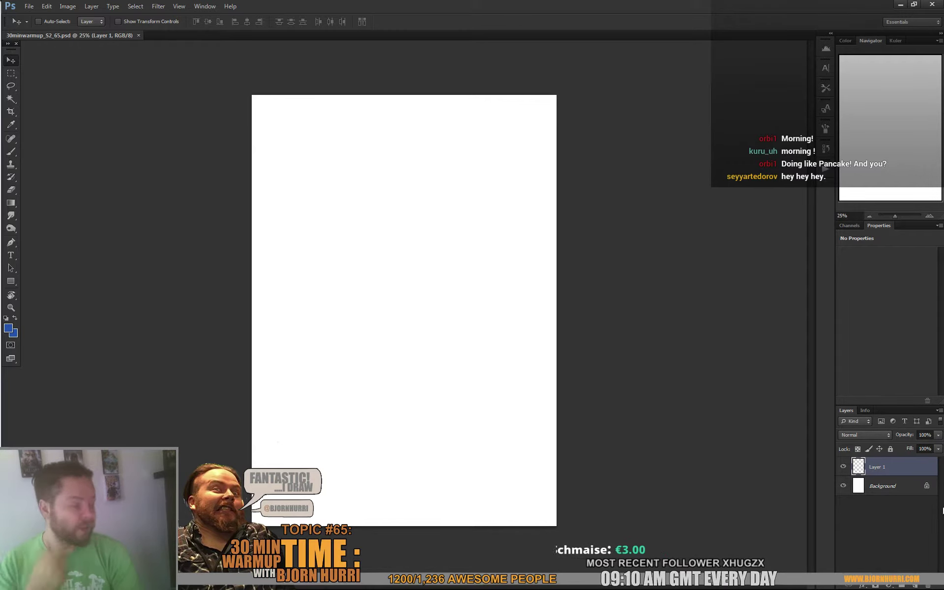
click(900, 486)
click(14, 335)
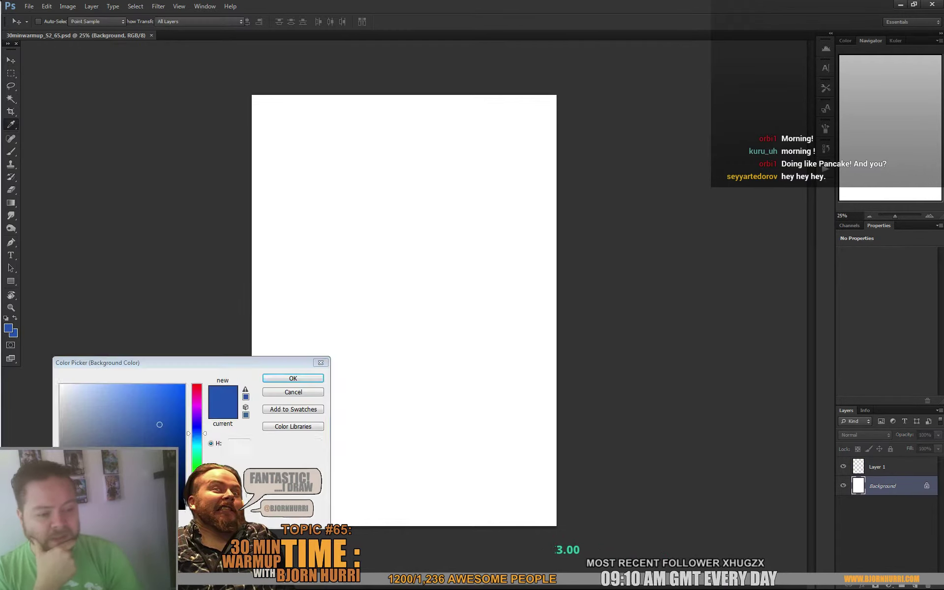
click(61, 431)
click(293, 379)
key(v)
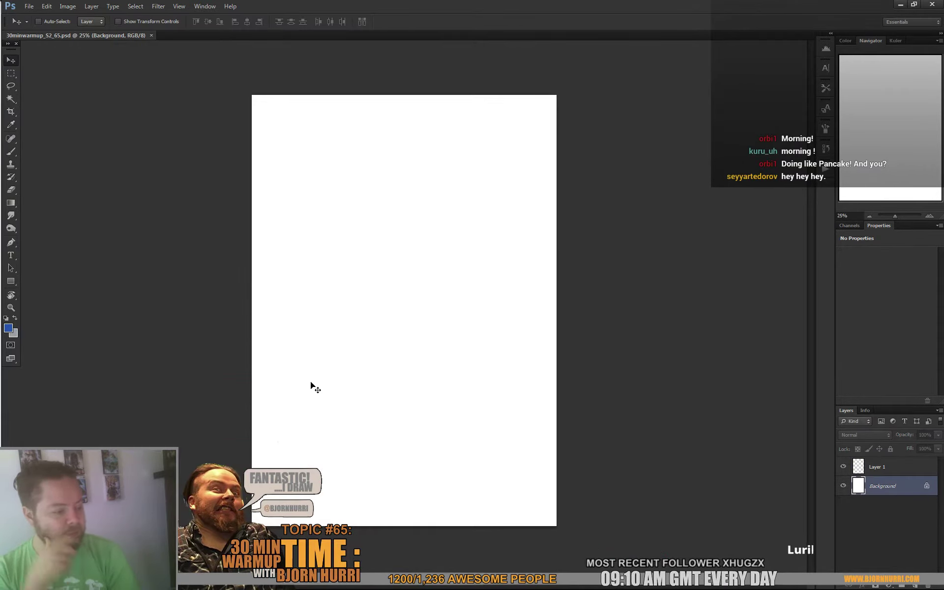
key(ctrl+BackSpace)
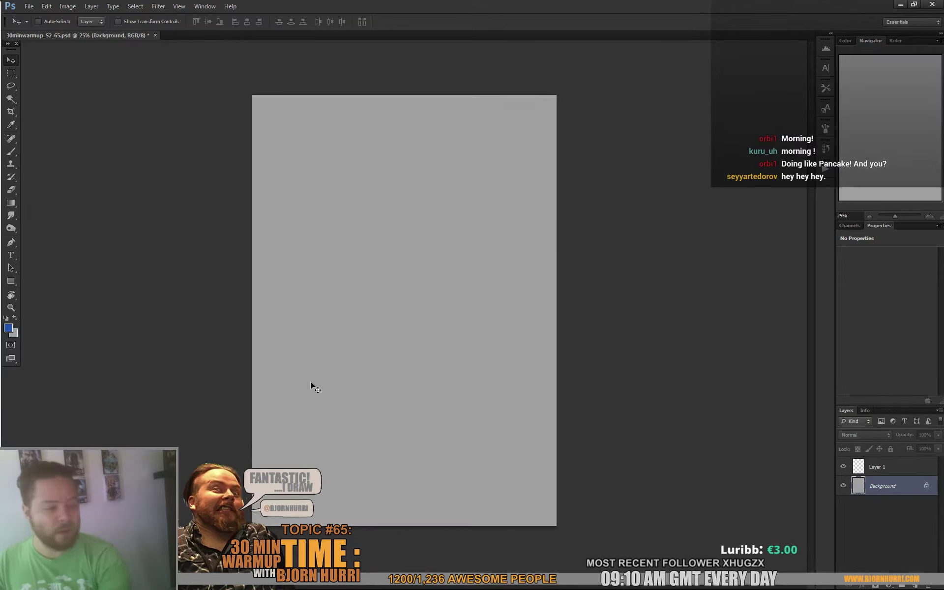
click(885, 467)
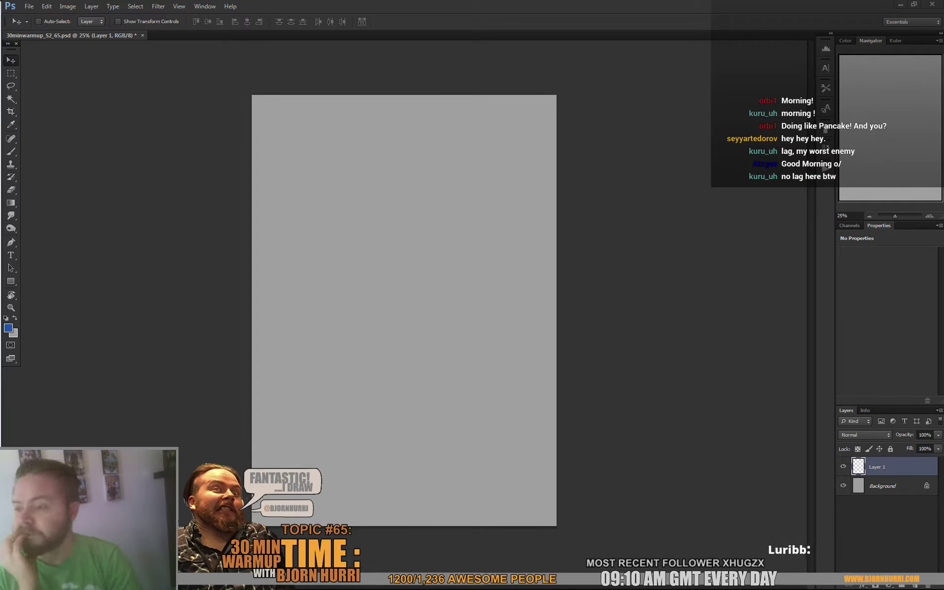
- Set the browser's Gamut Mask Tool to the dome-and-circle mask, with reds and oranges in the dome and green in the circle, and return to Photoshop
key(alt+Tab)
click(510, 134)
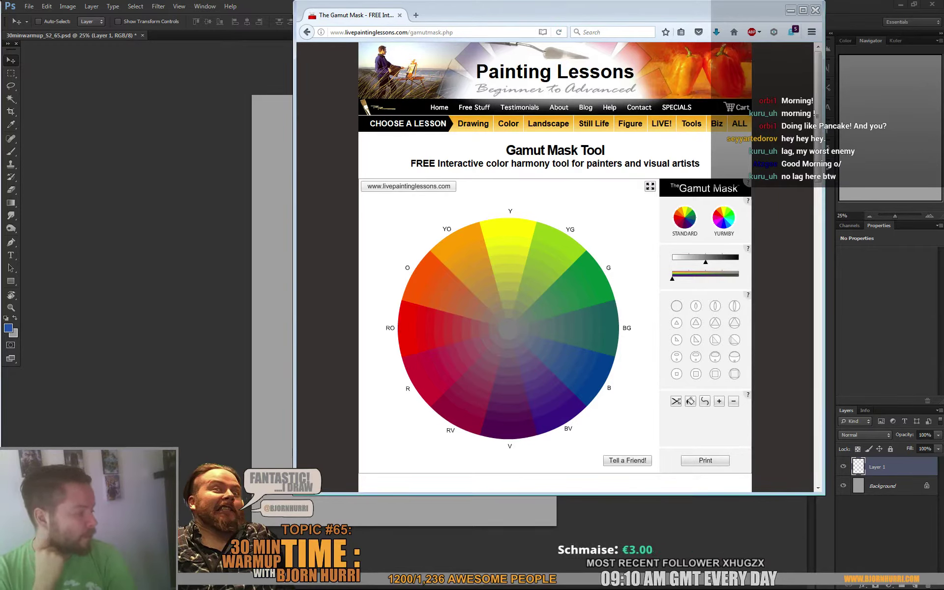
click(696, 340)
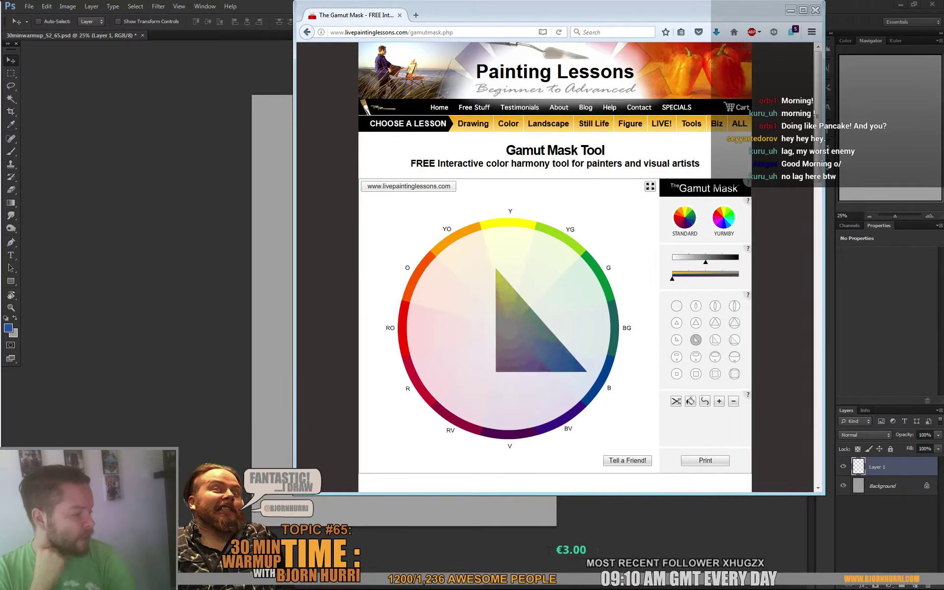
drag(584, 253, 614, 346)
drag(526, 335, 505, 304)
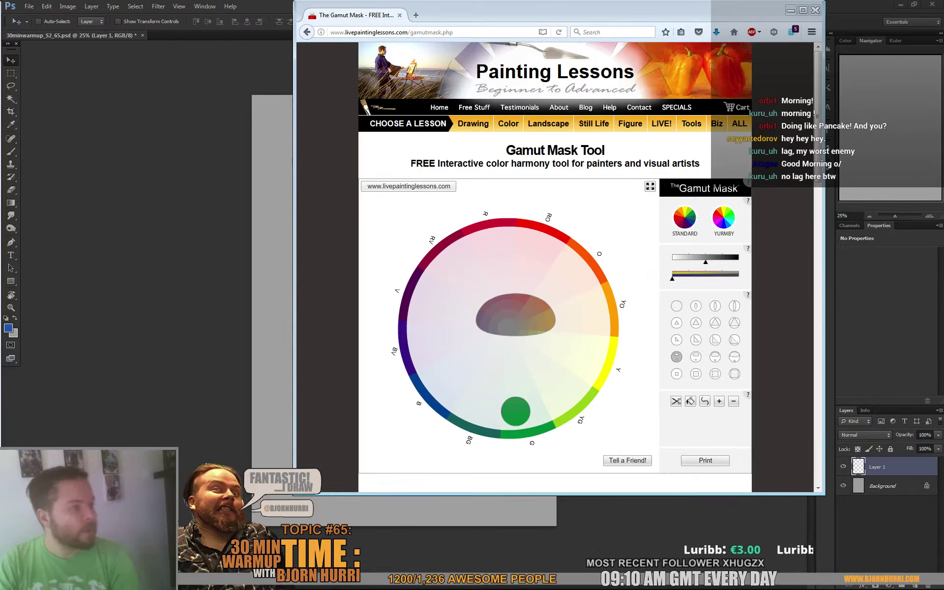
click(263, 4)
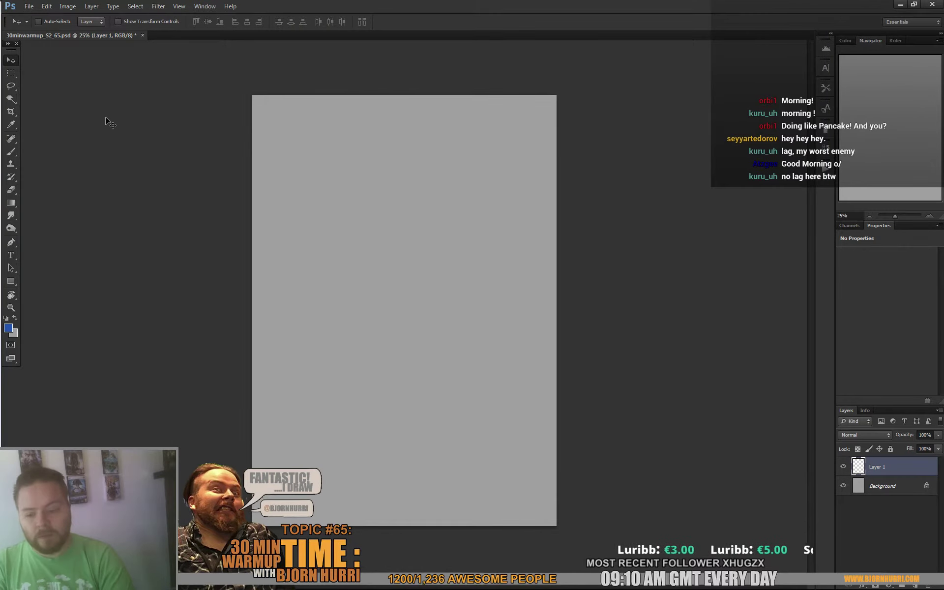
- Paste the screenshot into a new document and crop it to the small colour wheel with the triangular mask
key(ctrl+n)
key(Return)
key(ctrl+v)
key(c)
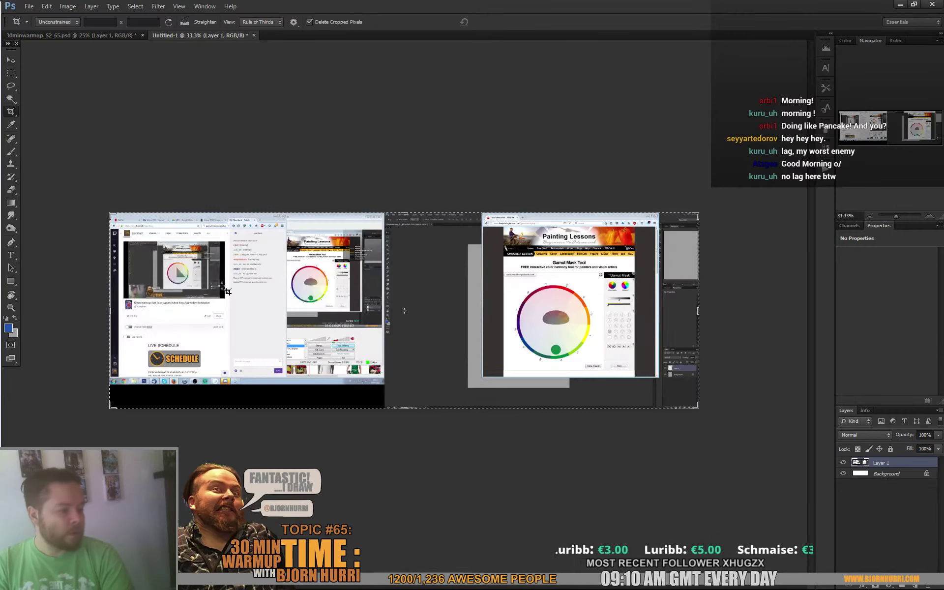
drag(192, 285, 168, 264)
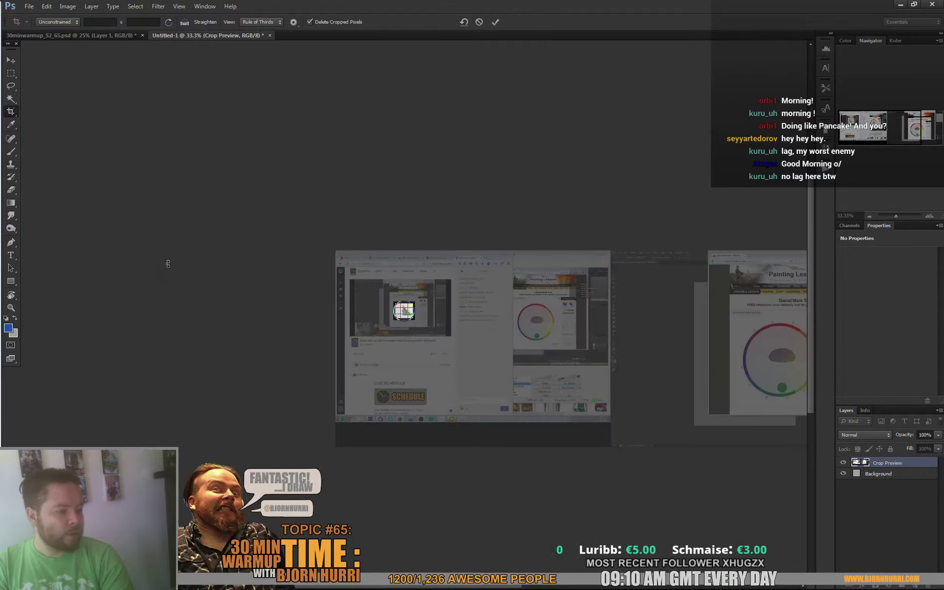
key(Return)
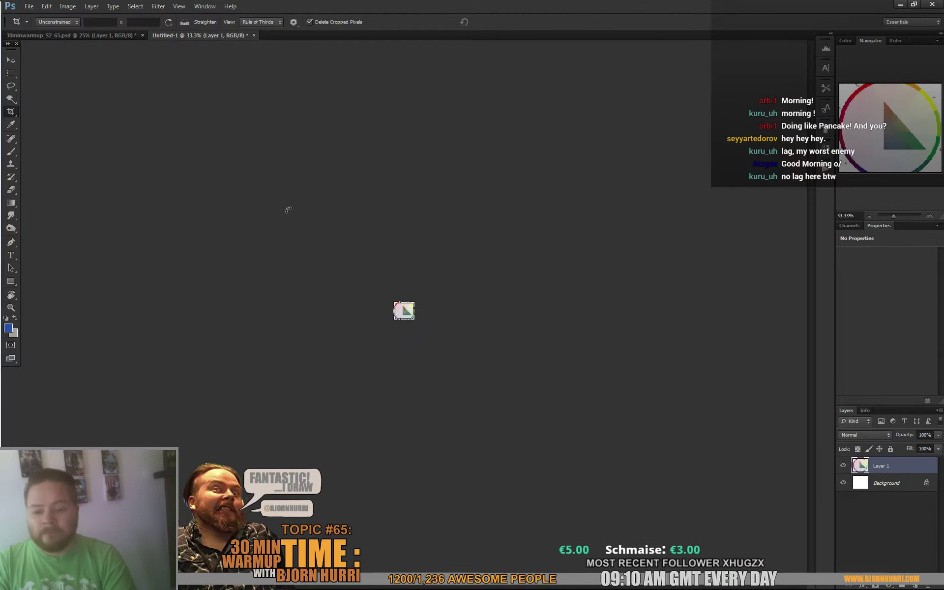
- Enlarge the cropped wheel to 100%, float its document over the canvas and paste the screenshot into it again
key(ctrl+plus)
key(ctrl+plus)
key(ctrl+plus)
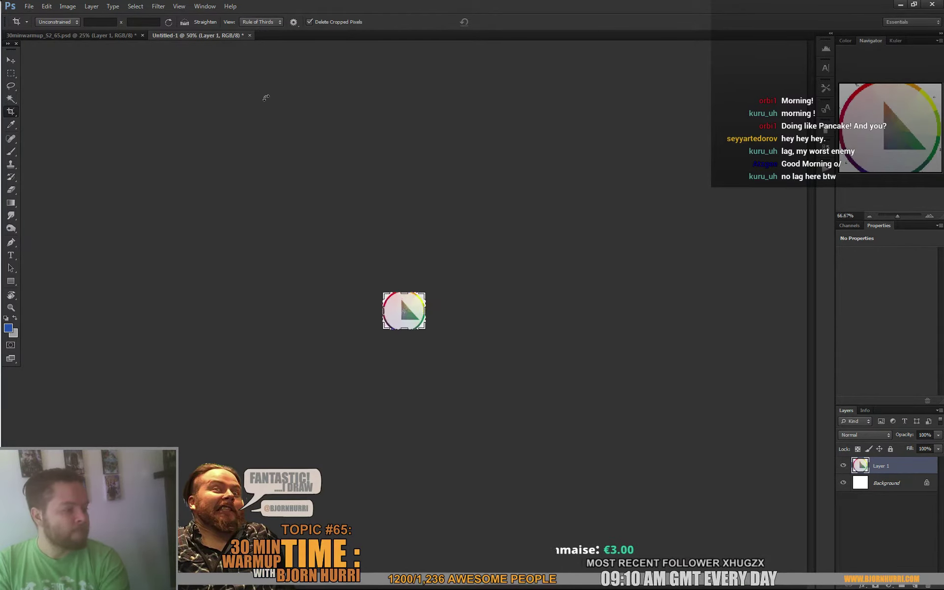
drag(196, 35, 309, 141)
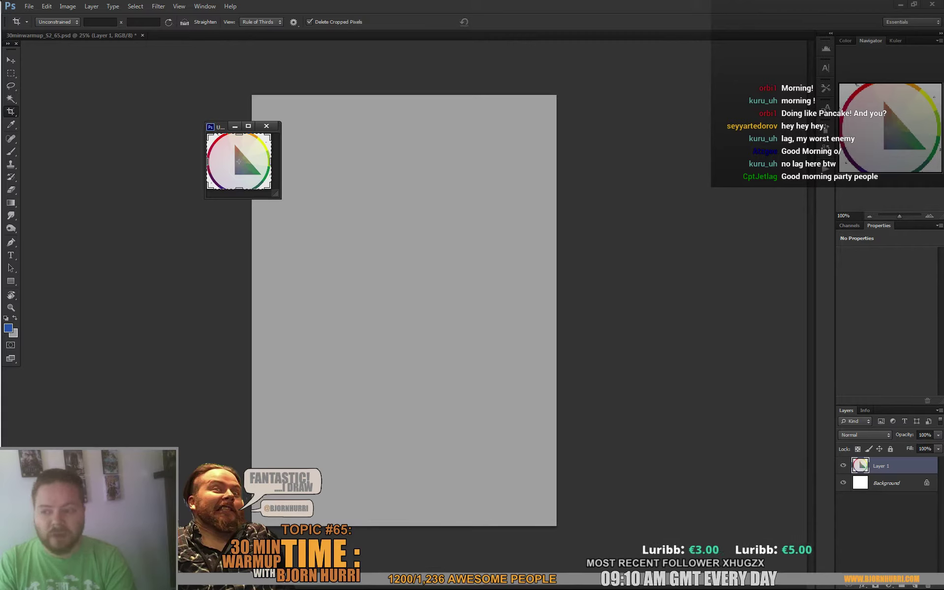
key(ctrl+v)
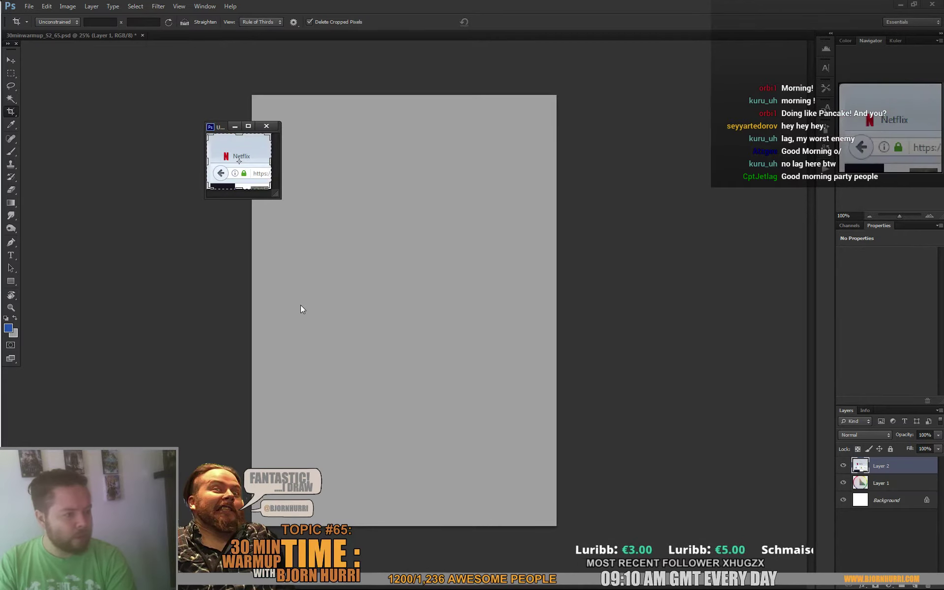
- Paste the screenshot onto Layer 1 of 30minwarmup_S2_65.psd and copy the rectangular area around the wheel's dome and green circle
click(354, 262)
key(ctrl+b)
click(478, 219)
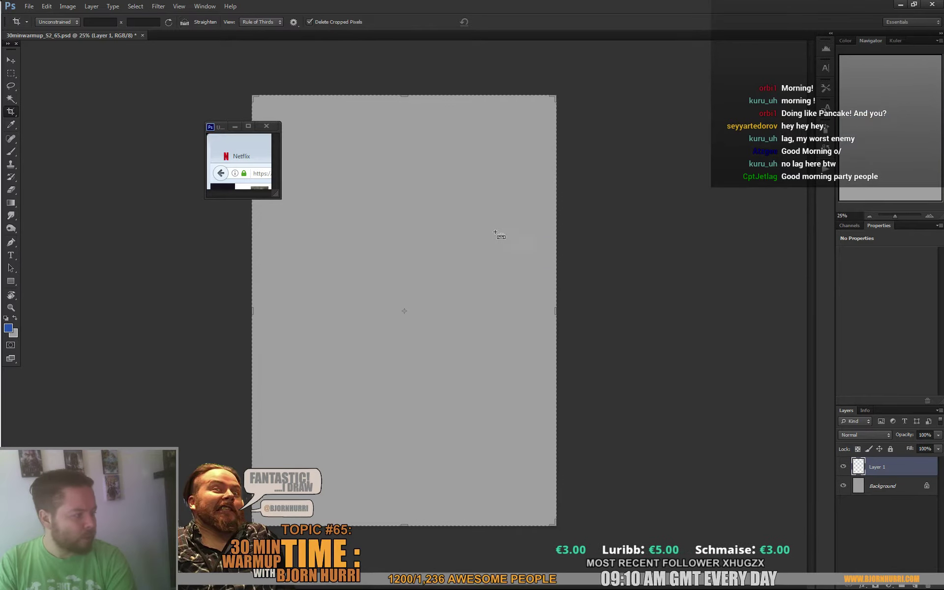
key(ctrl+v)
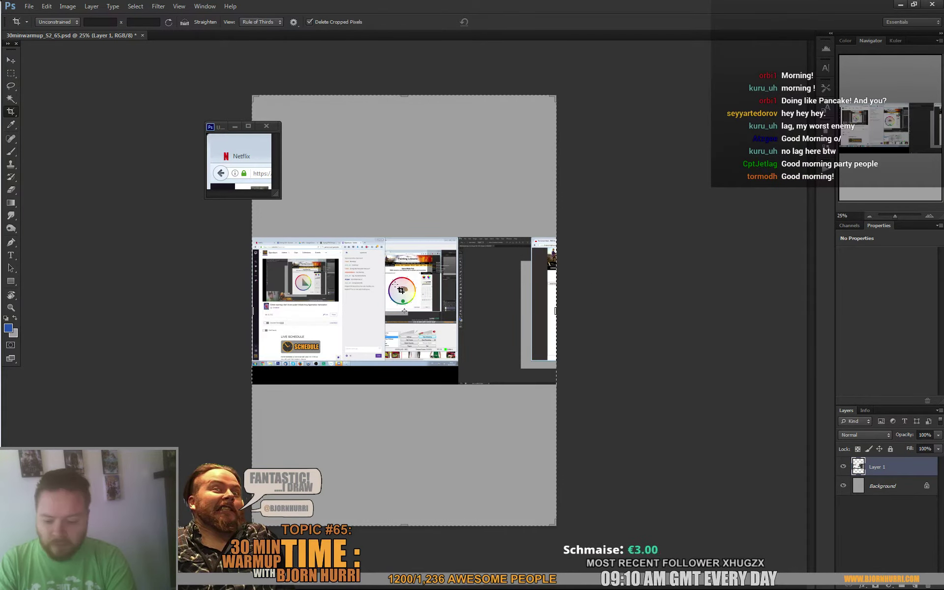
key(m)
drag(412, 302, 411, 305)
key(ctrl+c)
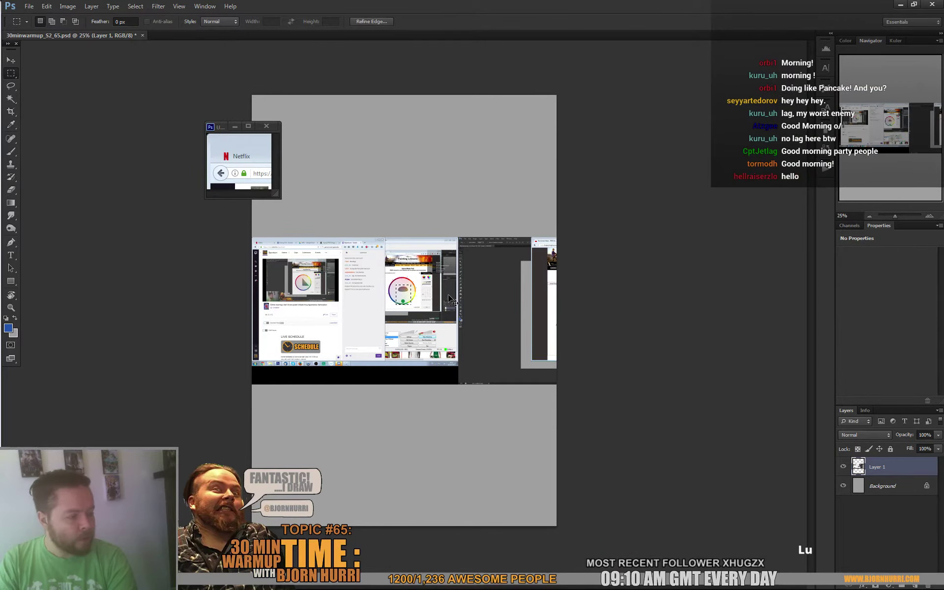
- Paste the copied gamut area into a new document and close the earlier wheel document without saving
key(ctrl+n)
key(Return)
key(ctrl+v)
click(267, 126)
key(n)
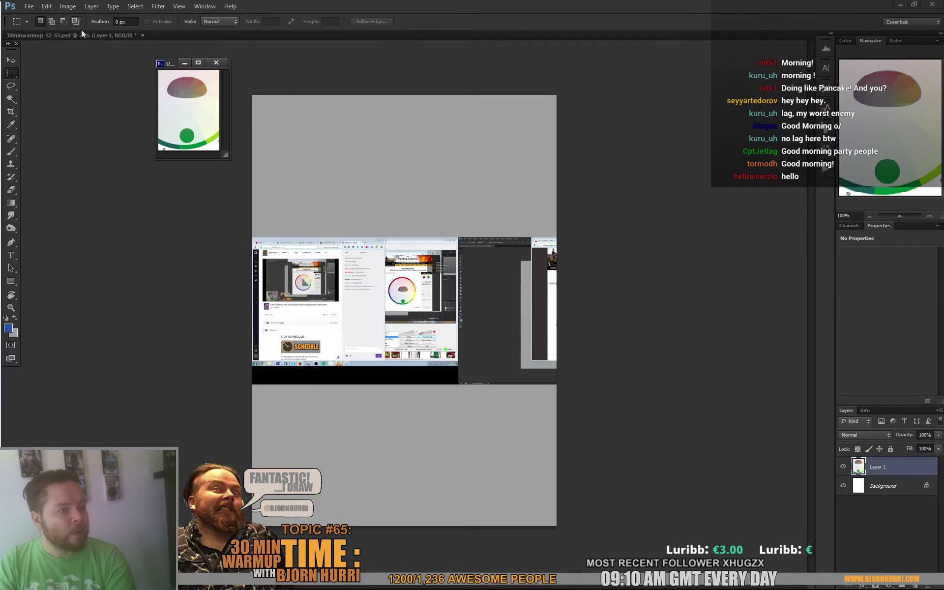
- Hide the pasted screenshot layer in the main document and move the gamut reference window beside the canvas
click(844, 467)
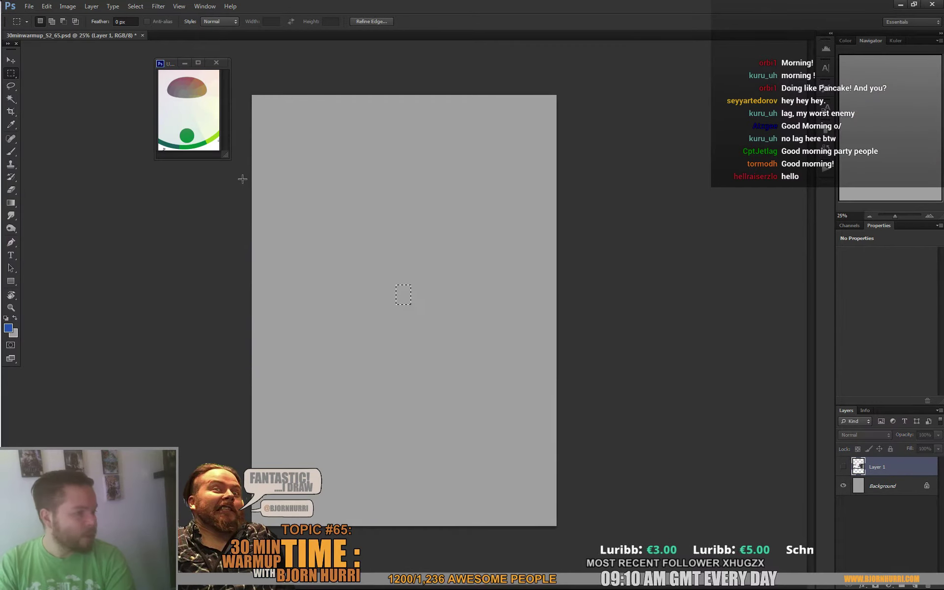
drag(165, 63, 881, 275)
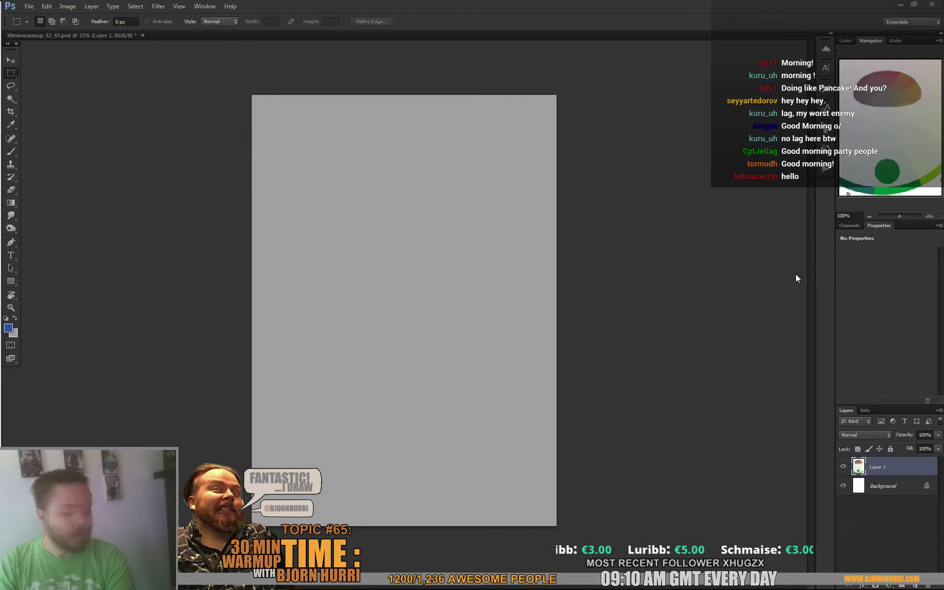
drag(796, 274, 814, 260)
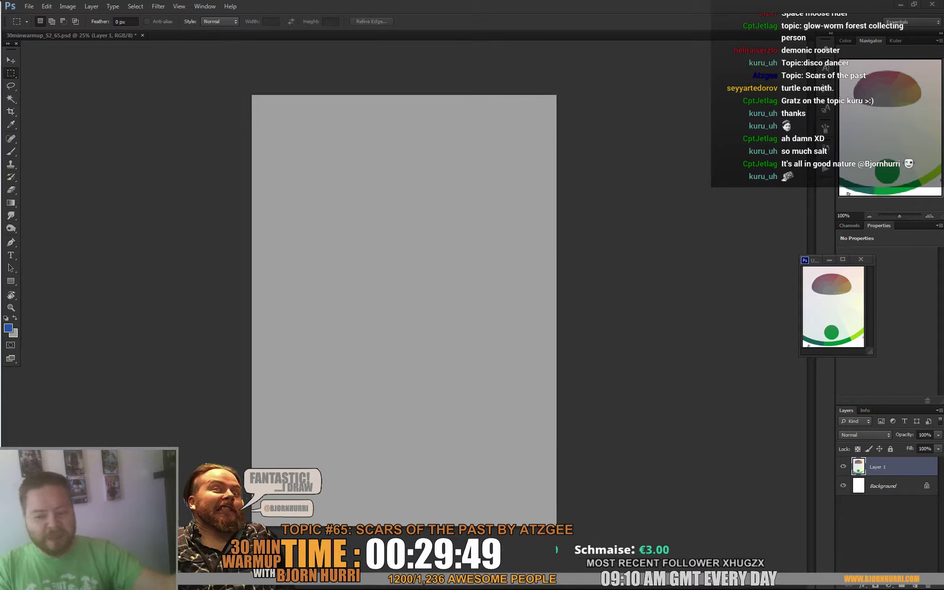
click(68, 6)
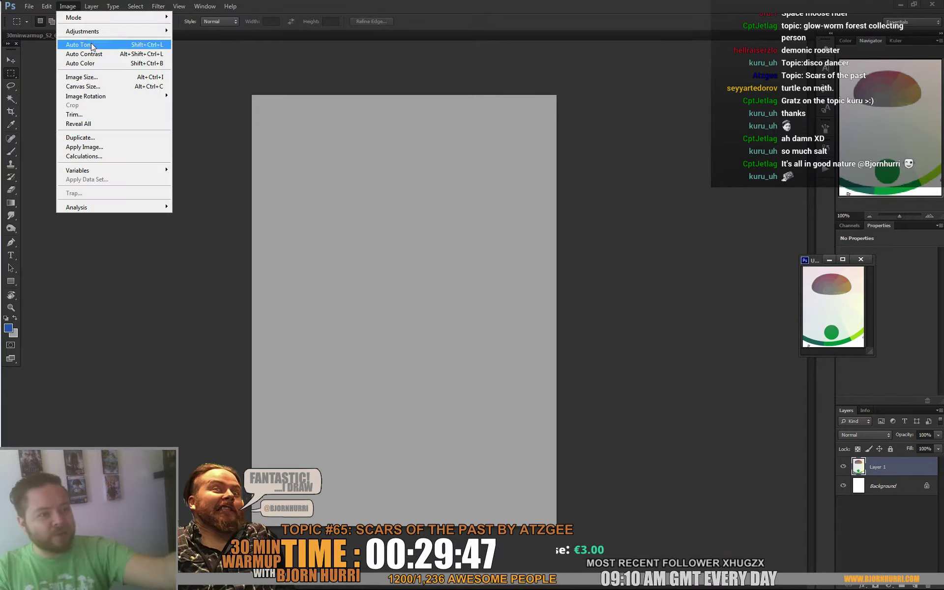
mouse_move(133, 96)
click(211, 109)
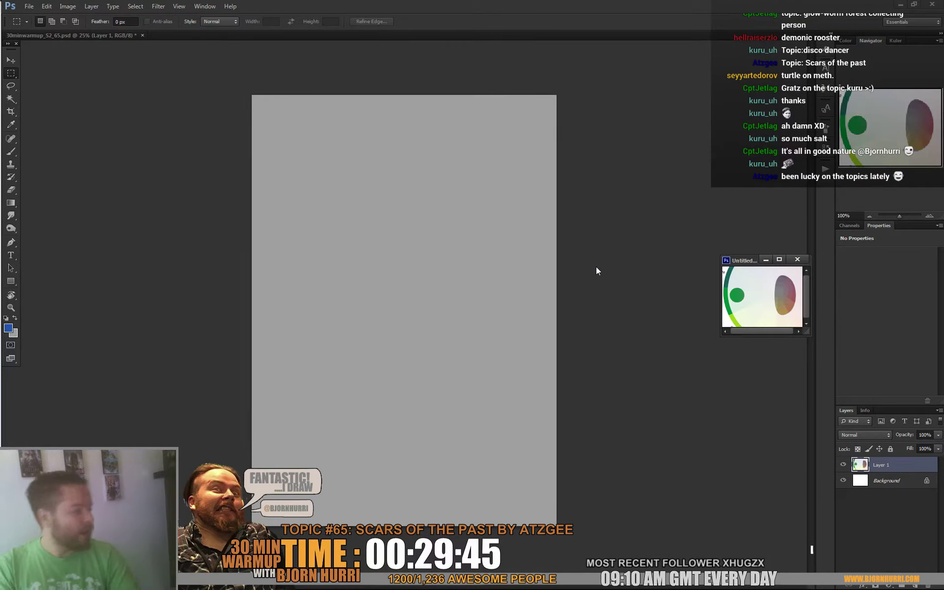
key(ctrl+z)
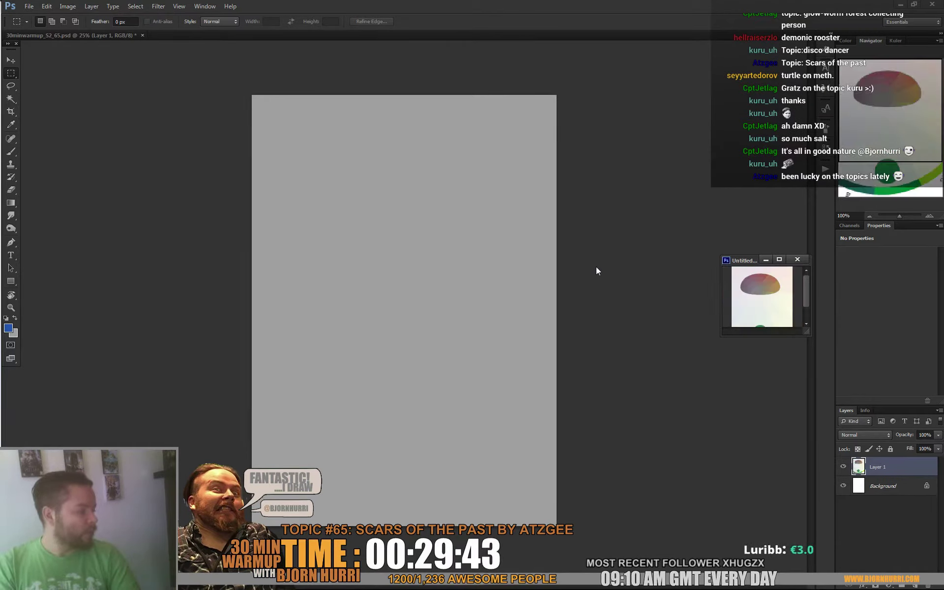
- Enlarge and reposition the gamut reference window to show its whole image, and rotate the main canvas 90° to landscape
drag(807, 334, 812, 349)
drag(746, 260, 792, 259)
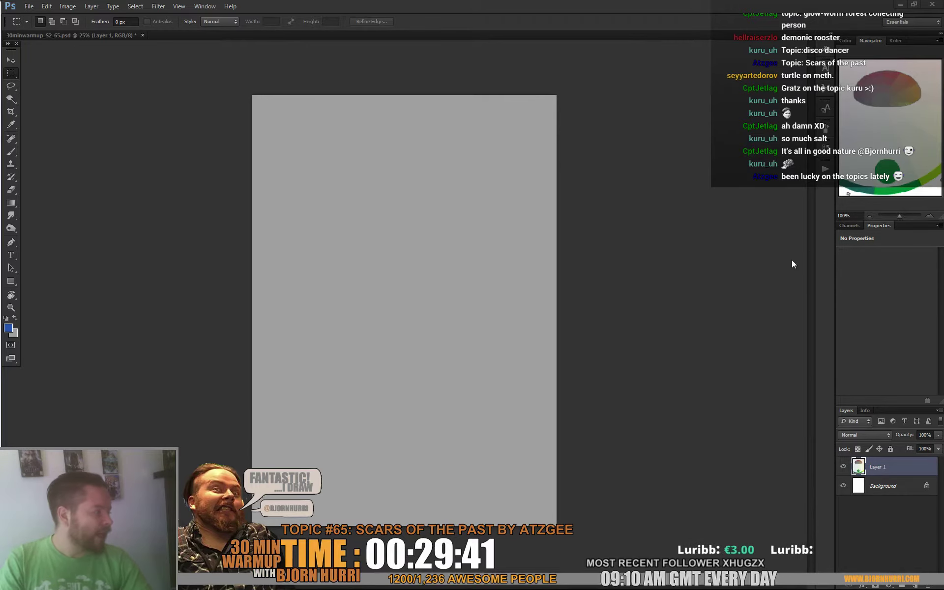
drag(396, 285, 411, 305)
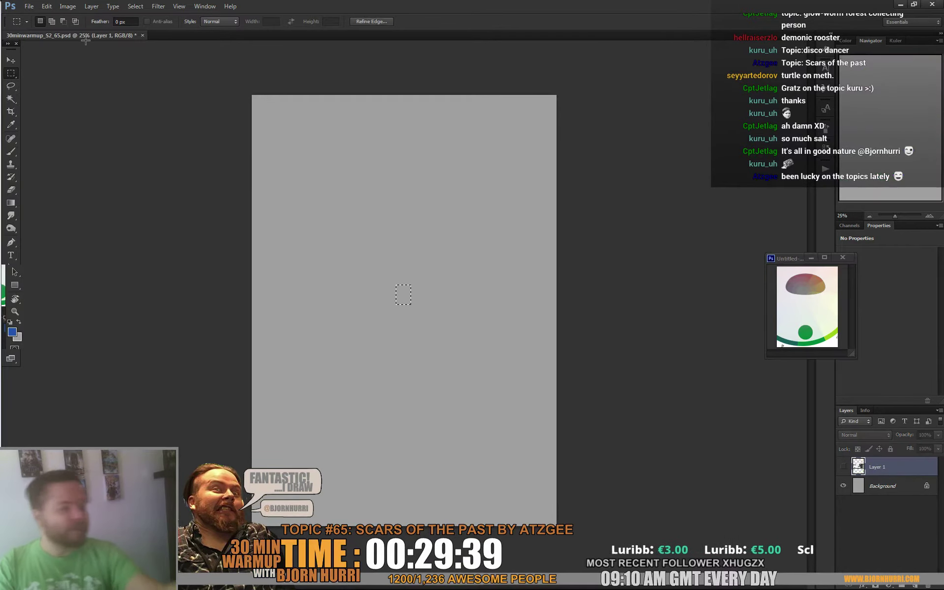
click(67, 6)
click(212, 114)
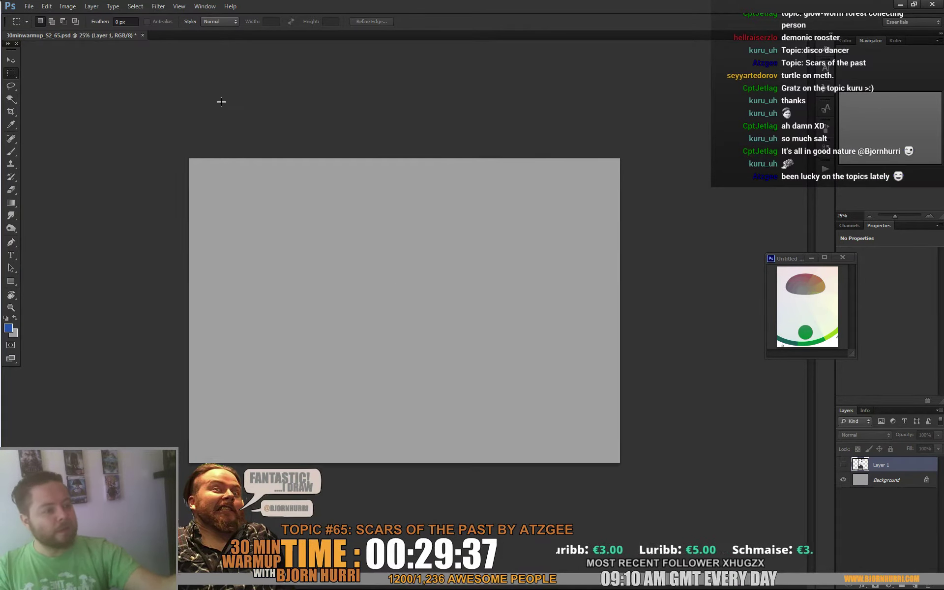
- Sample a muted red from the gamut reference and set up a round brush of 59 px with 100% hardness
key(b)
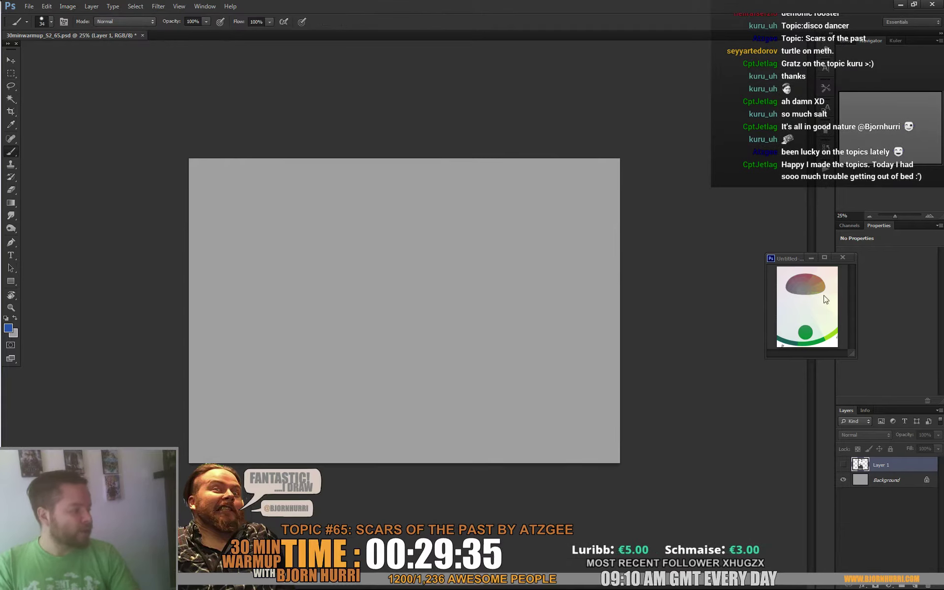
alt+click(808, 280)
right_click(292, 267)
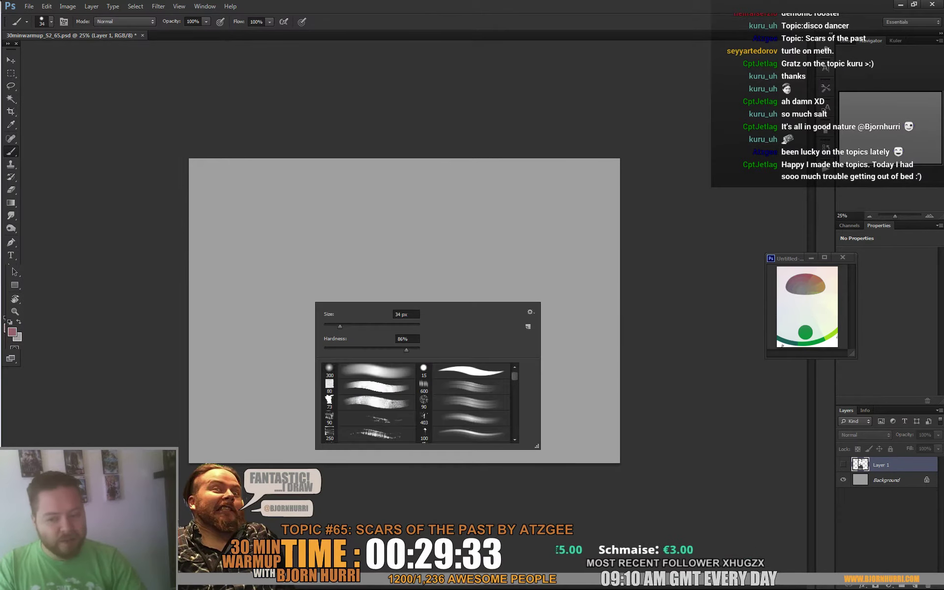
click(369, 372)
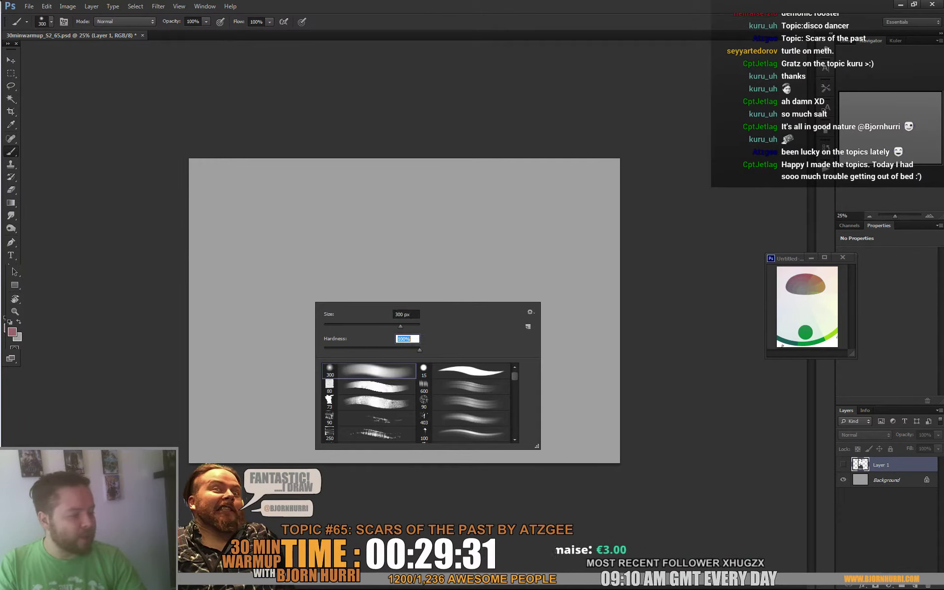
click(352, 327)
click(374, 275)
key(Return)
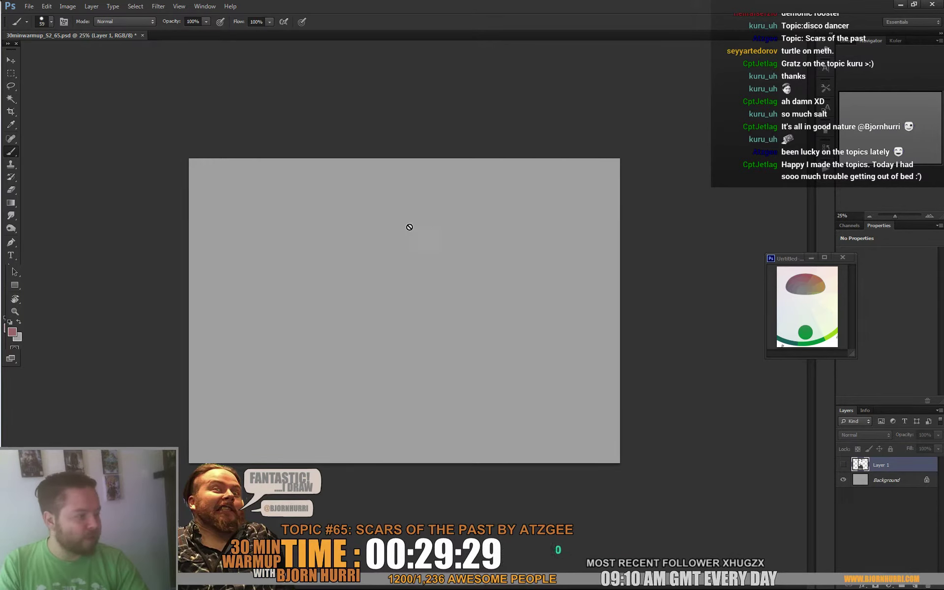
- Add a new layer above Layer 1 for painting and increase the brush size to 267 px
click(916, 586)
right_click(346, 226)
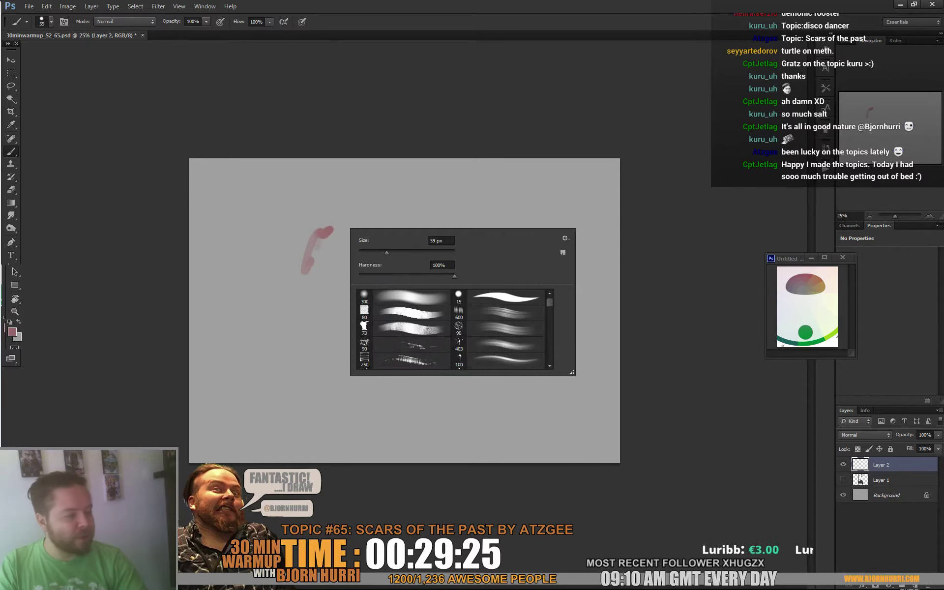
click(396, 252)
- Block in the figure's shoulders and rough torso outline on Layer 2 with broad muted red strokes
mouse_move(319, 235)
mouse_down()
mouse_move(332, 228)
mouse_move(322, 245)
mouse_up()
mouse_move(345, 207)
mouse_down()
mouse_move(346, 199)
mouse_move(363, 208)
mouse_up()
drag(404, 208, 462, 206)
mouse_move(385, 272)
mouse_down()
mouse_move(339, 285)
mouse_move(311, 317)
mouse_up()
drag(474, 200, 410, 295)
drag(335, 299, 368, 310)
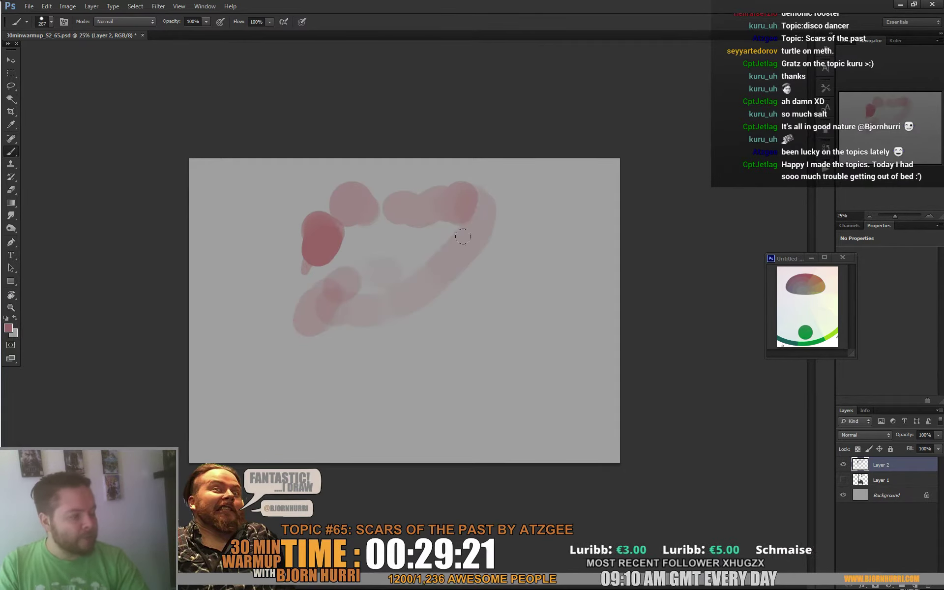
mouse_move(457, 241)
mouse_down()
mouse_move(468, 268)
mouse_move(512, 295)
mouse_up()
click(296, 332)
drag(296, 330, 310, 323)
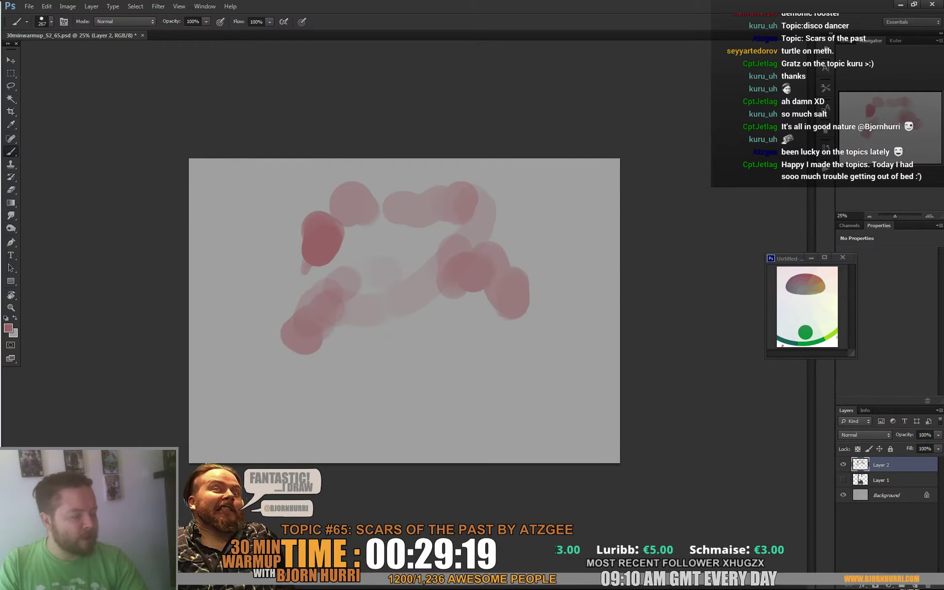
- Paint the figure's head, both outstretched arms and the sides of the torso in muted red
mouse_move(350, 173)
mouse_down()
mouse_move(374, 192)
mouse_move(384, 183)
mouse_up()
drag(306, 260, 293, 291)
drag(283, 280, 277, 274)
mouse_move(216, 328)
mouse_down()
mouse_move(282, 275)
mouse_move(302, 275)
mouse_up()
mouse_move(485, 226)
mouse_down()
mouse_move(541, 226)
mouse_move(604, 207)
mouse_move(471, 217)
mouse_move(422, 263)
mouse_move(332, 286)
mouse_move(348, 318)
mouse_up()
drag(464, 253, 418, 379)
drag(381, 315, 364, 391)
- Sample a greyer mauve from the gamut reference for the lower torso and fill in the figure's waist and chest
click(802, 278)
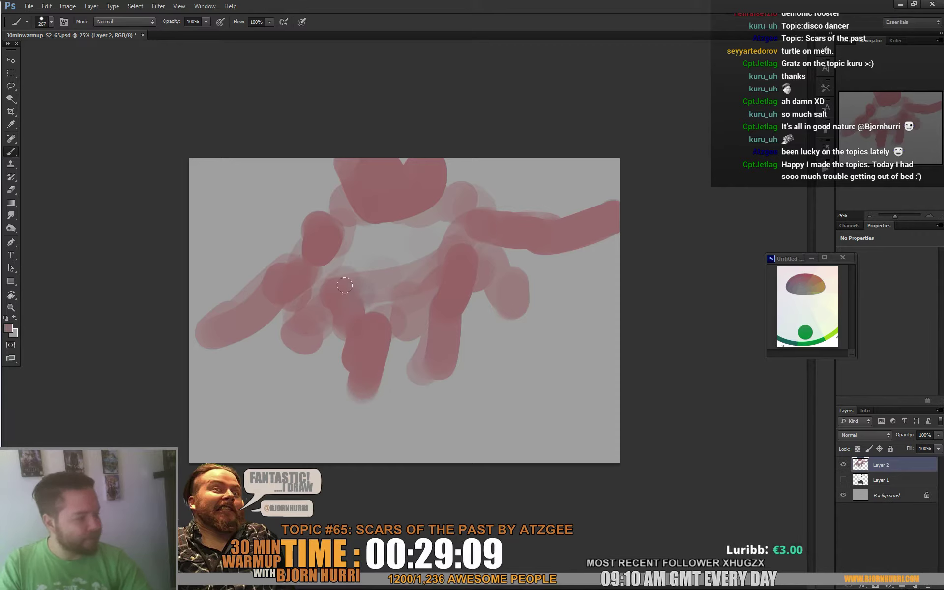
mouse_move(389, 288)
mouse_down()
mouse_move(363, 325)
mouse_move(354, 395)
mouse_up()
mouse_move(446, 374)
mouse_down()
mouse_move(433, 393)
mouse_move(443, 431)
mouse_up()
mouse_move(445, 231)
mouse_down()
mouse_move(379, 250)
mouse_move(391, 237)
mouse_move(340, 241)
mouse_move(402, 225)
mouse_move(326, 263)
mouse_move(416, 257)
mouse_move(344, 285)
mouse_up()
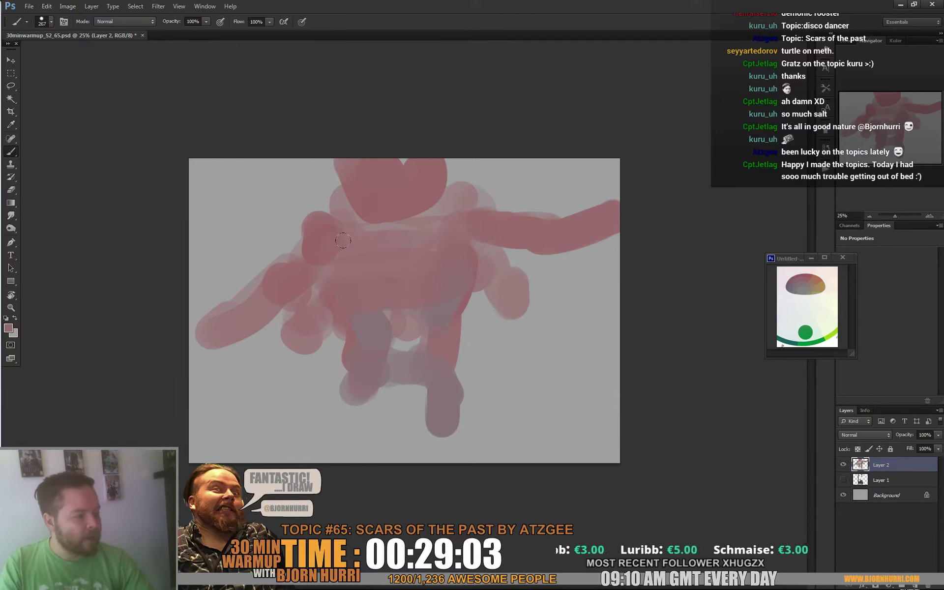
- Extend the lowered arm to the canvas edge and block in the hips and upper legs in muted red
mouse_move(280, 281)
mouse_down()
mouse_move(169, 327)
mouse_move(259, 308)
mouse_move(288, 326)
mouse_up()
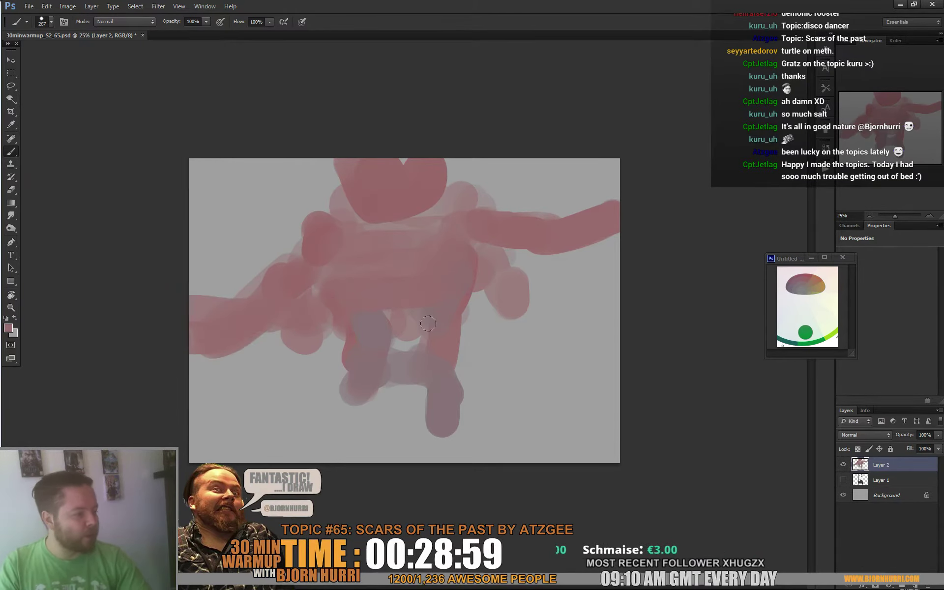
drag(350, 365, 344, 406)
mouse_move(440, 347)
mouse_down()
mouse_move(466, 401)
mouse_move(434, 424)
mouse_up()
drag(361, 396, 343, 416)
drag(318, 432, 307, 460)
drag(444, 430, 463, 460)
mouse_move(463, 460)
mouse_down()
mouse_move(469, 422)
mouse_move(382, 404)
mouse_move(379, 460)
mouse_up()
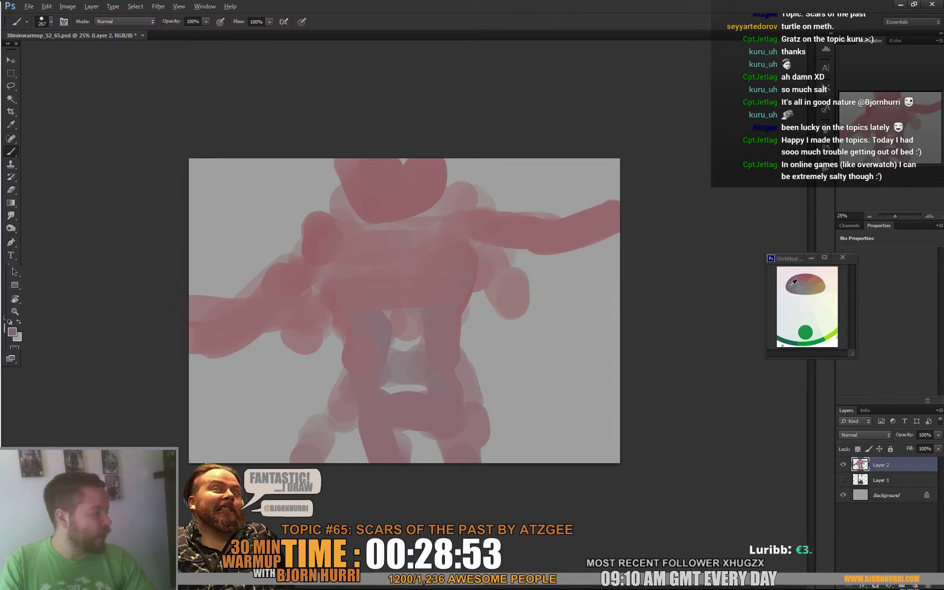
- Set the brush to 96 px and paint muted purple shadows in the armpits and along the undersides of both arms
right_click(343, 284)
mouse_move(314, 278)
mouse_down()
mouse_move(330, 290)
mouse_move(261, 336)
mouse_up()
click(397, 310)
drag(307, 310, 267, 334)
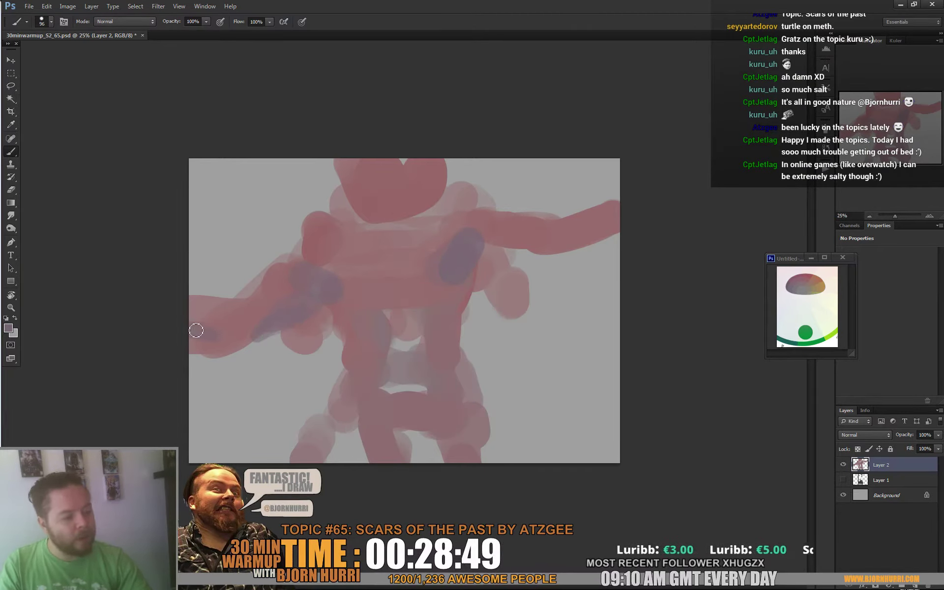
mouse_move(198, 331)
mouse_down()
mouse_move(225, 346)
mouse_move(268, 316)
mouse_up()
mouse_move(473, 238)
mouse_down()
mouse_move(517, 237)
mouse_move(513, 254)
mouse_move(582, 244)
mouse_move(625, 217)
mouse_move(621, 191)
mouse_up()
- Sample tones from the arms, chest and gamut reference to refine the armpit shadow and add a purple shadow beneath the chin
alt+click(571, 224)
alt+click(468, 242)
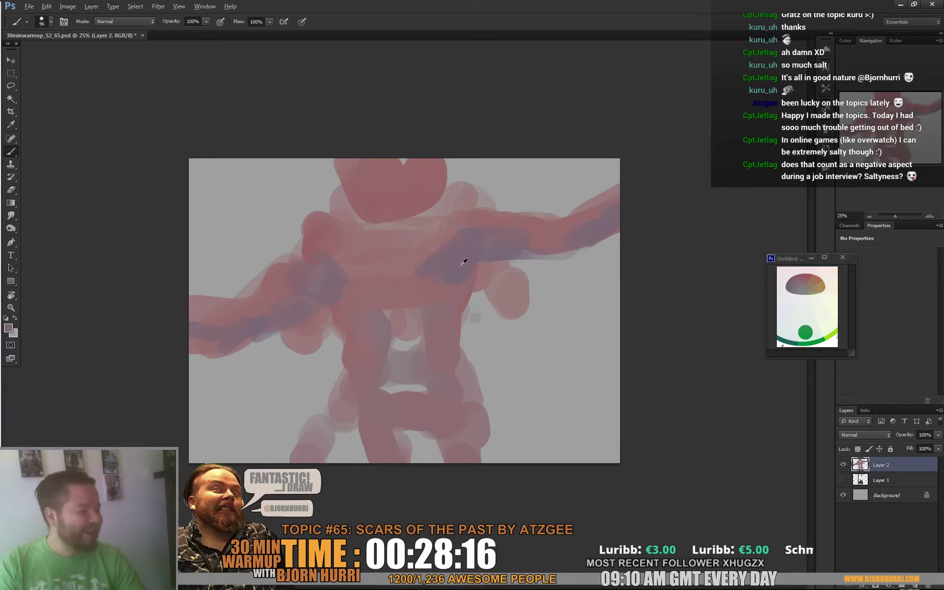
alt+click(478, 245)
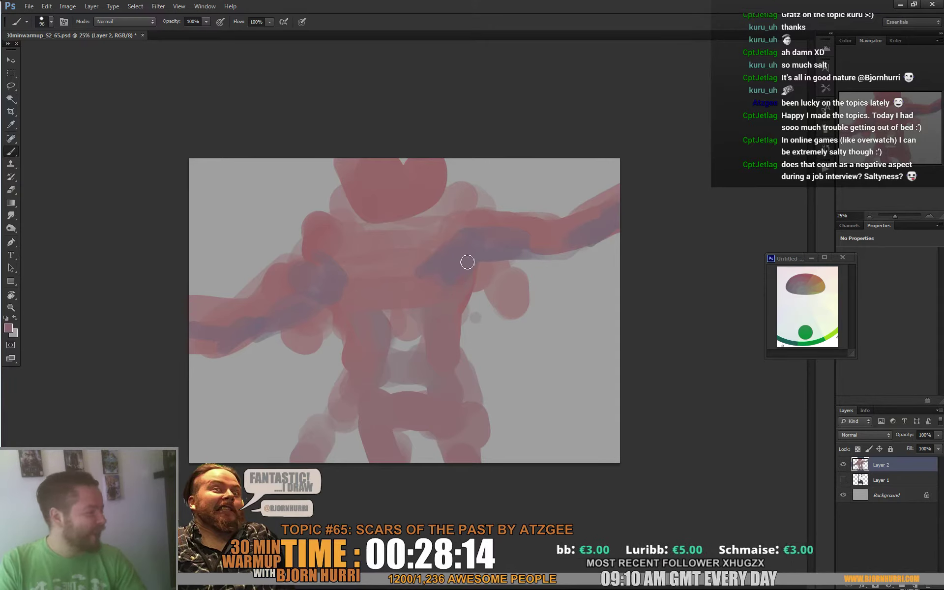
alt+click(803, 283)
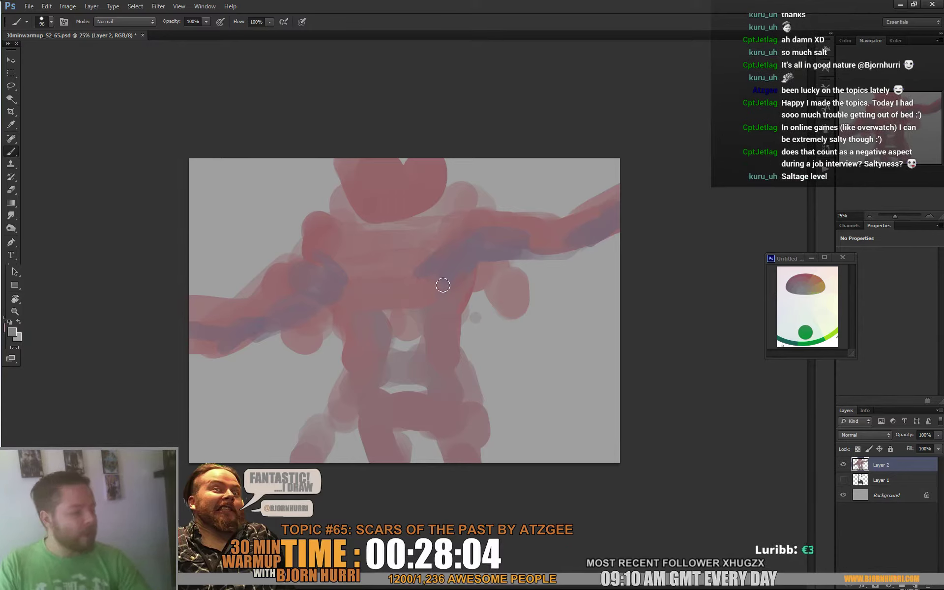
alt+click(440, 260)
drag(476, 236, 434, 265)
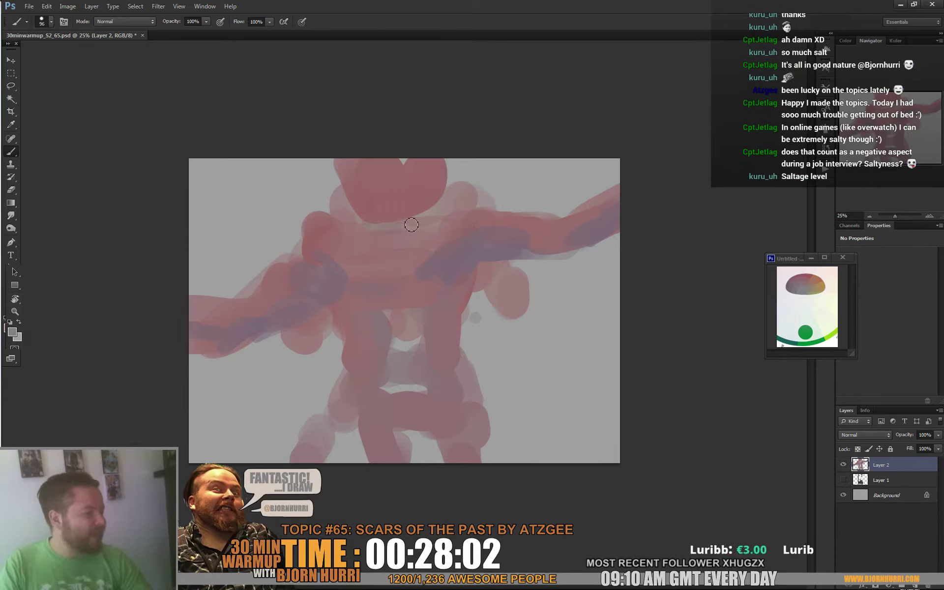
drag(418, 222, 418, 226)
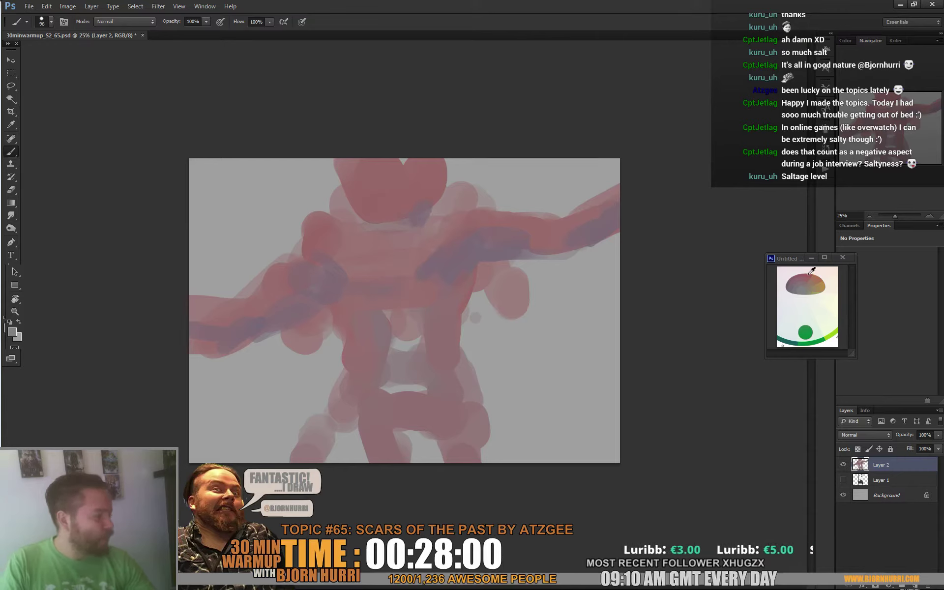
- Paint orange light on the face, enlarge the brush to 257 px, and add orange across the chest and upper abdomen
mouse_move(352, 172)
mouse_down()
mouse_move(367, 200)
mouse_move(397, 156)
mouse_move(385, 188)
mouse_up()
right_click(392, 194)
drag(470, 241, 500, 241)
mouse_move(371, 241)
mouse_down()
mouse_move(432, 239)
mouse_move(381, 261)
mouse_move(416, 276)
mouse_move(394, 308)
mouse_up()
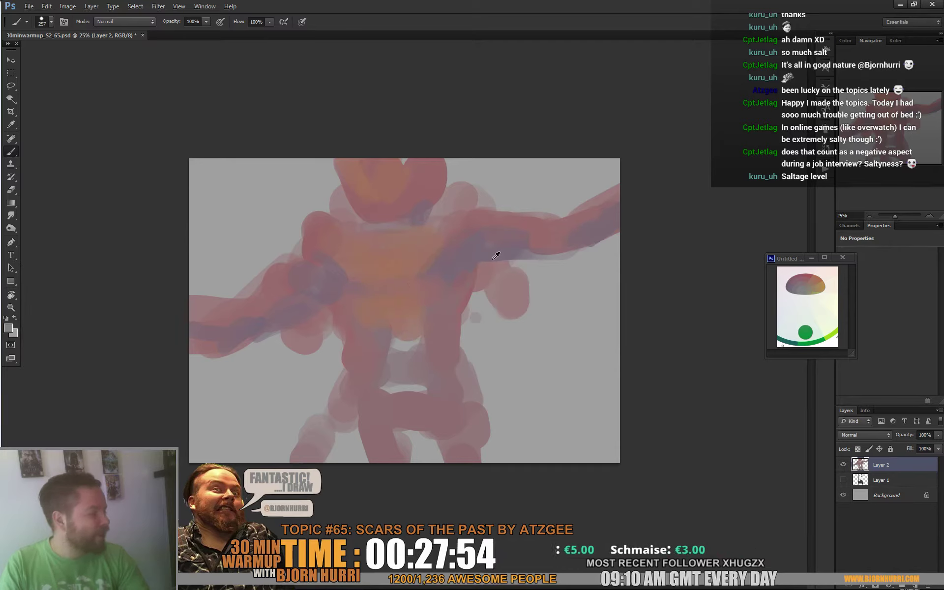
- Sample a muted purple from the gamut reference and shade the lower abdomen and waist with it
alt+click(790, 286)
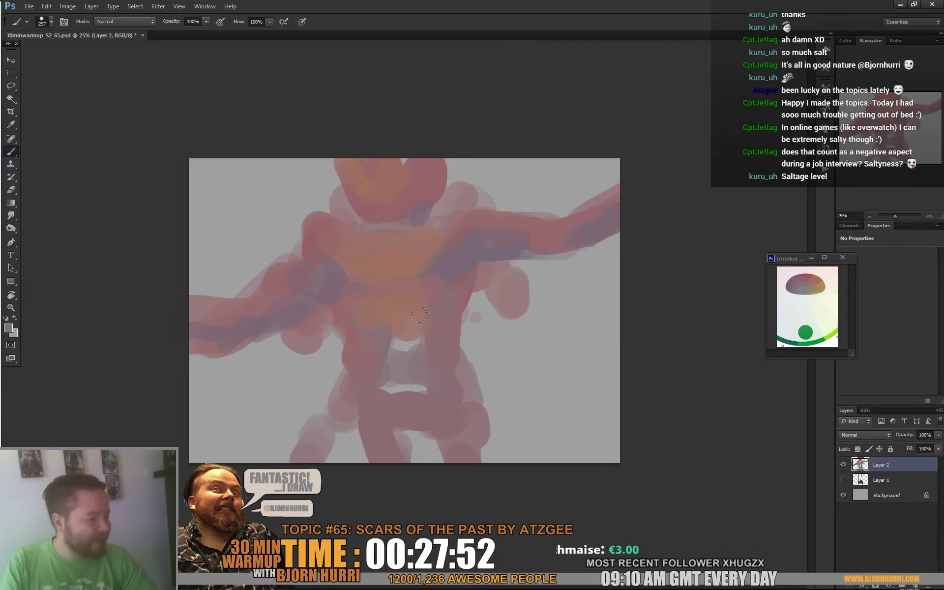
drag(397, 323, 419, 352)
drag(366, 340, 349, 399)
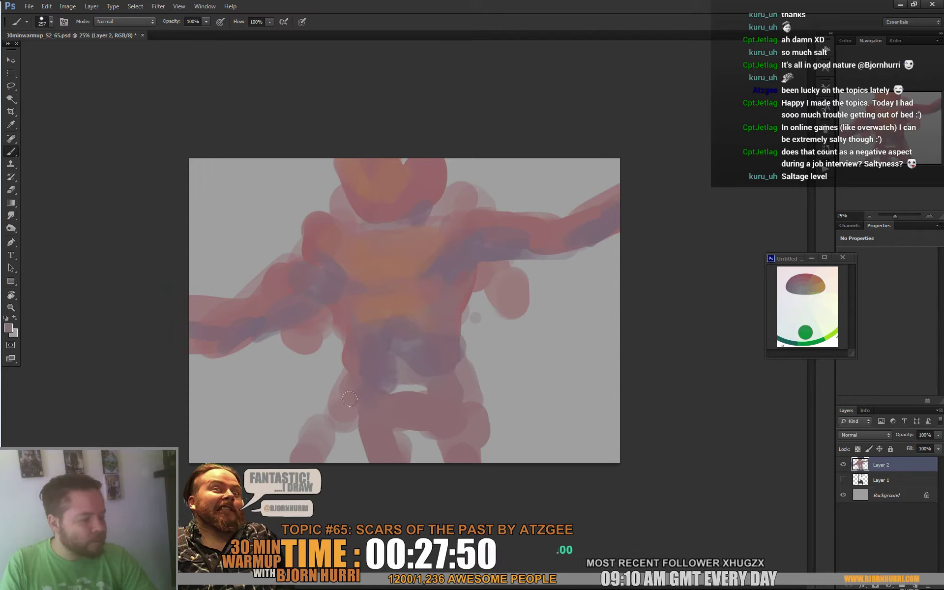
mouse_move(399, 367)
mouse_down()
mouse_move(431, 370)
mouse_move(441, 346)
mouse_up()
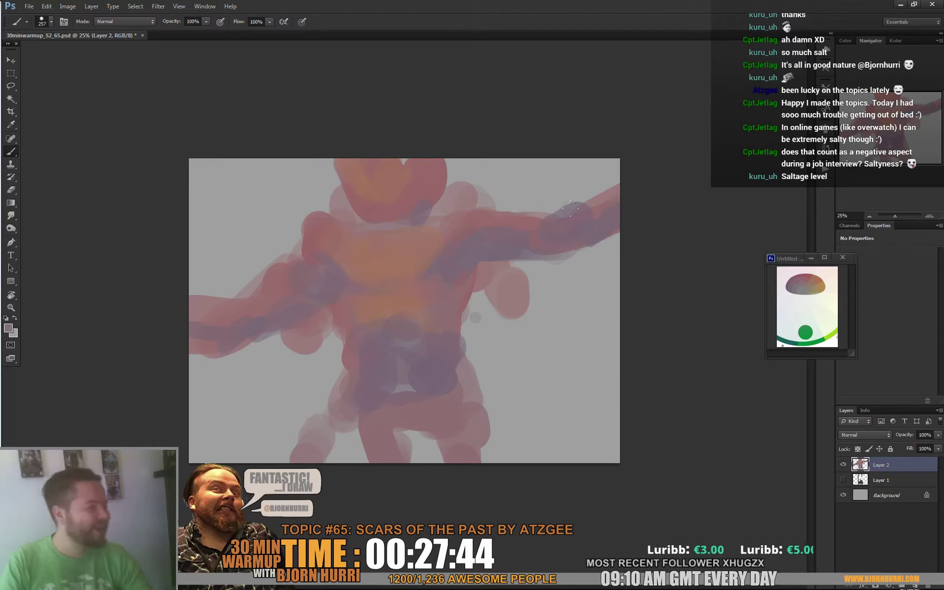
- Set the brush to 69 px and refine both arms and the shoulder with colours sampled from the canvas
alt+click(610, 200)
right_click(506, 233)
click(547, 257)
click(249, 295)
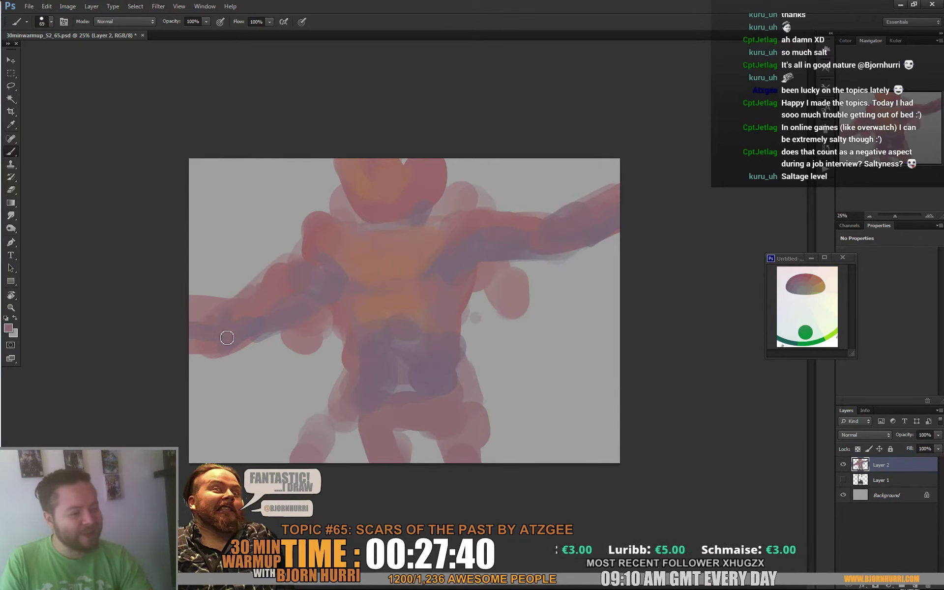
alt+click(278, 252)
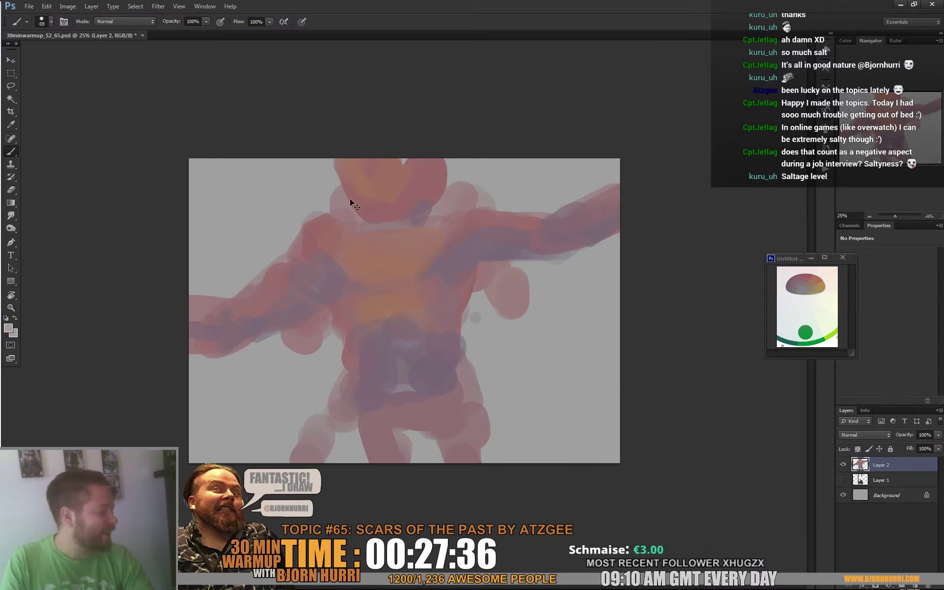
- Erase the excess paint around the head, neck and shoulders to sharpen the figure's silhouette
key(e)
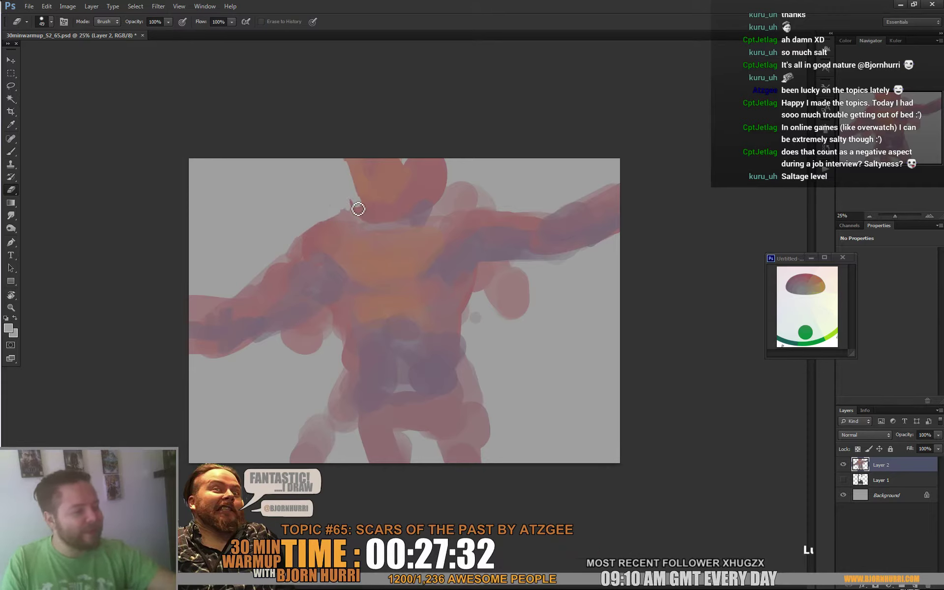
drag(446, 194, 442, 144)
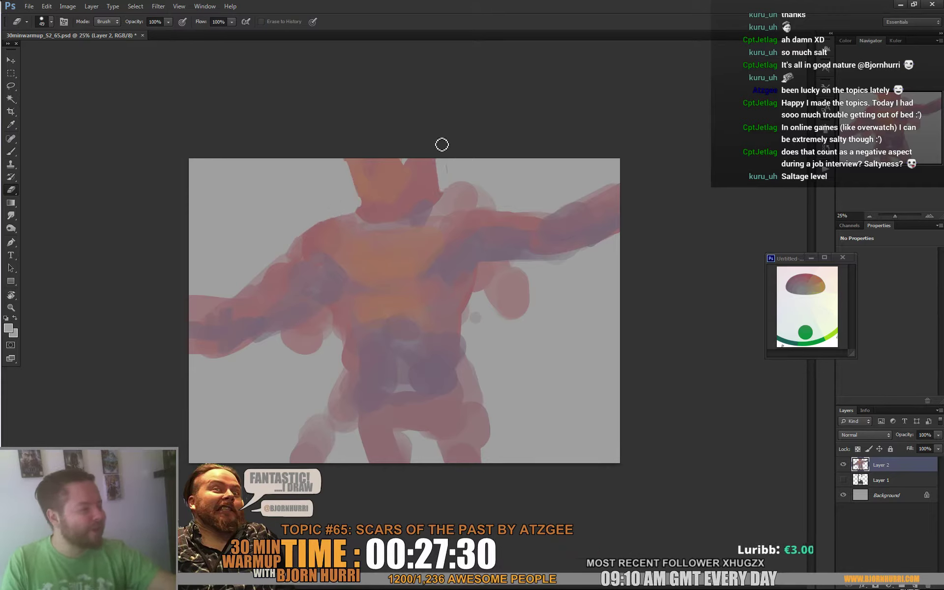
mouse_move(456, 193)
mouse_down()
mouse_move(473, 181)
mouse_move(546, 177)
mouse_move(466, 195)
mouse_move(490, 198)
mouse_up()
- Paint a purple shadow around the neck base with a gamut reference colour and clean up the raised arm and its shoulder edge
key(b)
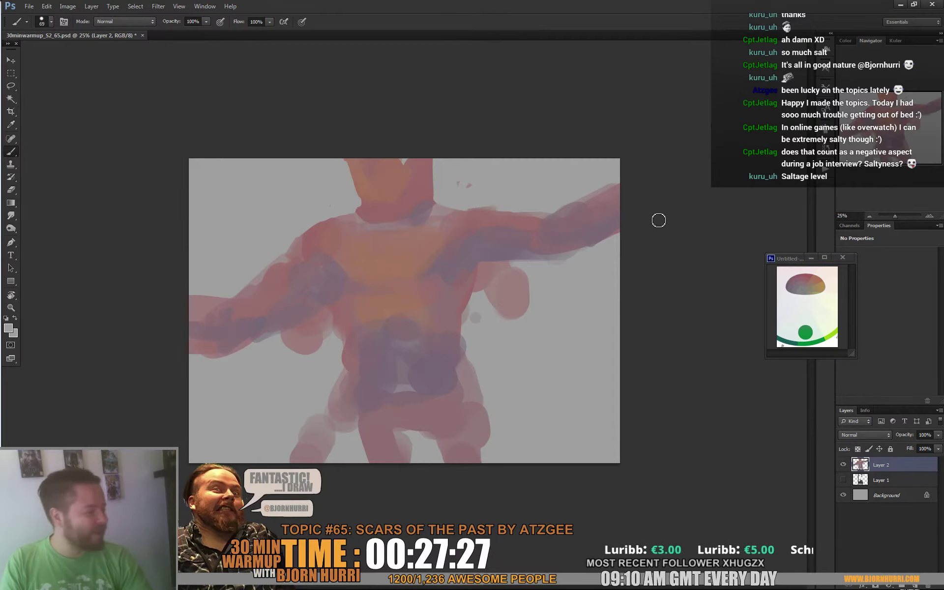
alt+click(793, 287)
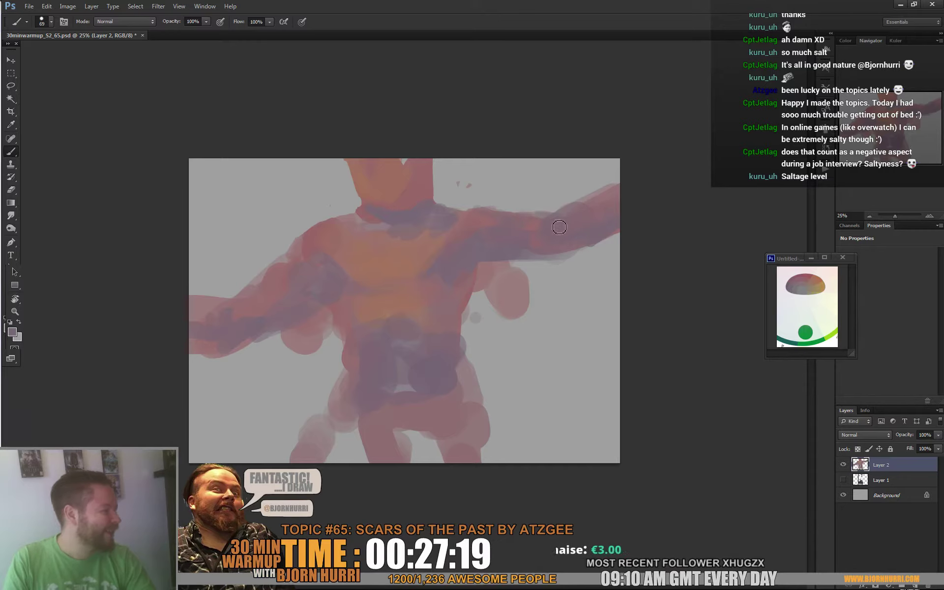
alt+click(611, 211)
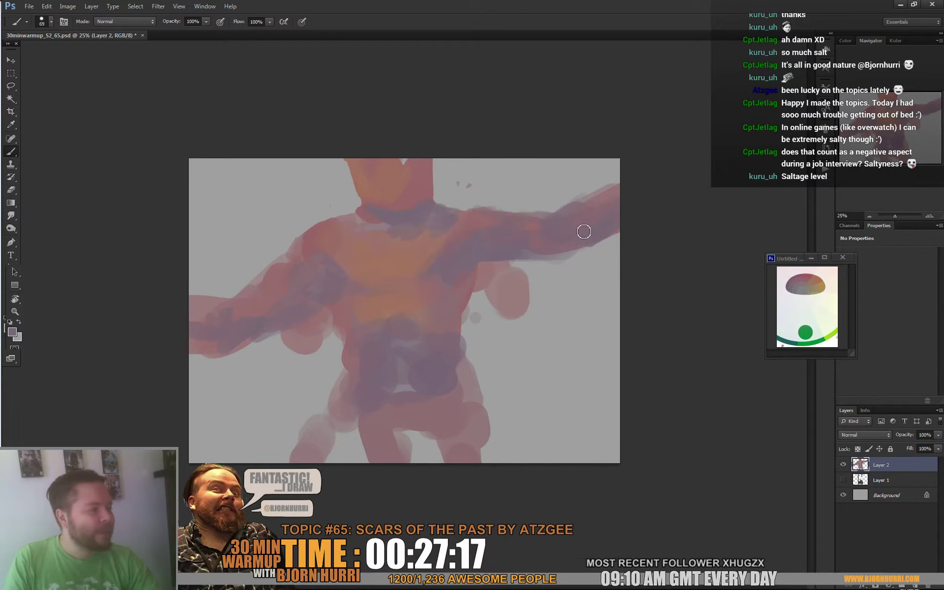
alt+click(603, 195)
key(e)
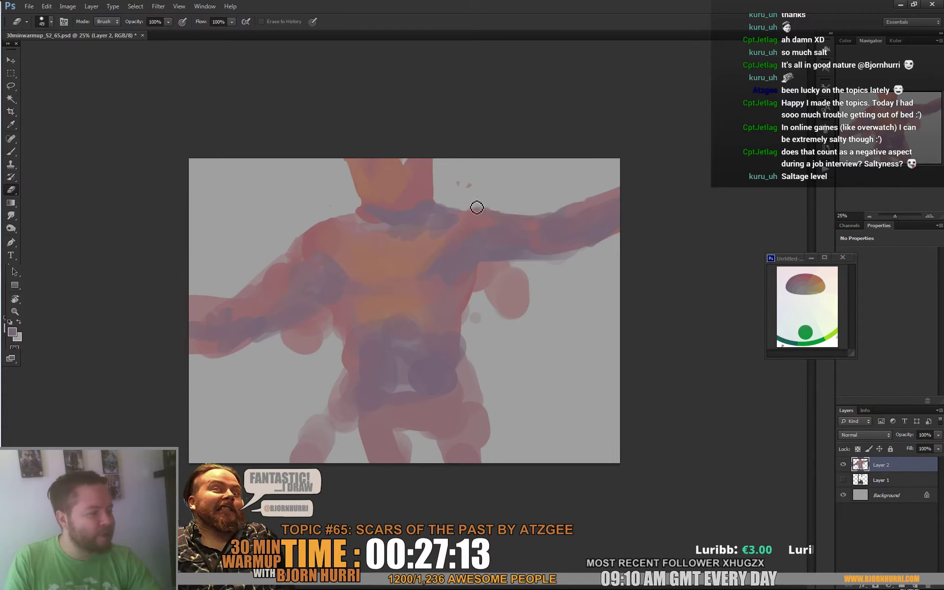
key(b)
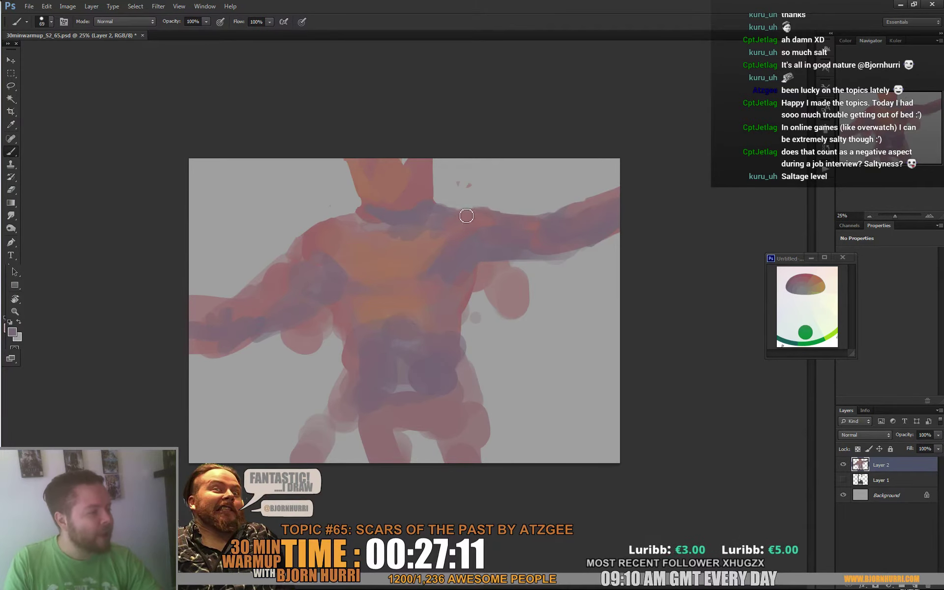
- Sample the shoulder and neck colours and blend them into the collar area and chest muscles
alt+click(313, 231)
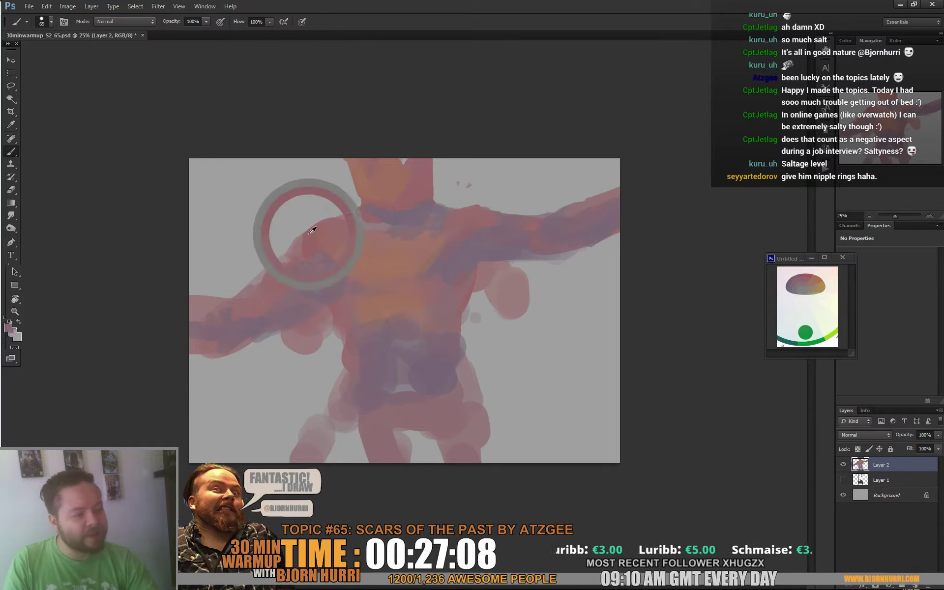
alt+click(361, 211)
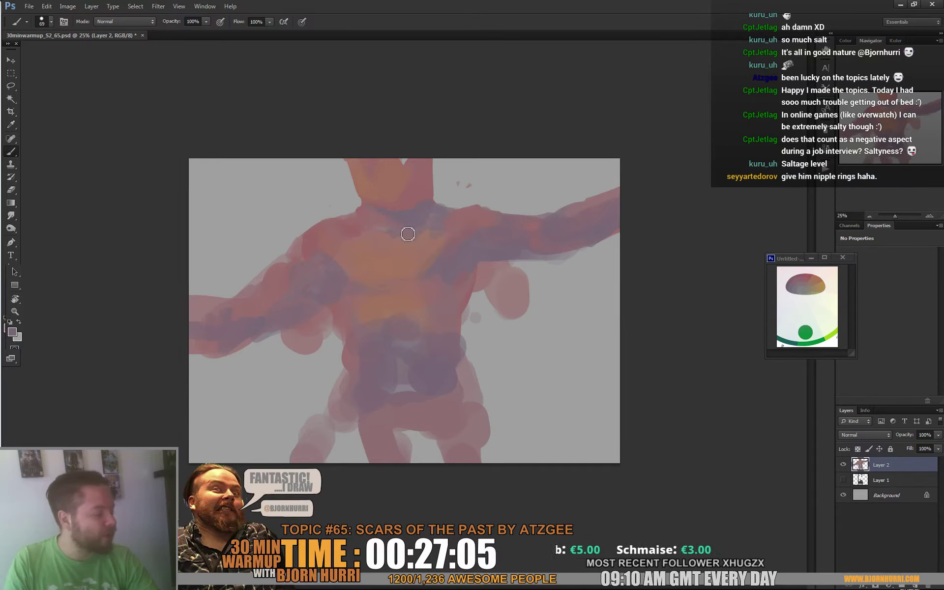
alt+click(396, 213)
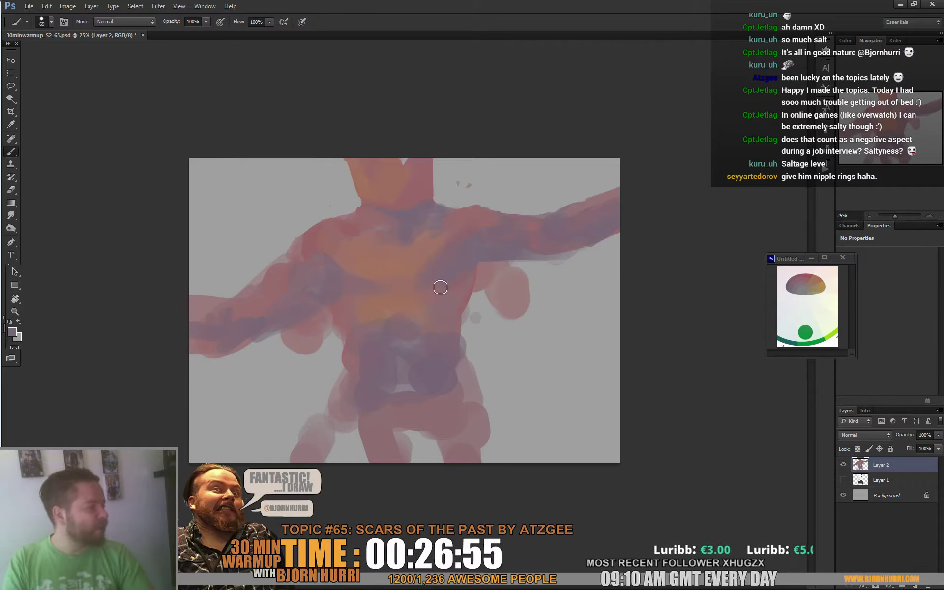
- Flip the whole canvas horizontally
click(67, 6)
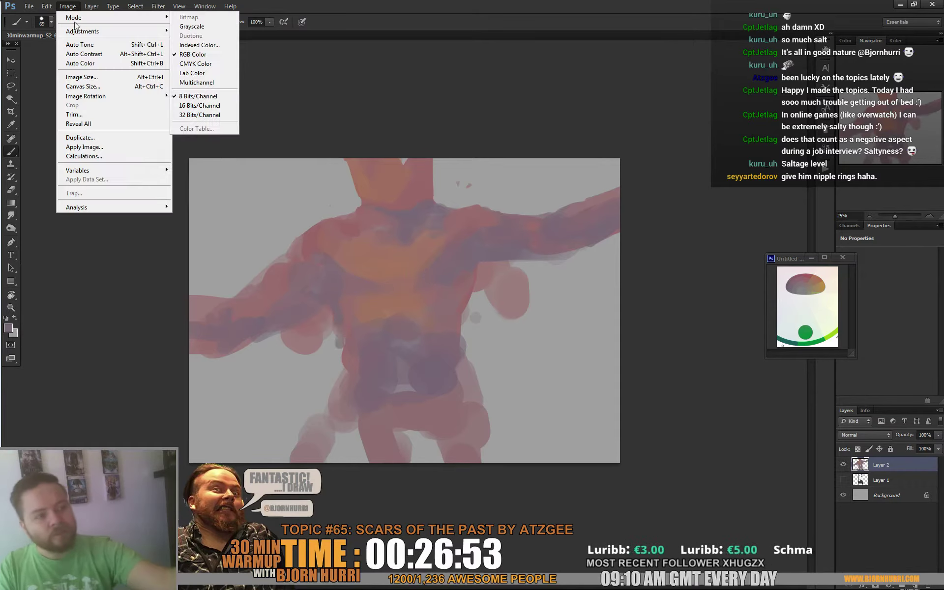
mouse_move(157, 96)
click(208, 137)
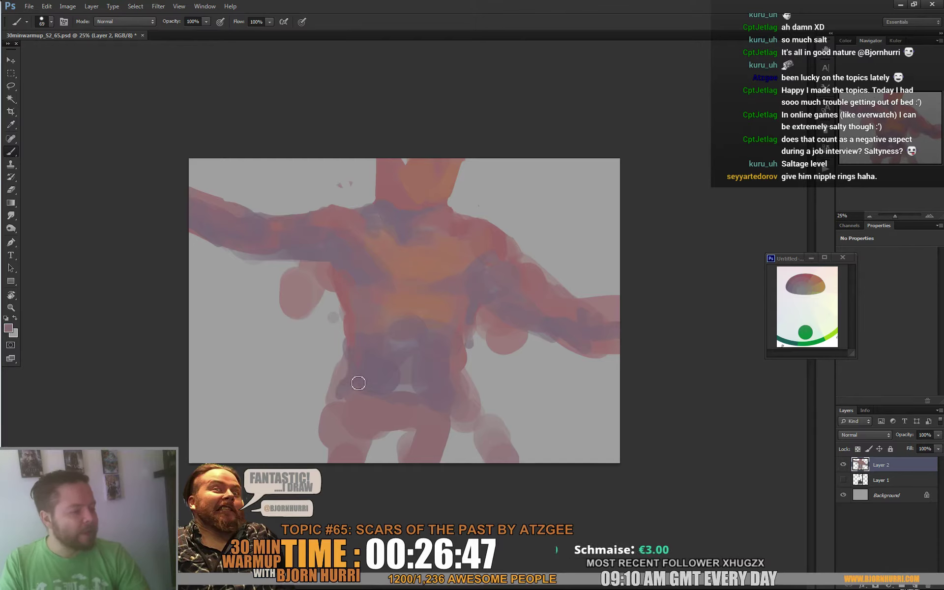
- Set the brush to 164 px, fill in the pelvis and upper thighs with purple and red, and extend the armpit shadow
right_click(422, 412)
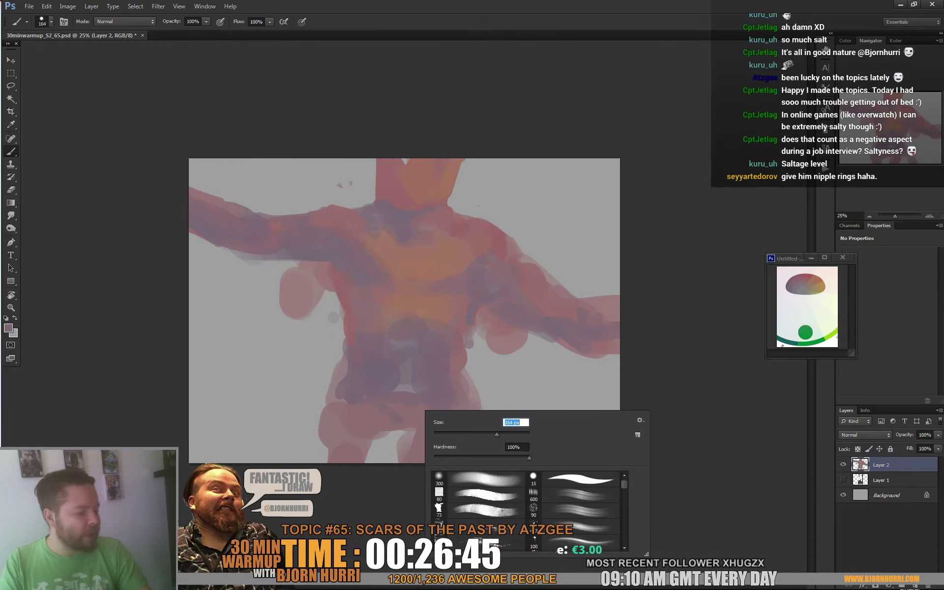
key(Return)
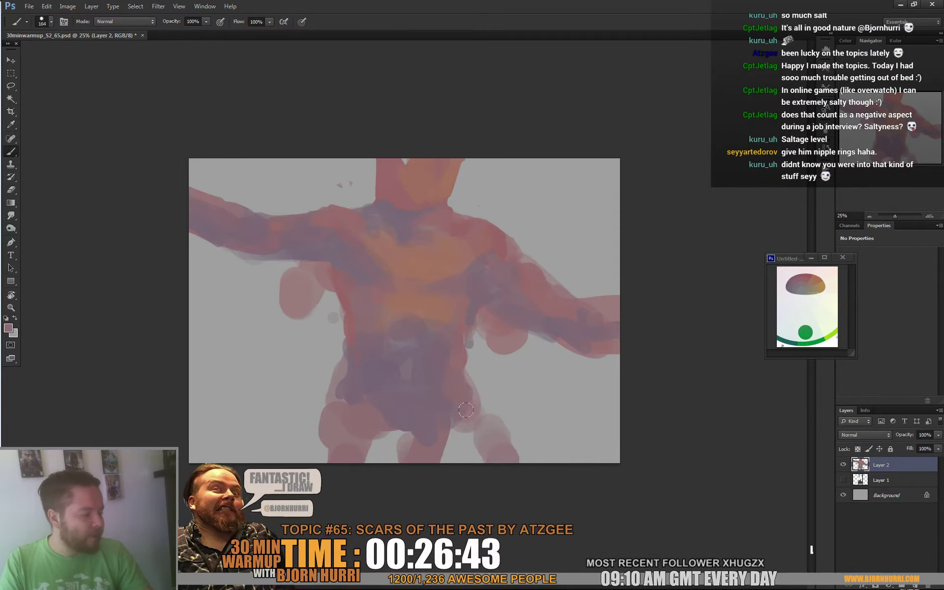
mouse_move(466, 410)
mouse_down()
mouse_move(472, 456)
mouse_move(456, 436)
mouse_move(443, 456)
mouse_up()
mouse_move(377, 442)
mouse_down()
mouse_move(385, 427)
mouse_move(382, 457)
mouse_move(355, 471)
mouse_up()
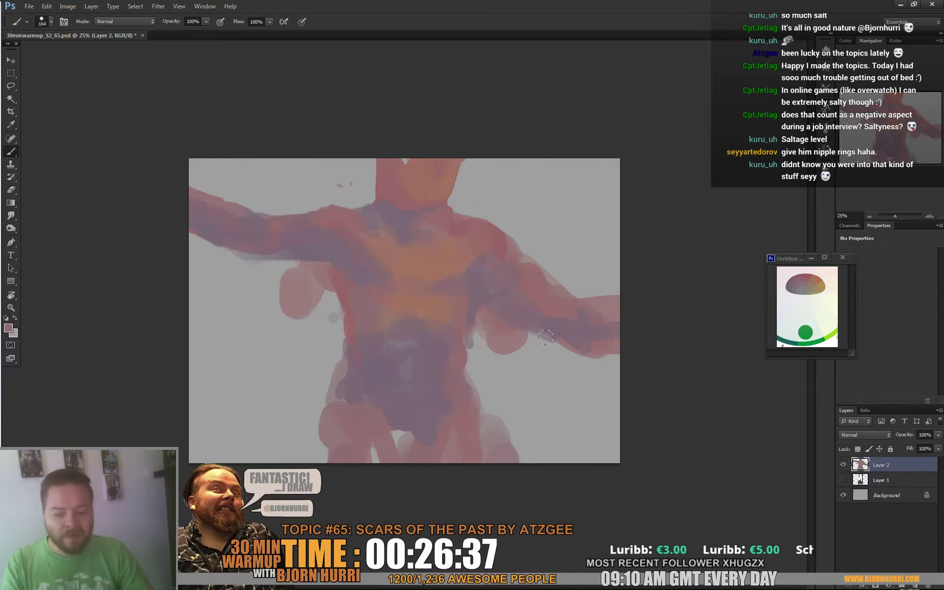
alt+click(392, 418)
drag(387, 418, 407, 440)
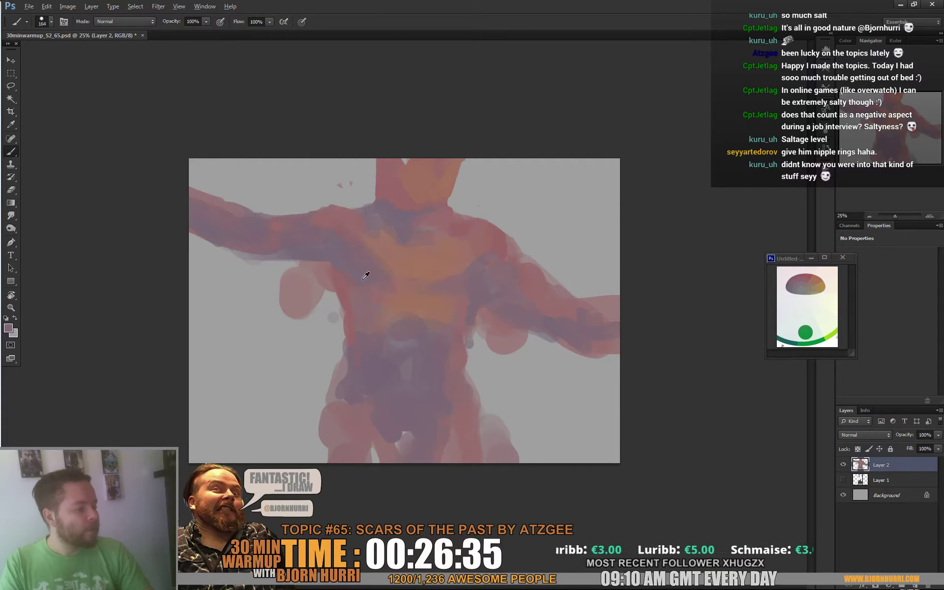
alt+click(310, 278)
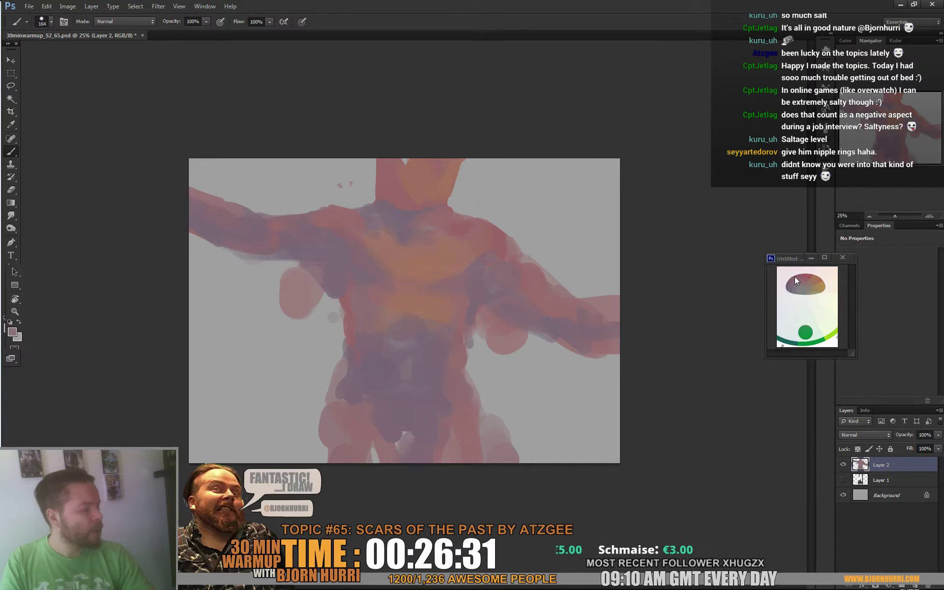
- Choose a dark purple-grey with hue 343° and saturation 11%, and block in the background below the left-hand arm and beside the torso
click(13, 332)
click(73, 482)
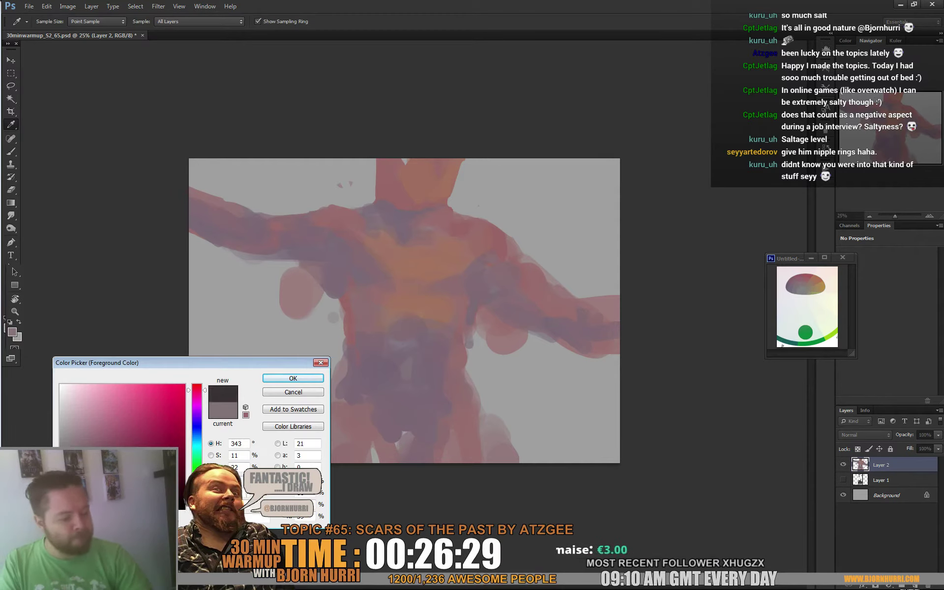
click(293, 378)
mouse_move(299, 270)
mouse_down()
mouse_move(345, 358)
mouse_move(308, 273)
mouse_move(334, 319)
mouse_move(296, 271)
mouse_move(177, 246)
mouse_move(220, 293)
mouse_move(250, 278)
mouse_move(258, 312)
mouse_move(301, 309)
mouse_move(311, 341)
mouse_move(329, 324)
mouse_move(320, 360)
mouse_move(334, 325)
mouse_up()
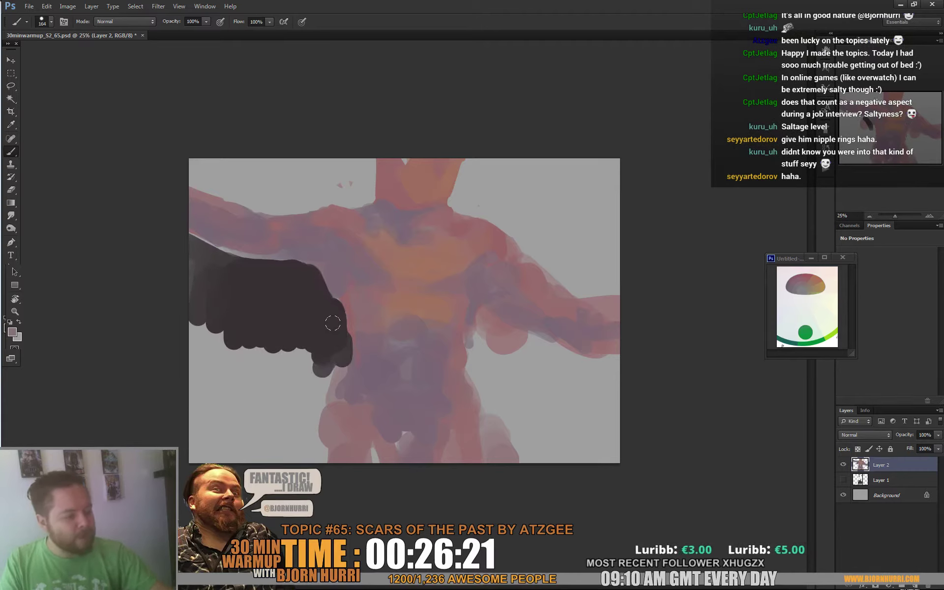
mouse_move(327, 379)
mouse_down()
mouse_move(312, 446)
mouse_move(302, 359)
mouse_move(284, 327)
mouse_move(261, 359)
mouse_move(248, 354)
mouse_move(252, 332)
mouse_move(212, 347)
mouse_move(241, 409)
mouse_move(316, 396)
mouse_move(305, 458)
mouse_move(288, 418)
mouse_move(196, 379)
mouse_move(213, 382)
mouse_move(273, 455)
mouse_up()
alt+click(261, 388)
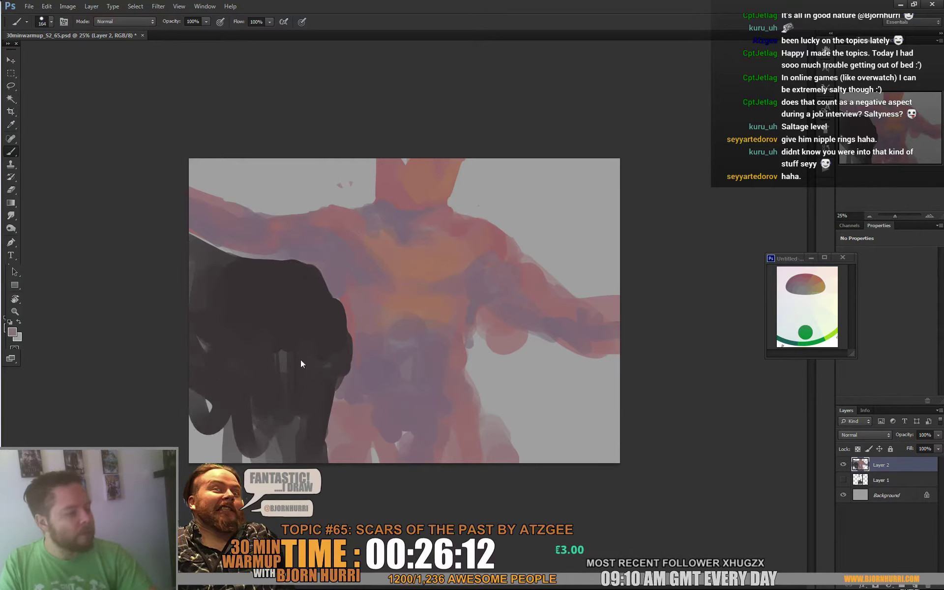
- Layer sampled dark tones over the background below the left-hand arm, filling gaps and tidying the edges along the arm and torso
mouse_move(225, 287)
mouse_down()
mouse_move(253, 269)
mouse_move(226, 273)
mouse_move(248, 299)
mouse_move(243, 278)
mouse_move(211, 290)
mouse_move(222, 336)
mouse_up()
alt+click(263, 292)
alt+click(225, 283)
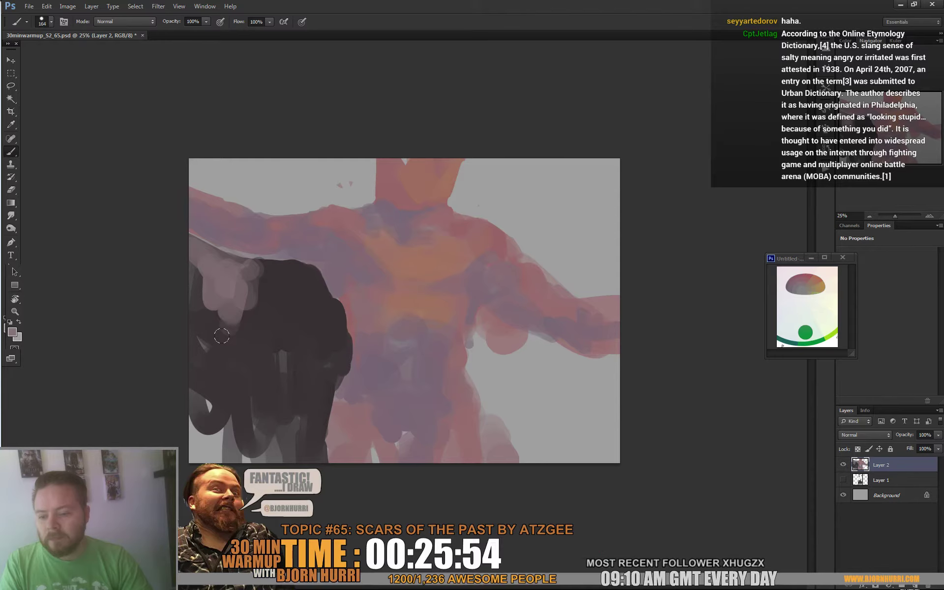
alt+click(266, 283)
mouse_move(267, 279)
mouse_down()
mouse_move(204, 265)
mouse_move(240, 323)
mouse_move(259, 308)
mouse_move(273, 342)
mouse_move(311, 340)
mouse_move(267, 344)
mouse_up()
alt+click(310, 339)
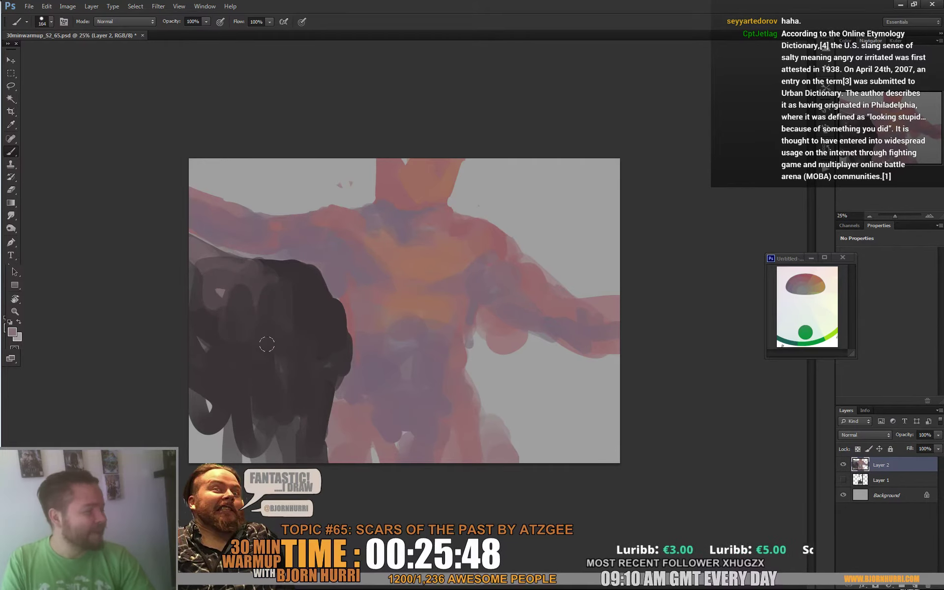
mouse_move(203, 283)
mouse_down()
mouse_move(232, 324)
mouse_move(196, 331)
mouse_move(236, 399)
mouse_up()
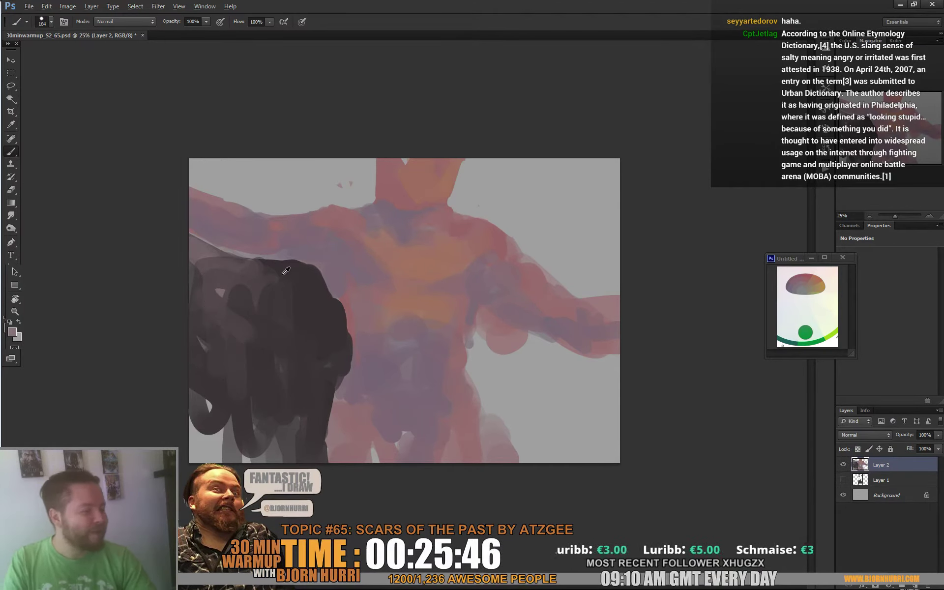
drag(251, 276, 216, 268)
mouse_move(276, 259)
mouse_down()
mouse_move(223, 259)
mouse_move(282, 272)
mouse_up()
alt+click(313, 293)
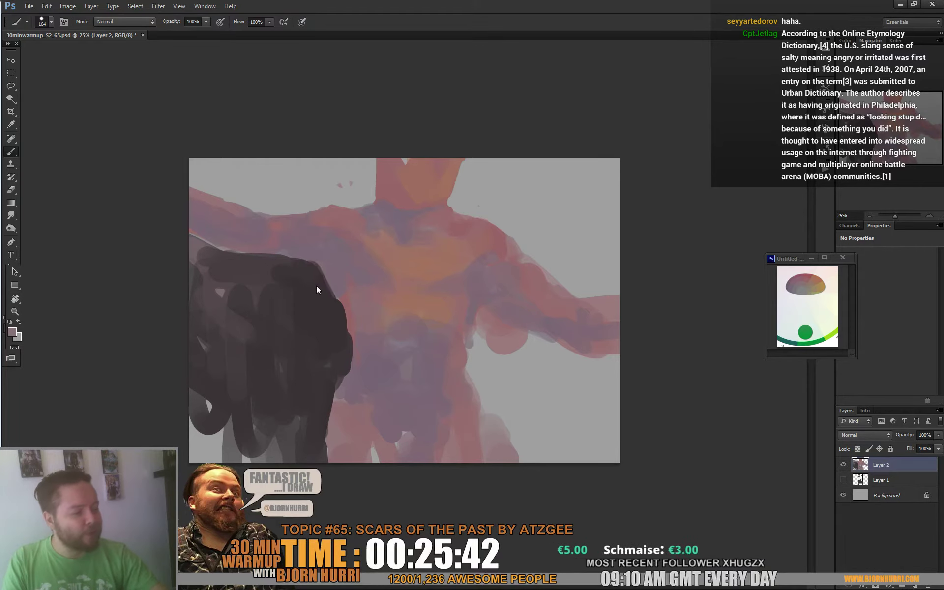
drag(339, 322, 345, 347)
- Block in the dark background above the left-hand arm and between the neck and the right-hand shoulder
mouse_move(251, 188)
mouse_down()
mouse_move(278, 194)
mouse_move(261, 197)
mouse_up()
mouse_move(196, 164)
mouse_down()
mouse_move(268, 204)
mouse_move(296, 200)
mouse_move(209, 149)
mouse_move(270, 182)
mouse_move(294, 181)
mouse_move(298, 153)
mouse_move(393, 111)
mouse_move(348, 155)
mouse_move(345, 175)
mouse_move(364, 180)
mouse_move(363, 194)
mouse_move(306, 194)
mouse_move(357, 192)
mouse_up()
click(505, 179)
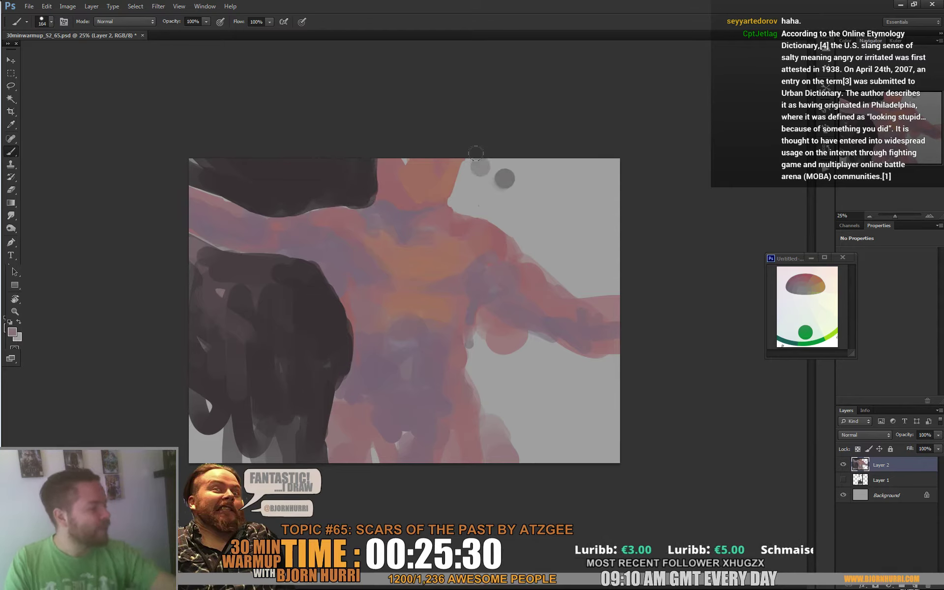
mouse_move(478, 157)
mouse_down()
mouse_move(462, 167)
mouse_move(459, 198)
mouse_move(476, 154)
mouse_move(514, 165)
mouse_move(520, 217)
mouse_move(462, 202)
mouse_move(492, 210)
mouse_move(520, 167)
mouse_move(552, 241)
mouse_up()
click(564, 214)
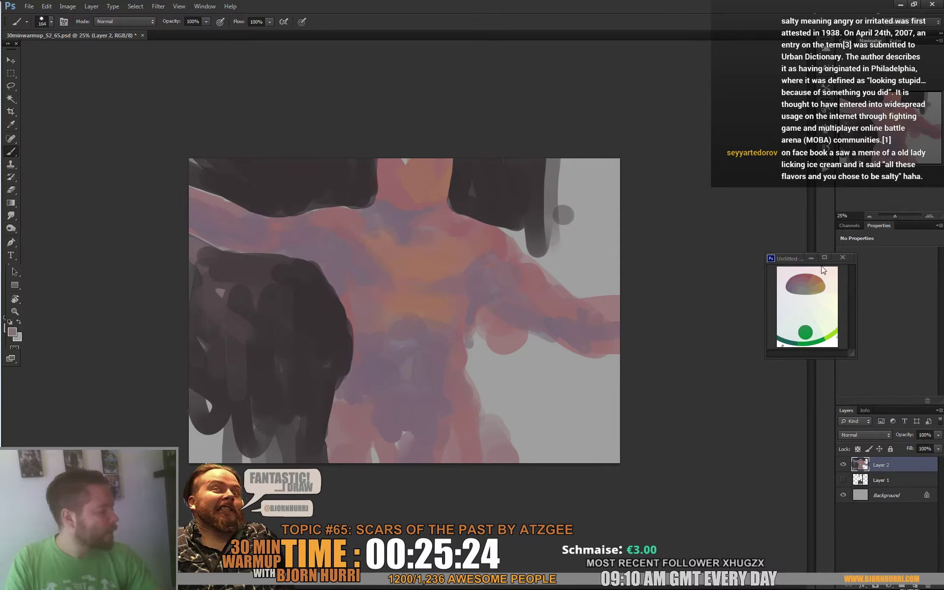
- Fill the upper-right background with vertical strokes of dark grey and light brown, extending the dark colour to the right-hand arm
mouse_move(538, 158)
mouse_down()
mouse_move(543, 212)
mouse_move(560, 166)
mouse_move(583, 237)
mouse_move(537, 238)
mouse_move(580, 287)
mouse_up()
alt+click(522, 226)
drag(537, 215, 545, 246)
drag(549, 168, 563, 215)
mouse_move(592, 161)
mouse_down()
mouse_move(602, 187)
mouse_move(614, 151)
mouse_move(596, 233)
mouse_up()
mouse_move(605, 169)
mouse_down()
mouse_move(611, 243)
mouse_move(565, 258)
mouse_move(628, 278)
mouse_up()
alt+click(578, 229)
mouse_move(576, 240)
mouse_down()
mouse_move(576, 182)
mouse_move(576, 241)
mouse_up()
drag(556, 187, 558, 242)
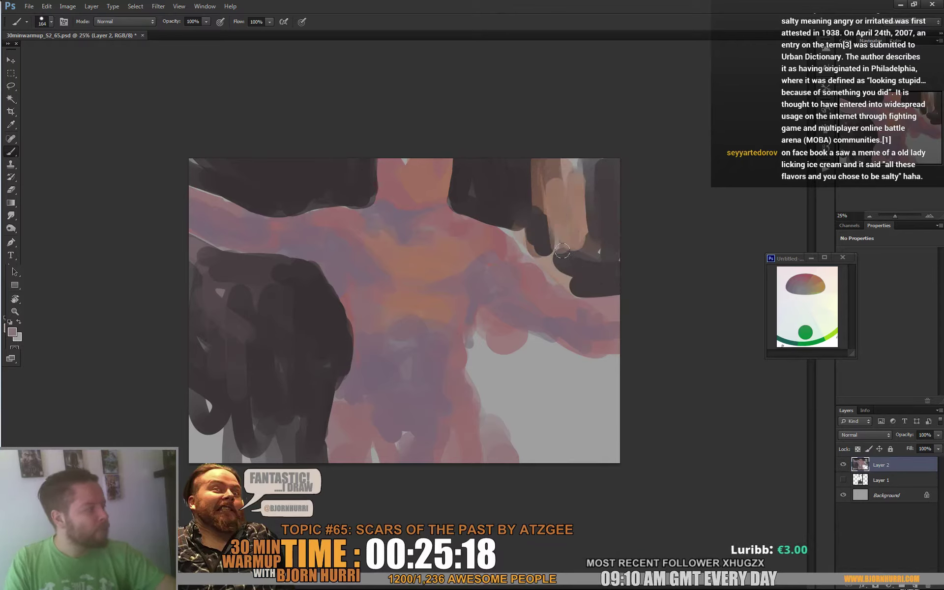
- Set the brush to 62 px, add green accents along the neck, right-hand shoulder and armpit, and refine the adjoining background
right_click(445, 210)
click(512, 217)
click(451, 207)
alt+click(467, 181)
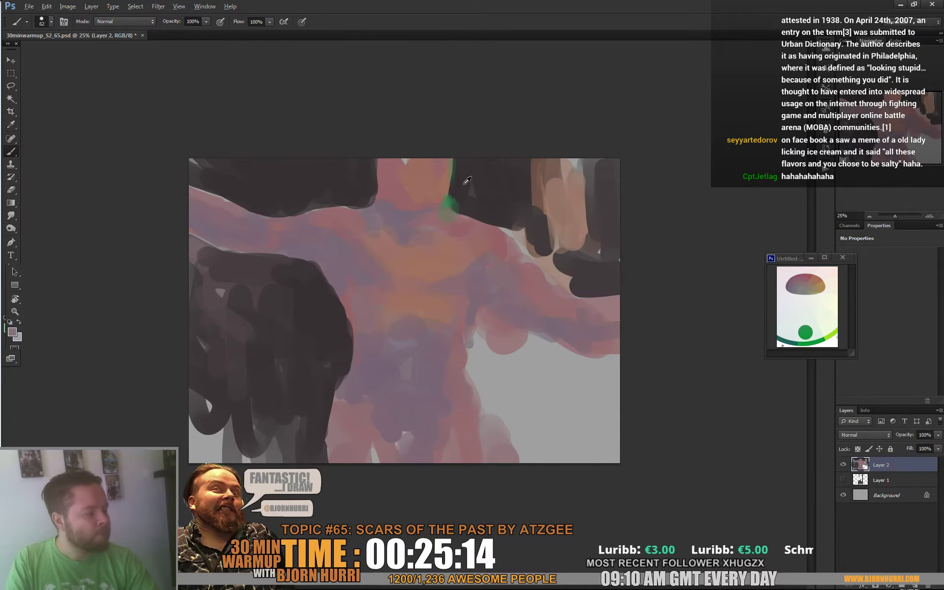
mouse_move(460, 160)
mouse_down()
mouse_move(458, 203)
mouse_move(526, 239)
mouse_up()
alt+click(445, 199)
click(479, 316)
alt+click(571, 224)
drag(533, 181, 533, 229)
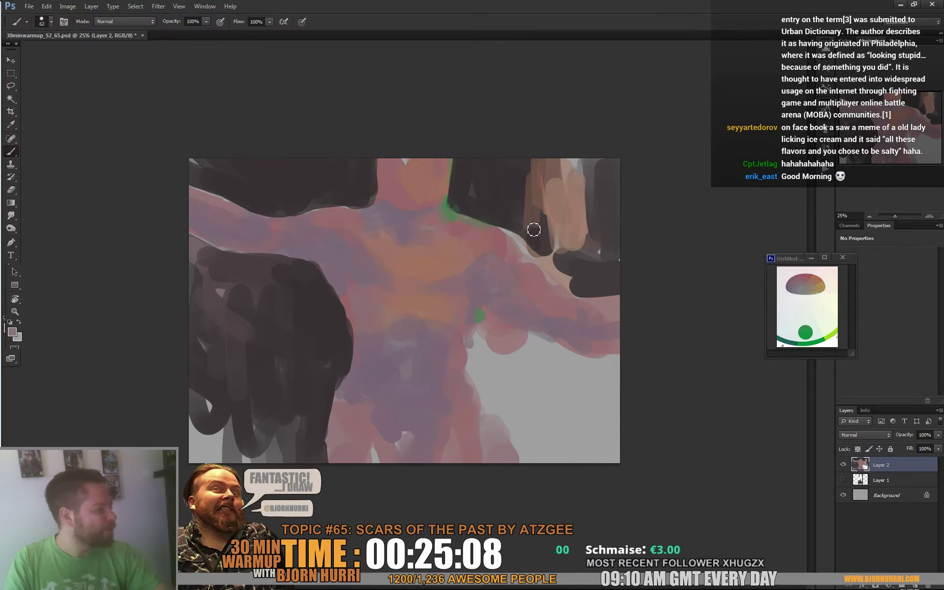
- Sample a red from the gamut reference and glaze it over the upper-right background with a 1057 px brush
alt+click(811, 276)
right_click(535, 210)
click(639, 239)
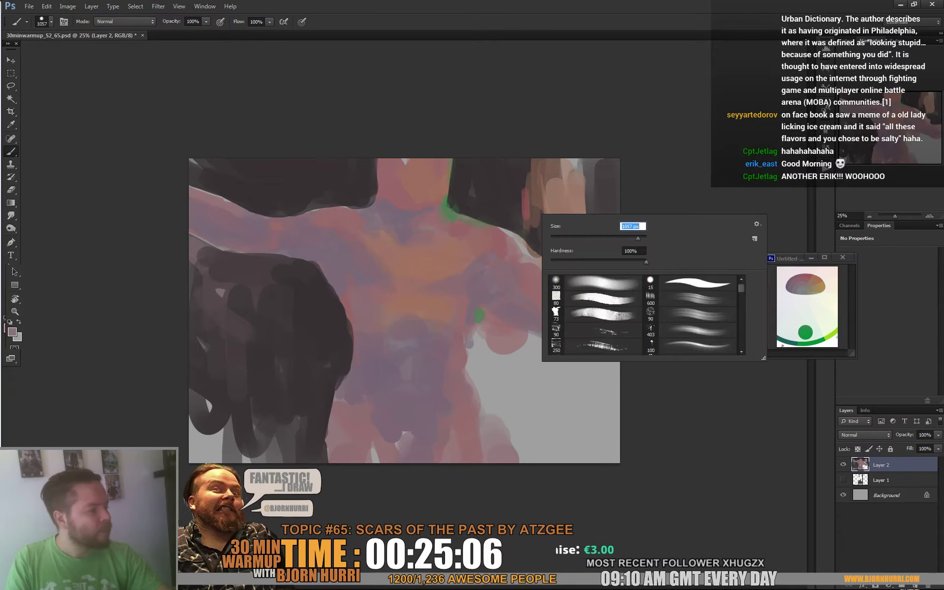
click(531, 173)
drag(531, 173, 528, 180)
drag(679, 212, 599, 215)
- Paint dark strokes above the right-hand shoulder at 65 px, then dark red along the arm's upper edge at 182 px
right_click(585, 251)
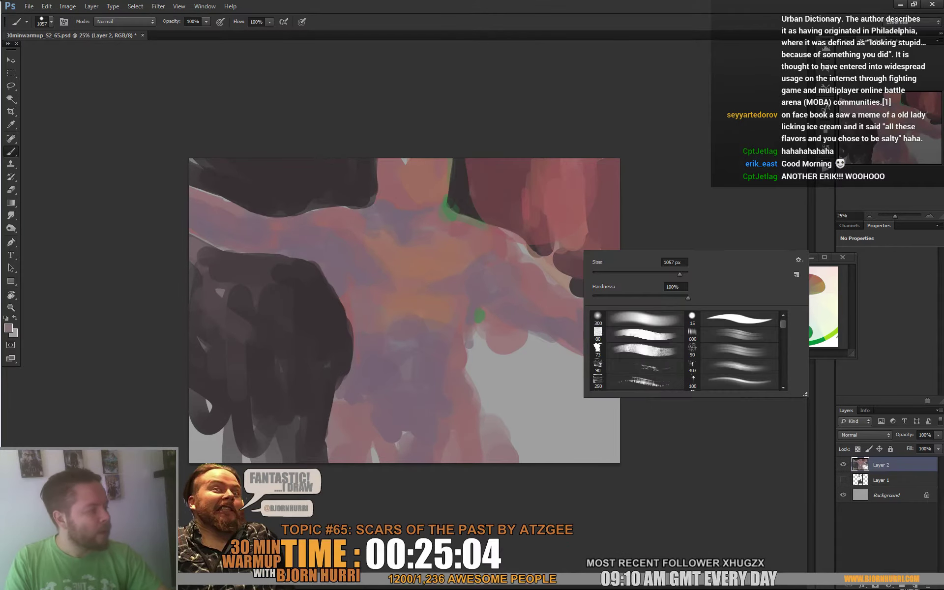
text(65)
key(Return)
drag(503, 219, 518, 208)
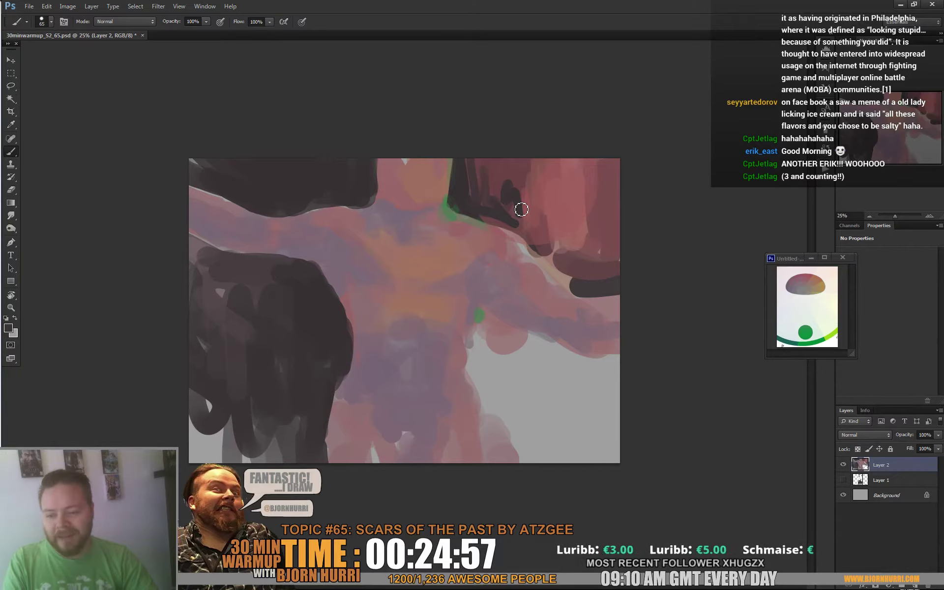
right_click(529, 236)
click(515, 213)
mouse_move(517, 215)
mouse_down()
mouse_move(573, 258)
mouse_move(583, 246)
mouse_move(593, 252)
mouse_move(555, 256)
mouse_move(613, 295)
mouse_up()
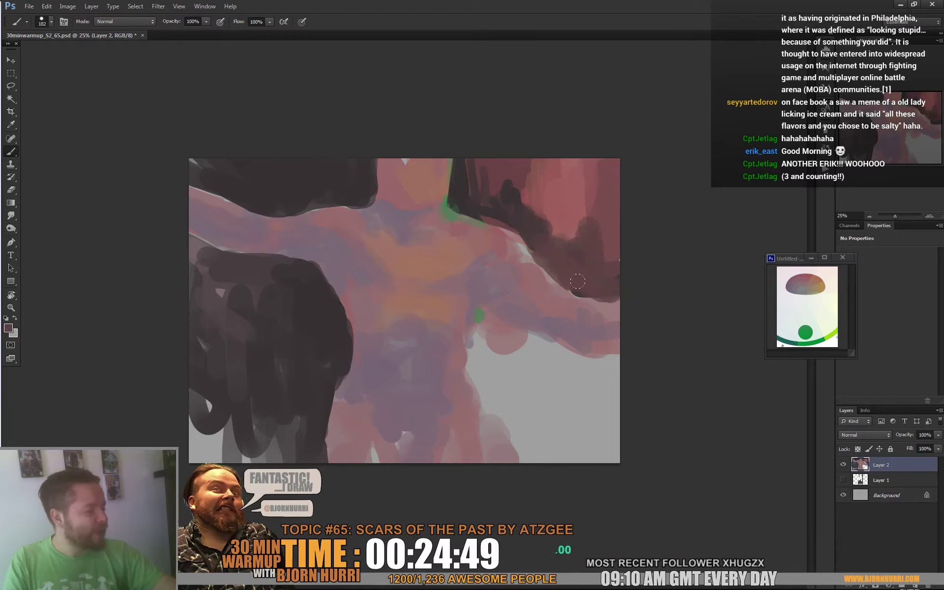
- Block in the background below the right-hand arm with dark red and grey, and fill the remaining gaps in the lower-left background
mouse_move(484, 317)
mouse_down()
mouse_move(475, 353)
mouse_move(517, 486)
mouse_move(492, 372)
mouse_move(507, 350)
mouse_move(521, 344)
mouse_move(610, 364)
mouse_move(505, 334)
mouse_up()
alt+click(279, 292)
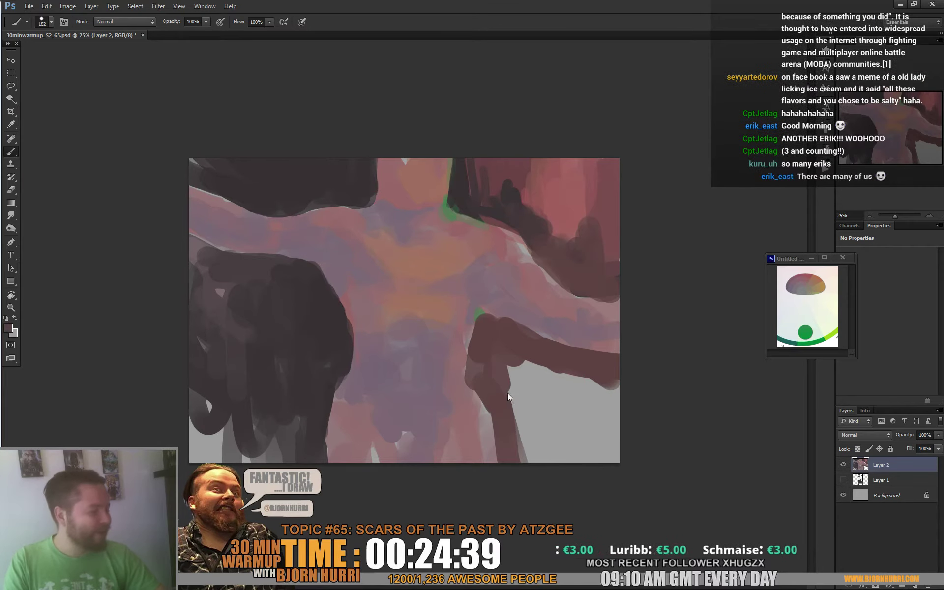
mouse_move(508, 393)
mouse_down()
mouse_move(554, 390)
mouse_move(576, 419)
mouse_move(605, 393)
mouse_move(618, 436)
mouse_move(602, 484)
mouse_move(564, 399)
mouse_move(523, 437)
mouse_up()
mouse_move(516, 363)
mouse_down()
mouse_move(511, 385)
mouse_move(490, 329)
mouse_move(506, 330)
mouse_move(482, 316)
mouse_move(476, 377)
mouse_move(510, 345)
mouse_move(544, 358)
mouse_move(532, 362)
mouse_move(556, 355)
mouse_move(541, 374)
mouse_move(564, 380)
mouse_move(588, 362)
mouse_move(616, 389)
mouse_move(497, 396)
mouse_move(494, 374)
mouse_move(498, 410)
mouse_move(526, 403)
mouse_move(564, 478)
mouse_up()
mouse_move(201, 394)
mouse_down()
mouse_move(197, 453)
mouse_move(227, 429)
mouse_move(293, 443)
mouse_move(298, 431)
mouse_up()
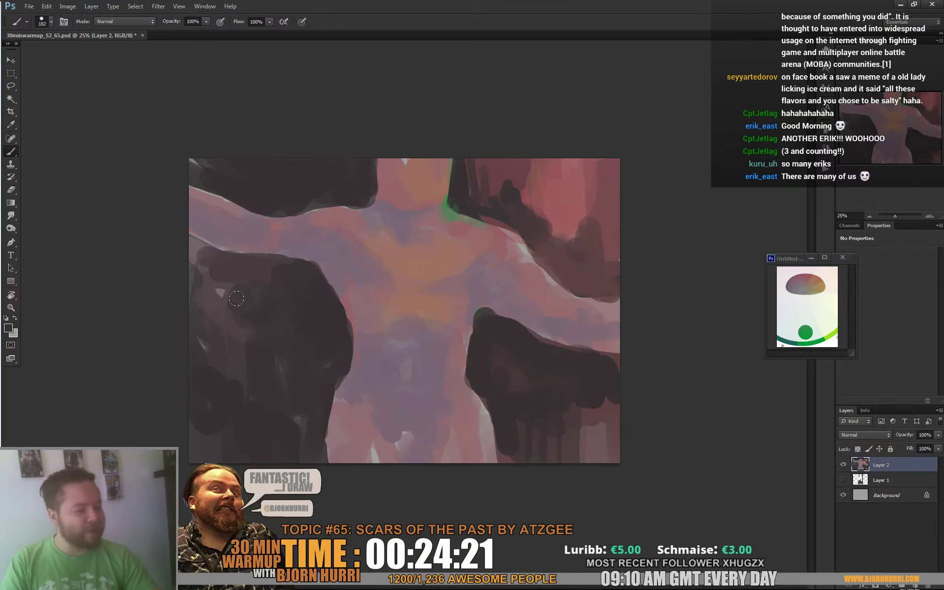
mouse_move(236, 299)
mouse_down()
mouse_move(251, 281)
mouse_move(184, 253)
mouse_move(216, 246)
mouse_move(228, 261)
mouse_up()
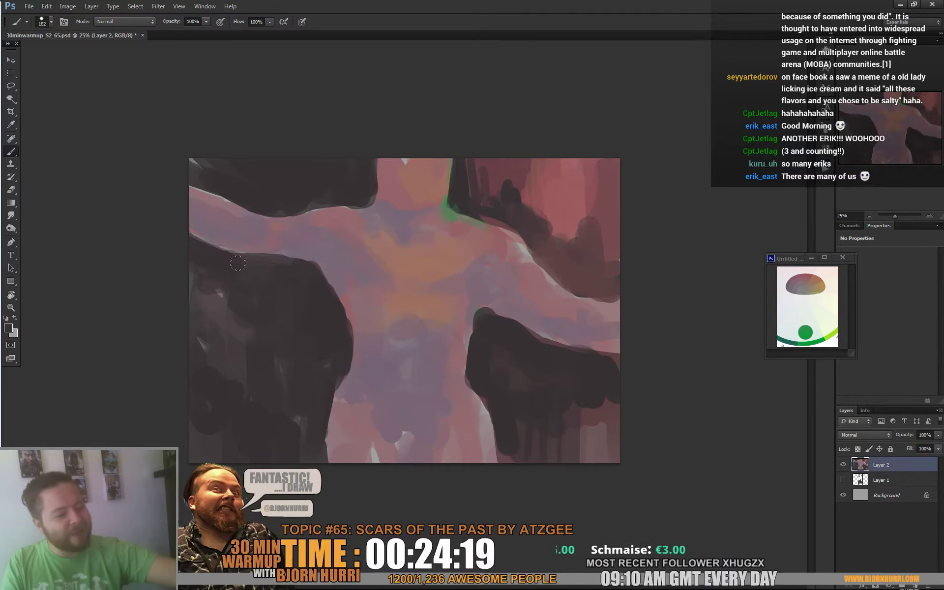
drag(301, 257, 336, 276)
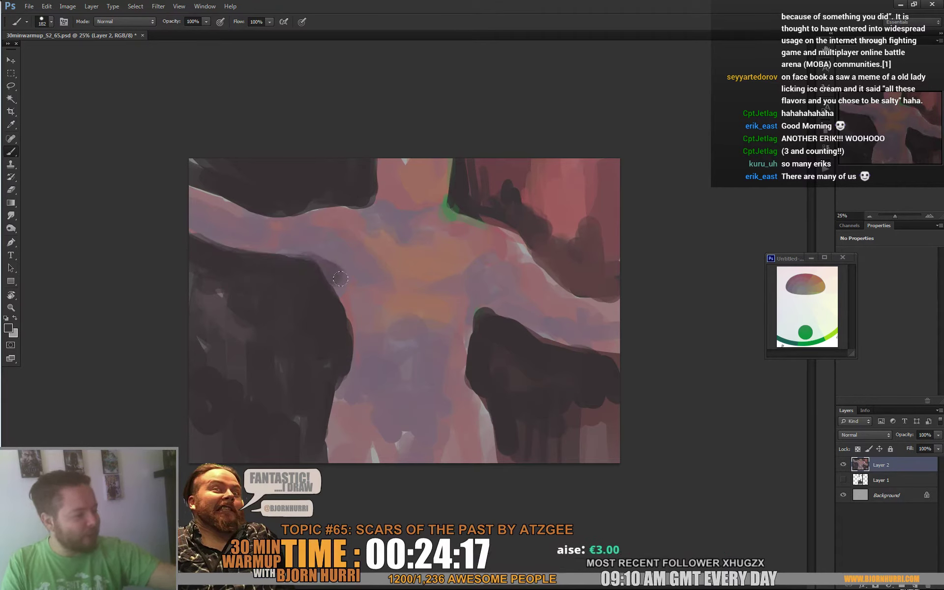
- Shade the left-hand armpit and side of the chest with 49 px and 101 px brushes, and darken the arm's underside
right_click(399, 246)
key(Return)
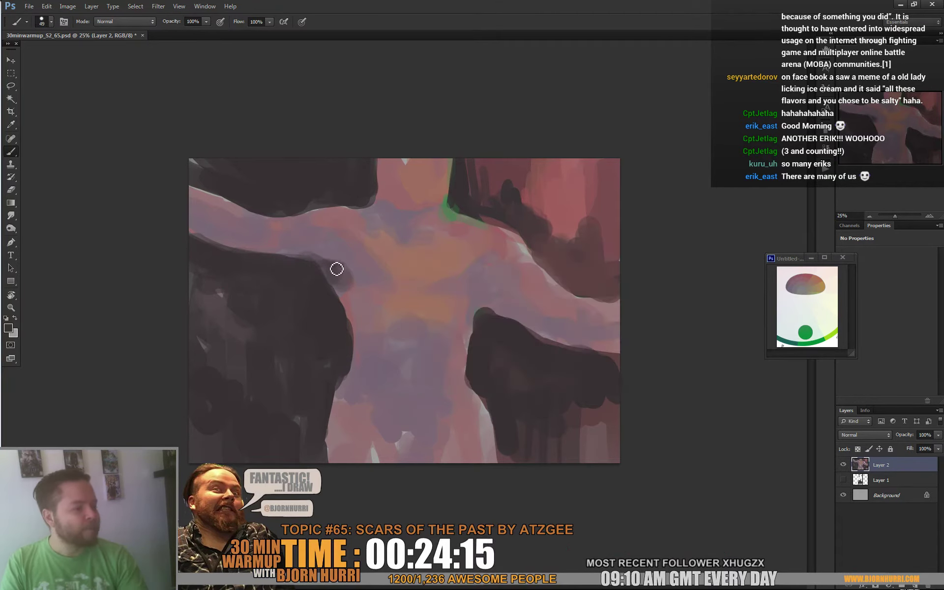
drag(350, 274, 365, 286)
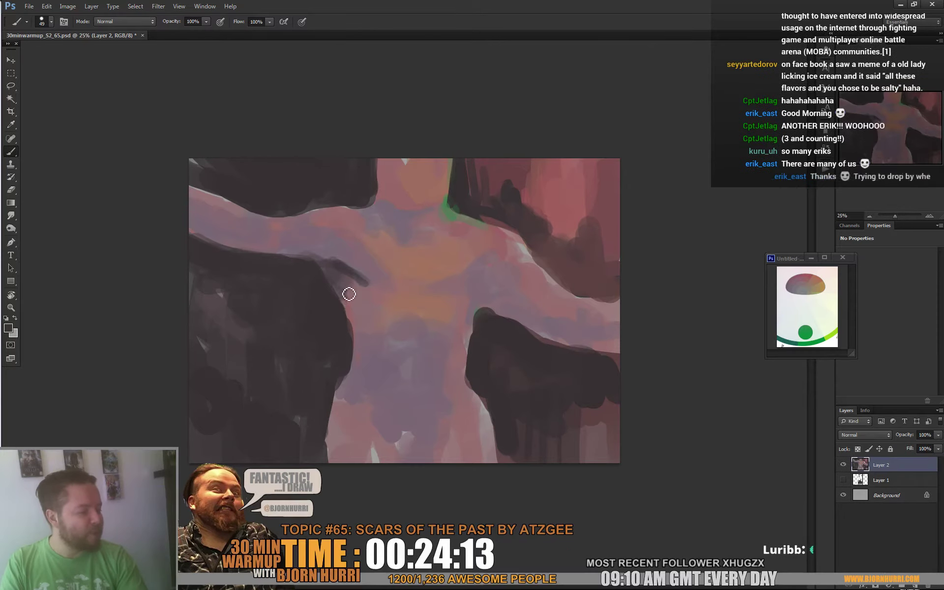
right_click(378, 302)
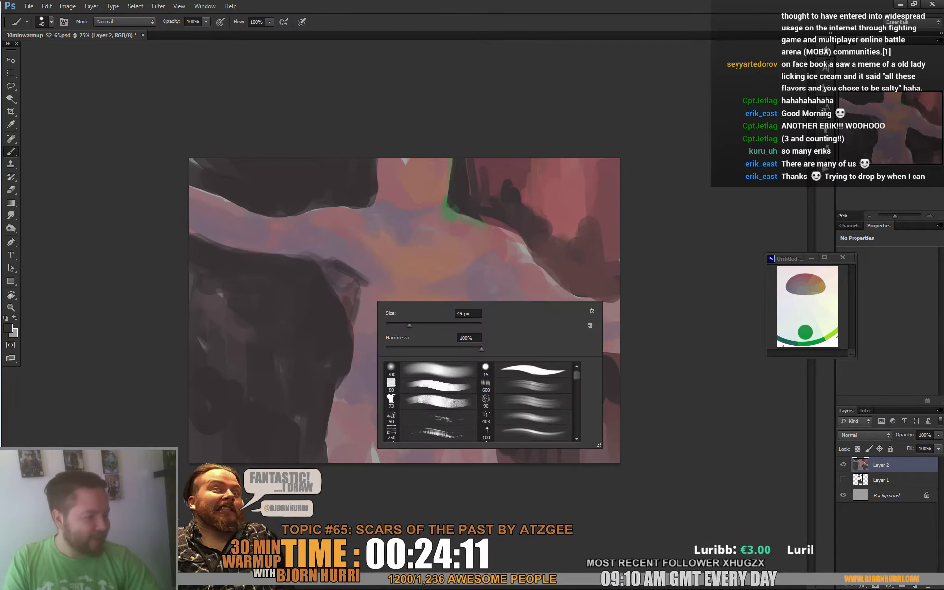
drag(409, 326, 415, 325)
key(Return)
drag(356, 312, 379, 297)
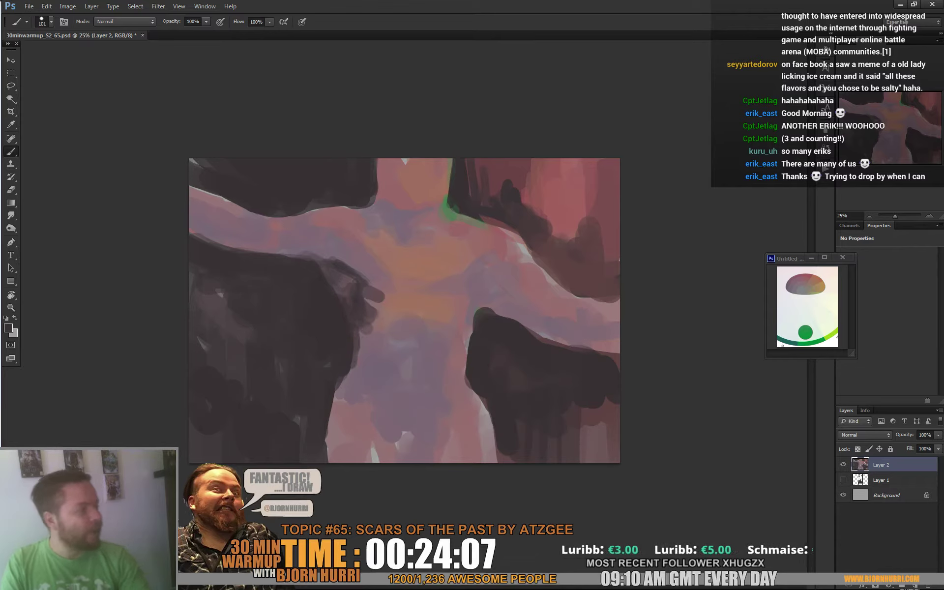
mouse_move(194, 227)
mouse_down()
mouse_move(206, 242)
mouse_move(330, 248)
mouse_move(331, 257)
mouse_up()
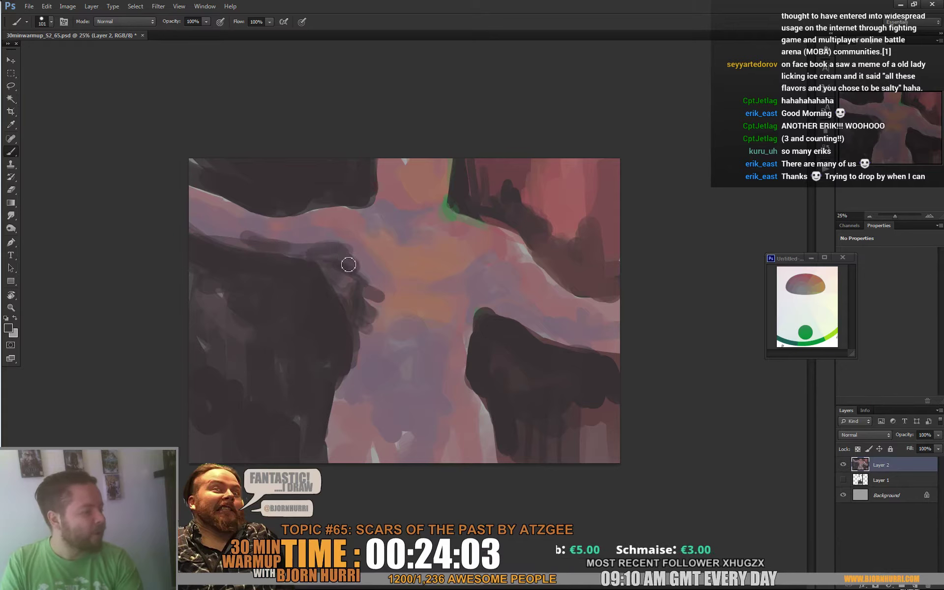
drag(222, 239, 285, 248)
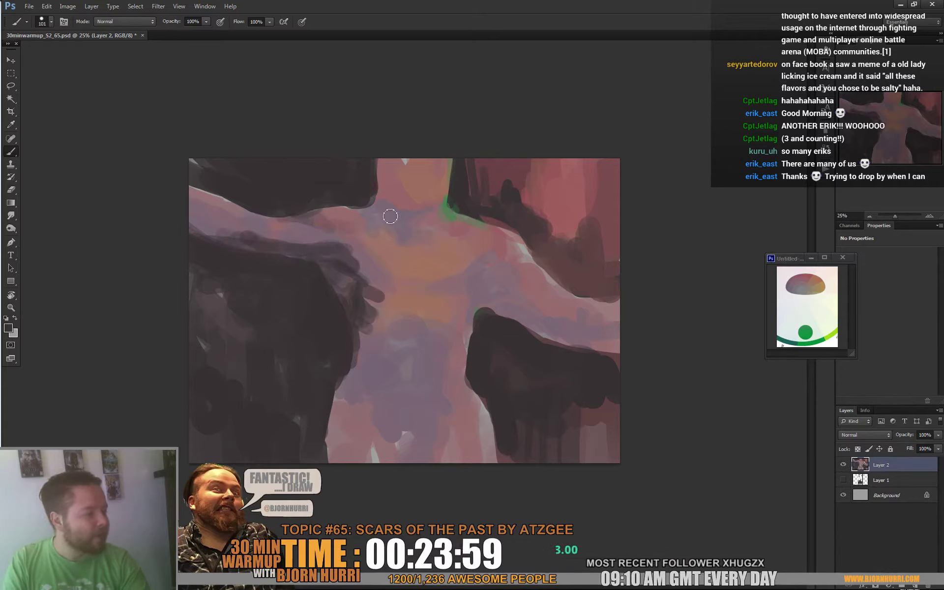
- Paint the dark shadow under the chin and refine the jaw, neck and collar edges with a 30 px brush
drag(375, 229, 410, 239)
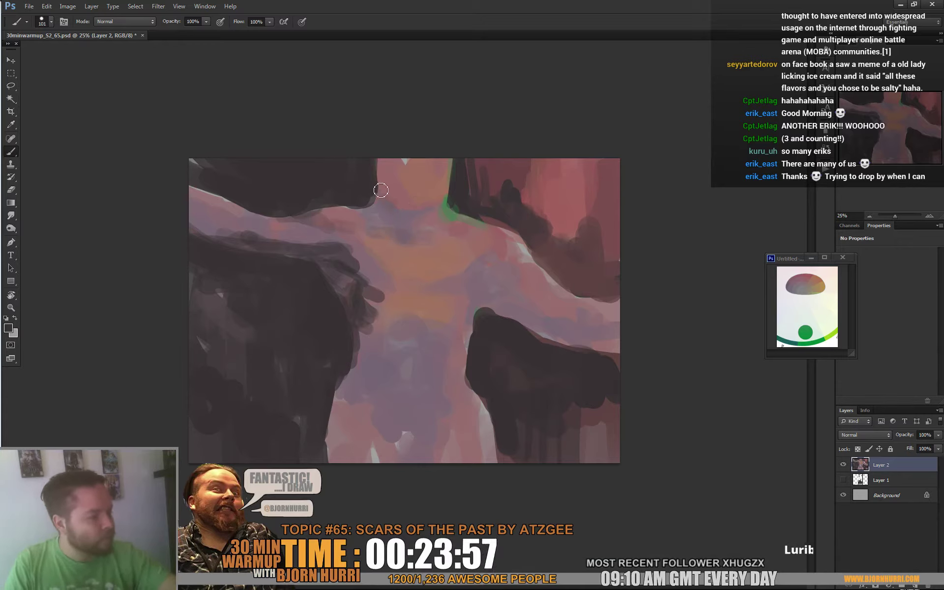
drag(379, 186, 422, 223)
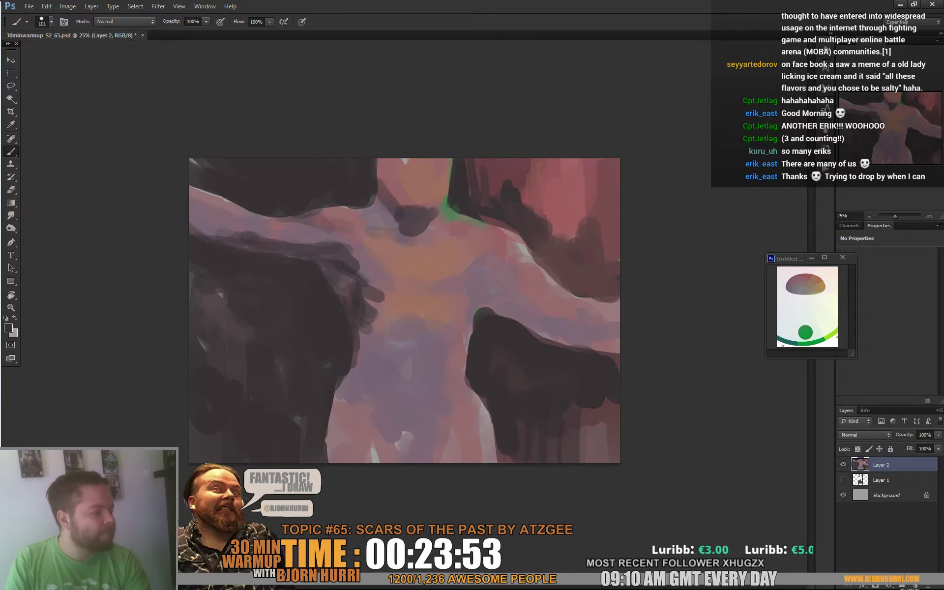
right_click(454, 197)
text(30)
key(Return)
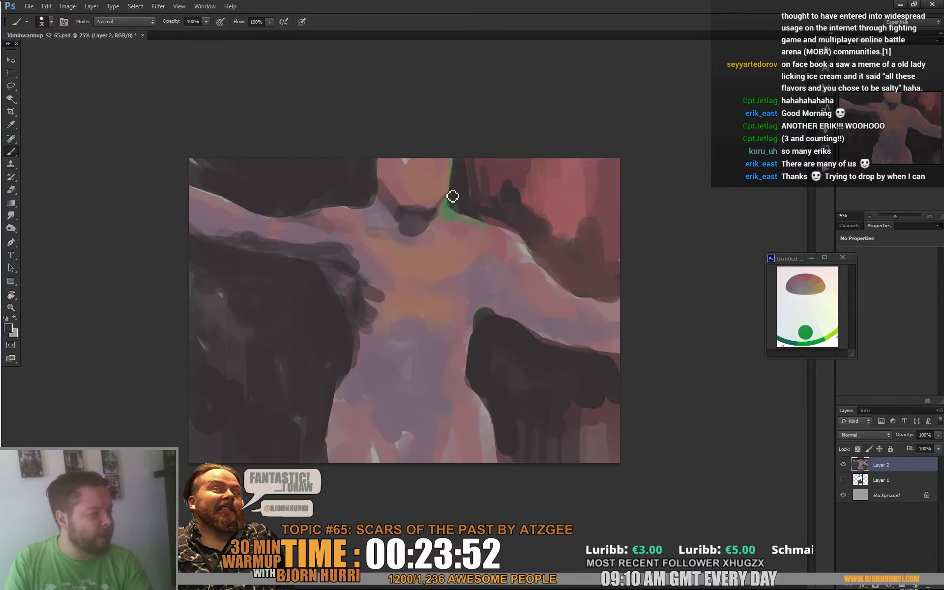
drag(455, 183, 453, 200)
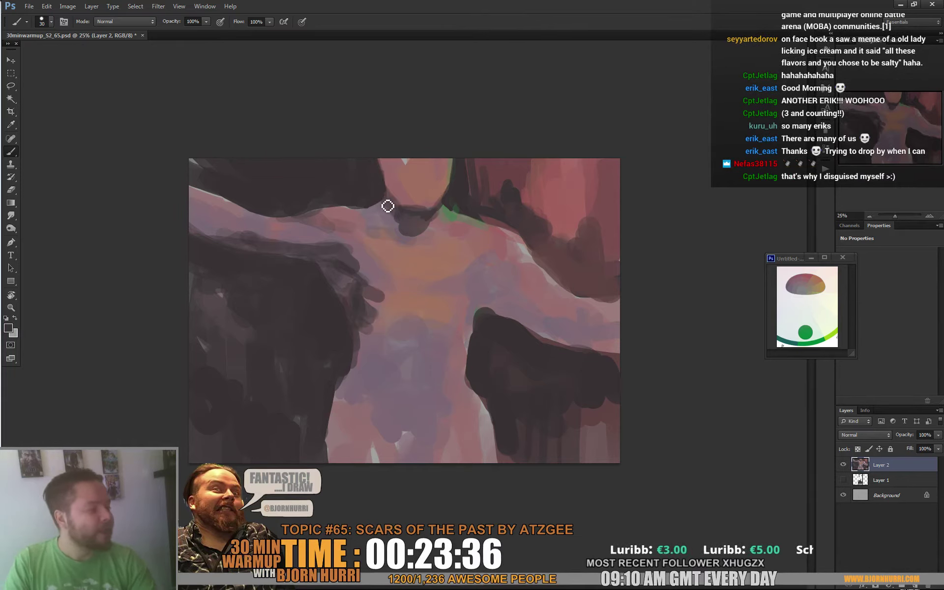
mouse_move(386, 217)
mouse_down()
mouse_move(436, 240)
mouse_move(443, 216)
mouse_move(435, 225)
mouse_move(454, 224)
mouse_move(433, 228)
mouse_up()
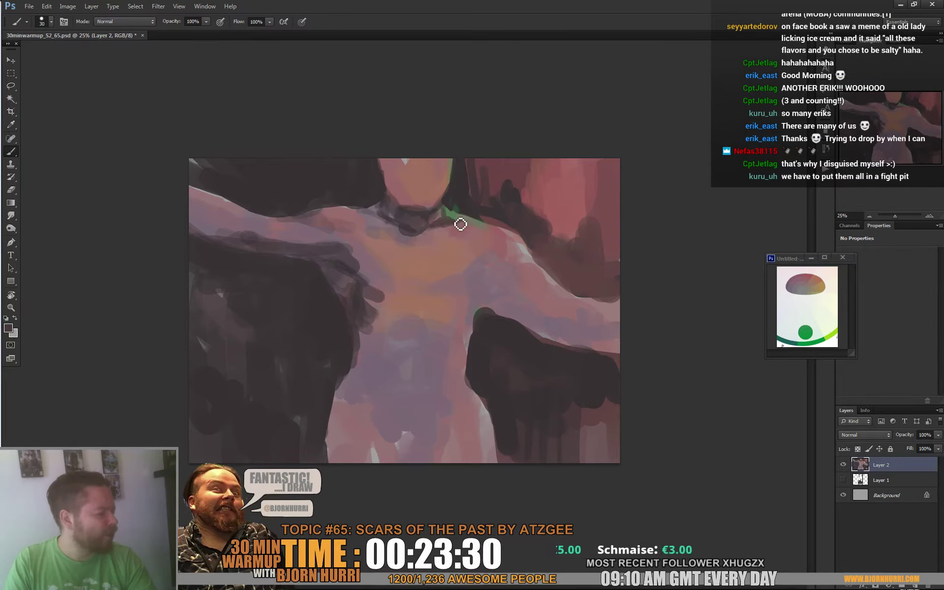
- Set the brush to 72 px and blend sampled shadow tones from the collar across the left-hand shoulder towards the armpit
right_click(397, 221)
key(Return)
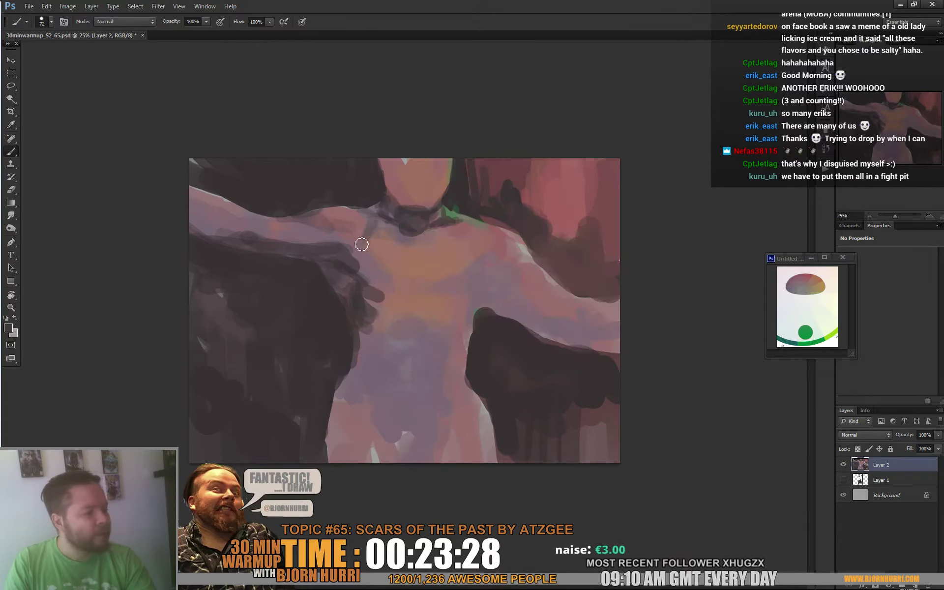
alt+click(401, 223)
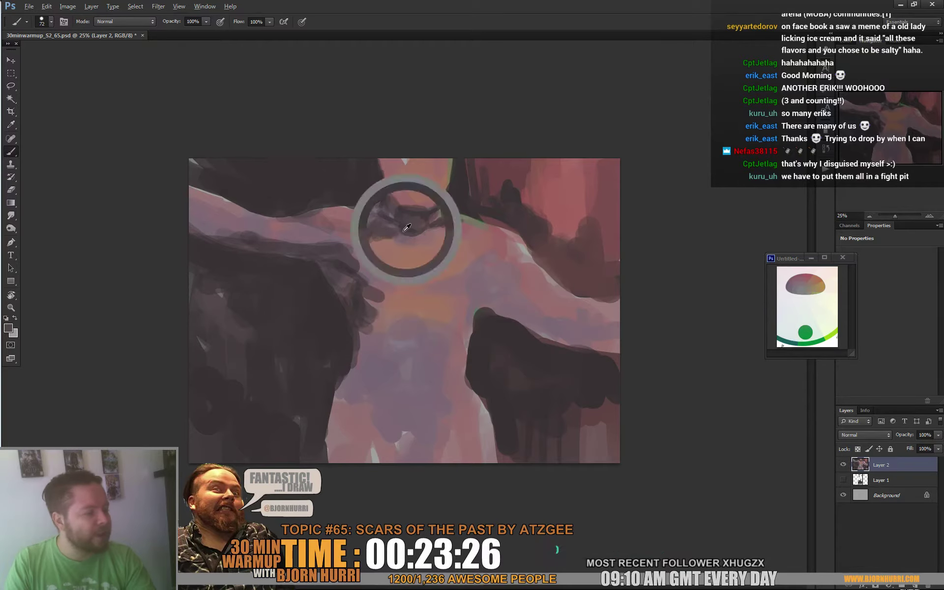
alt+click(366, 226)
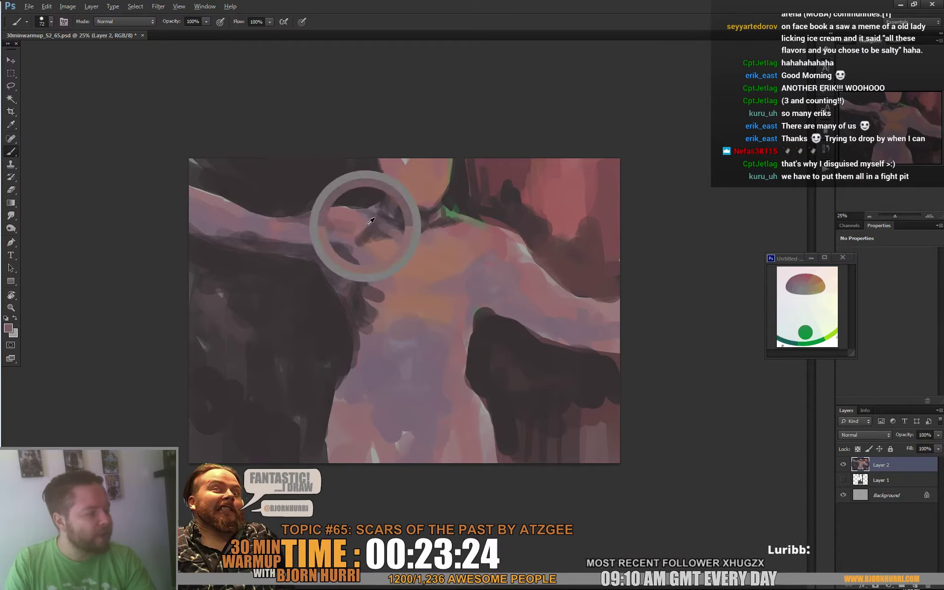
mouse_move(370, 241)
mouse_down()
mouse_move(356, 252)
mouse_move(362, 265)
mouse_up()
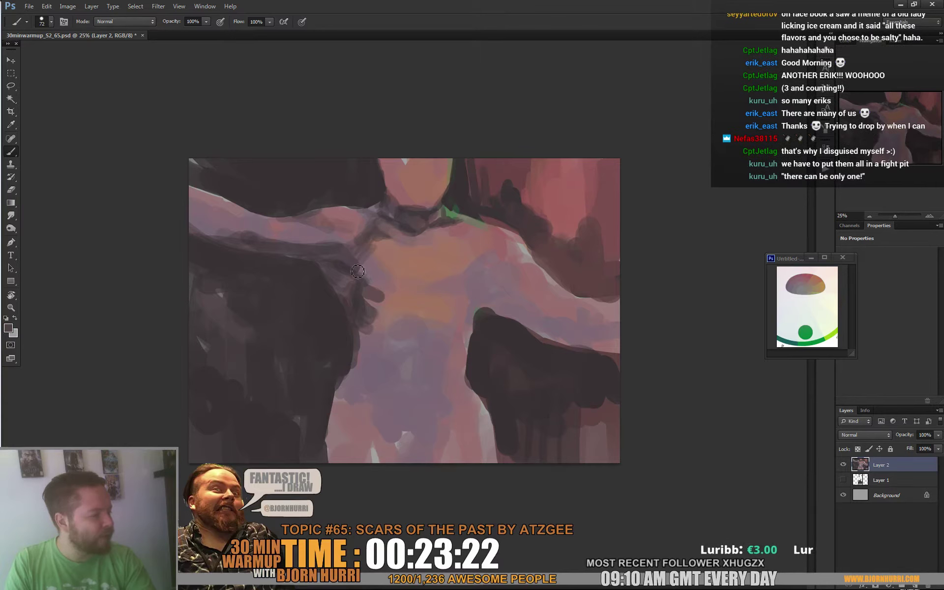
- Blend sampled shadow and skin tones over the left-hand shoulder and the adjoining upper arm
alt+click(359, 257)
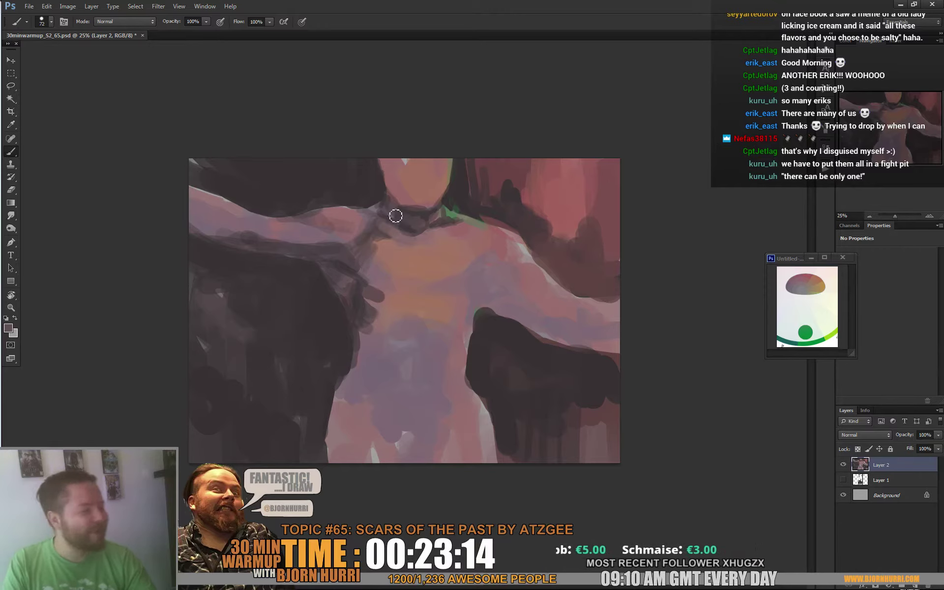
alt+click(343, 226)
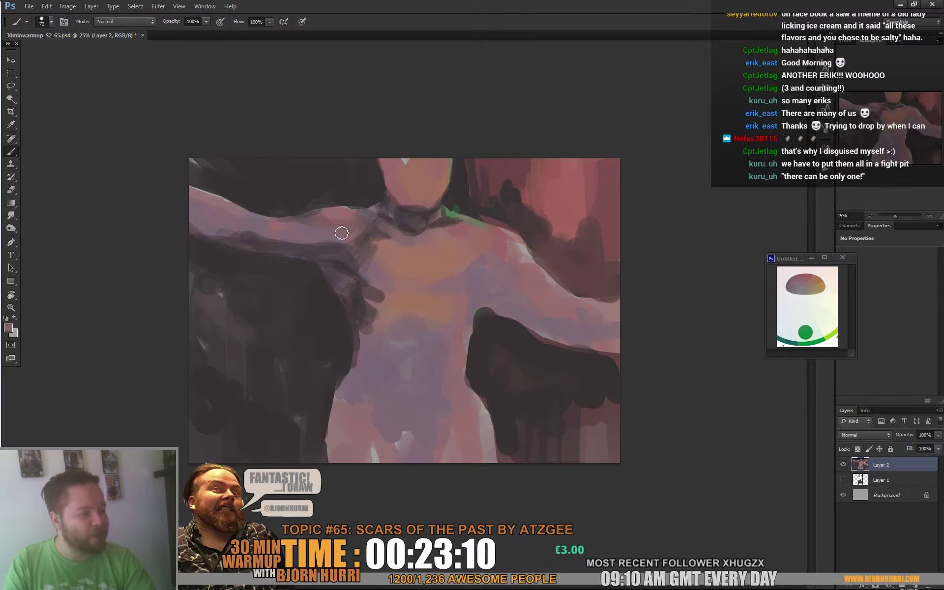
alt+click(337, 245)
alt+click(322, 249)
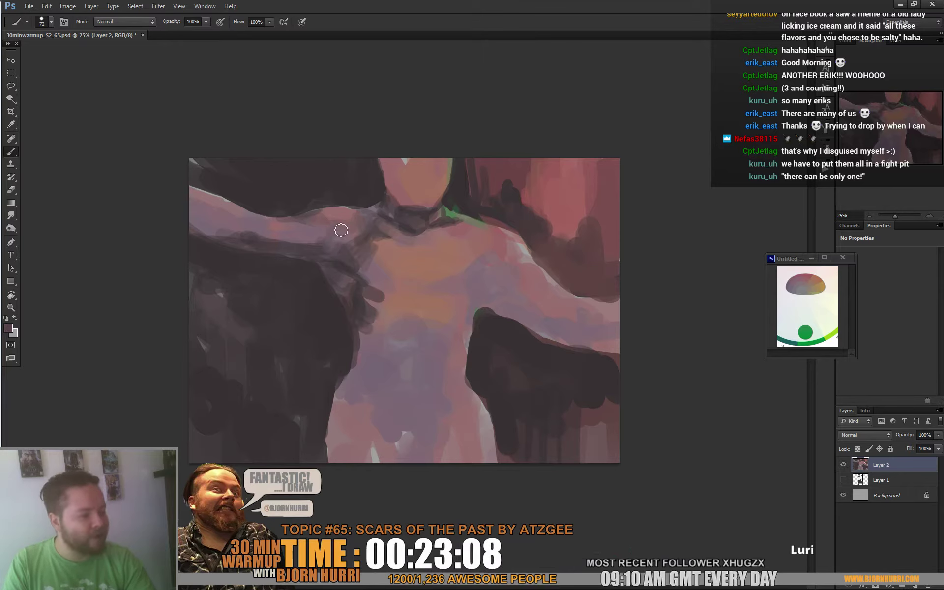
- Paint shadow strokes from the left-hand armpit across the ribs and soften them with sampled skin tones
alt+click(365, 279)
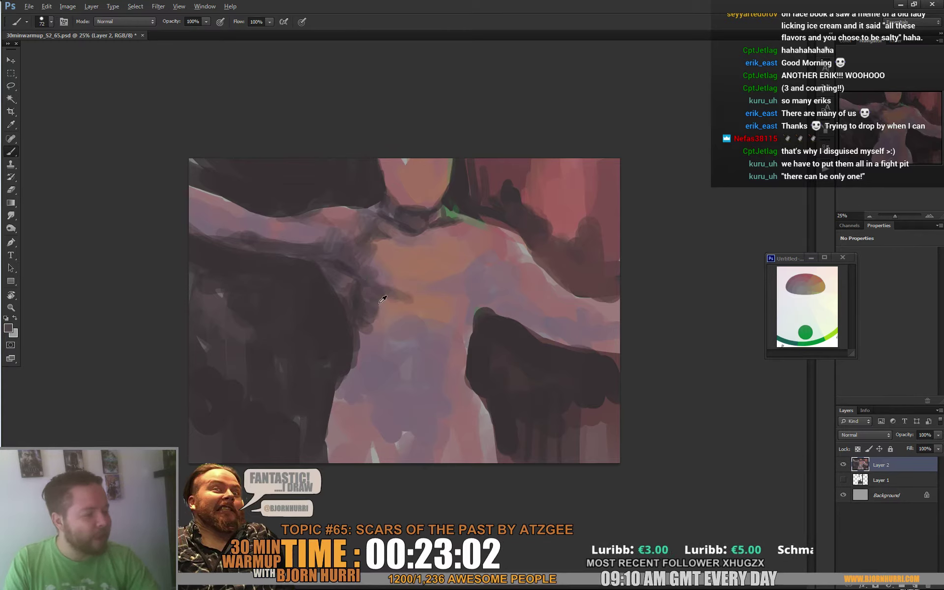
alt+click(379, 297)
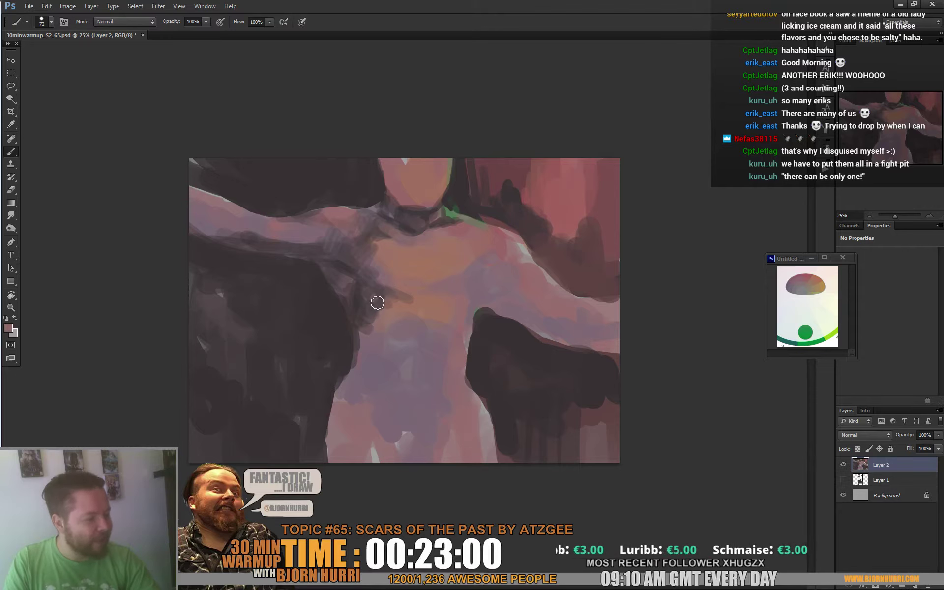
drag(390, 324, 369, 316)
alt+click(360, 323)
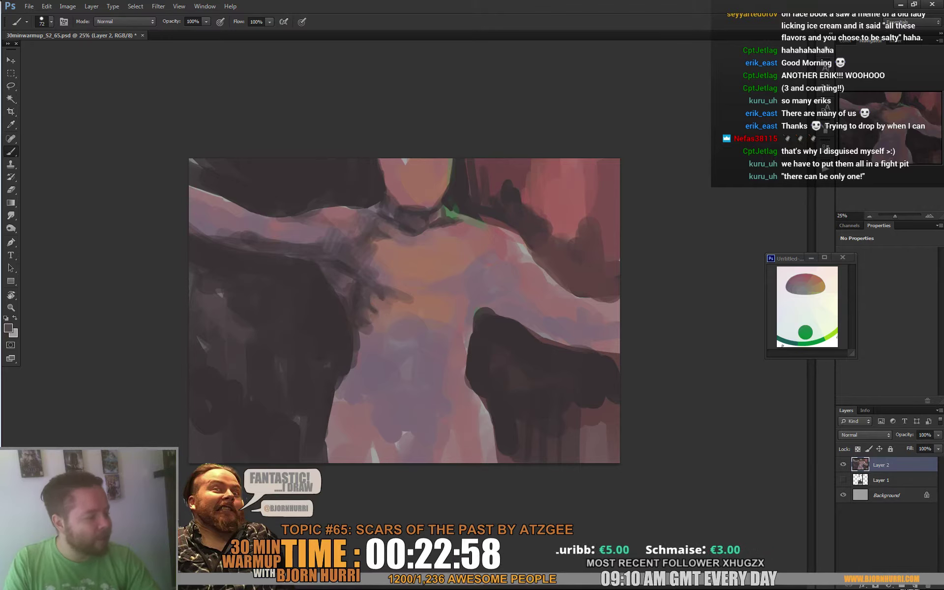
- Set the brush to 154 px and block in dark shadows below the ribcage, down the abdomen and along the left-hand waist
right_click(410, 345)
drag(456, 371, 467, 370)
mouse_move(372, 346)
mouse_down()
mouse_move(403, 331)
mouse_move(427, 336)
mouse_move(437, 351)
mouse_move(409, 334)
mouse_move(412, 349)
mouse_move(454, 353)
mouse_up()
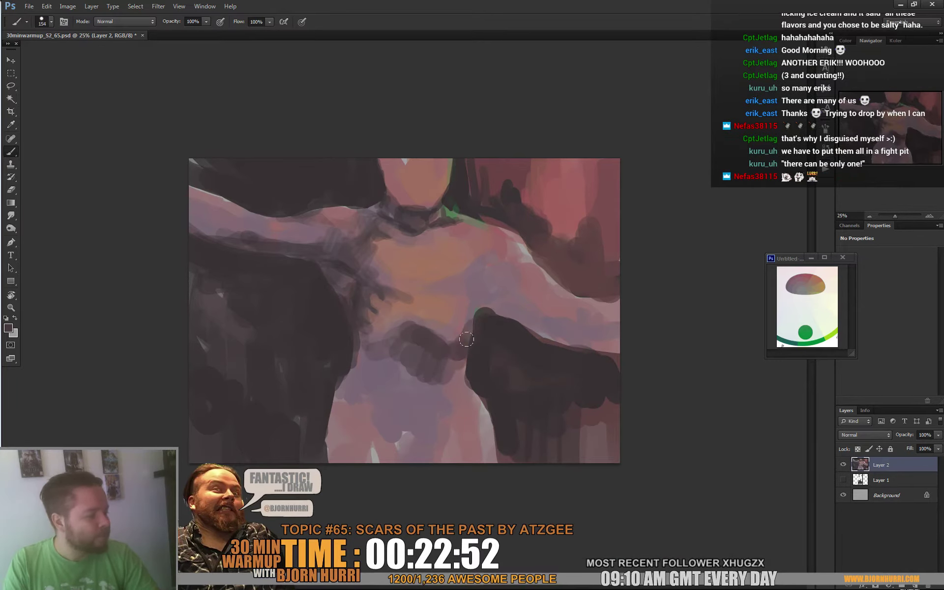
mouse_move(393, 326)
mouse_down()
mouse_move(367, 382)
mouse_move(369, 403)
mouse_move(367, 388)
mouse_move(392, 426)
mouse_up()
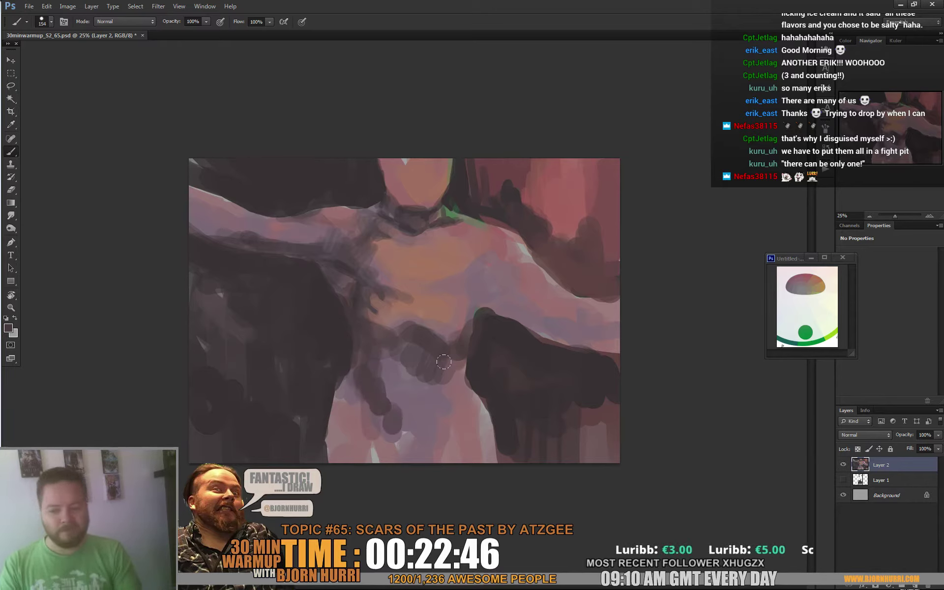
mouse_move(394, 405)
mouse_down()
mouse_move(418, 408)
mouse_move(391, 445)
mouse_move(418, 453)
mouse_up()
mouse_move(327, 356)
mouse_down()
mouse_move(331, 394)
mouse_move(317, 444)
mouse_up()
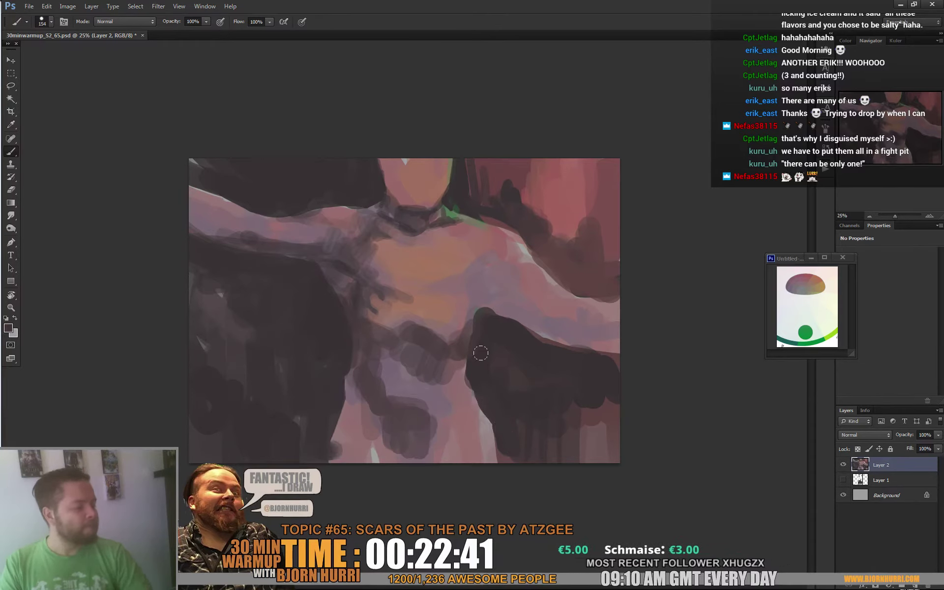
- Darken the right-hand armpit and the underside of the right-hand arm out to the canvas edge
mouse_move(495, 304)
mouse_down()
mouse_move(536, 223)
mouse_move(507, 302)
mouse_move(528, 300)
mouse_move(512, 294)
mouse_move(526, 307)
mouse_move(510, 305)
mouse_move(542, 326)
mouse_move(514, 329)
mouse_up()
alt+click(489, 315)
alt+click(528, 221)
alt+click(499, 326)
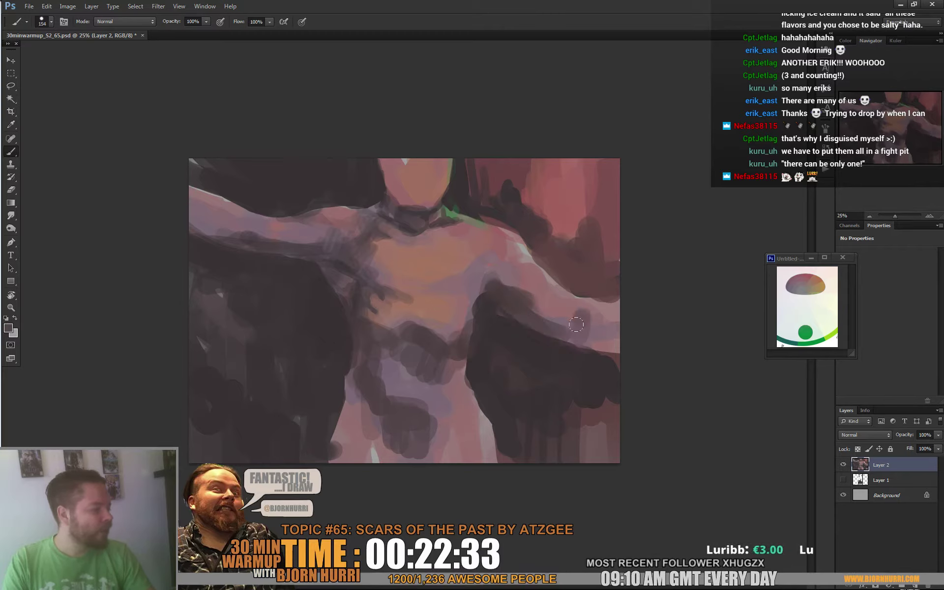
drag(599, 333, 612, 341)
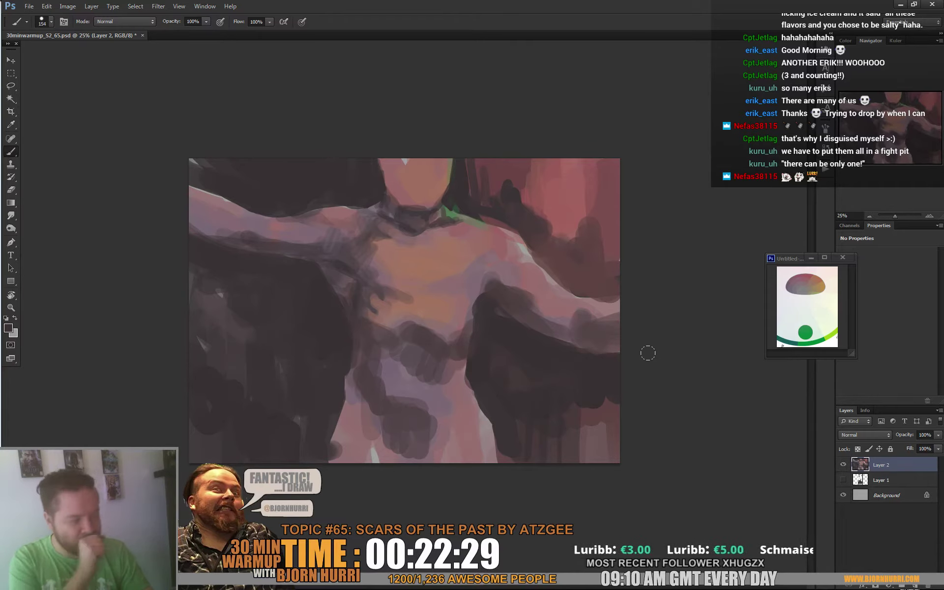
- Work red sampled from the upper background into the lower-right background and blend it towards the right-hand hip
alt+click(593, 195)
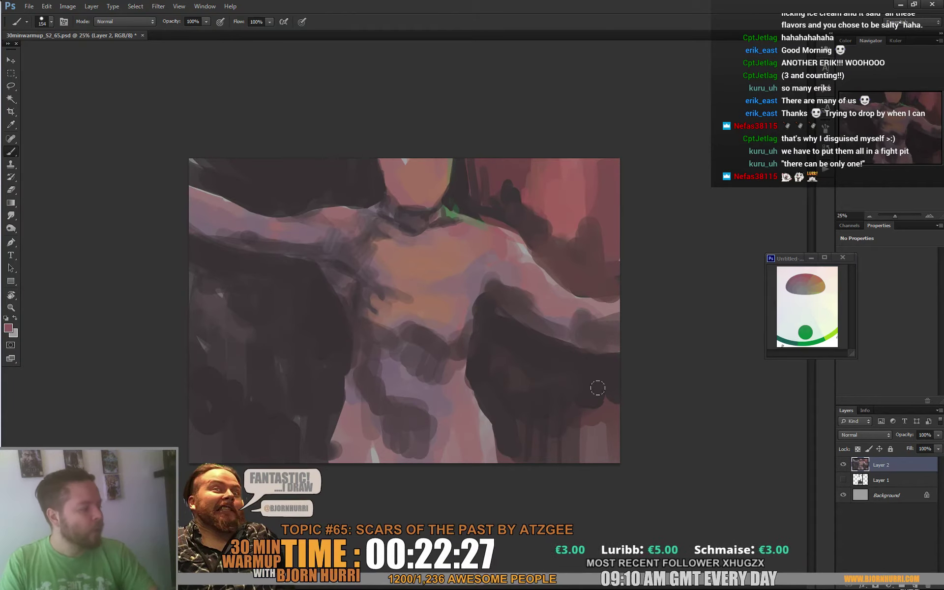
drag(597, 394, 607, 409)
alt+click(595, 399)
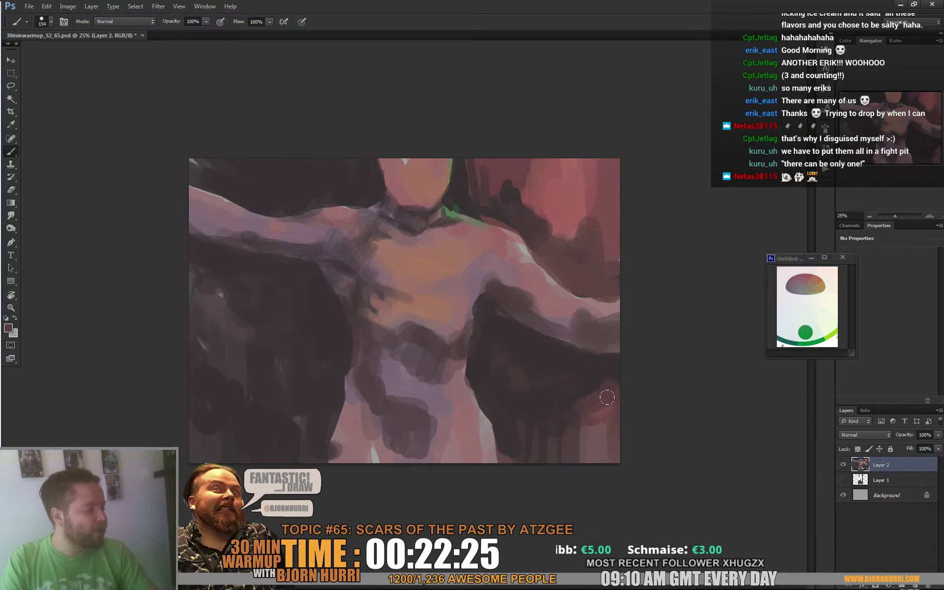
alt+click(597, 402)
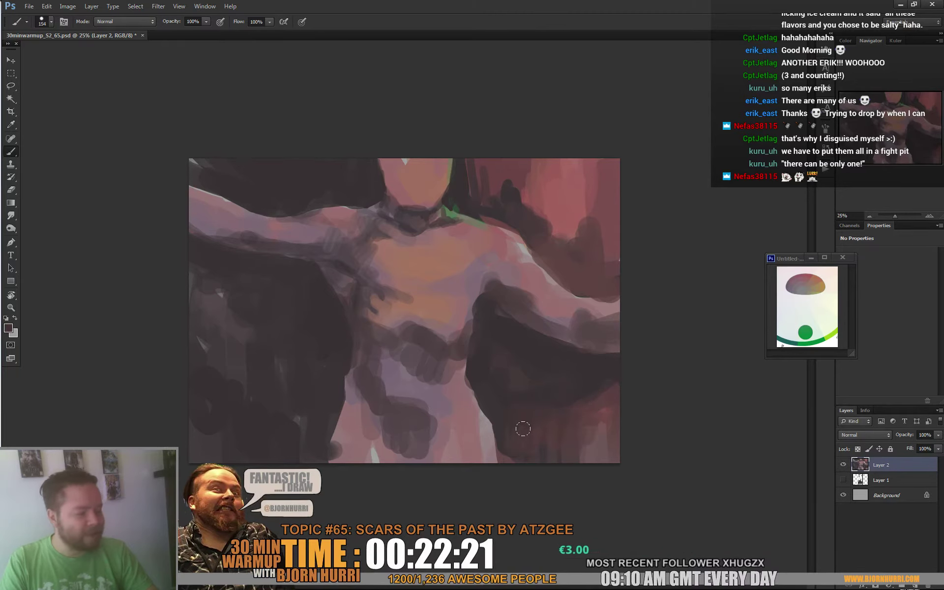
alt+click(509, 435)
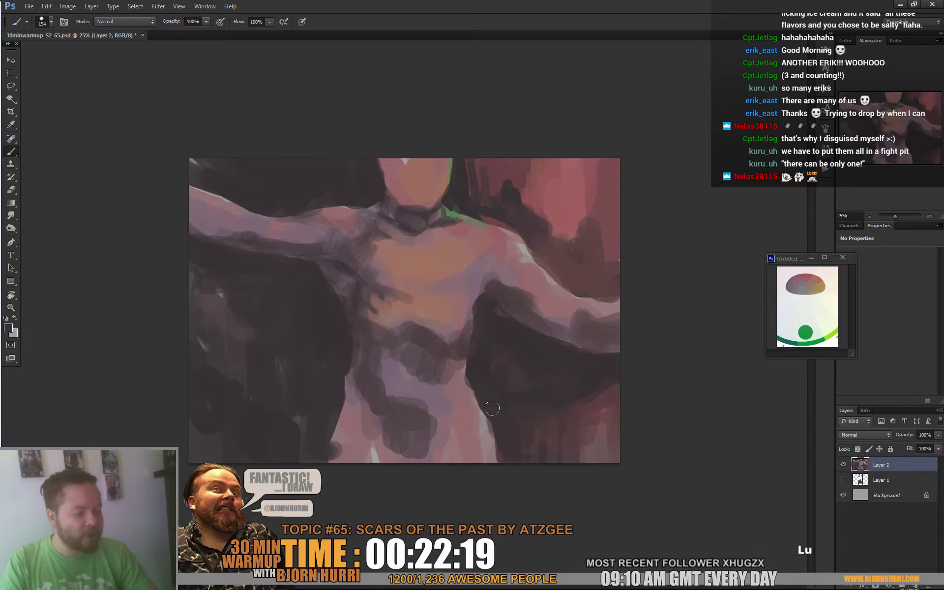
- Blend sampled dark grey and dark red tones through the background between the torso and the right-hand arm
alt+click(495, 368)
alt+click(504, 344)
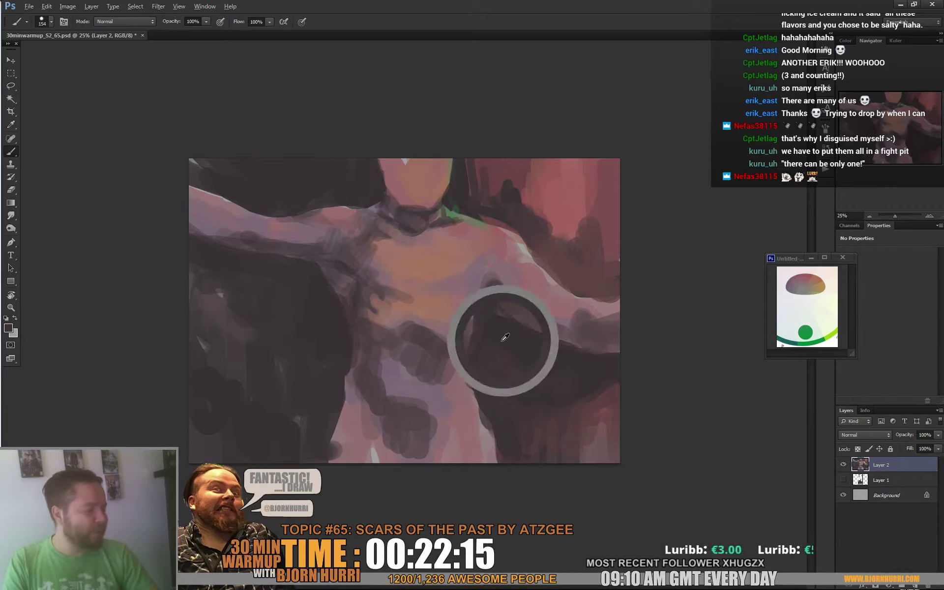
alt+click(547, 404)
alt+click(539, 364)
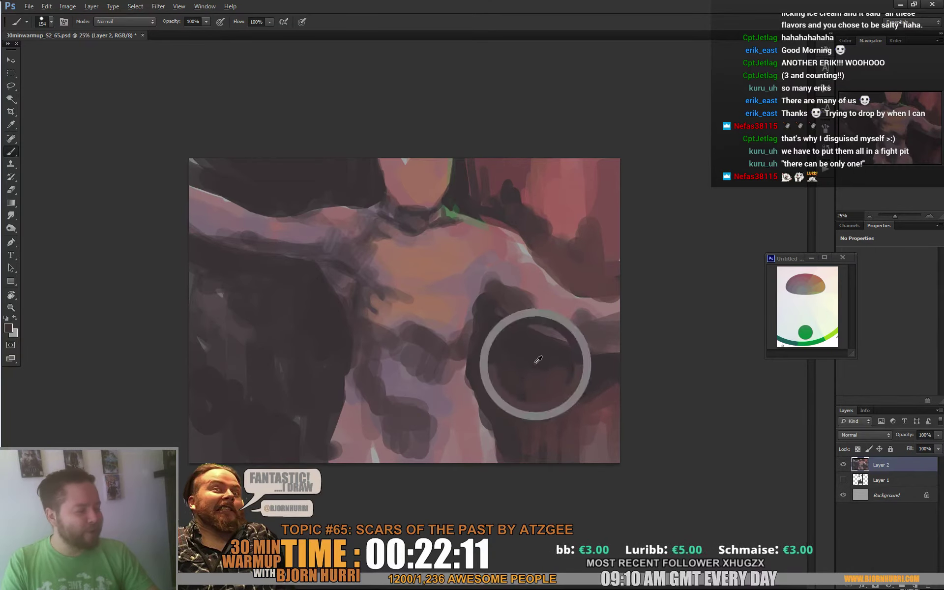
alt+click(573, 410)
alt+click(588, 382)
alt+click(597, 410)
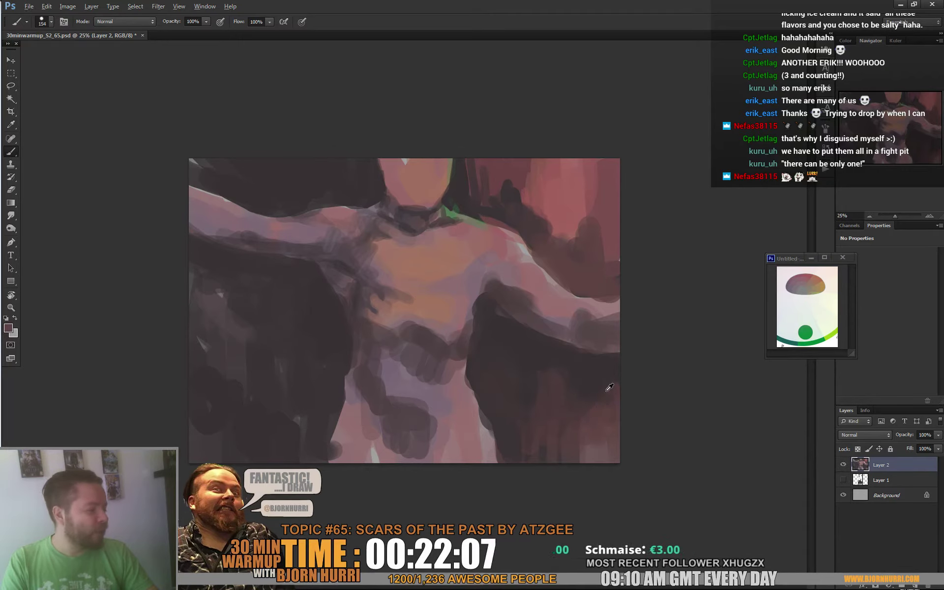
alt+click(602, 397)
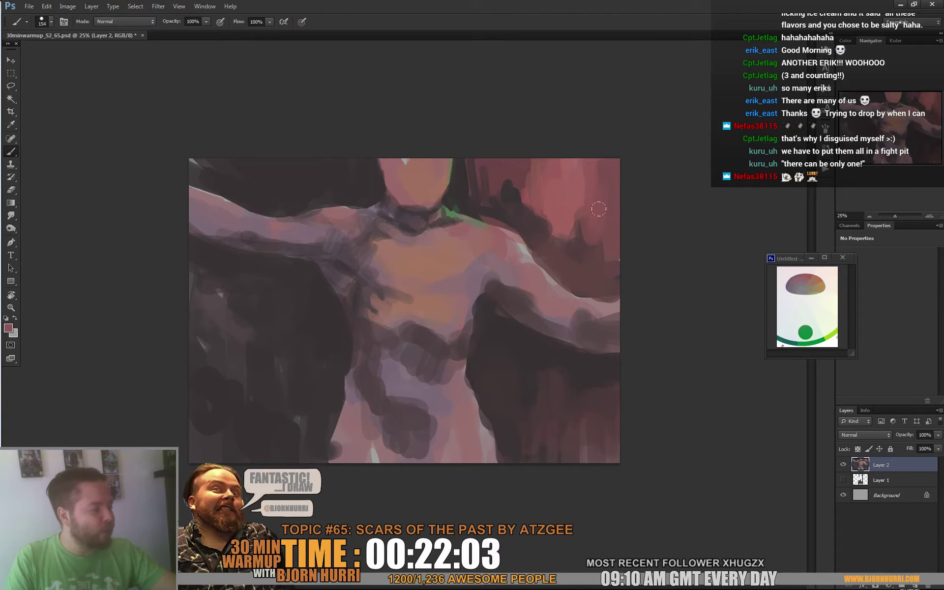
- Repaint the background above the right-hand arm in sampled reds and tidy the arm's upper edge with a 31 px brush
alt+click(598, 242)
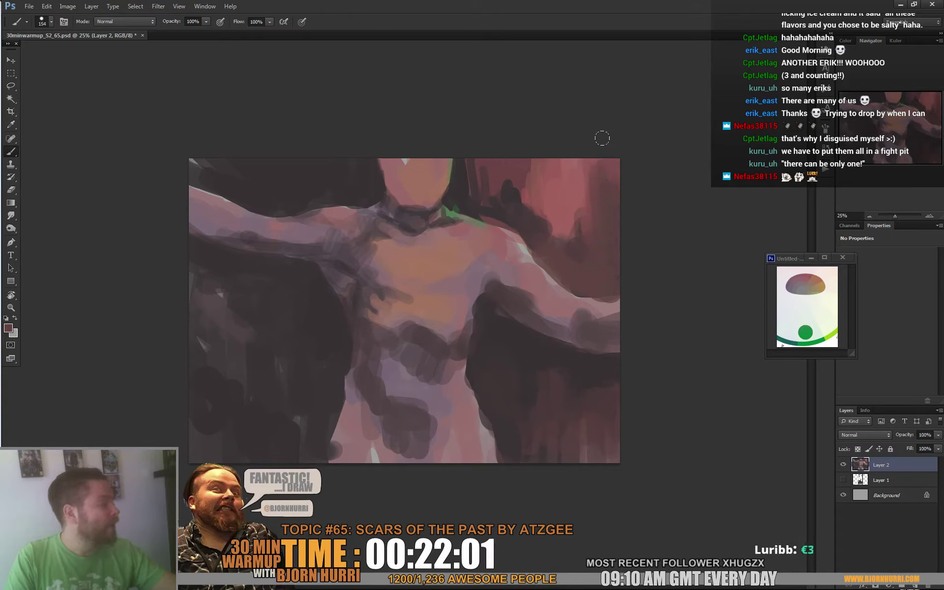
alt+click(597, 202)
mouse_move(588, 224)
mouse_down()
mouse_move(577, 252)
mouse_move(554, 238)
mouse_up()
alt+click(506, 179)
right_click(596, 211)
click(550, 238)
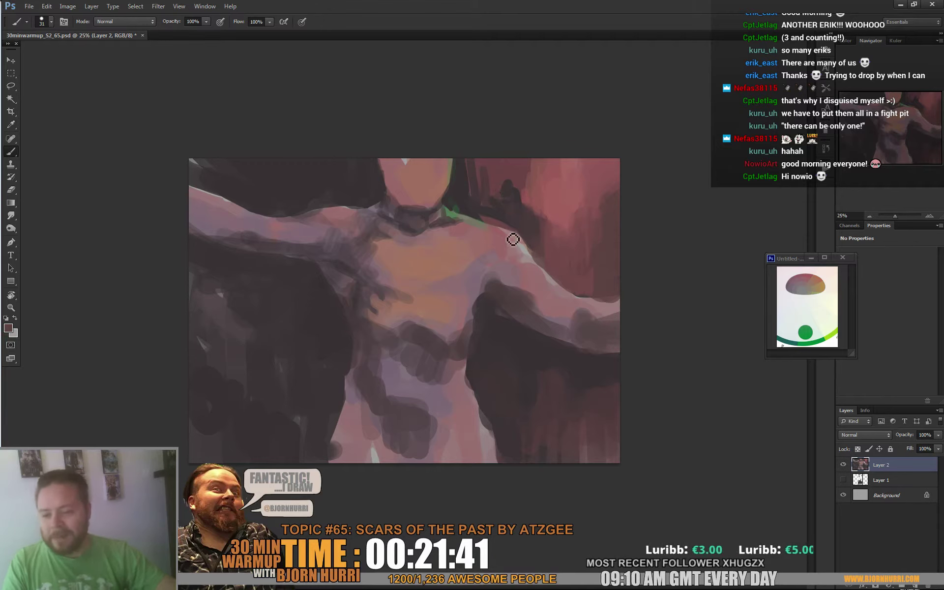
- Set the brush to 114 px and smooth the dark red background between the neck and the right-hand shoulder
right_click(506, 217)
click(566, 237)
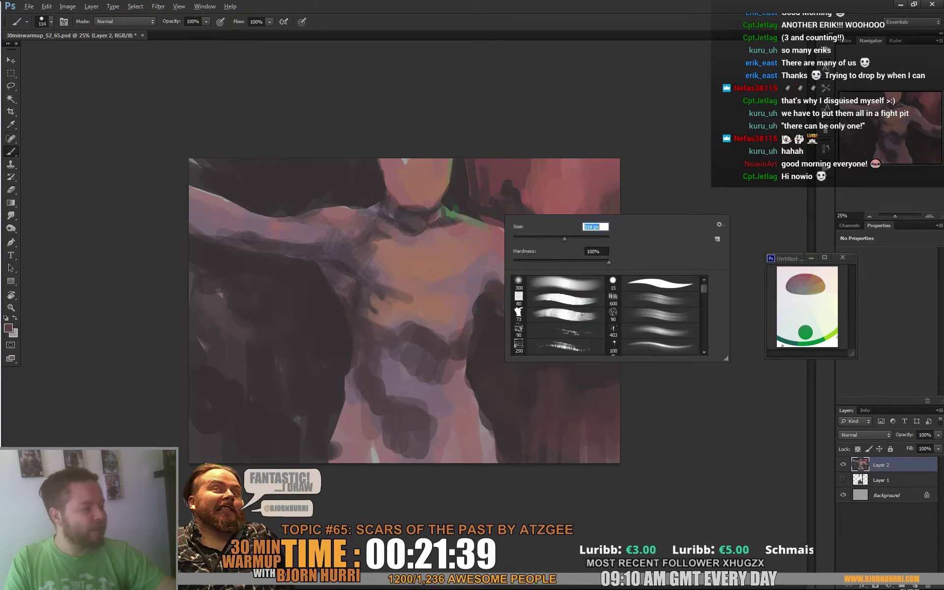
alt+click(481, 178)
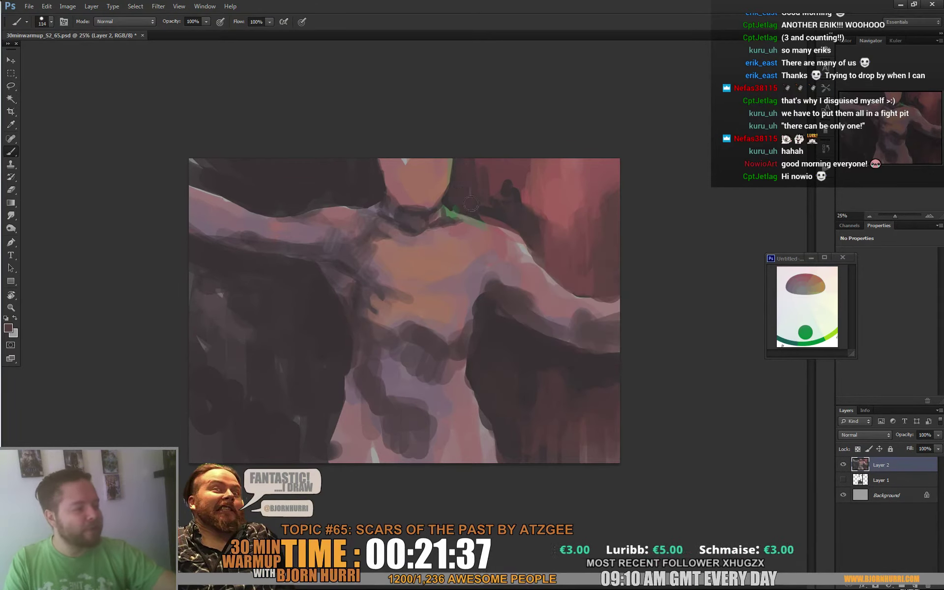
drag(493, 211, 503, 189)
alt+click(492, 186)
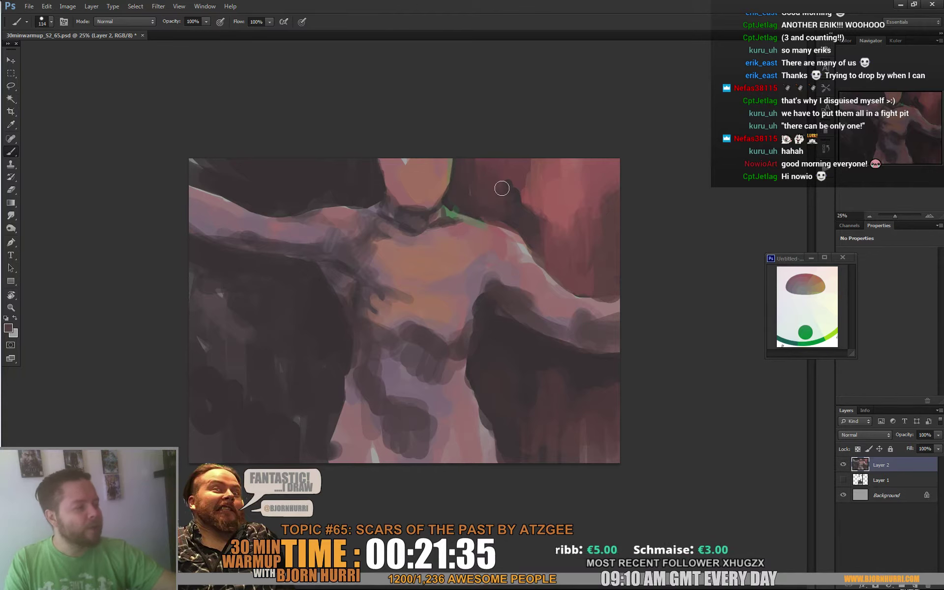
- Work sampled dark red and grey into the background around the left-hand arm, refining the area beneath it with a 65 px brush
alt+click(529, 216)
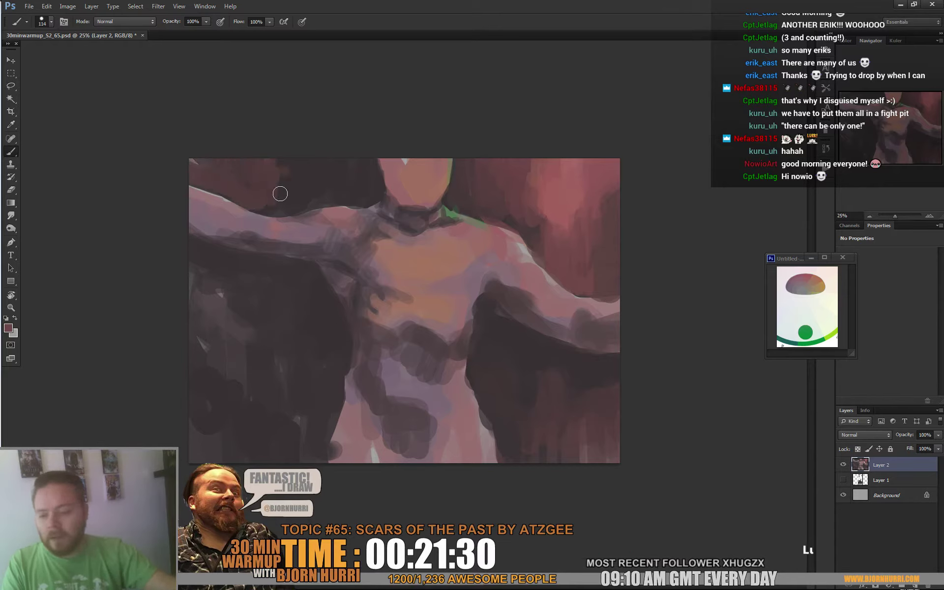
alt+click(291, 170)
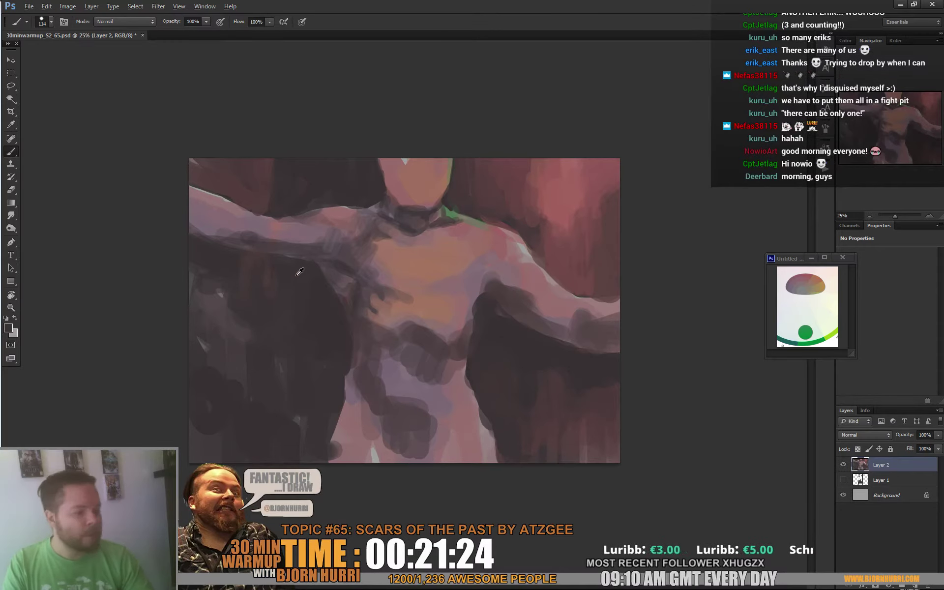
alt+click(284, 287)
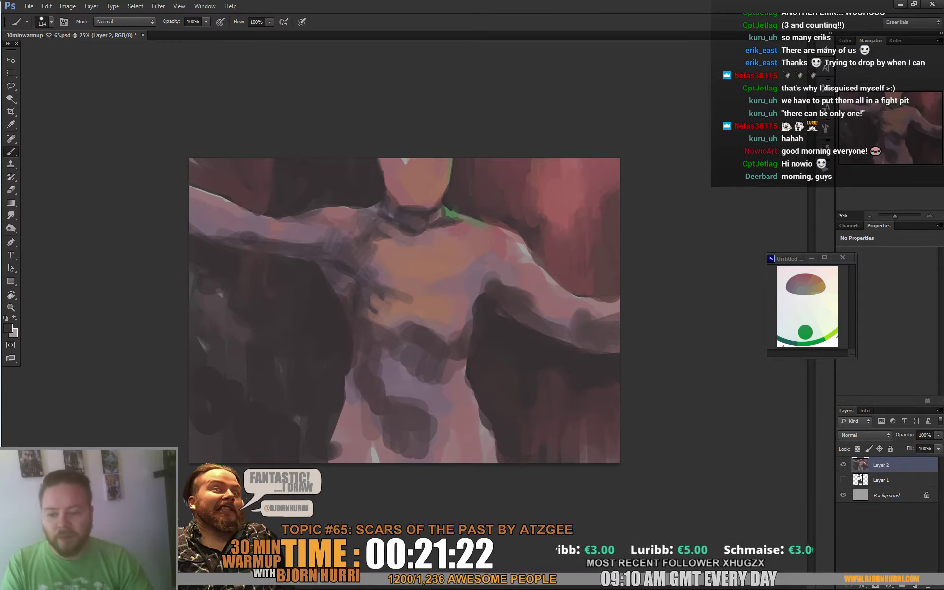
right_click(258, 306)
click(331, 325)
alt+click(262, 269)
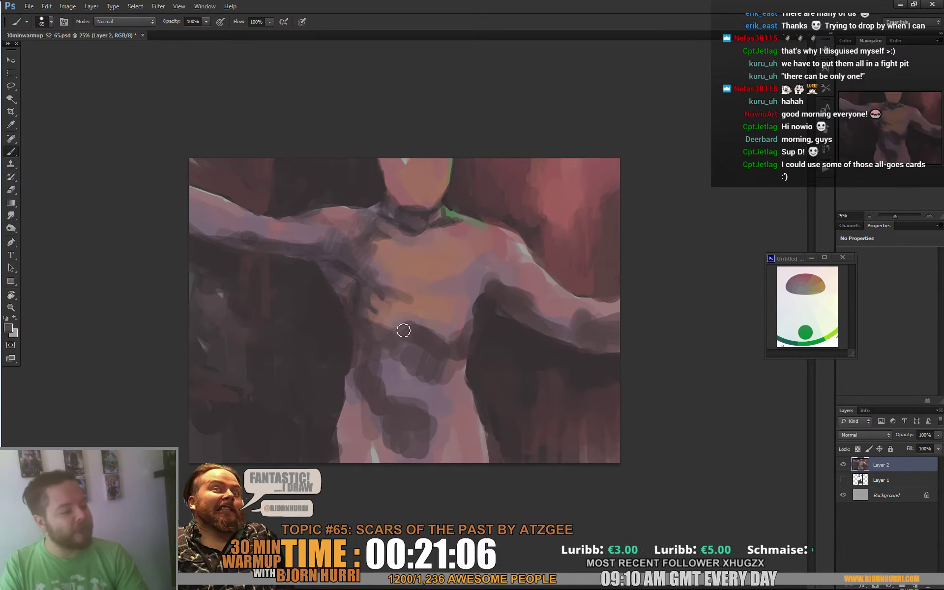
- Paint the shadow line along the chest's lower edge and shade the right-hand armpit with sampled tones
alt+click(386, 312)
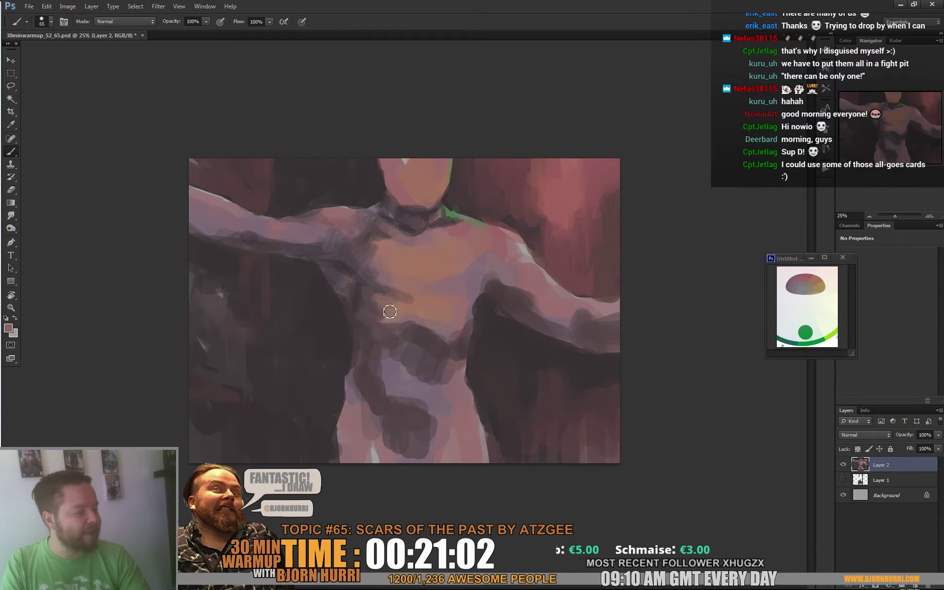
alt+click(372, 309)
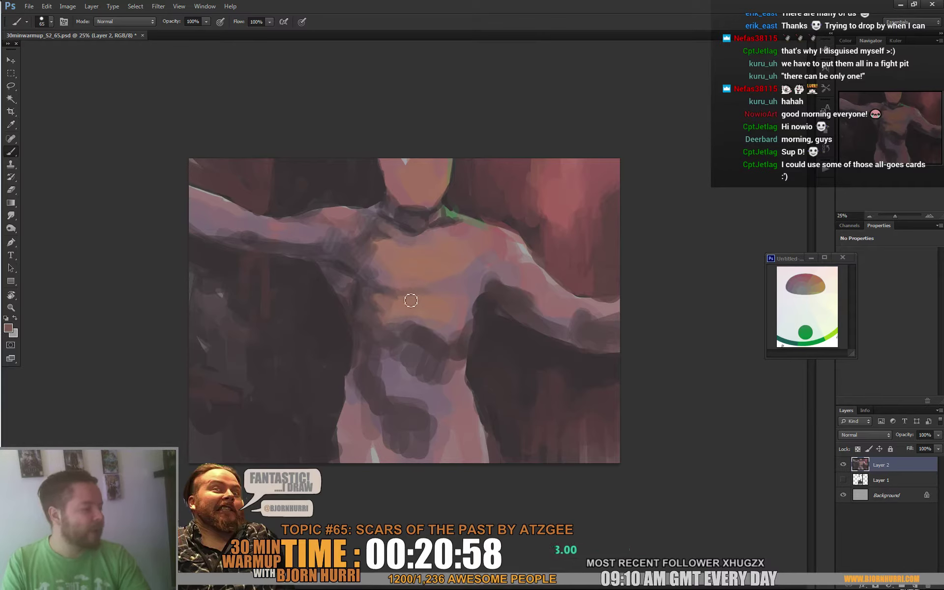
alt+click(486, 289)
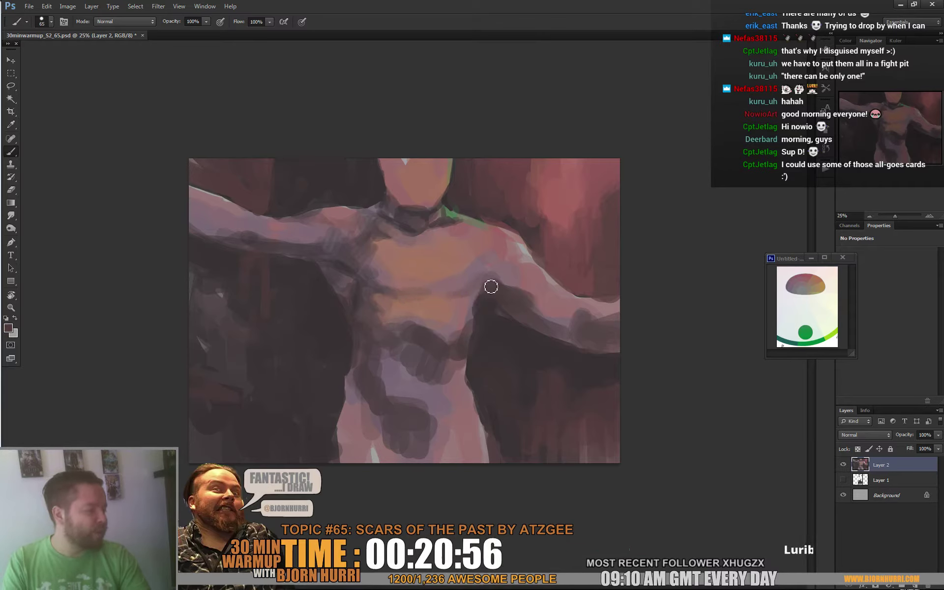
alt+click(478, 300)
alt+click(515, 280)
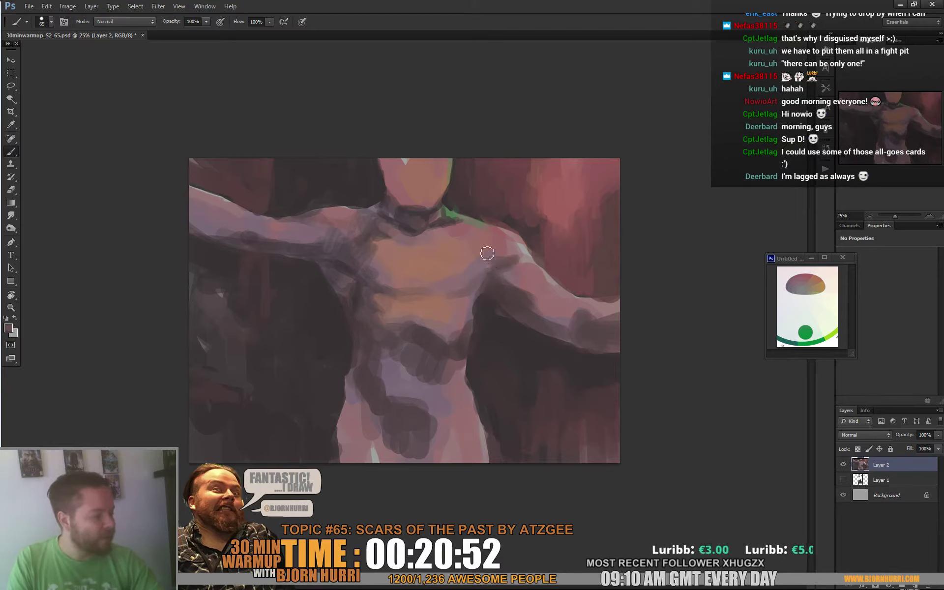
- Blend sampled skin and shadow tones over the right-hand shoulder, collar and neck
alt+click(501, 233)
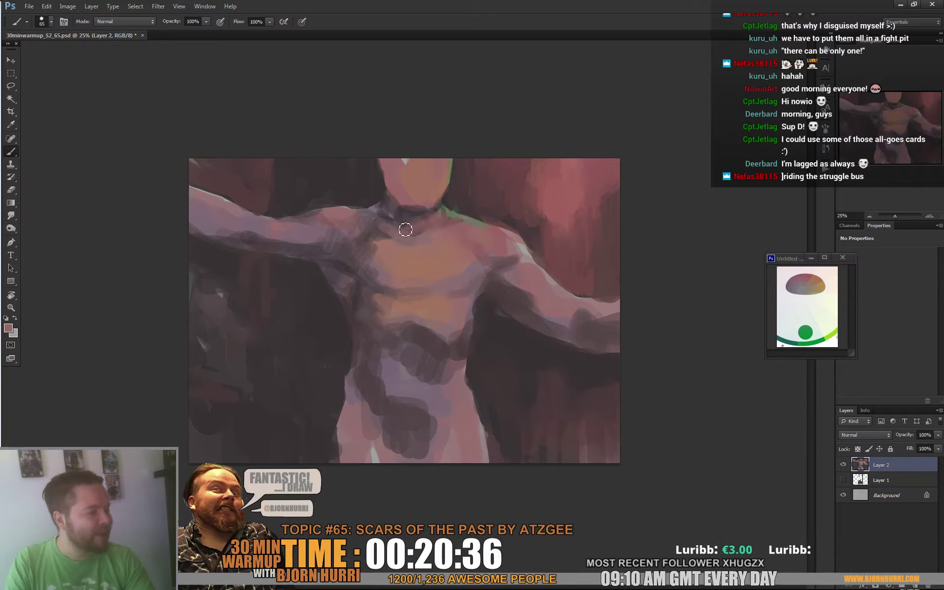
alt+click(384, 217)
alt+click(473, 194)
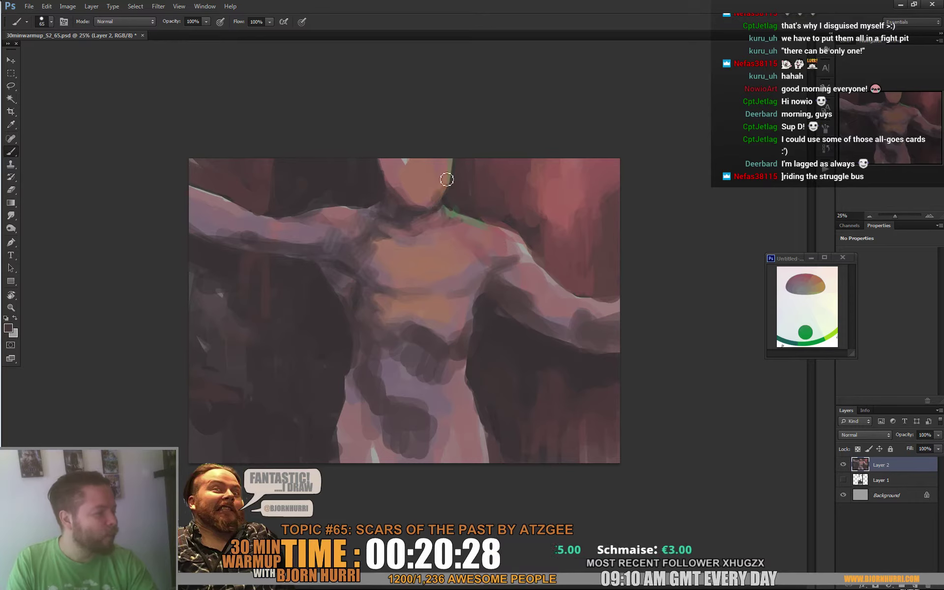
- Set the brush to 156 px and darken the figure's face and head with sampled shadow tones
right_click(406, 155)
click(468, 193)
alt+click(395, 197)
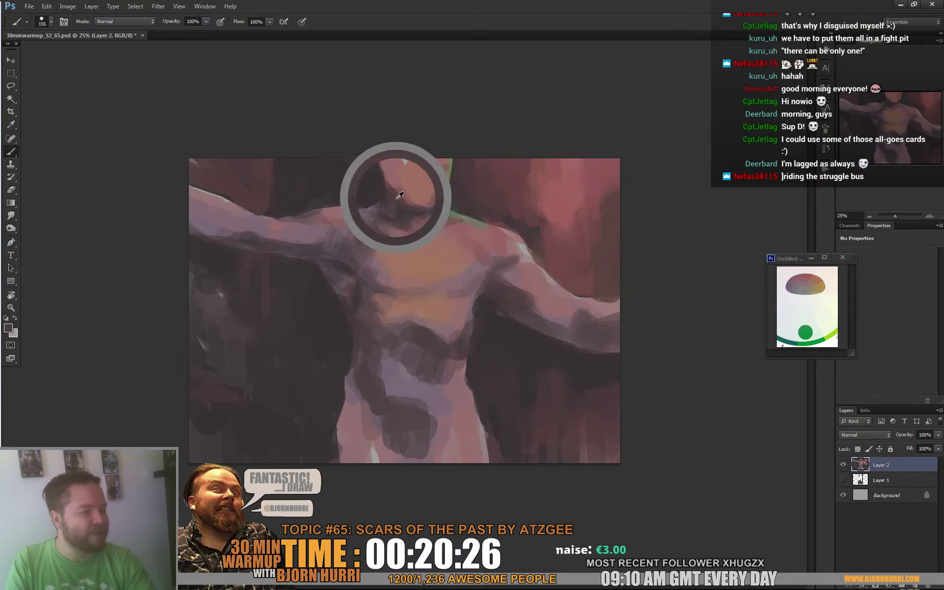
mouse_move(393, 167)
mouse_down()
mouse_move(453, 142)
mouse_move(474, 165)
mouse_up()
alt+click(453, 194)
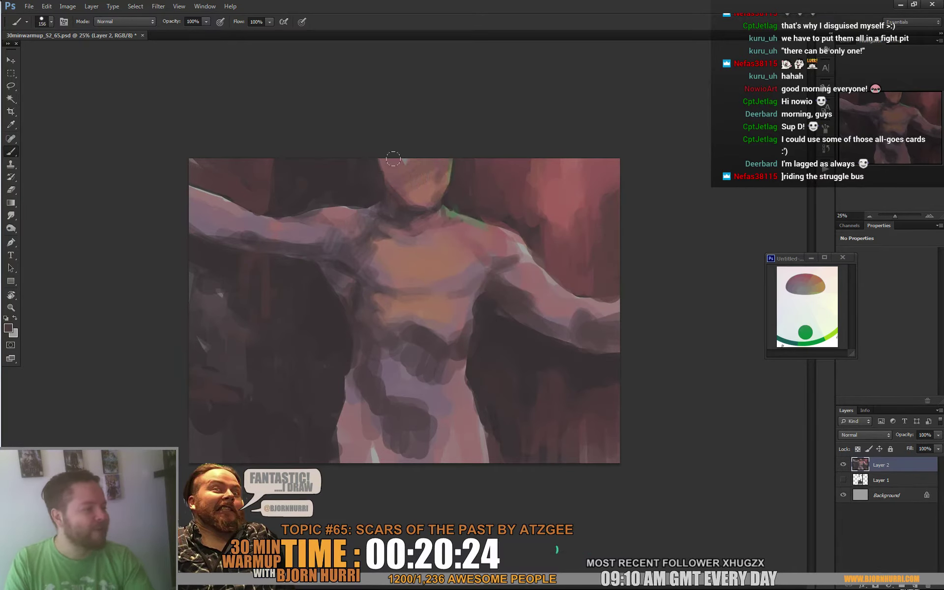
mouse_move(394, 156)
mouse_down()
mouse_move(424, 162)
mouse_move(442, 182)
mouse_move(418, 194)
mouse_move(425, 147)
mouse_up()
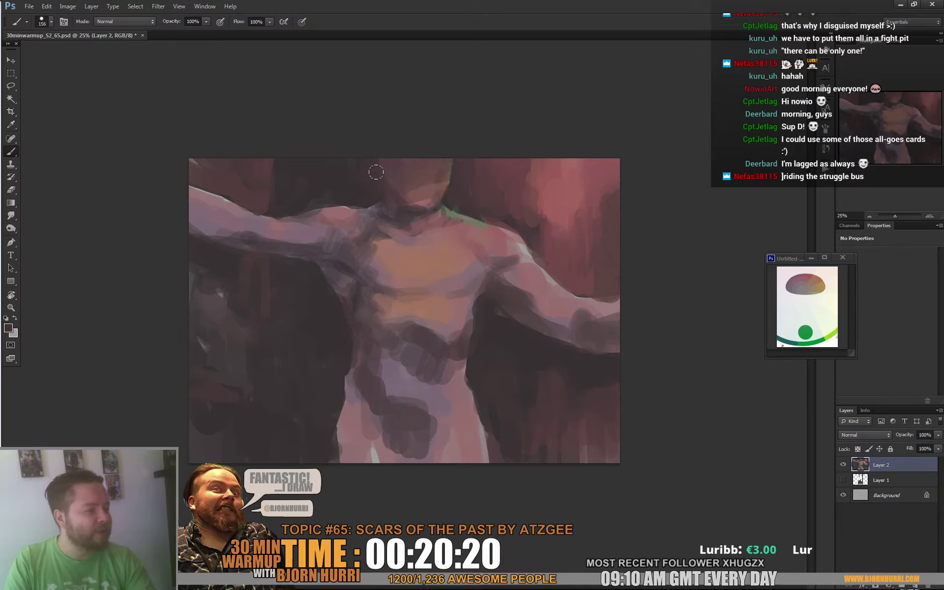
- Set the brush to 48 px and paint warm yellow gamut-mask highlights along both shoulders, both upper arms and the chest
right_click(489, 185)
text(48)
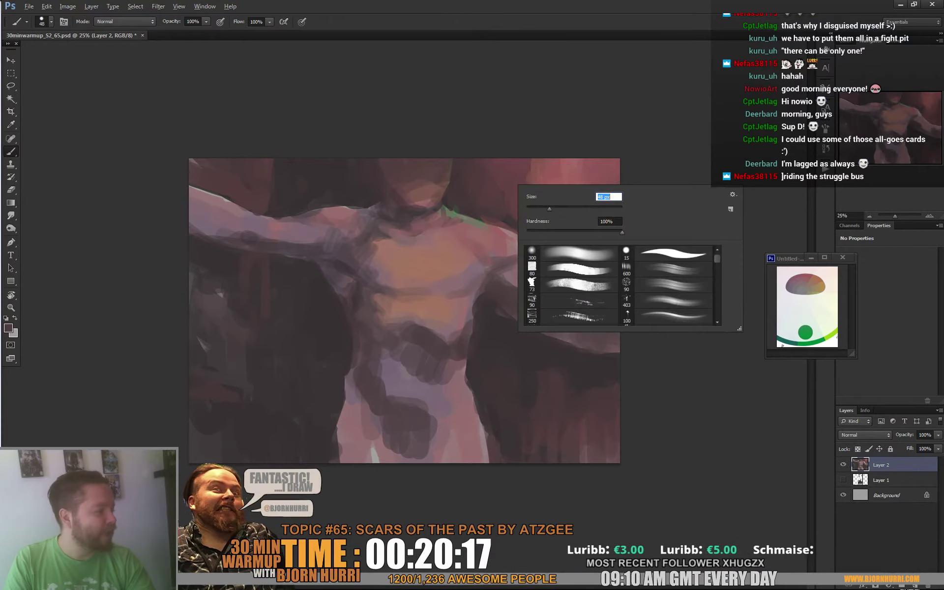
key(Return)
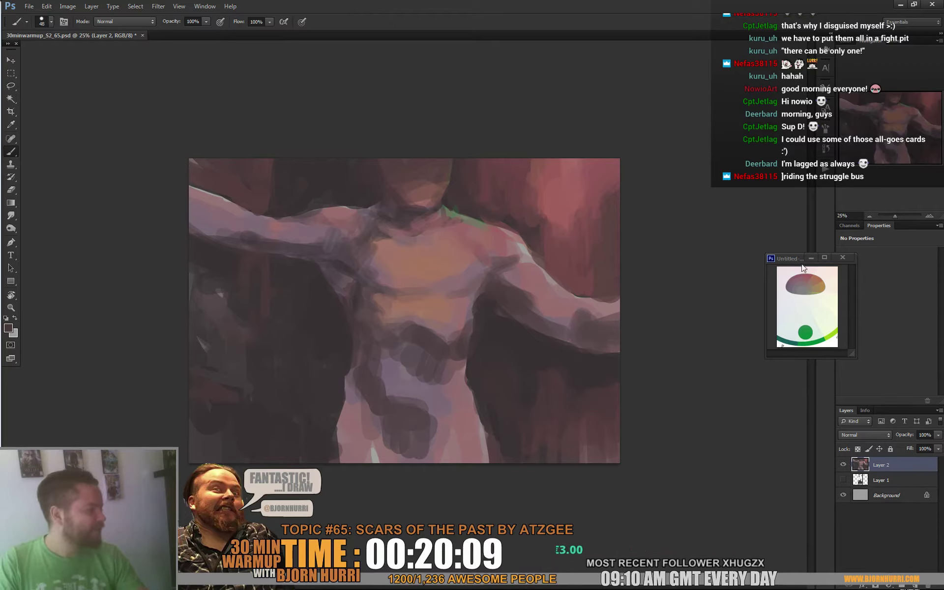
alt+click(825, 282)
mouse_move(493, 237)
mouse_down()
mouse_move(473, 231)
mouse_move(500, 237)
mouse_up()
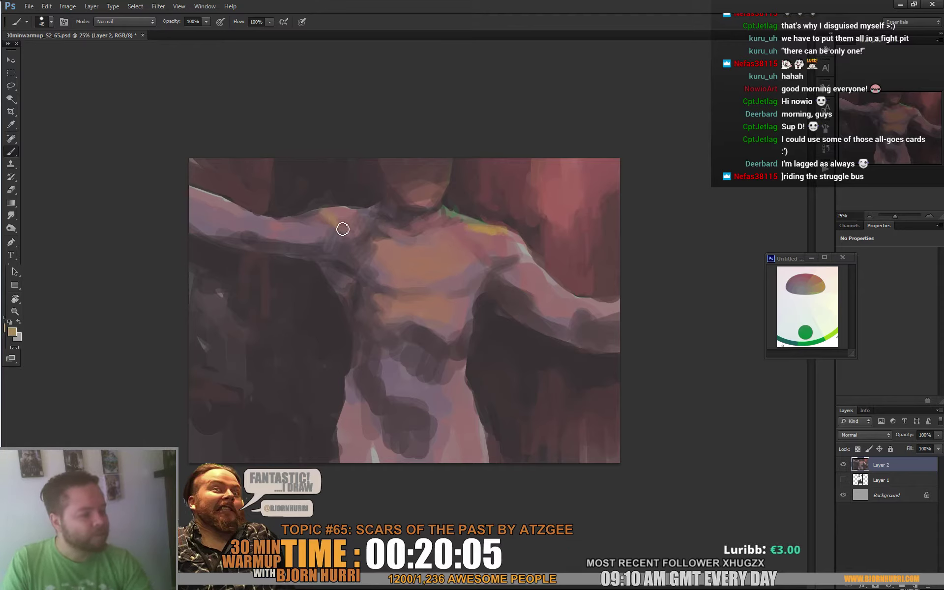
drag(342, 229, 347, 220)
drag(274, 224, 288, 229)
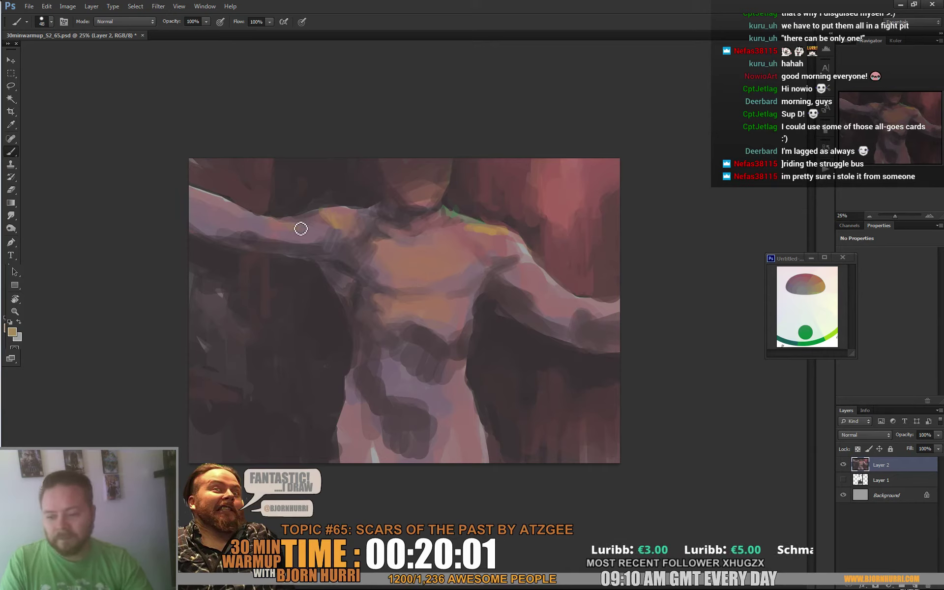
drag(516, 239, 530, 256)
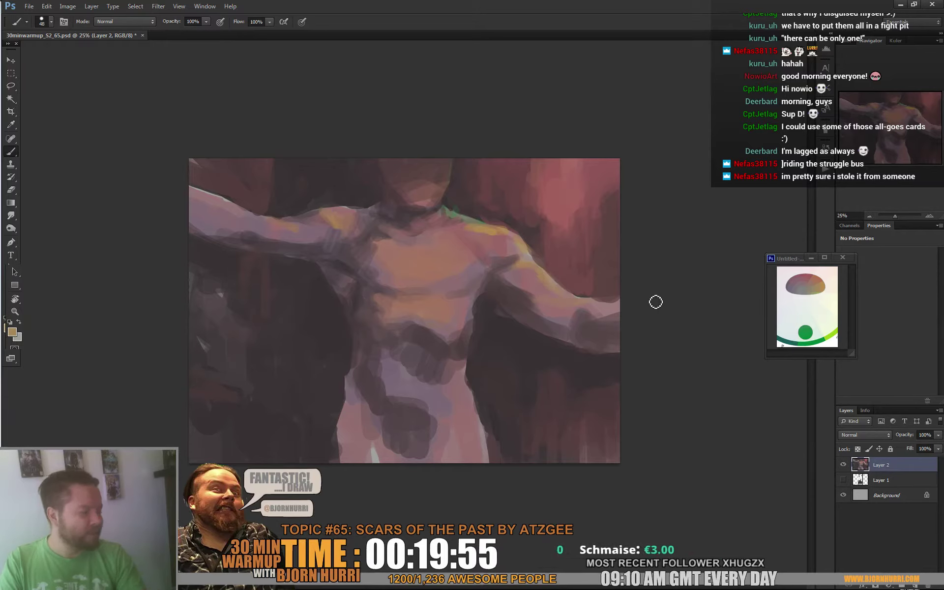
alt+click(460, 259)
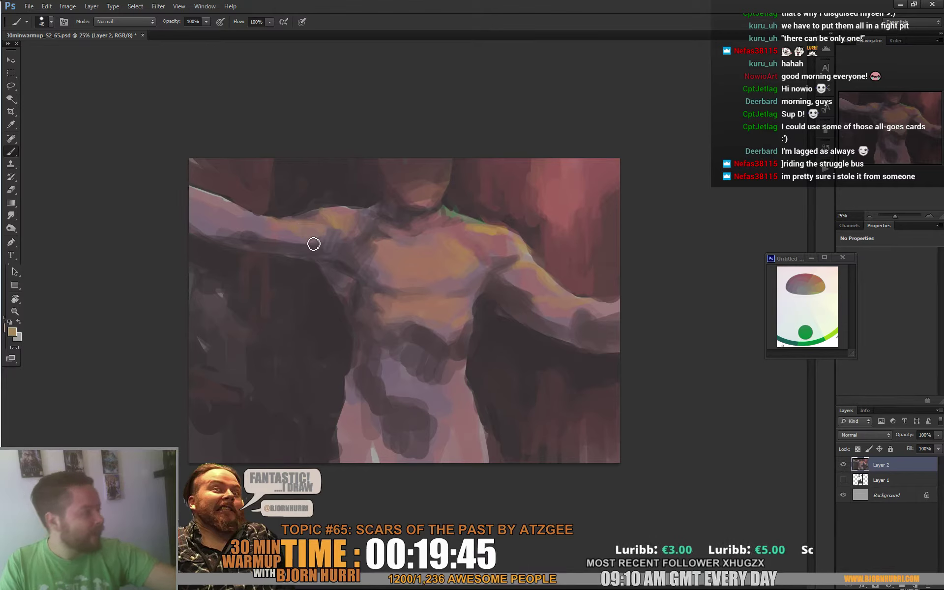
- Blend sampled skin and shadow tones along the left-hand arm, modelling the forearm, elbow and upper arm
alt+click(338, 207)
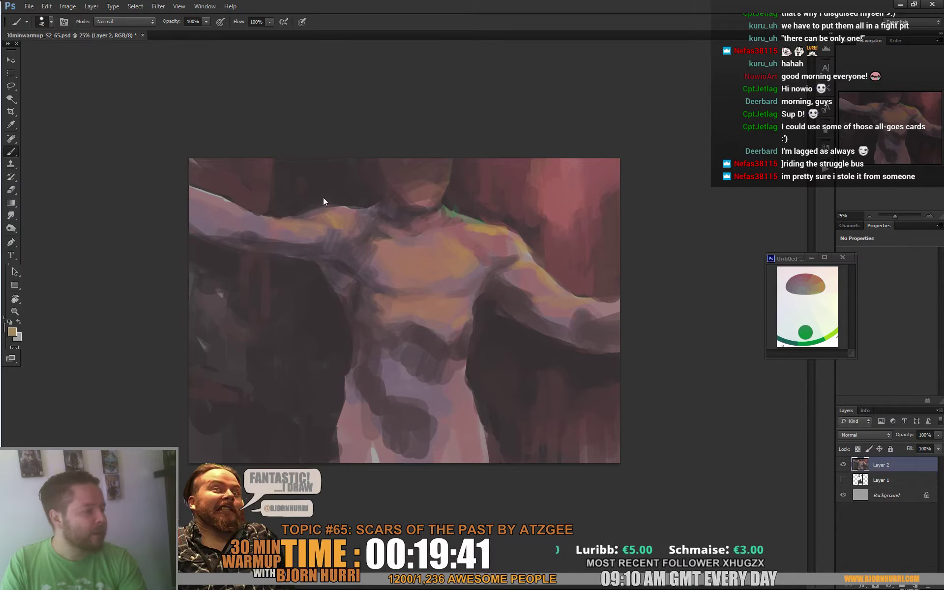
alt+click(255, 210)
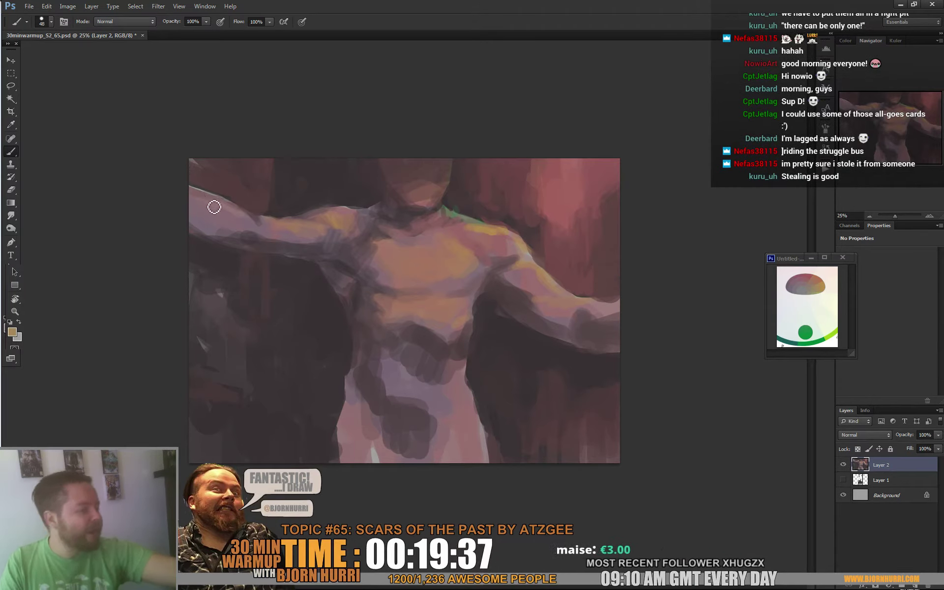
alt+click(234, 230)
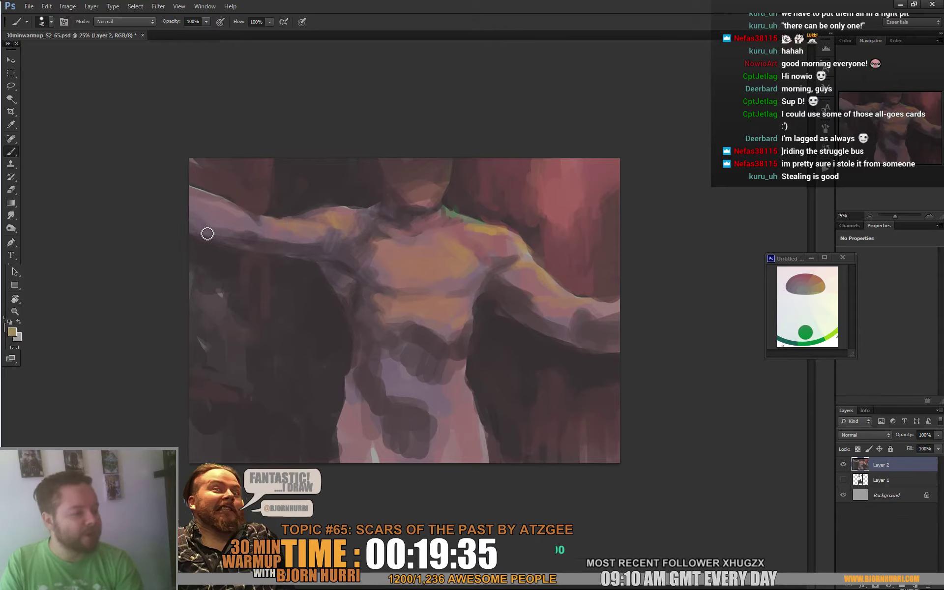
alt+click(255, 238)
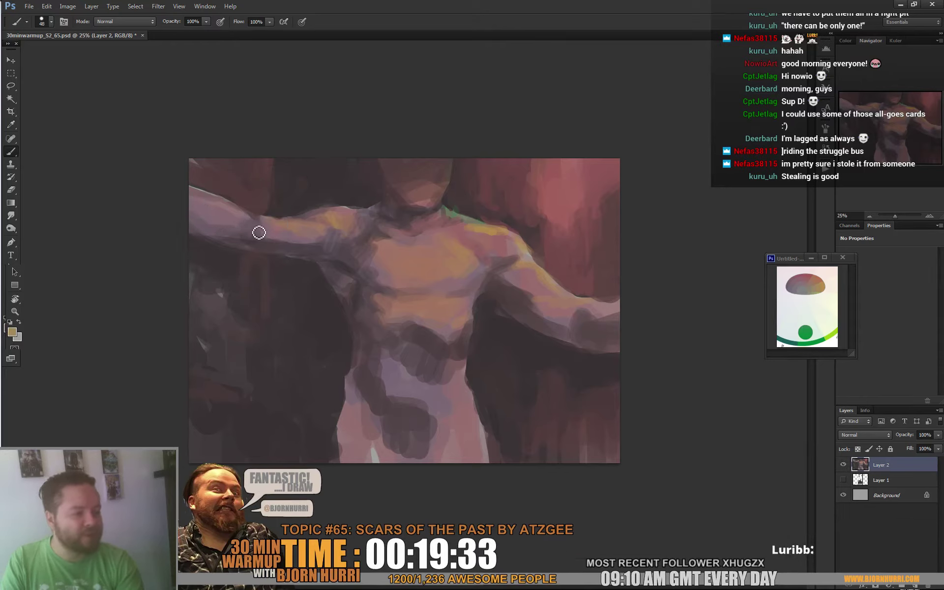
alt+click(268, 236)
alt+click(302, 239)
mouse_move(282, 241)
mouse_down()
mouse_move(325, 245)
mouse_move(318, 247)
mouse_up()
alt+click(272, 230)
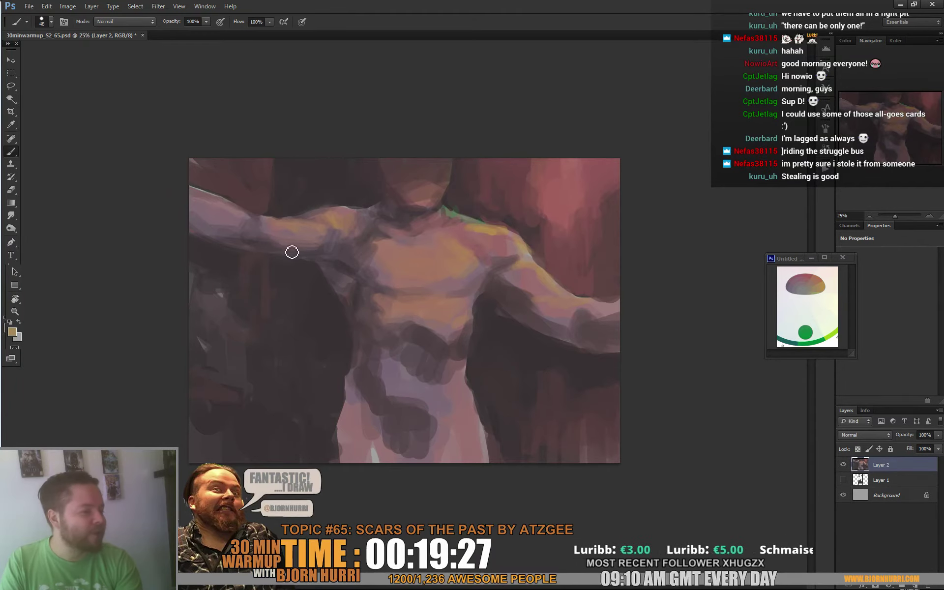
- Model the left-hand shoulder, the collarbones and the hollow at the neck's base with sampled tones
alt+click(341, 241)
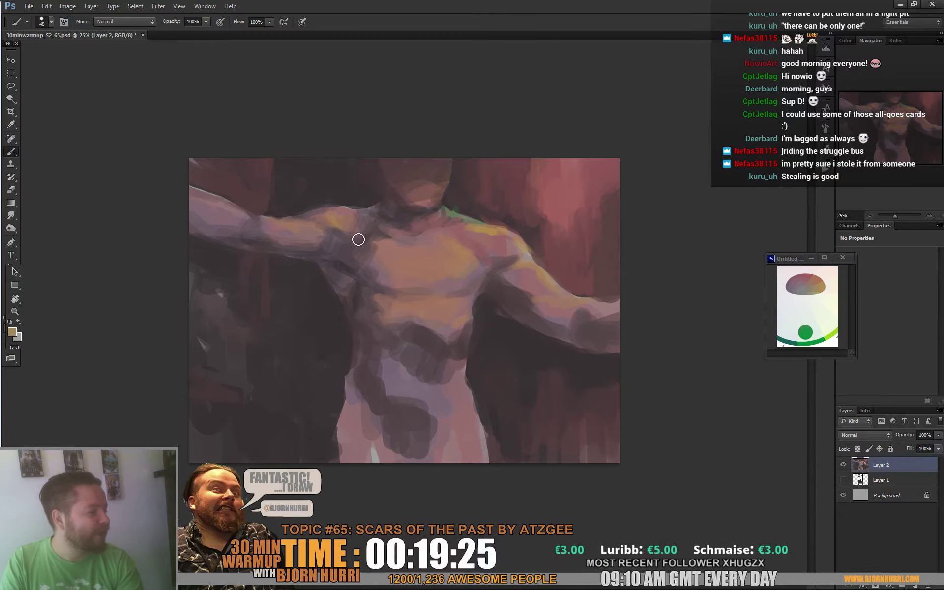
alt+click(345, 232)
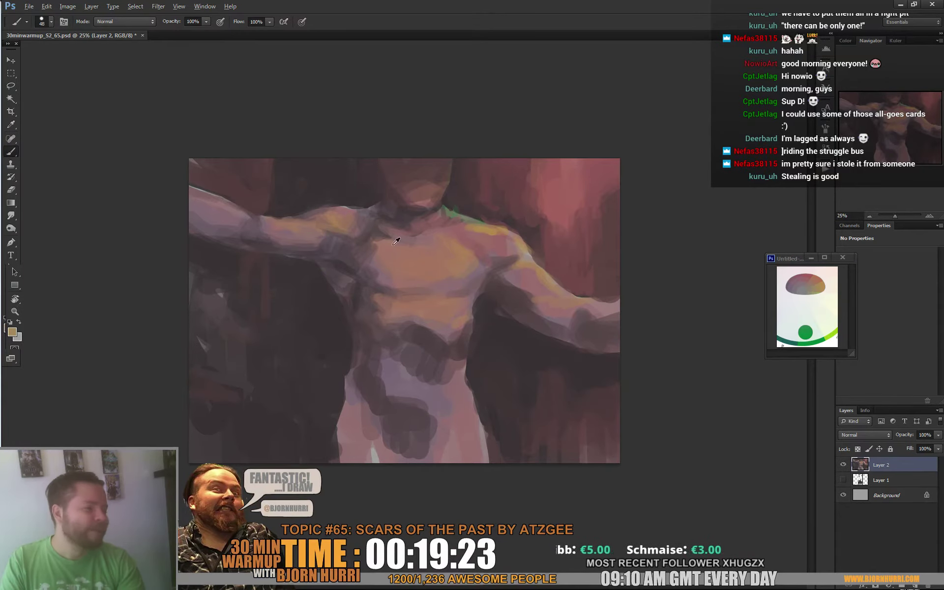
alt+click(404, 229)
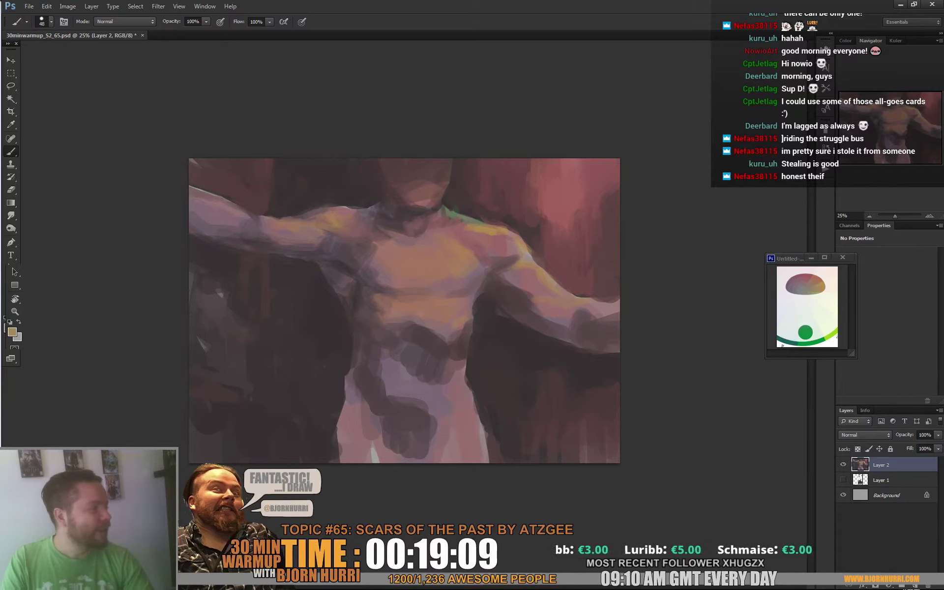
alt+click(394, 241)
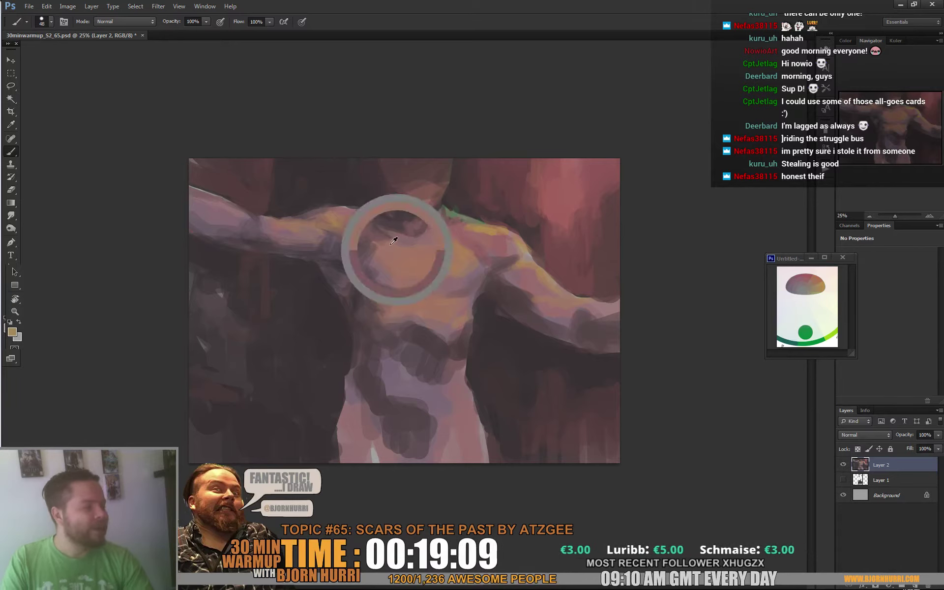
alt+click(428, 236)
alt+click(412, 236)
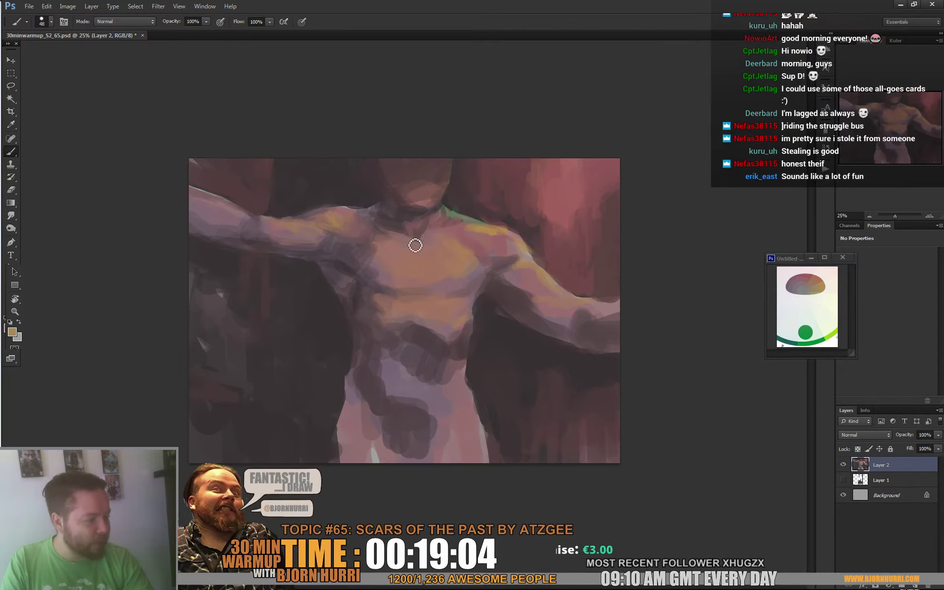
- Refine the slope from the neck to the right-hand shoulder, painting sampled skin and background tones over the green edge
alt+click(458, 230)
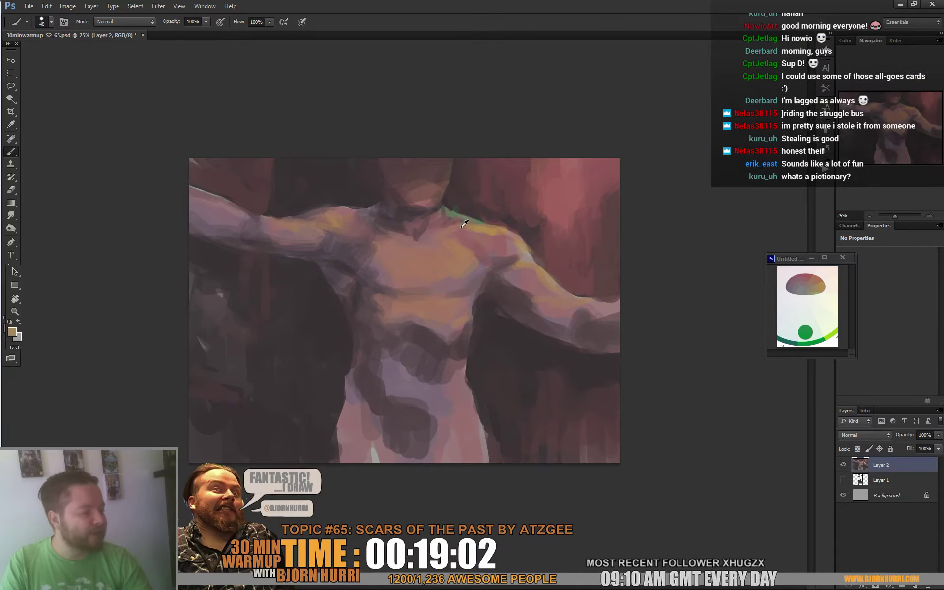
alt+click(572, 163)
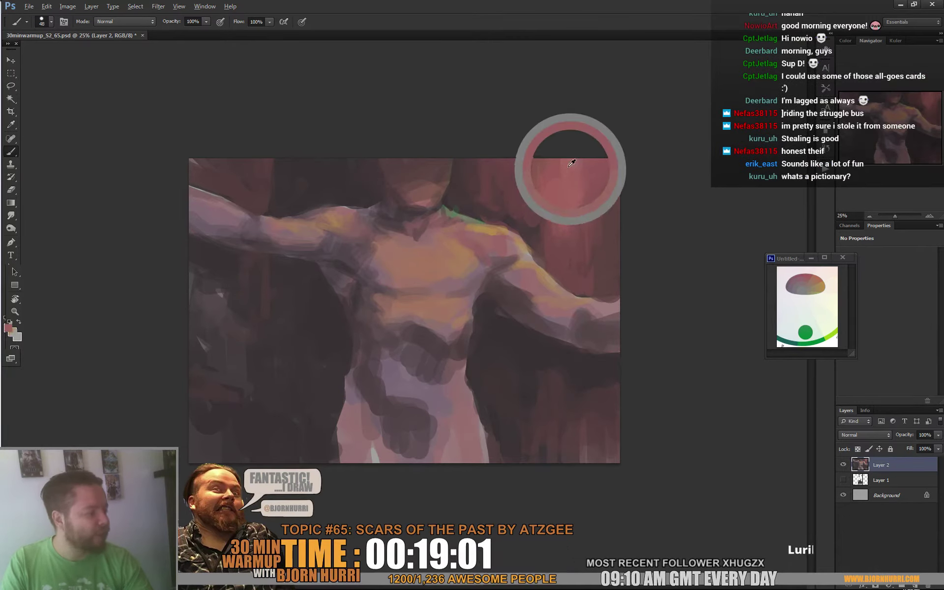
alt+click(456, 230)
alt+click(468, 226)
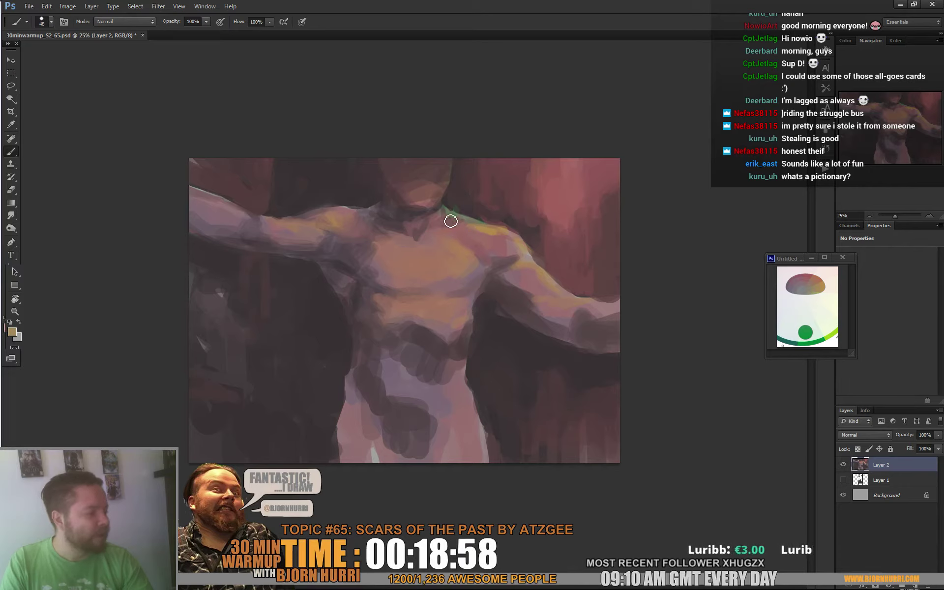
alt+click(454, 224)
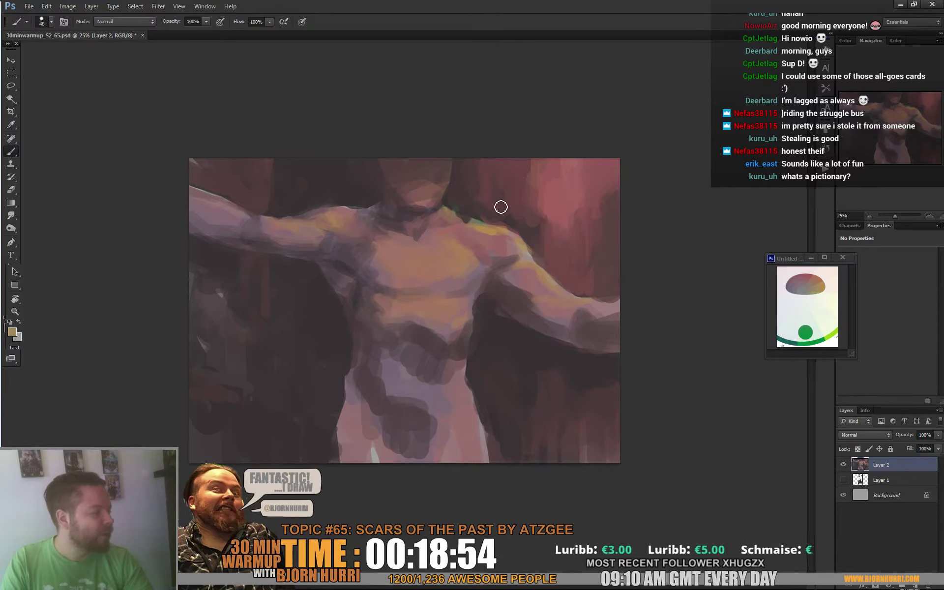
drag(456, 214, 472, 221)
alt+click(499, 223)
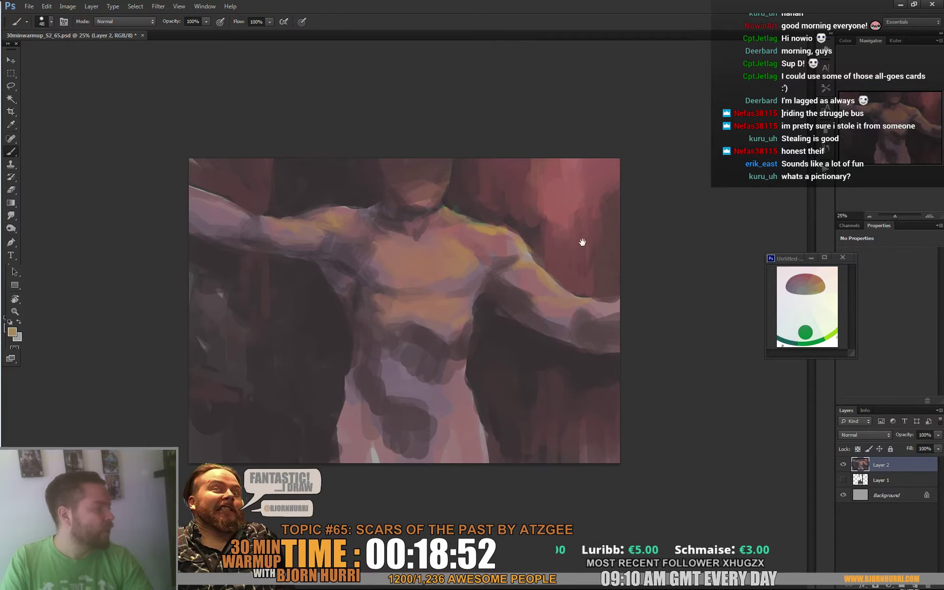
alt+click(487, 203)
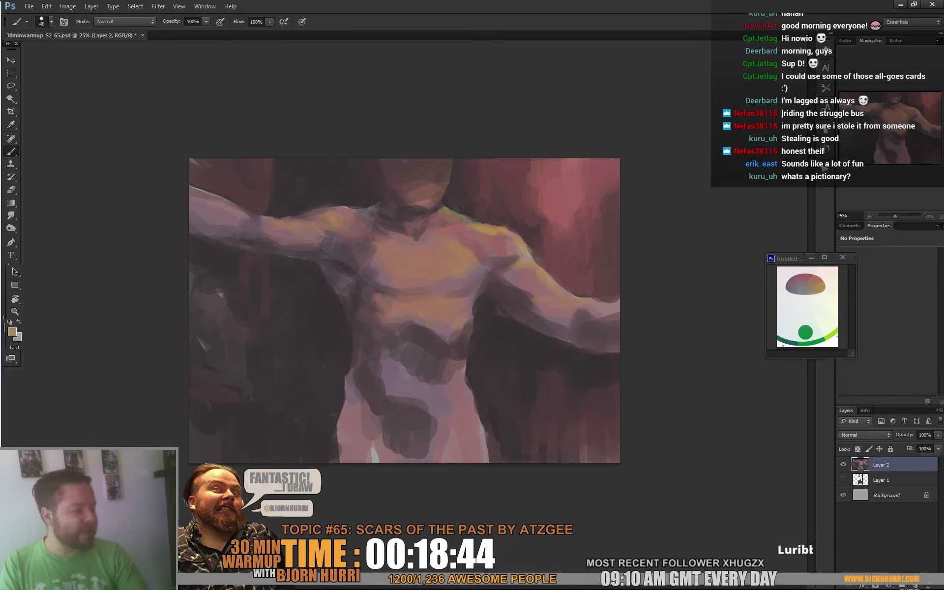
- Refine the torso's left-hand side and armpit and the lower edge of the right-hand arm with sampled tones
alt+click(386, 321)
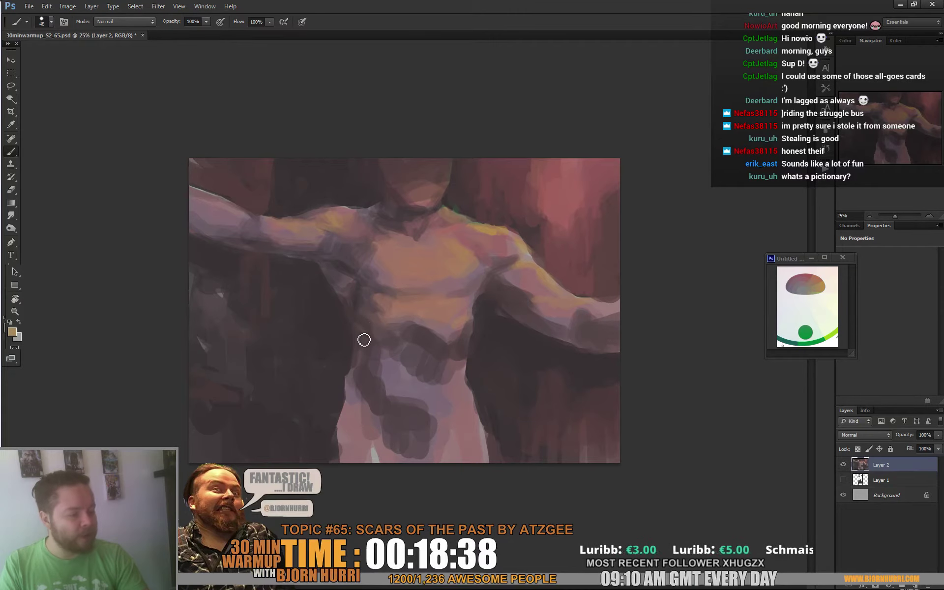
alt+click(348, 283)
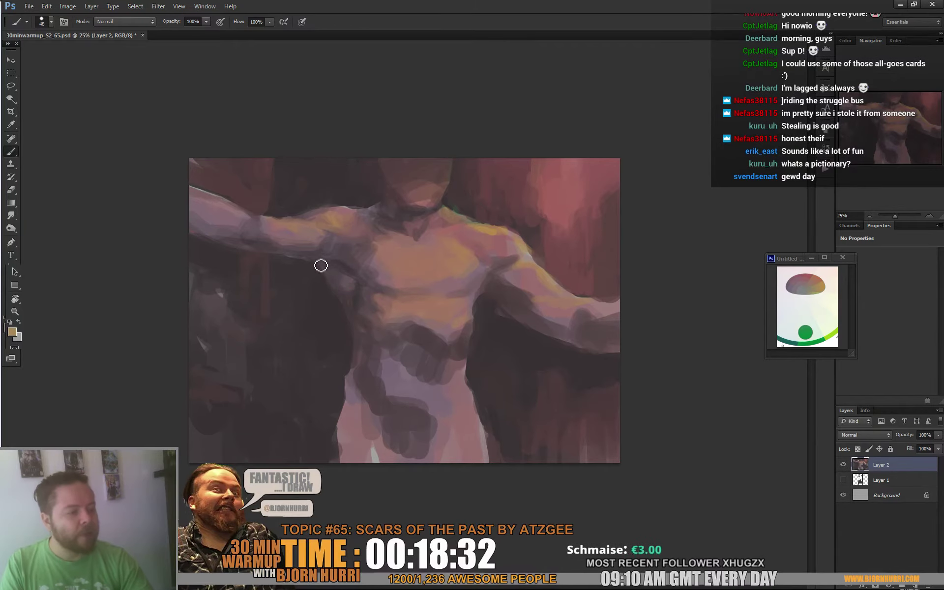
alt+click(497, 288)
alt+click(506, 316)
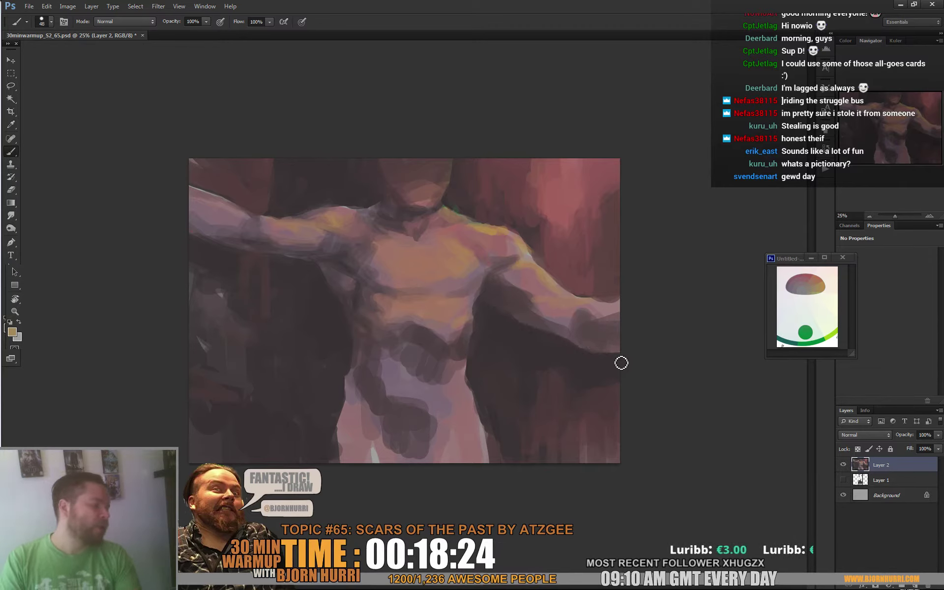
- Blend sampled tones over the right-hand elbow and refine the upper contour of that arm
alt+click(551, 323)
drag(552, 323, 565, 322)
alt+click(548, 314)
alt+click(464, 231)
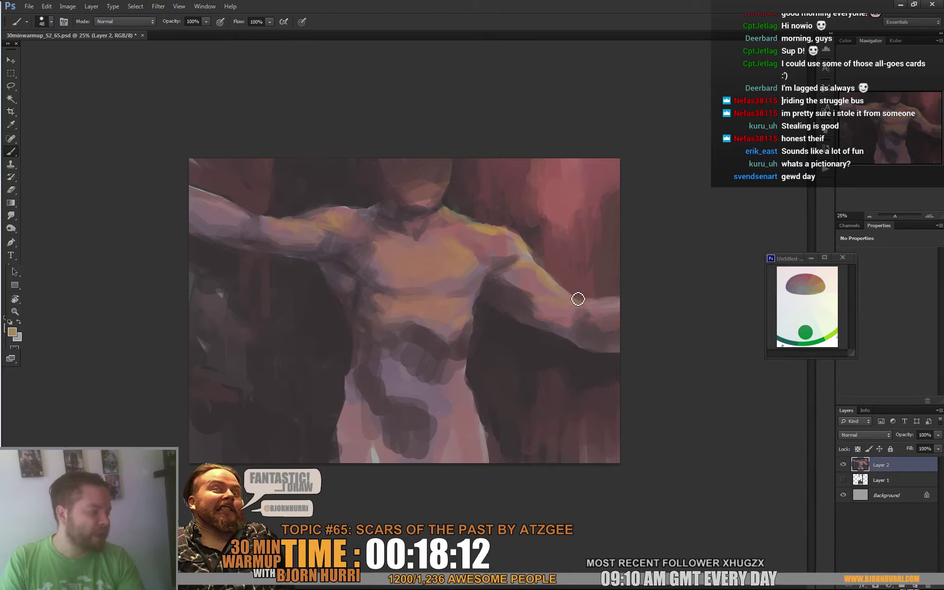
alt+click(536, 248)
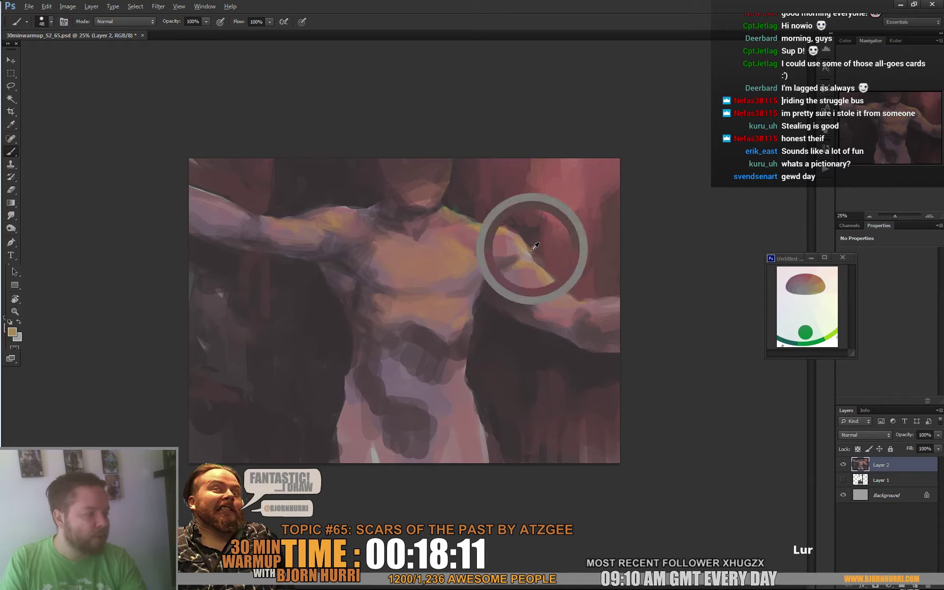
- Reshape the underside of the right-hand upper arm with sampled background and shadow tones, blending it into the lit skin
alt+click(497, 317)
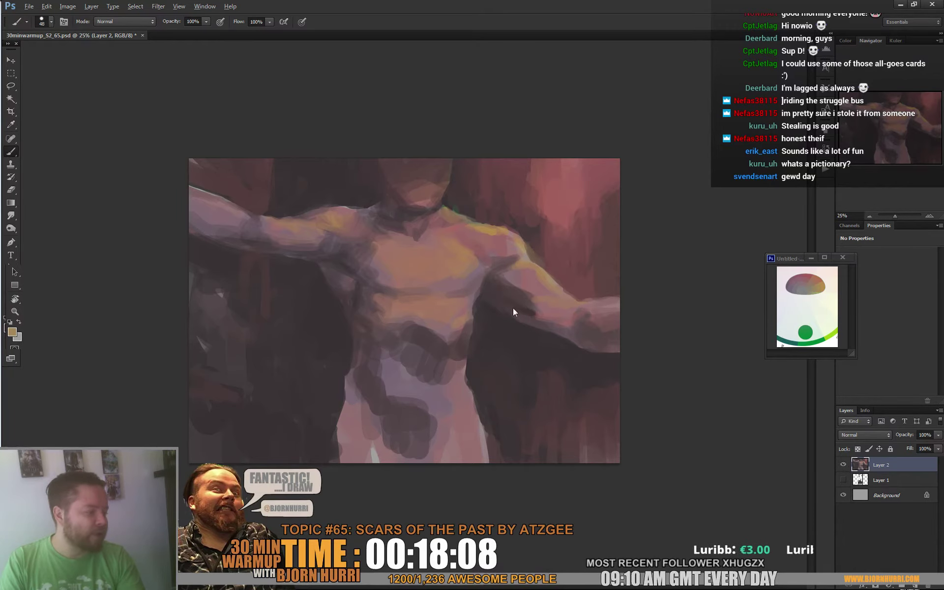
alt+click(550, 313)
mouse_move(541, 314)
mouse_down()
mouse_move(577, 323)
mouse_move(578, 315)
mouse_move(548, 309)
mouse_up()
alt+click(559, 316)
alt+click(566, 323)
alt+click(541, 303)
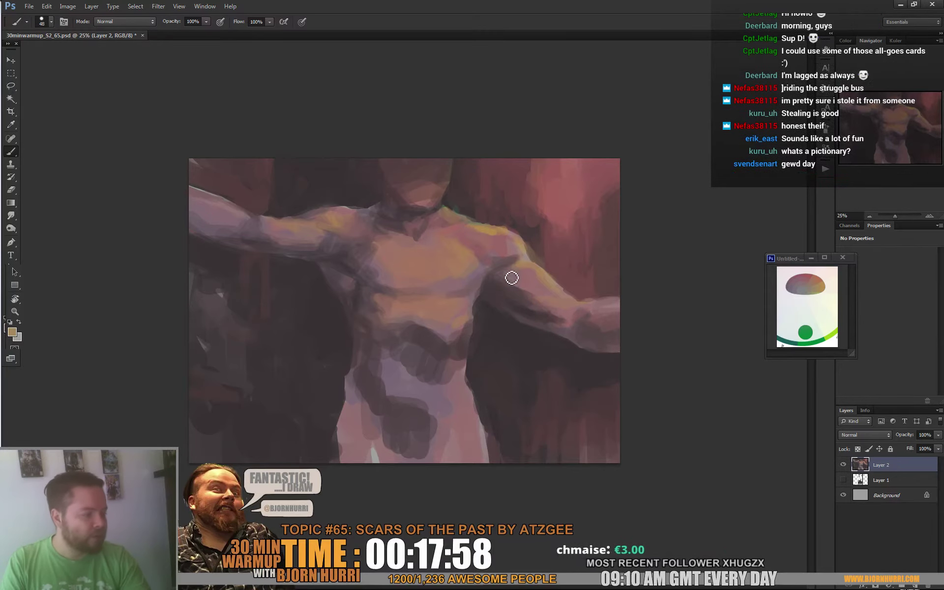
alt+click(519, 284)
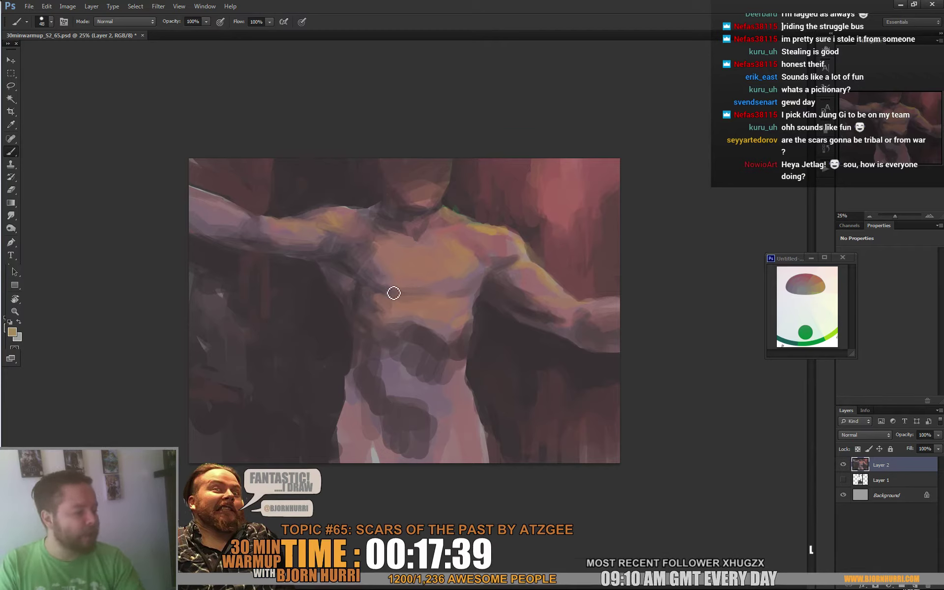
- Blend sampled skin tones over the torso and the left-hand upper arm
alt+click(452, 244)
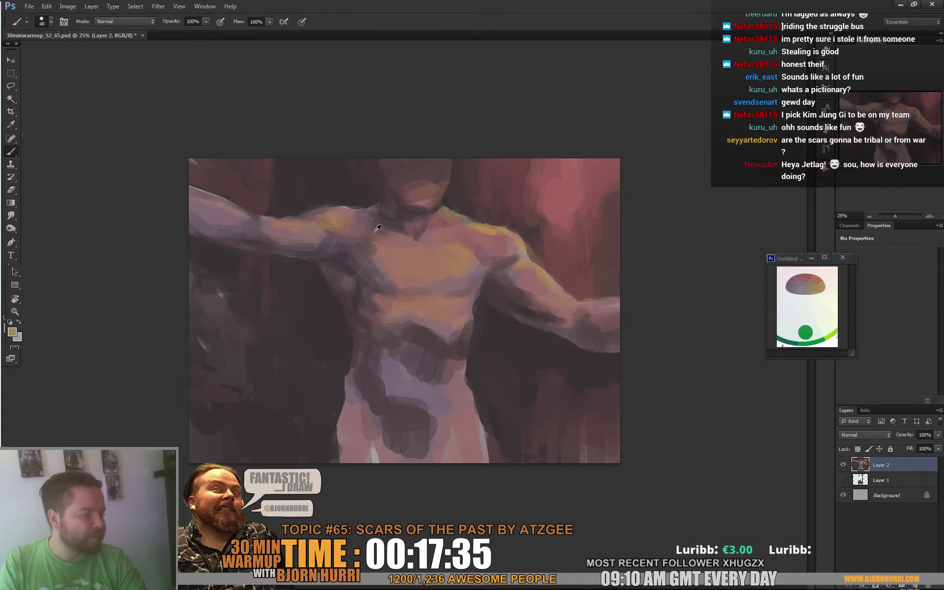
alt+click(293, 232)
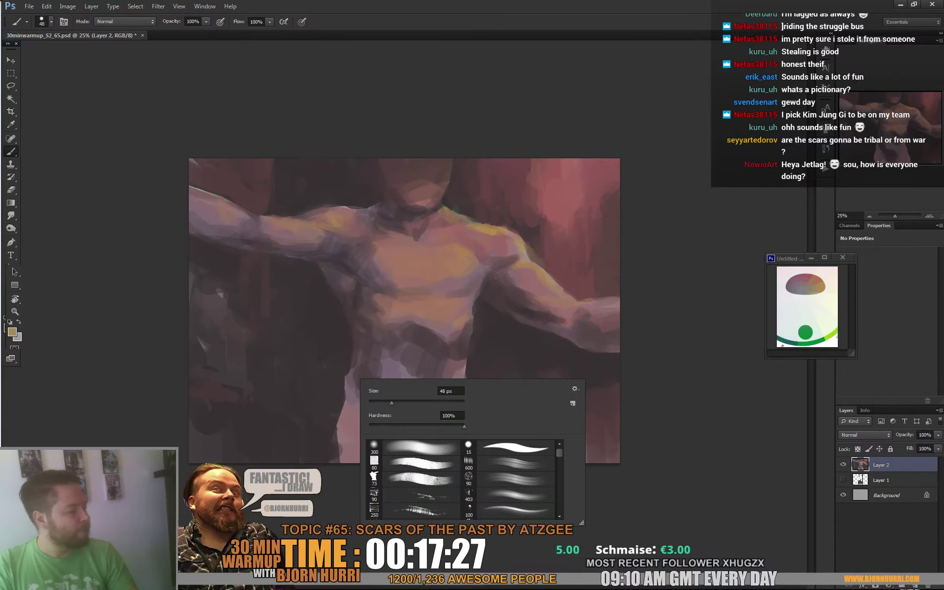
- Enlarge the brush to 180 px and, on a new layer, darken the hips and lower belly with broad strokes
key(Return)
key(Return)
drag(546, 230, 540, 218)
drag(355, 454, 474, 450)
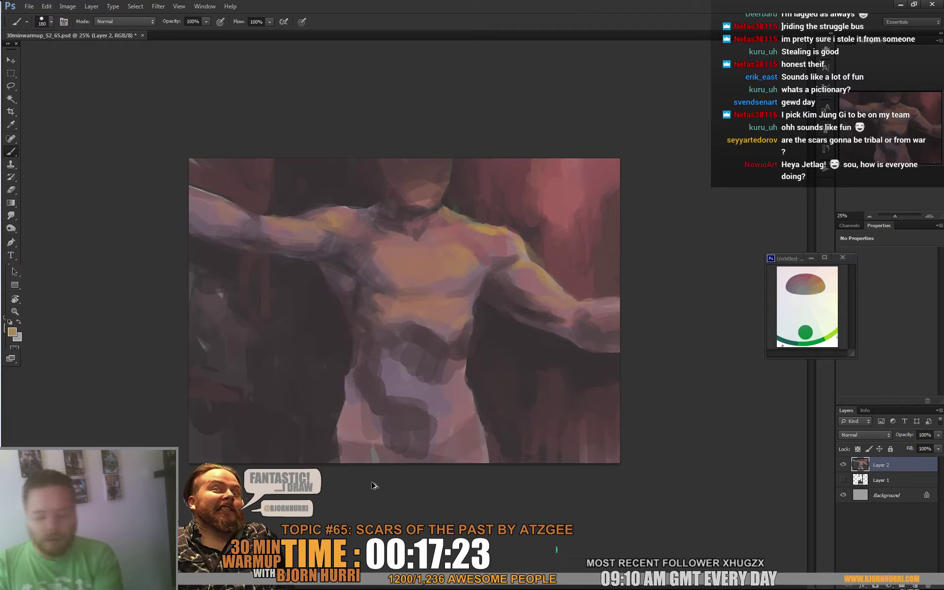
key(ctrl+shift+alt+n)
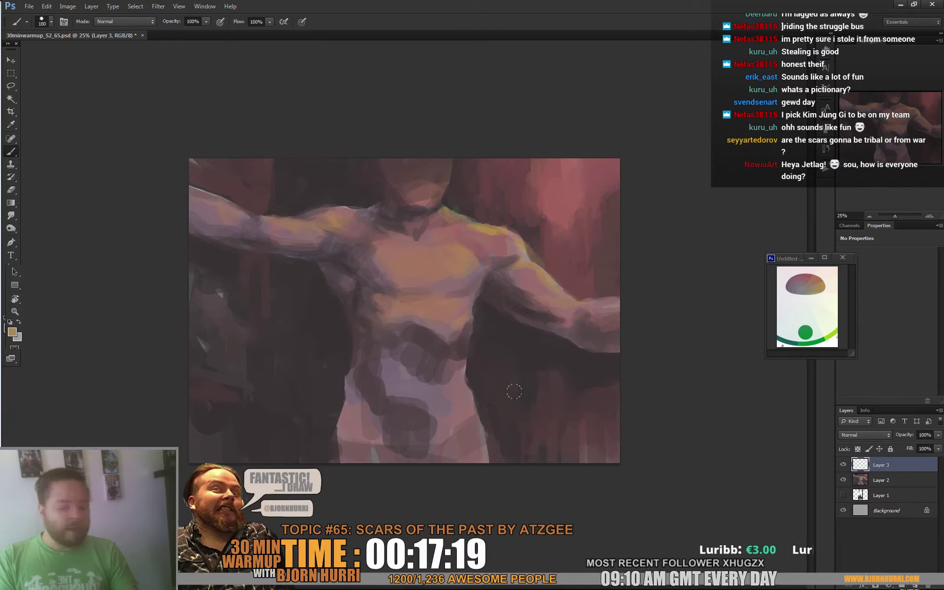
mouse_move(471, 406)
mouse_down()
mouse_move(451, 435)
mouse_move(477, 451)
mouse_up()
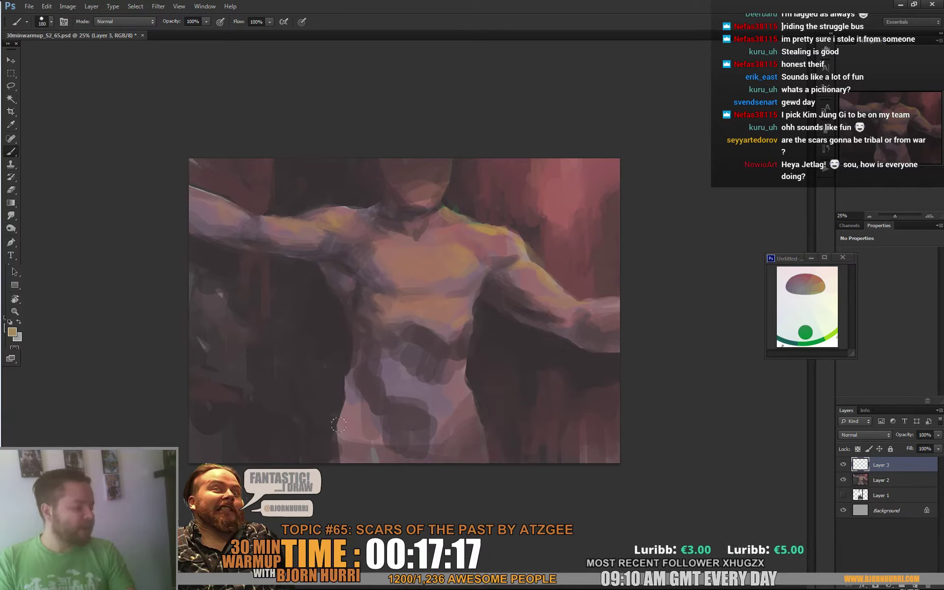
mouse_move(350, 409)
mouse_down()
mouse_move(339, 437)
mouse_move(359, 445)
mouse_move(363, 387)
mouse_up()
drag(355, 427, 367, 447)
mouse_move(367, 433)
mouse_down()
mouse_move(384, 456)
mouse_move(433, 449)
mouse_up()
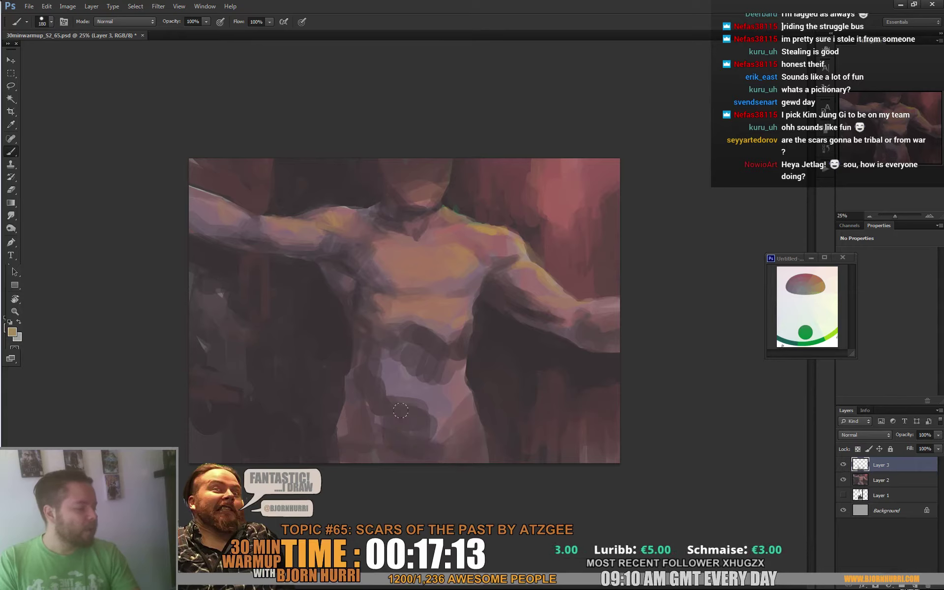
- Blend sampled skin and shadow tones over the abdomen to soften its dark patches
alt+click(452, 400)
mouse_move(391, 391)
mouse_down()
mouse_move(448, 396)
mouse_move(429, 397)
mouse_move(418, 364)
mouse_move(408, 377)
mouse_move(391, 365)
mouse_up()
alt+click(418, 367)
alt+click(401, 396)
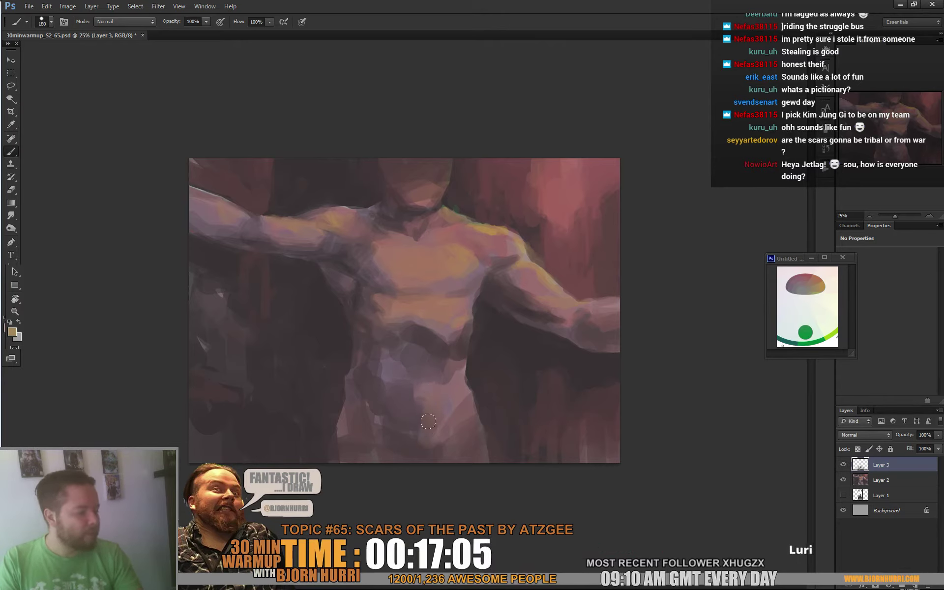
- Refine the right-hand hip, lower belly and waist with sampled tones using a 40 px brush
right_click(485, 405)
key(Return)
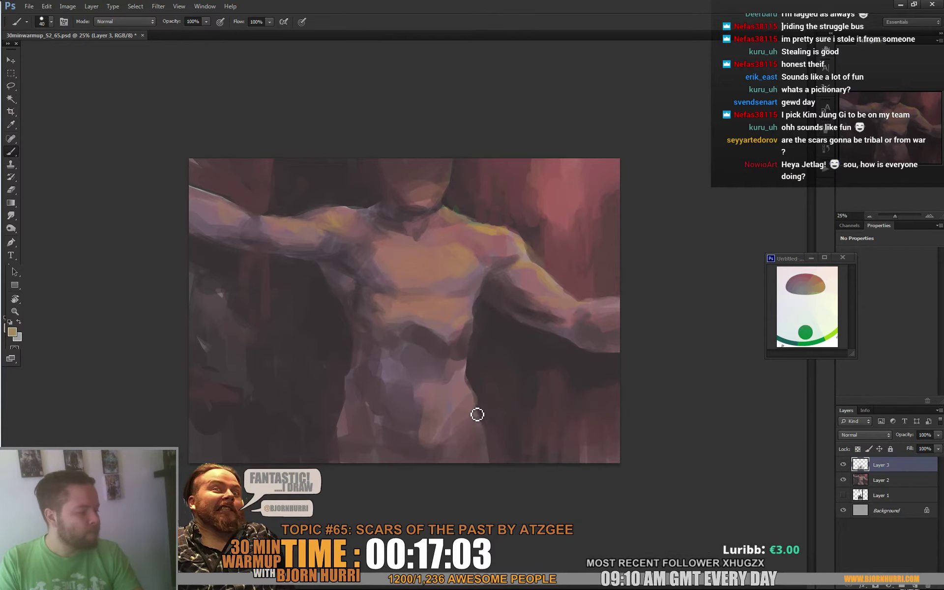
alt+click(465, 436)
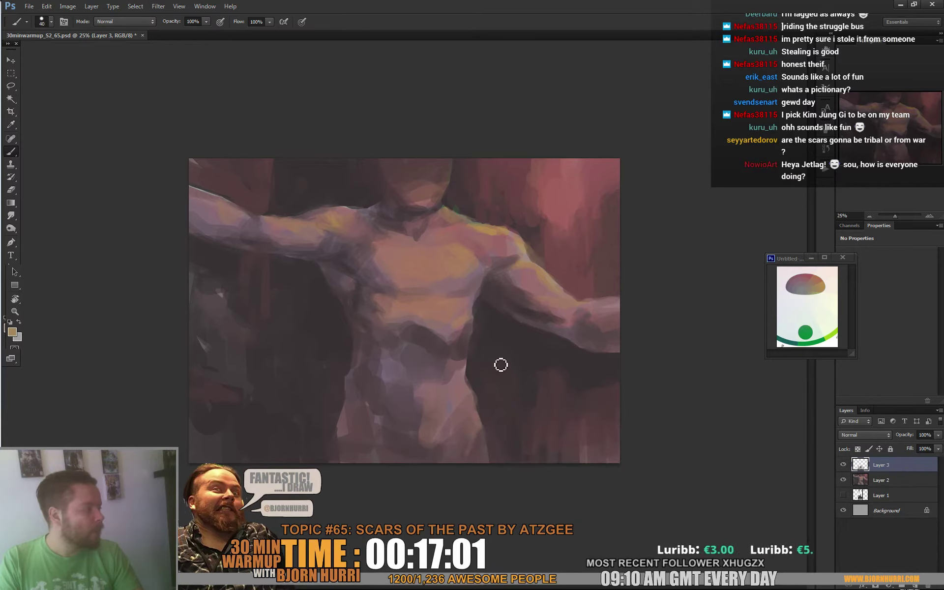
alt+click(429, 450)
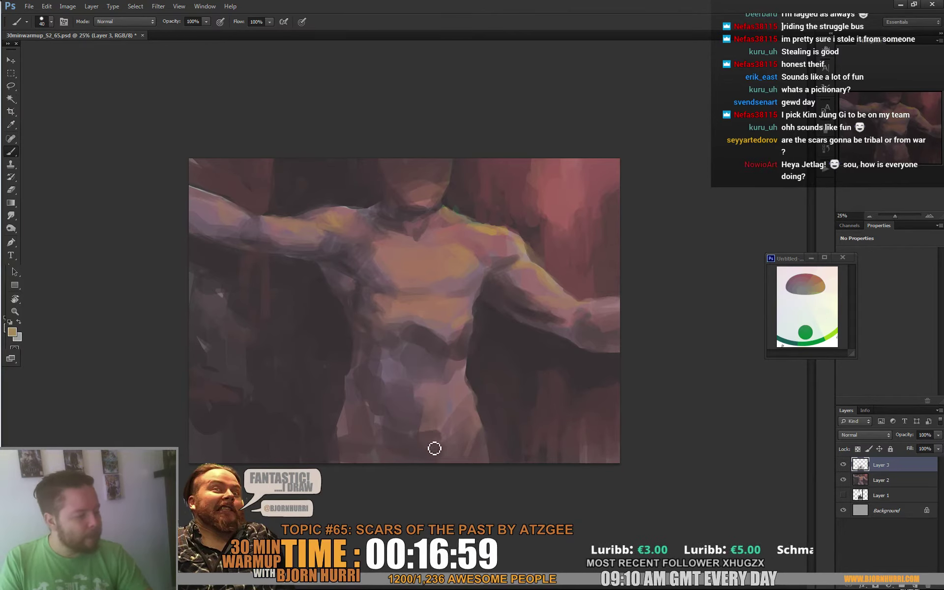
alt+click(465, 325)
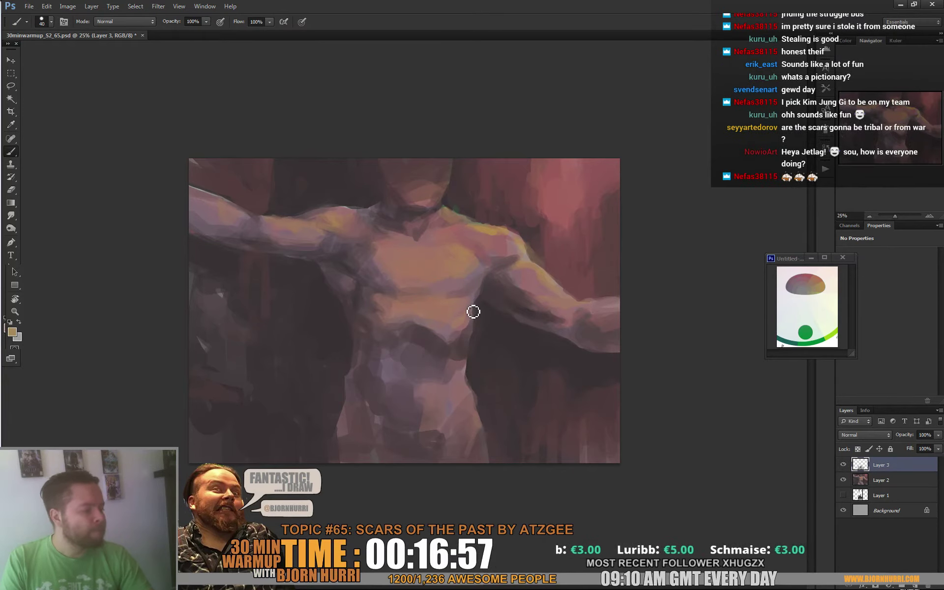
alt+click(449, 347)
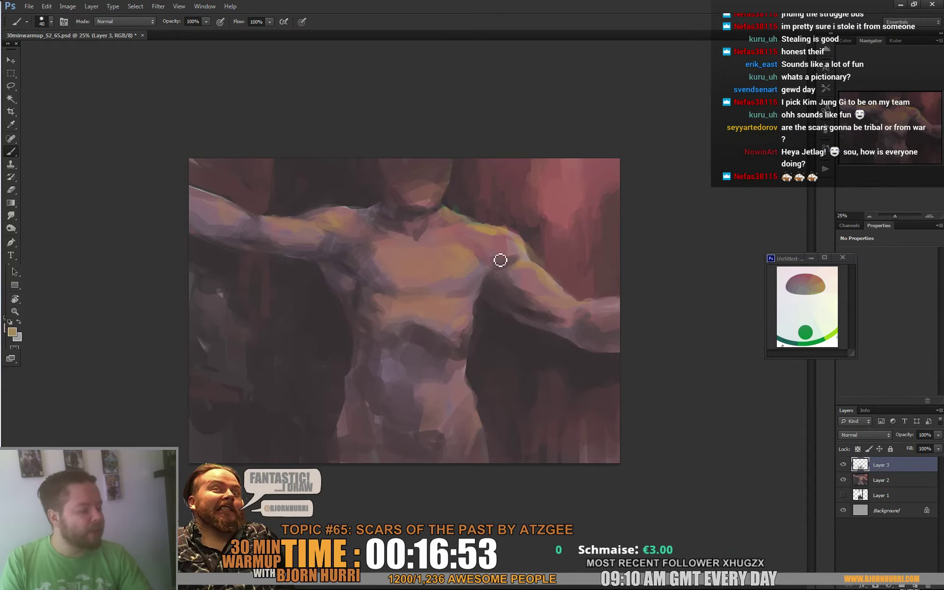
- Model the right-hand shoulder with sampled skin tones using a 76 px brush
alt+click(513, 243)
right_click(525, 246)
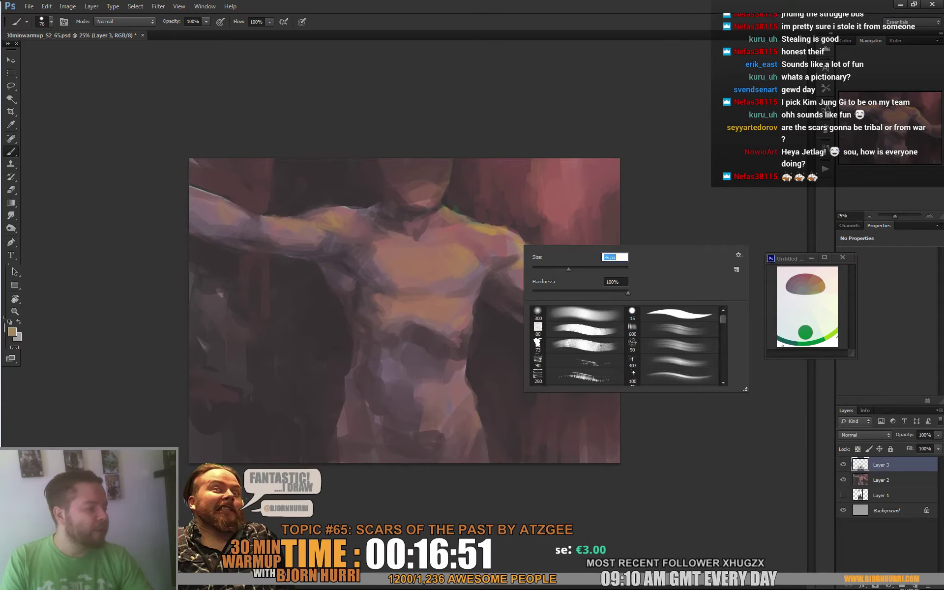
click(502, 248)
alt+click(498, 230)
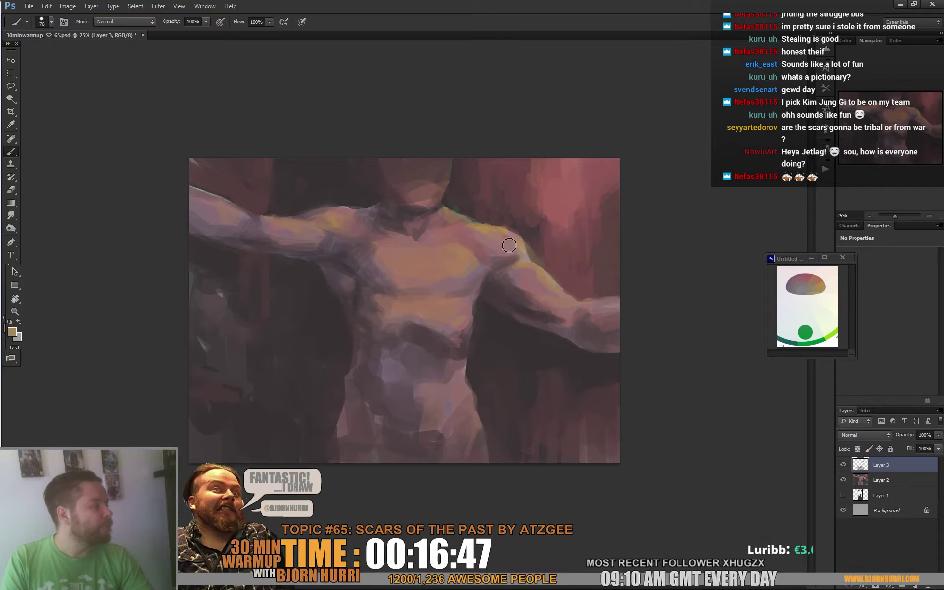
alt+click(485, 255)
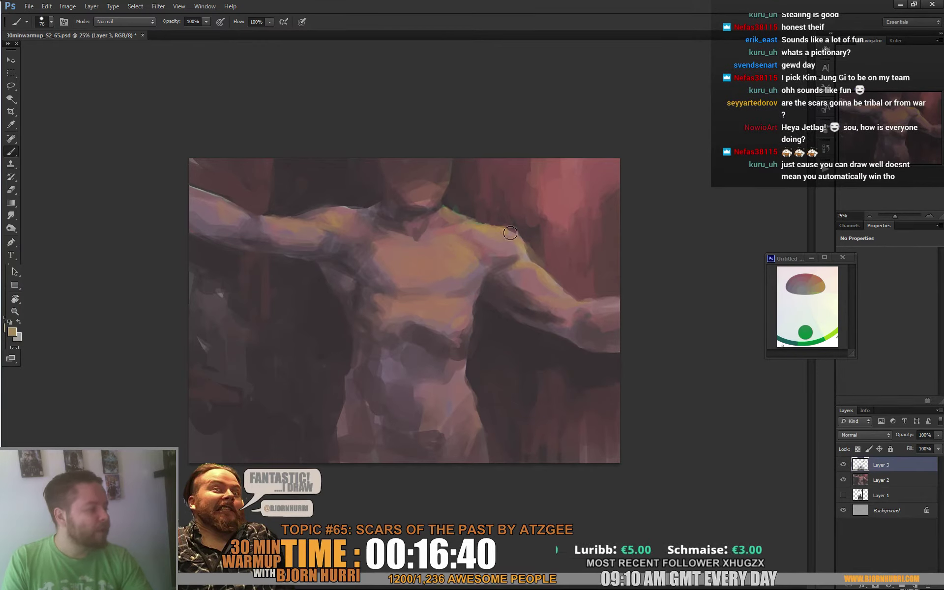
- Refine the right-hand shoulder's outer contour and the adjoining red background with sampled tones using a 30 px brush
right_click(549, 236)
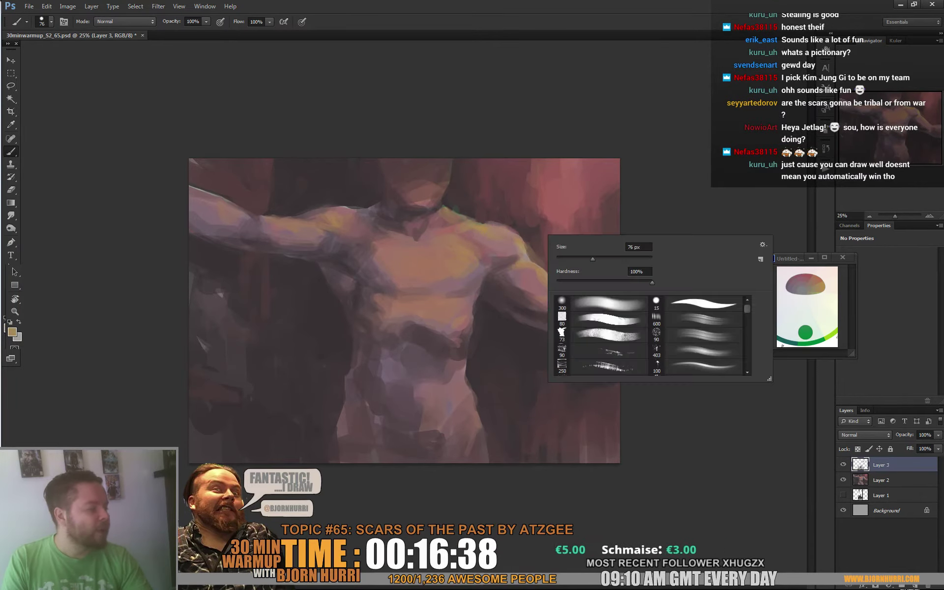
text(30)
key(Return)
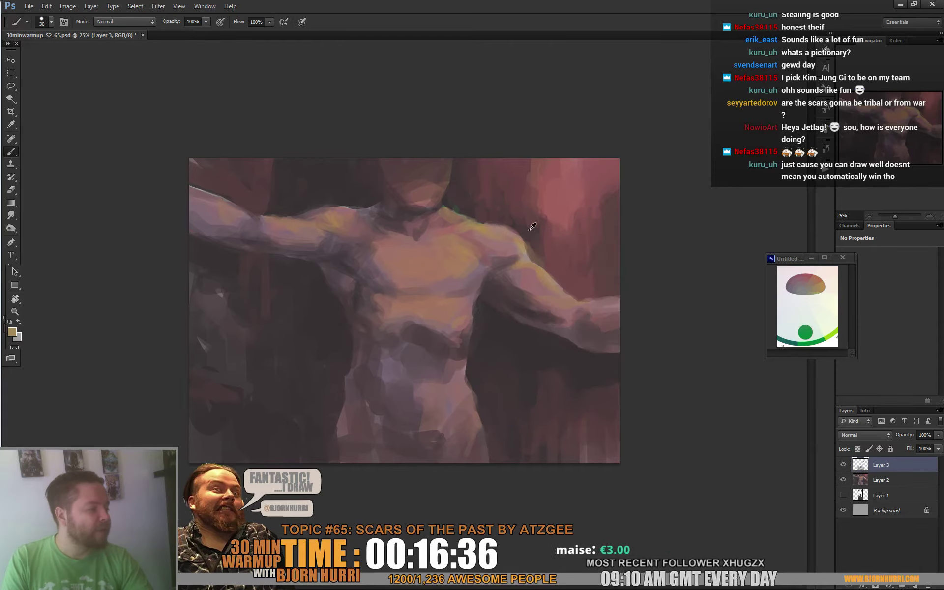
alt+click(540, 245)
drag(534, 250, 540, 261)
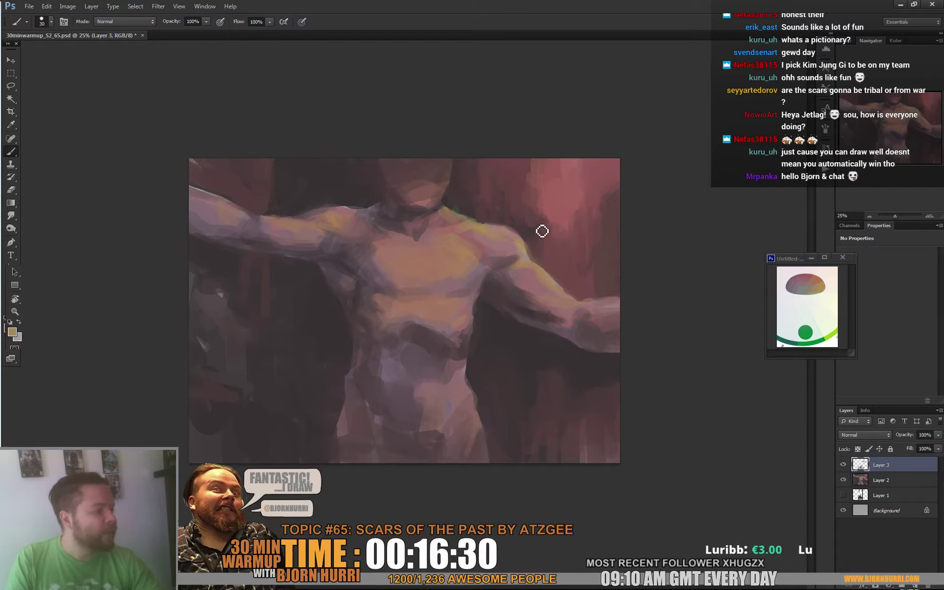
alt+click(531, 217)
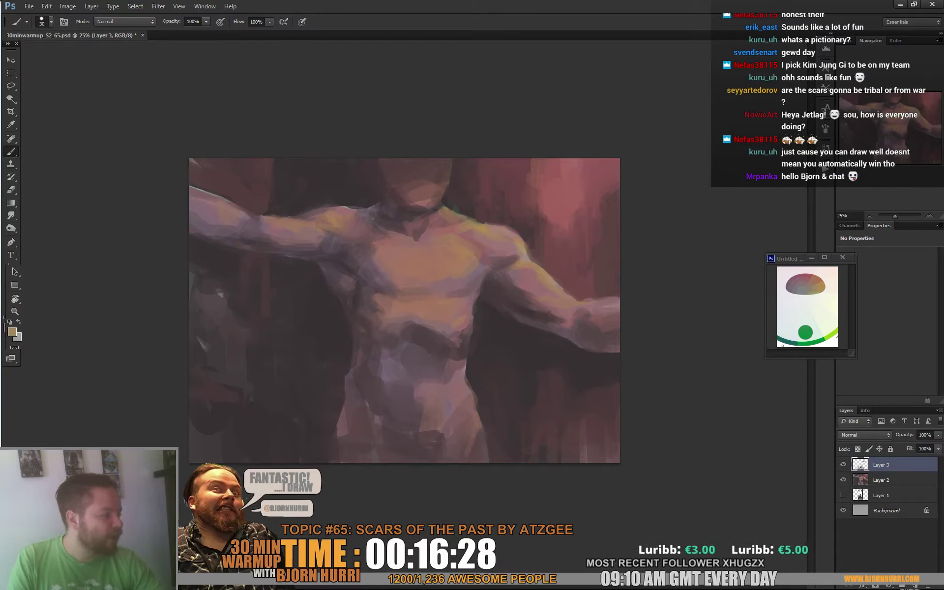
alt+click(542, 211)
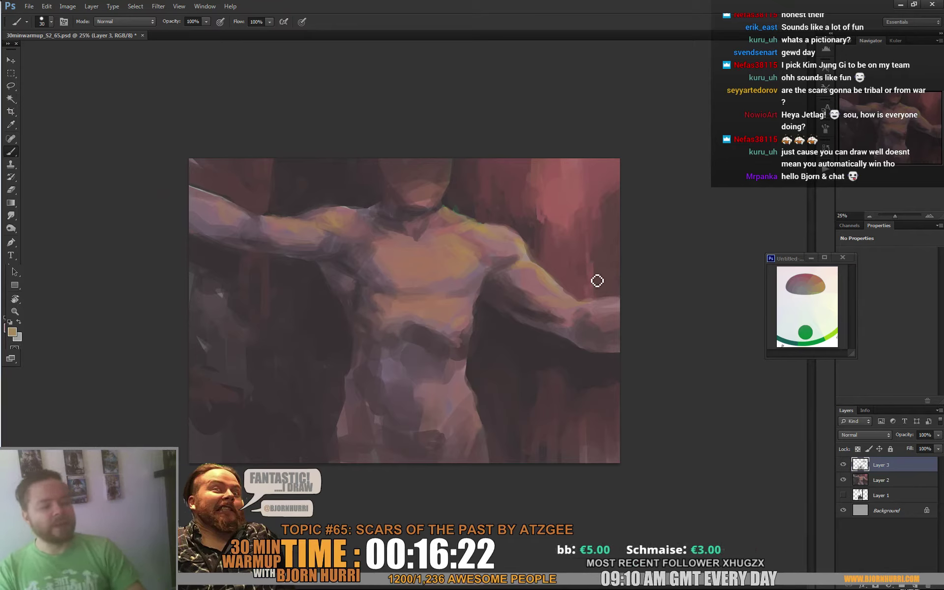
- Add a new layer above the painting and set its blend mode to Overlay
key(ctrl+shift+alt+n)
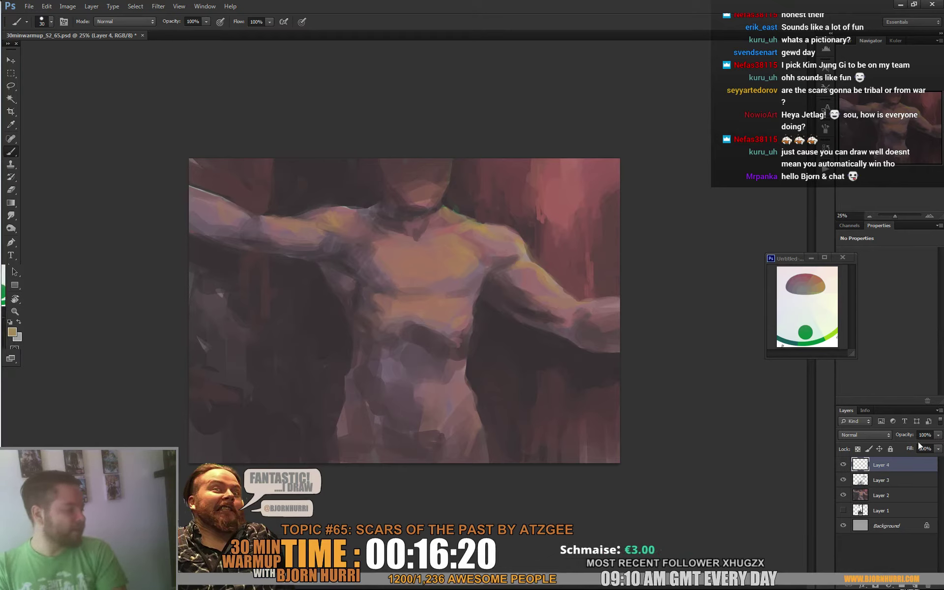
click(861, 435)
click(867, 302)
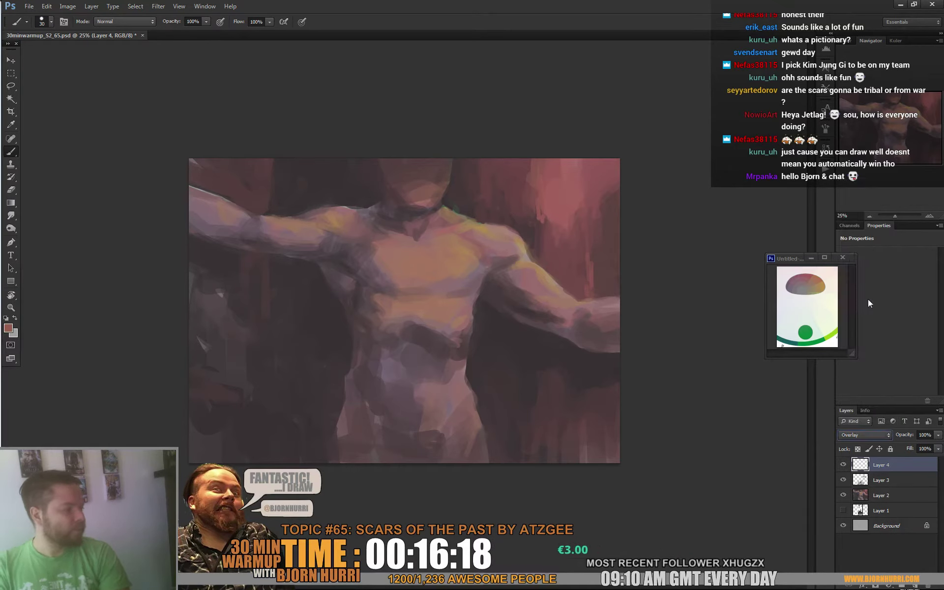
- Brush a red glow over the background around the figure with a soft round 422 px brush
right_click(394, 283)
click(415, 345)
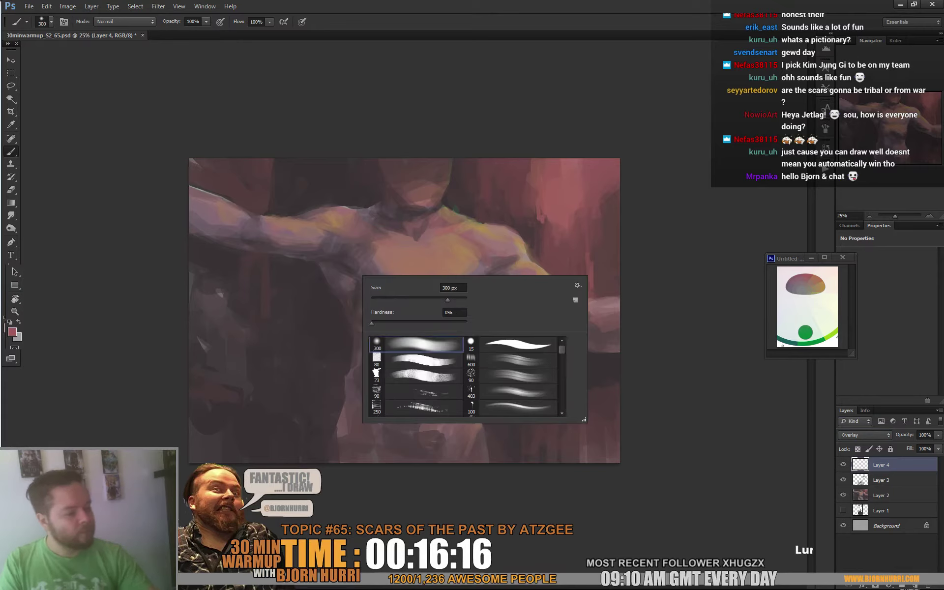
drag(448, 299, 453, 299)
click(303, 161)
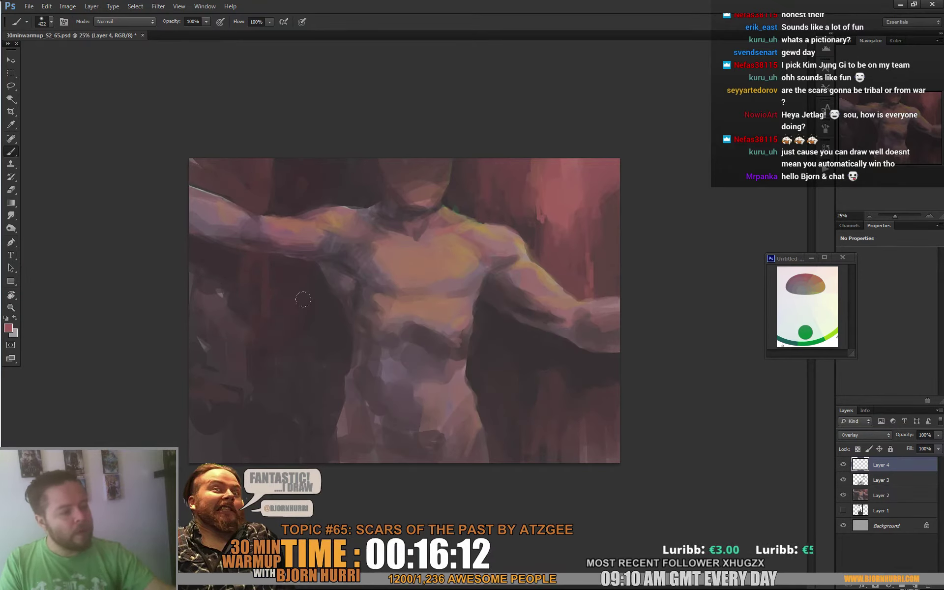
mouse_move(515, 209)
mouse_down()
mouse_move(569, 268)
mouse_move(598, 238)
mouse_move(630, 237)
mouse_up()
mouse_move(567, 374)
mouse_down()
mouse_move(565, 409)
mouse_move(579, 454)
mouse_up()
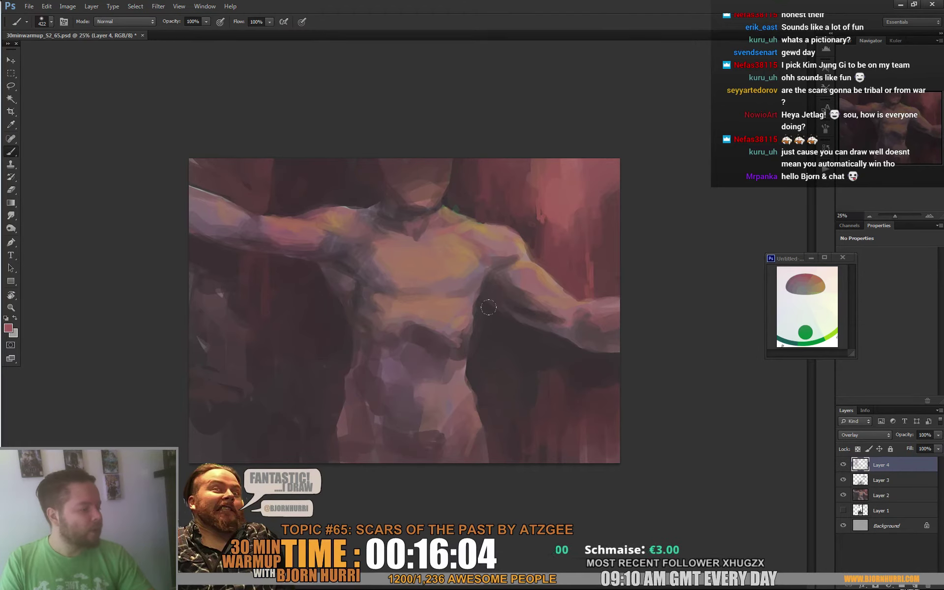
- Erase the overlay tint from the left-hand arm with a soft 300 px eraser and add a new layer on top
key(e)
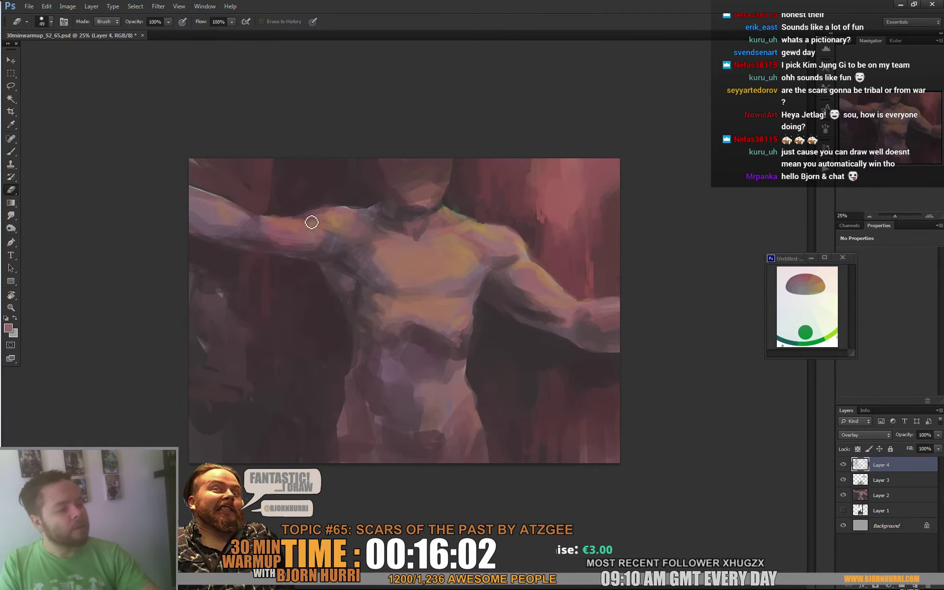
right_click(353, 238)
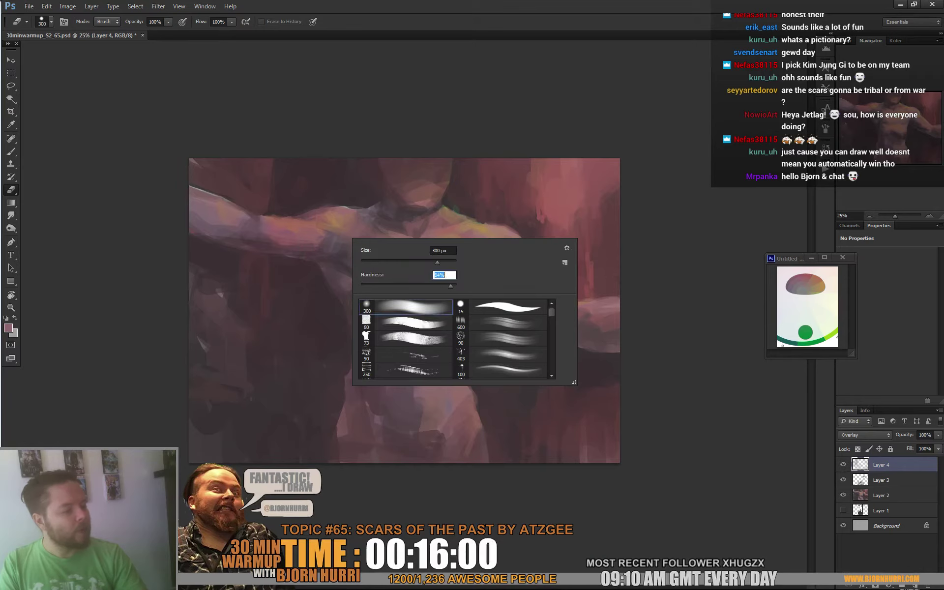
double_click(366, 304)
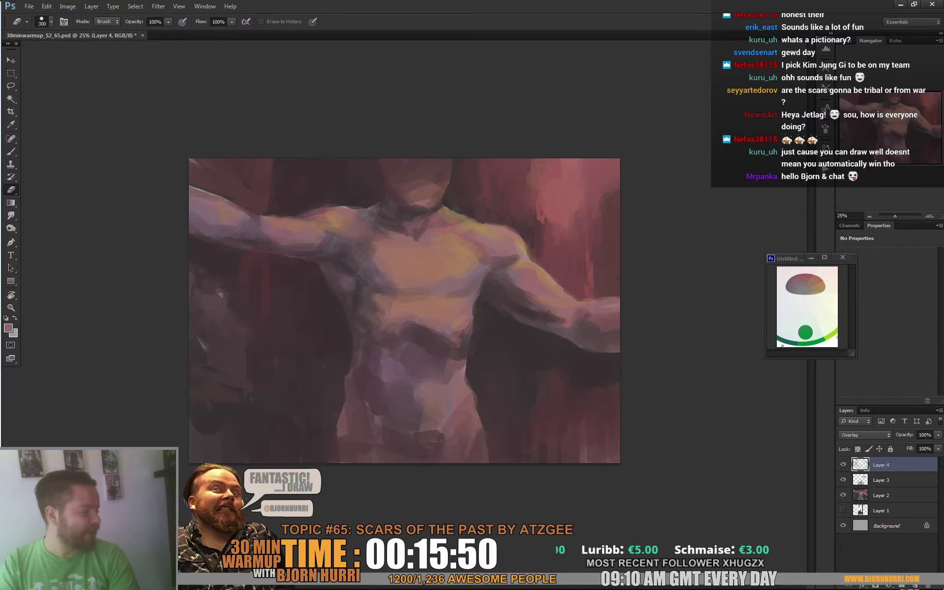
key(ctrl+shift+alt+n)
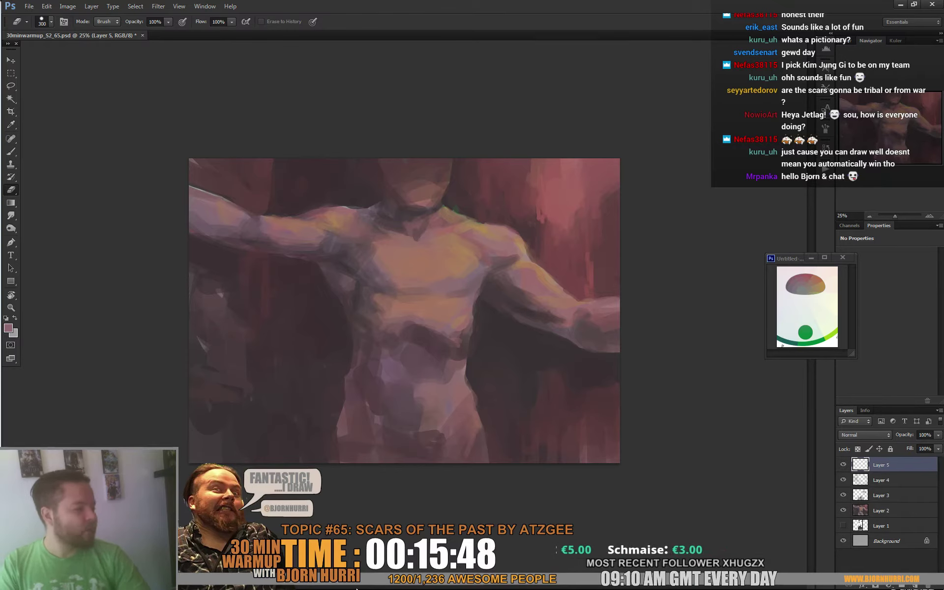
click(805, 281)
click(805, 281)
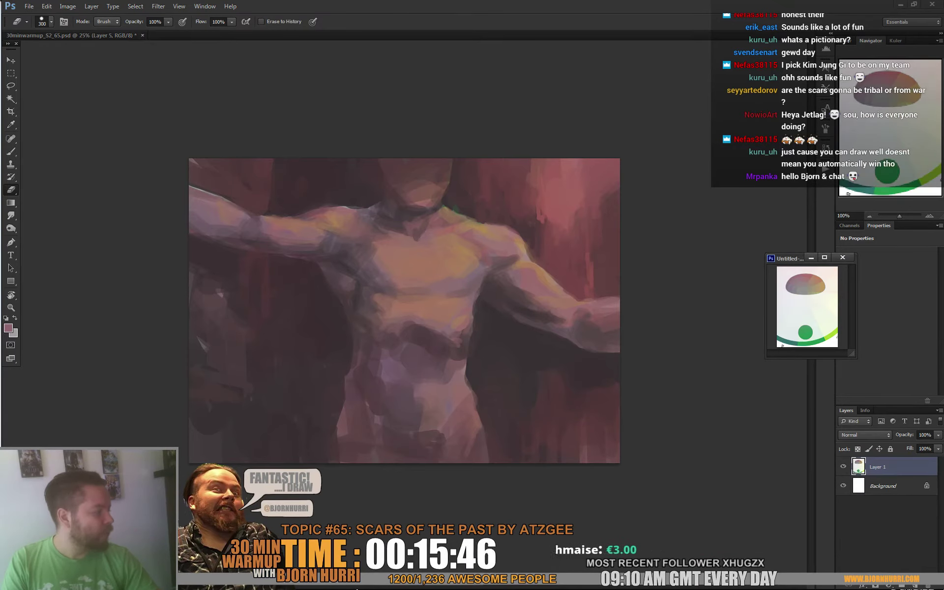
key(ctrl+alt+z)
key(ctrl+alt+z)
key(ctrl+z)
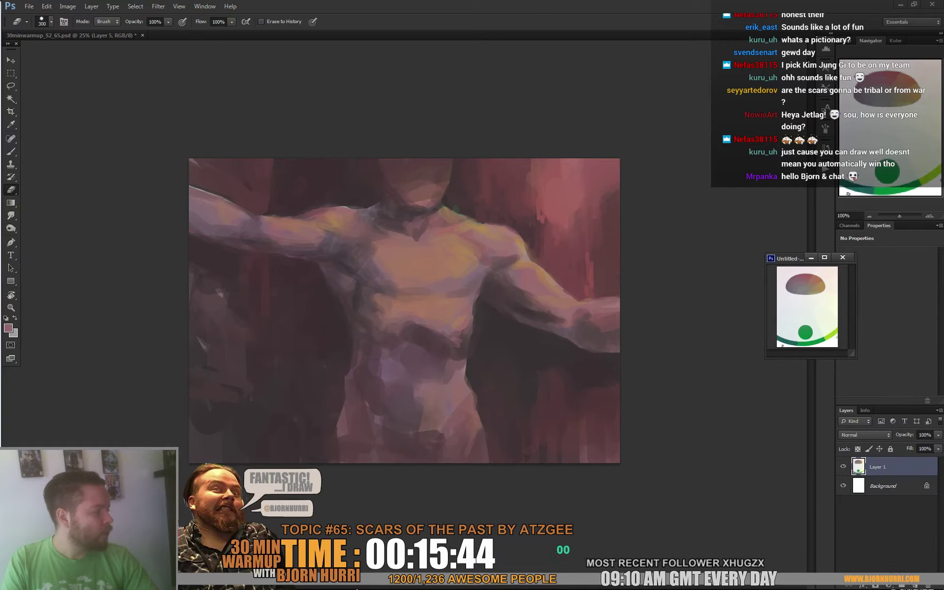
- Sketch red curved scar lines over the right-hand shoulder and upper chest with a 22 px brush at 100% hardness
key(b)
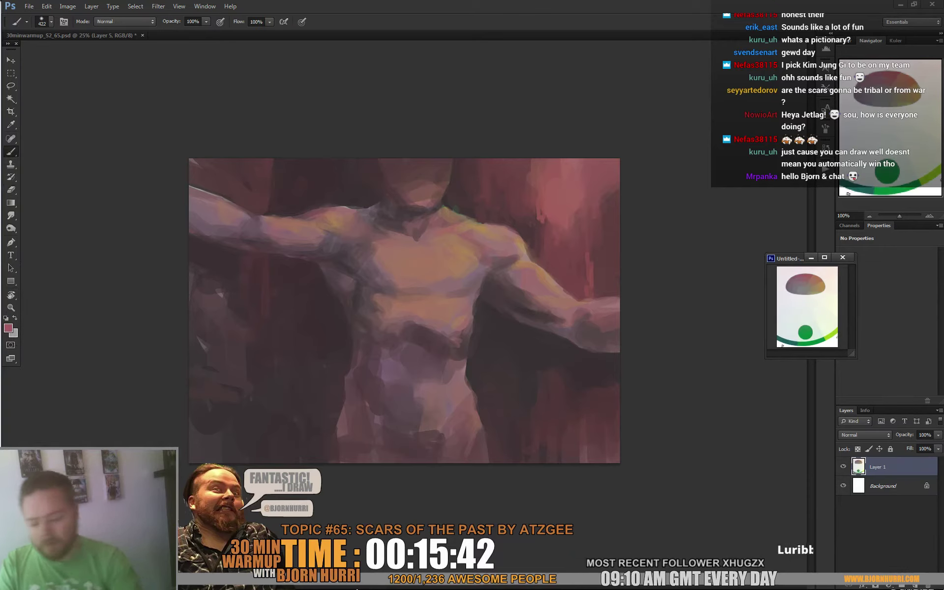
key(ctrl+shift+alt+n)
right_click(497, 270)
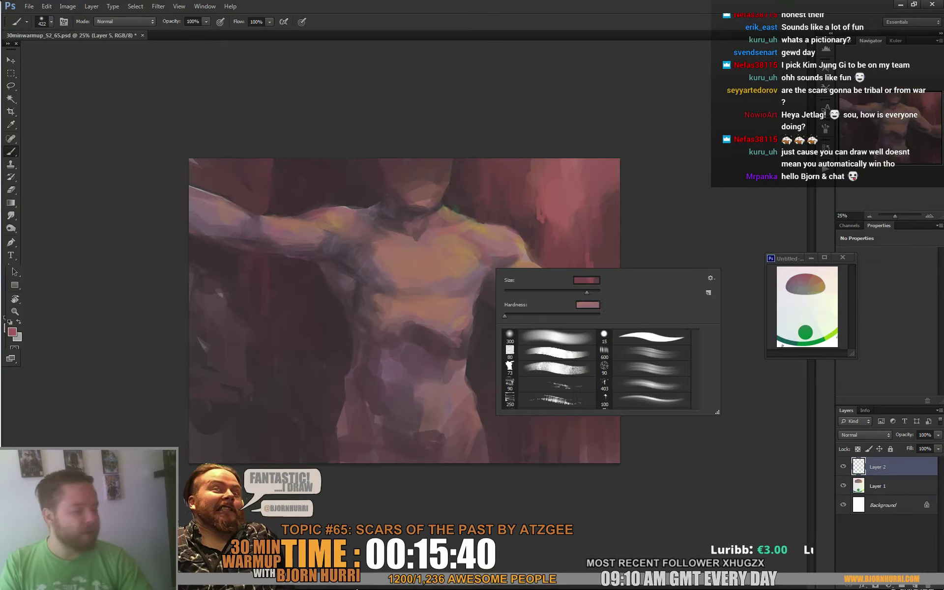
click(600, 315)
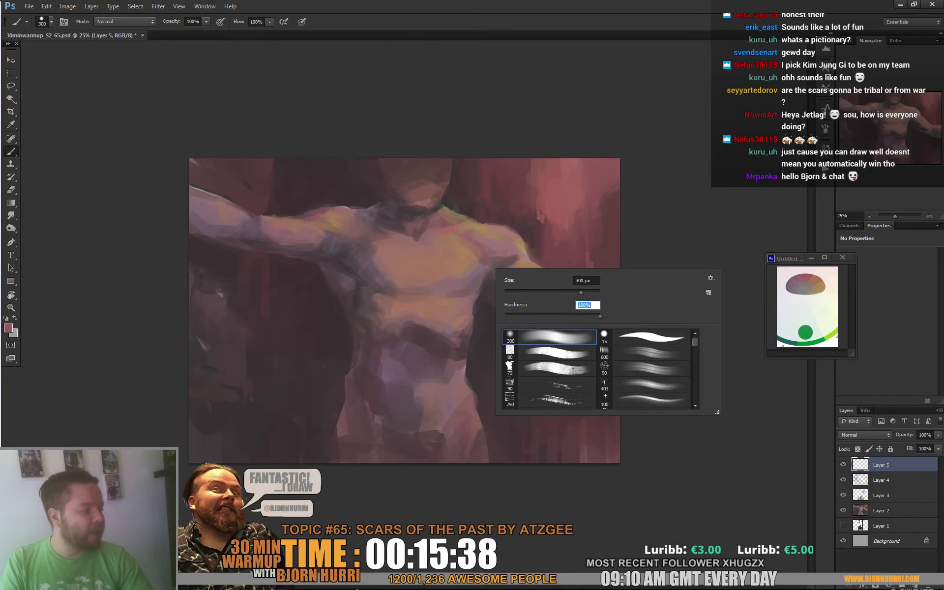
click(515, 292)
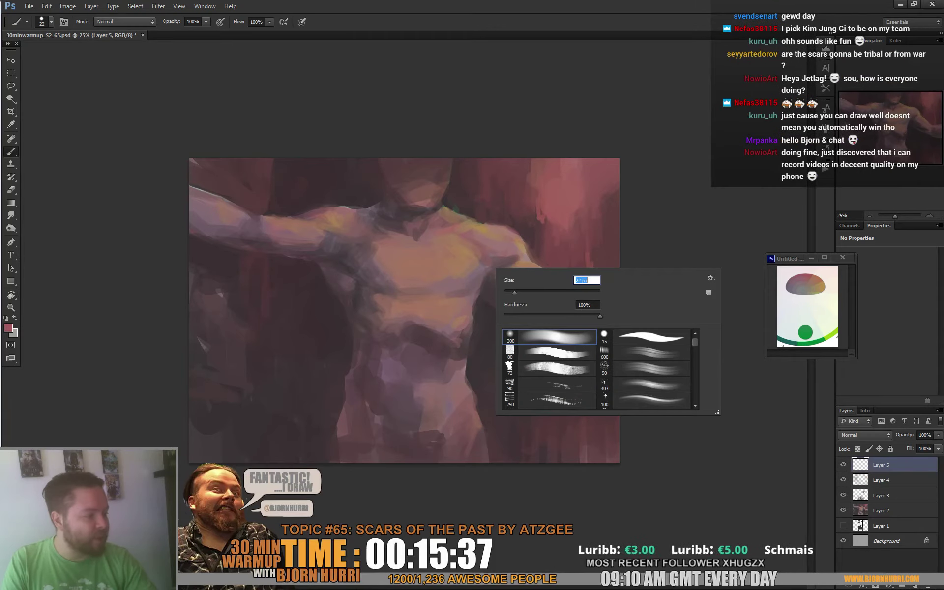
key(Return)
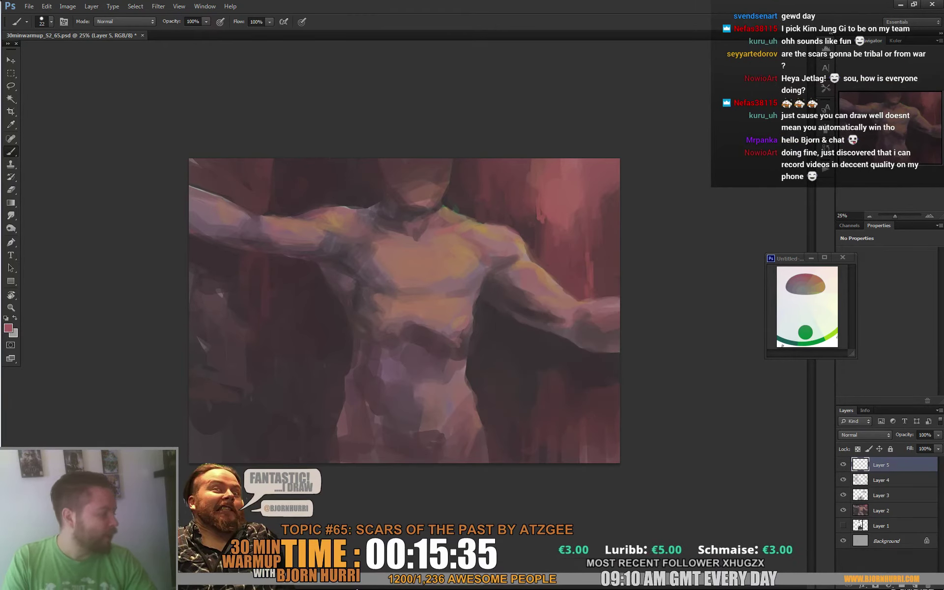
drag(460, 220, 446, 251)
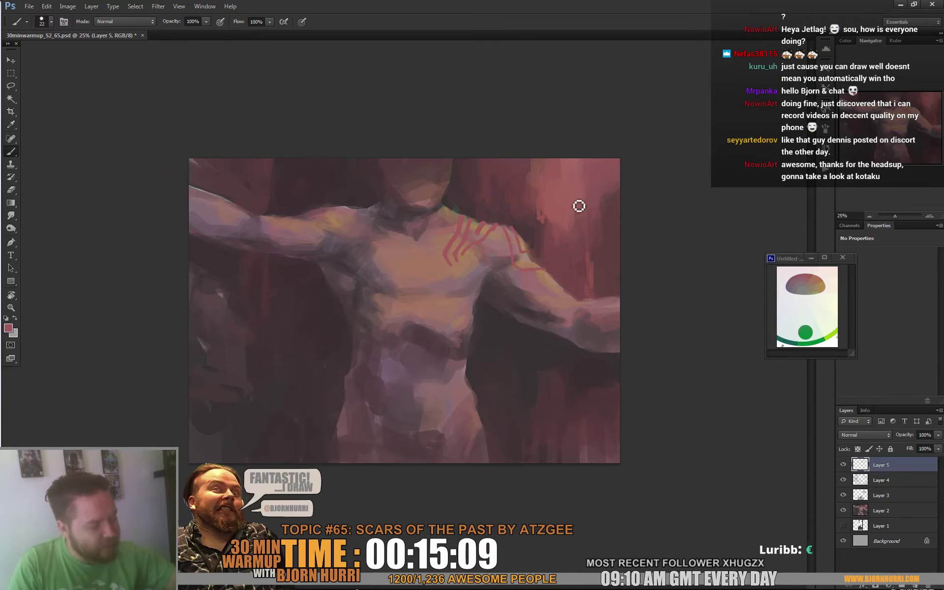
- Extend the red scar lines down the right-hand upper arm to the elbow with the 22 px brush
mouse_move(500, 286)
mouse_down()
mouse_move(523, 282)
mouse_move(537, 299)
mouse_up()
drag(490, 279, 509, 272)
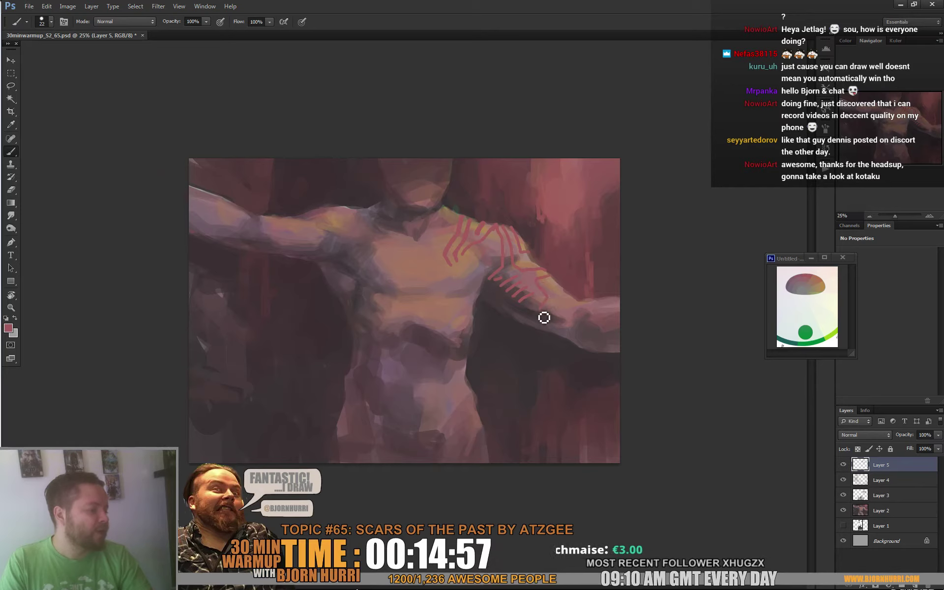
key(ctrl+z)
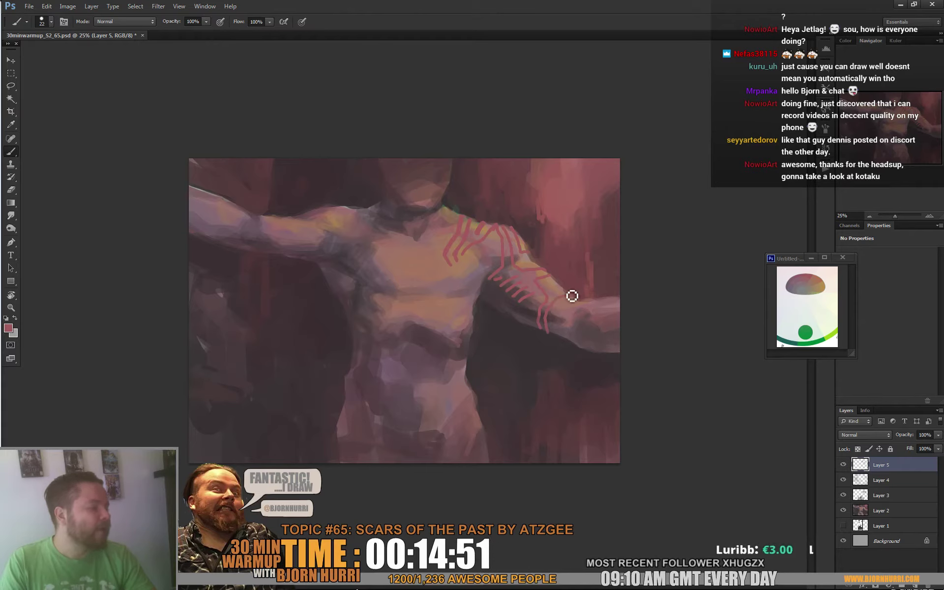
key(e)
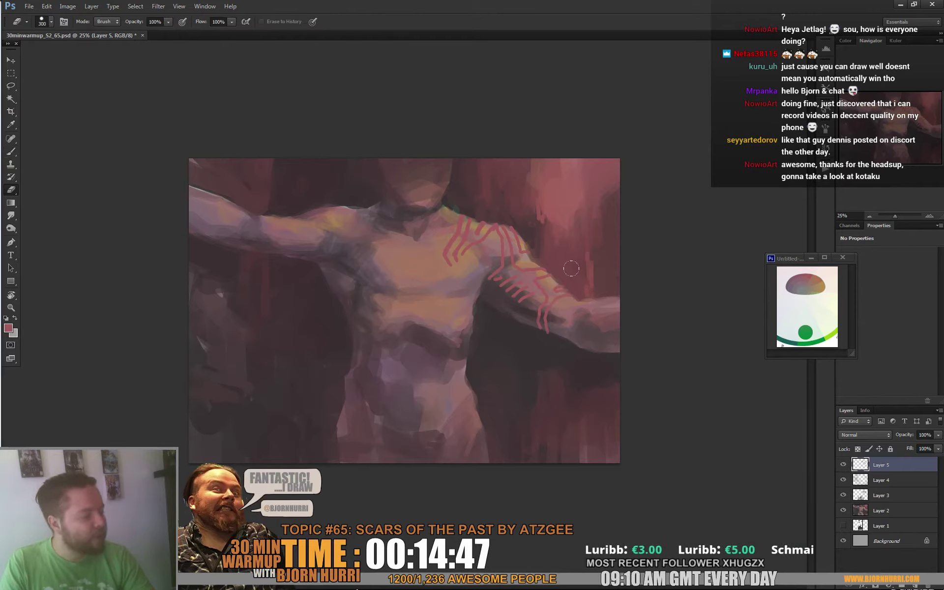
key(b)
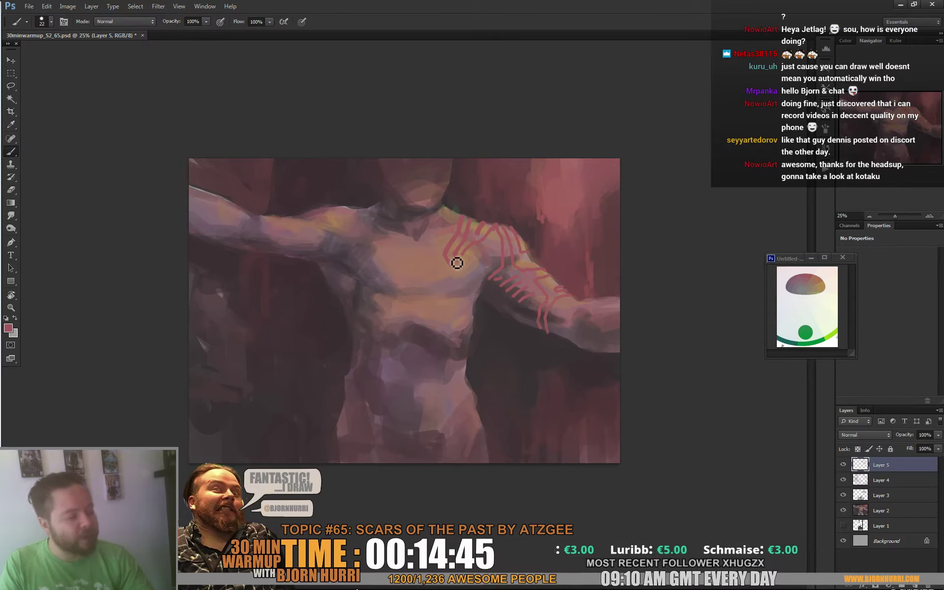
- Draw red diagonal scar lines across the chest to the left-hand ribs, with short branching marks beneath them
mouse_move(433, 260)
mouse_down()
mouse_move(405, 290)
mouse_move(383, 295)
mouse_up()
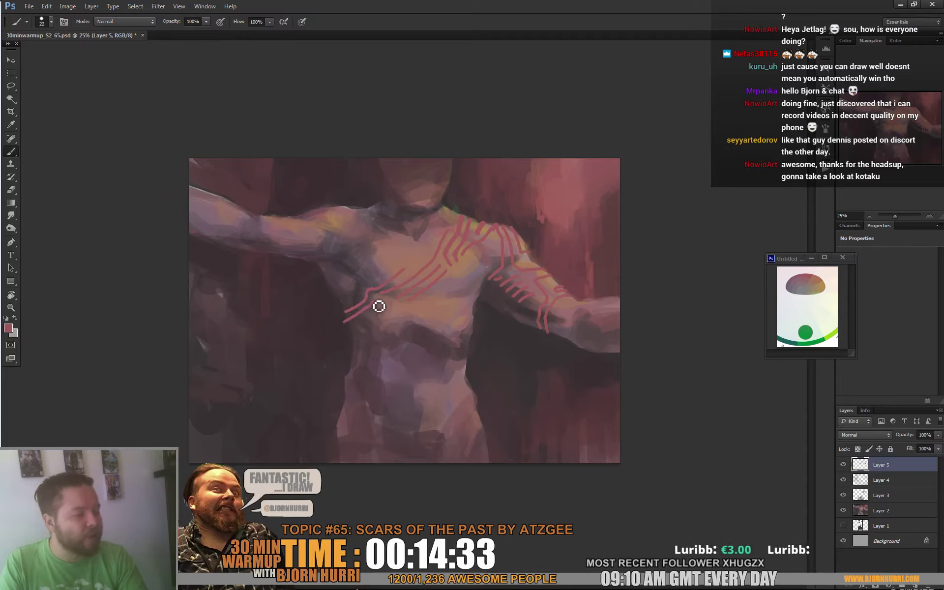
drag(368, 317, 389, 329)
drag(373, 321, 381, 330)
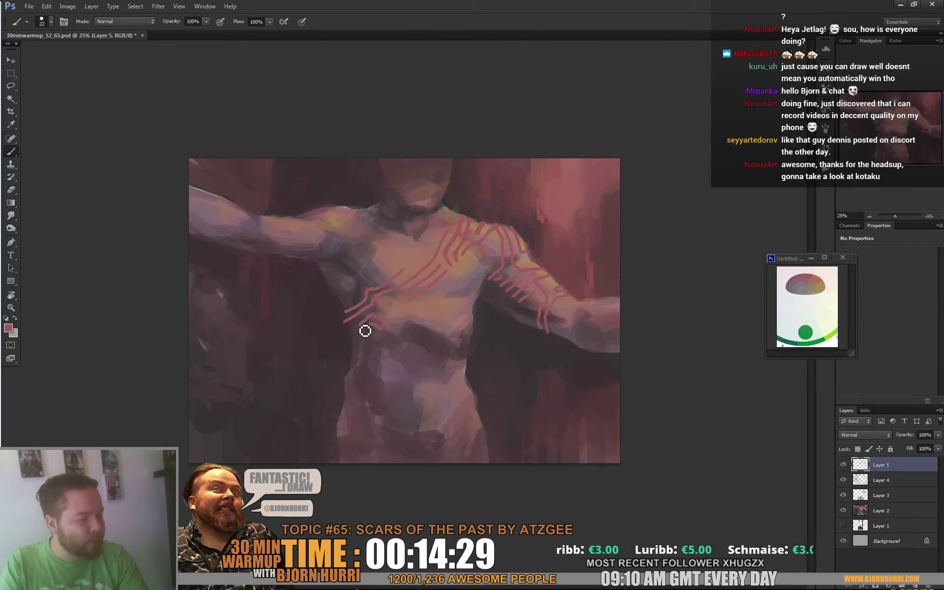
key(e)
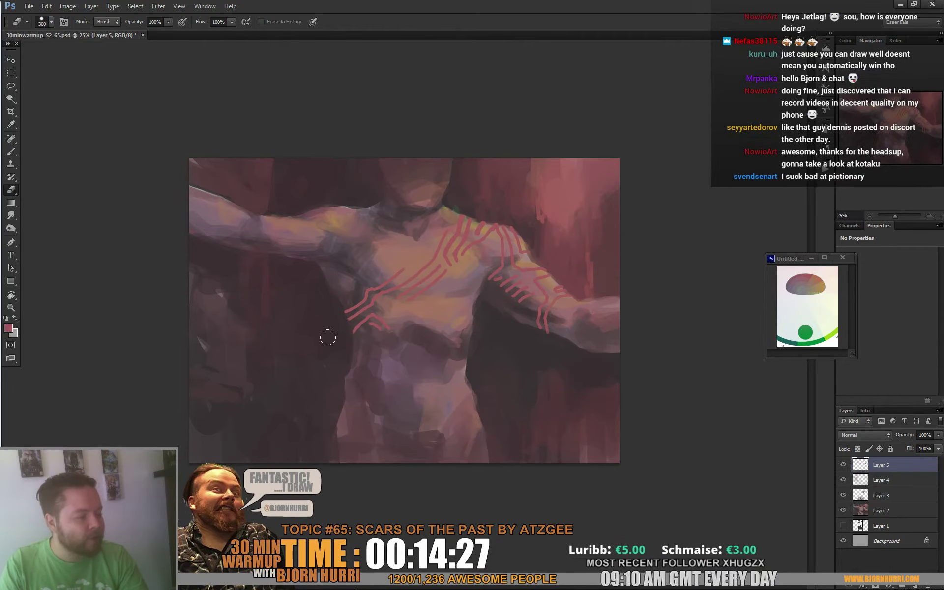
key(b)
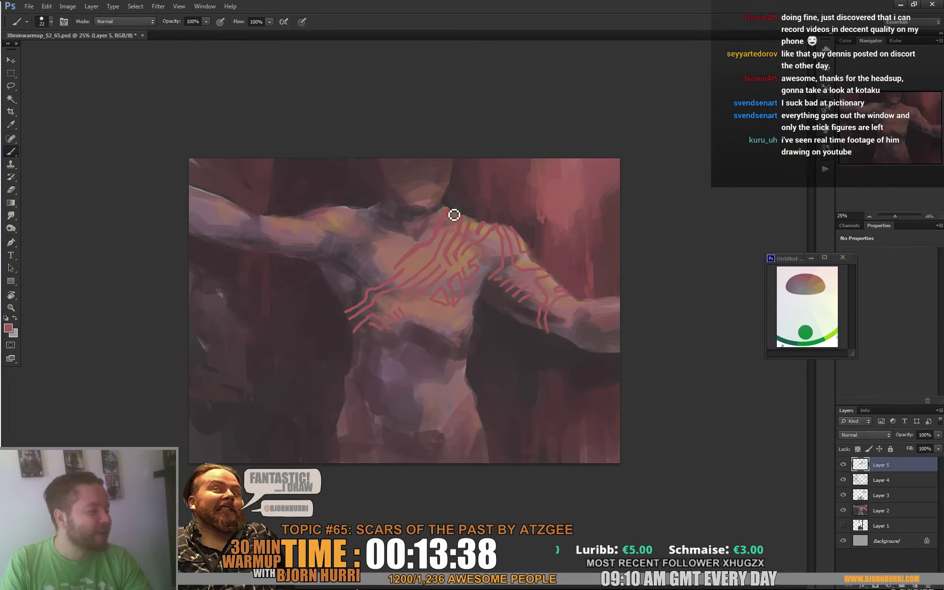
- Clean up the chest scar lines with a 24 px eraser at 94% hardness and add short marks beneath the chest
key(e)
right_click(421, 260)
click(444, 274)
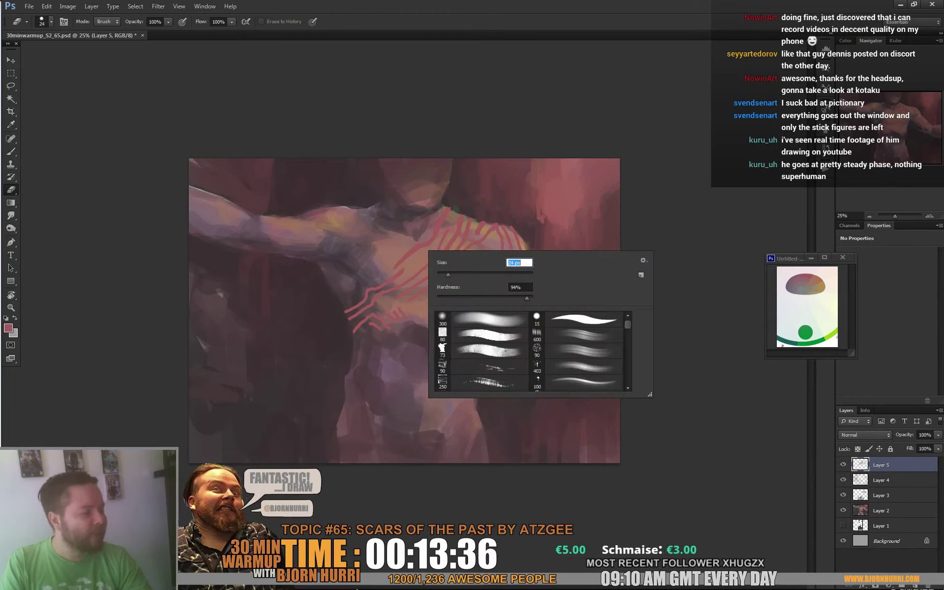
click(419, 262)
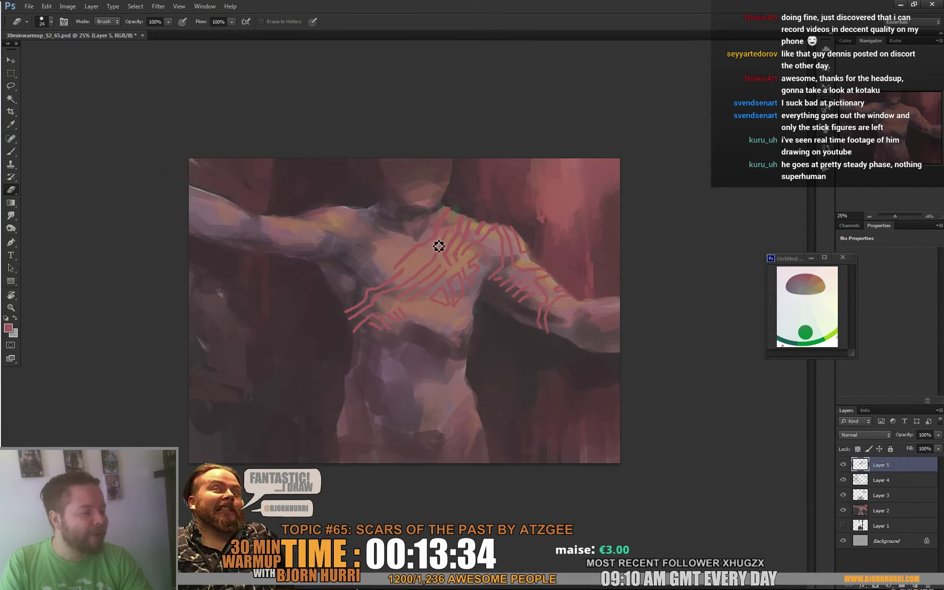
key(b)
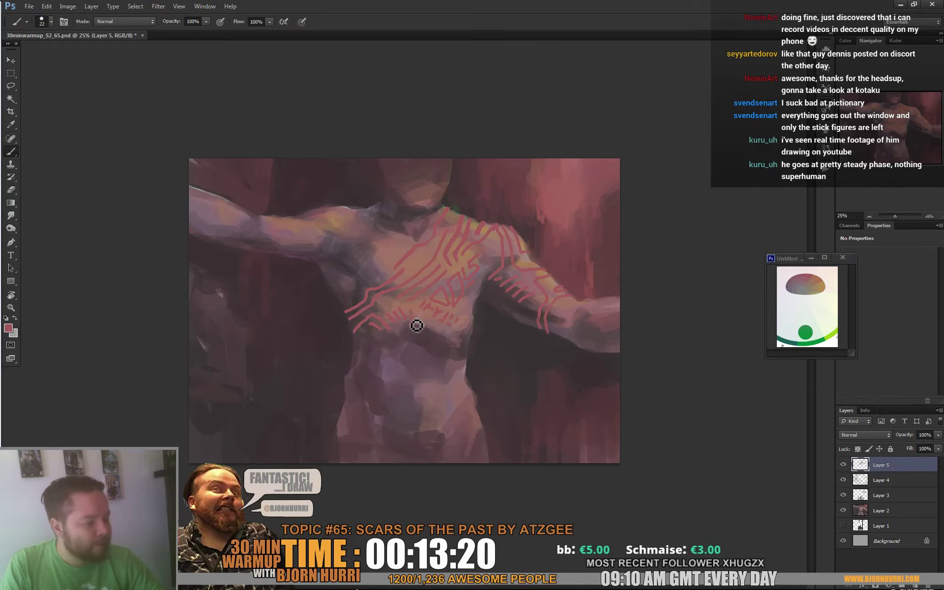
- Draw long vertical red scar lines from below the chest down the middle of the abdomen
drag(415, 328, 422, 412)
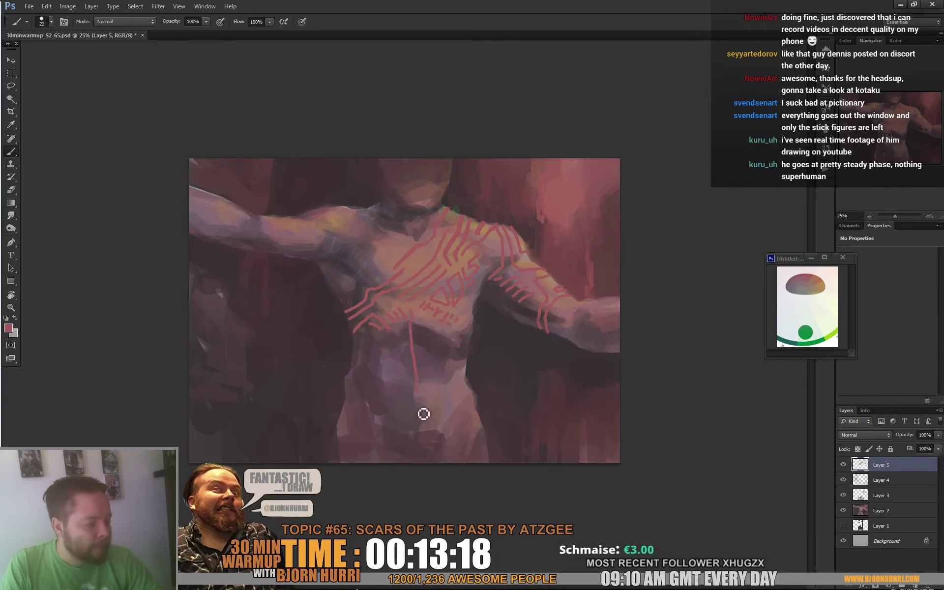
drag(418, 318, 431, 412)
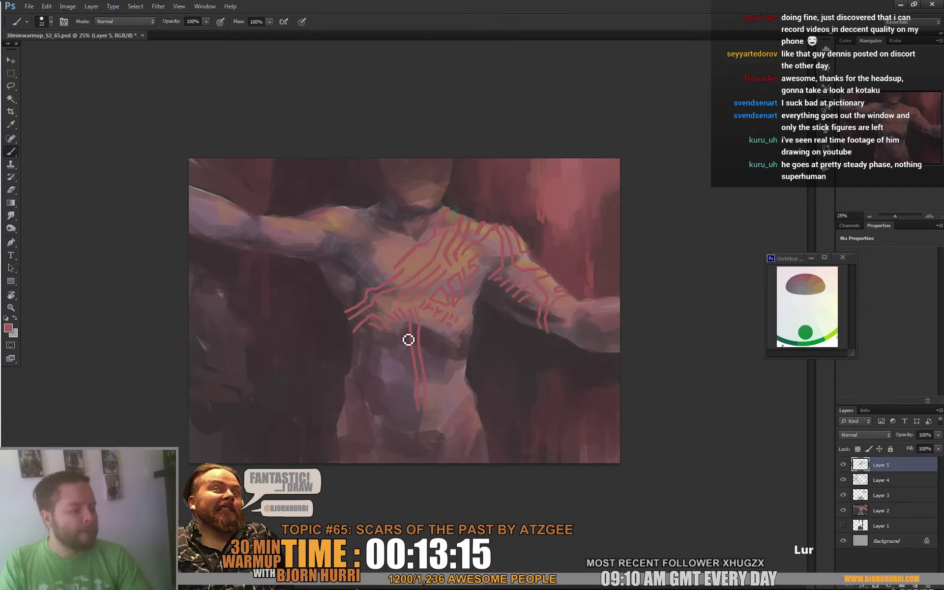
drag(410, 329, 409, 397)
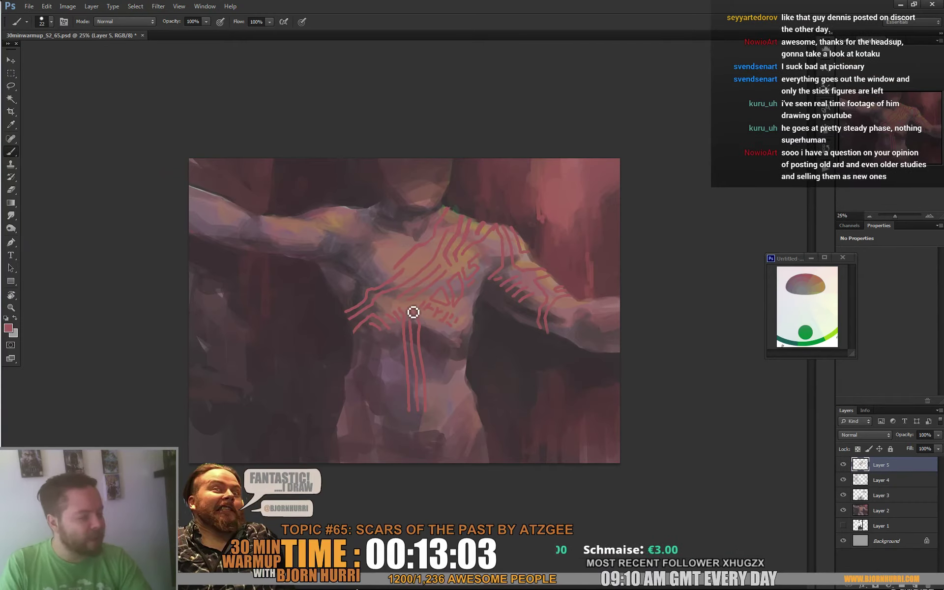
- Draw a band of parallel red scar lines across the left-hand upper arm
key(space)
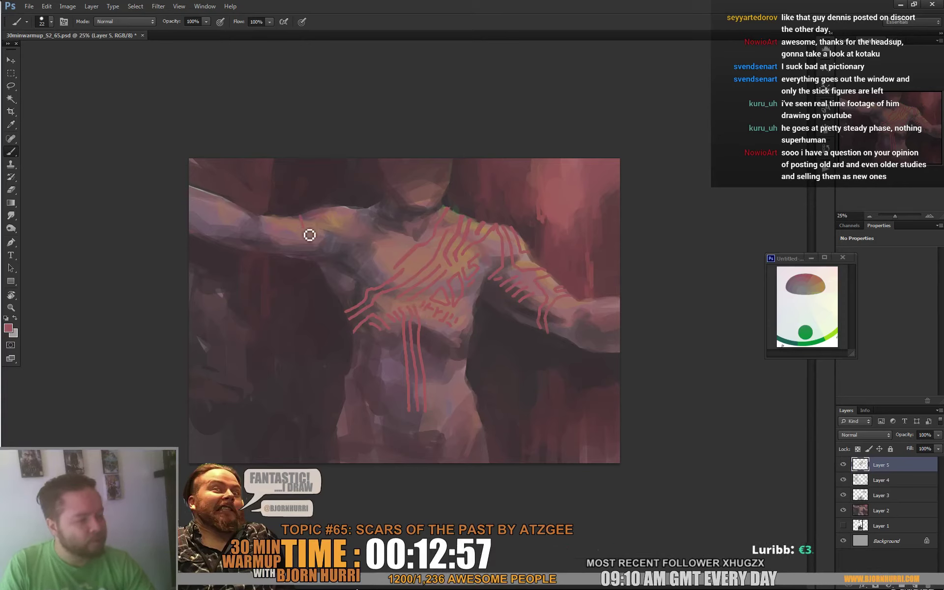
mouse_move(300, 261)
mouse_down()
mouse_move(302, 227)
mouse_move(304, 235)
mouse_up()
drag(294, 216, 287, 261)
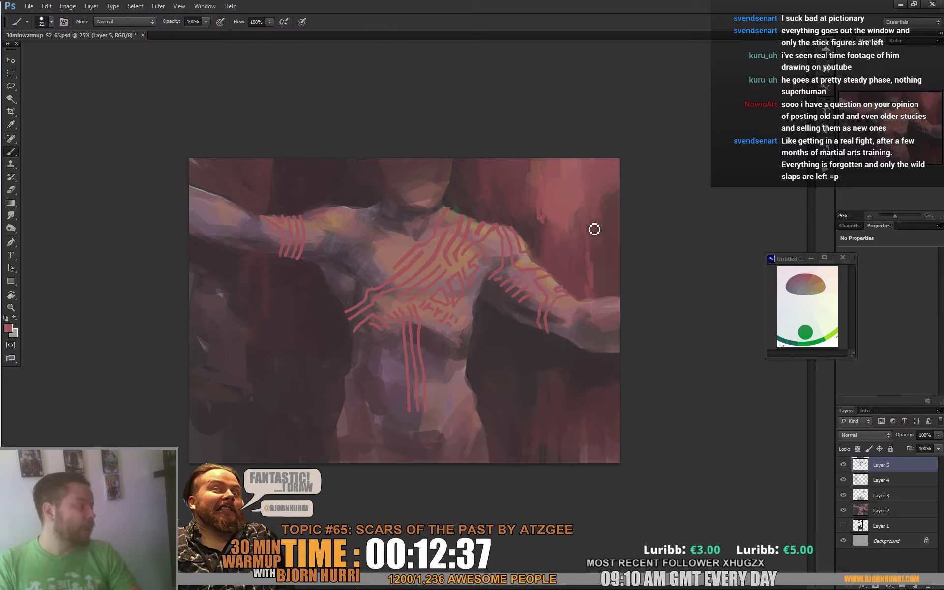
- Add a new layer above the scar lines layer and make it the active layer
ctrl+click(859, 465)
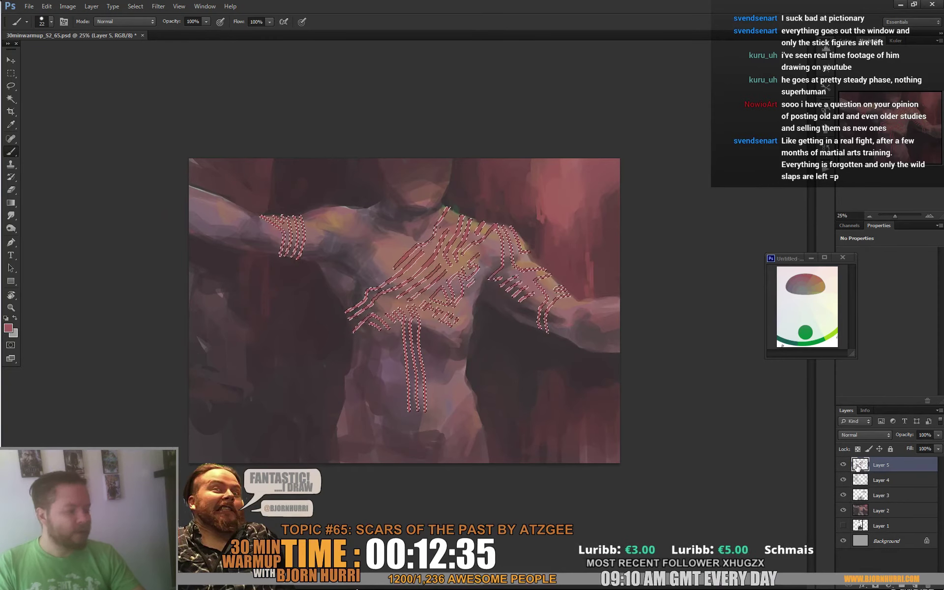
key(ctrl+d)
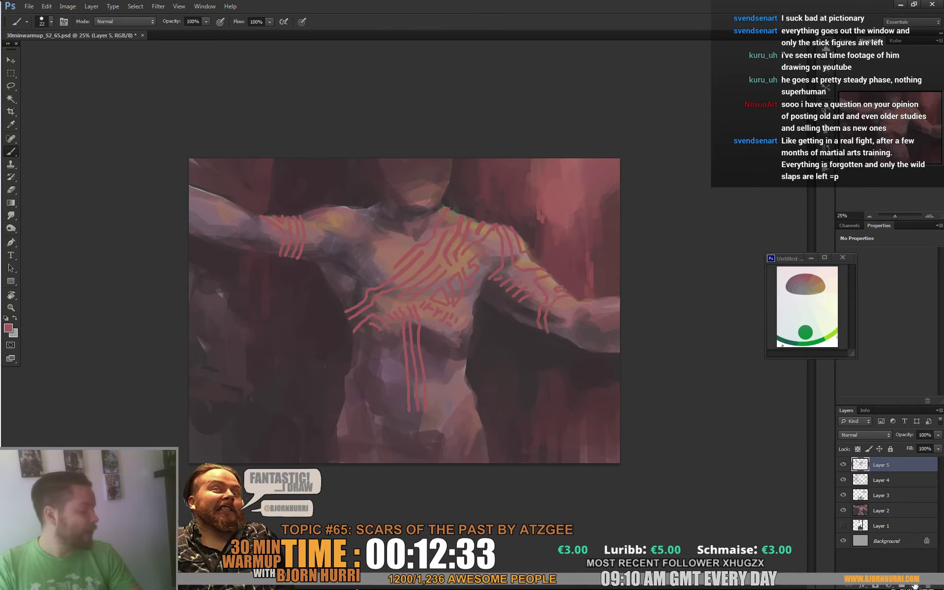
click(916, 586)
click(870, 541)
right_click(460, 255)
click(670, 213)
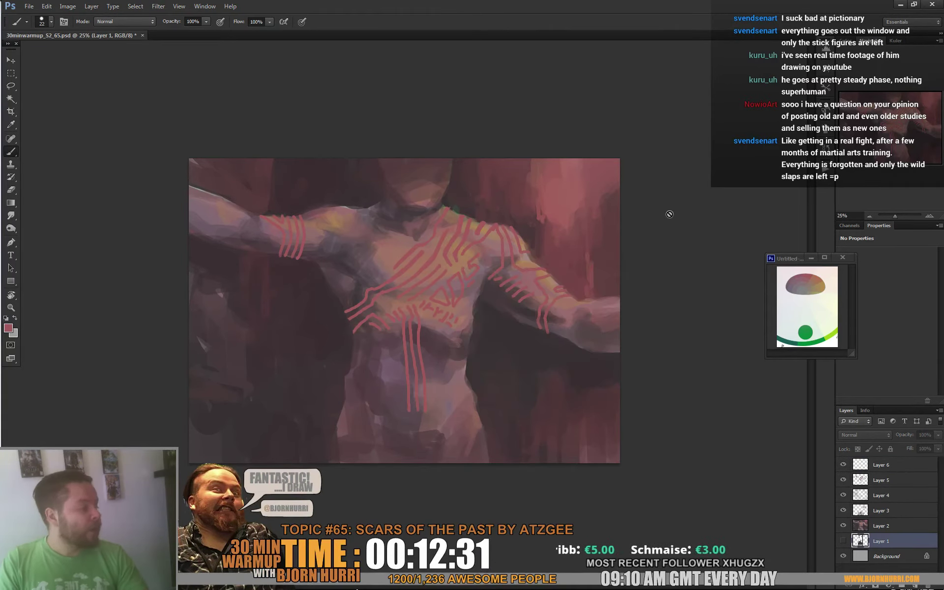
key(Return)
click(887, 470)
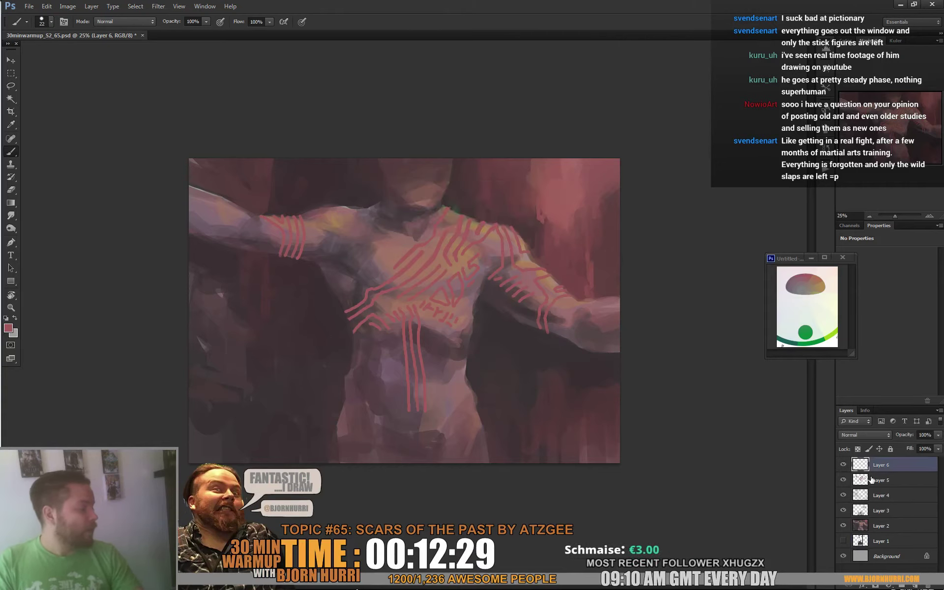
- Shade over the scars on the right-hand arm and shoulder with a 60 px brush, using colours sampled from the painting
right_click(485, 249)
click(520, 256)
alt+click(494, 199)
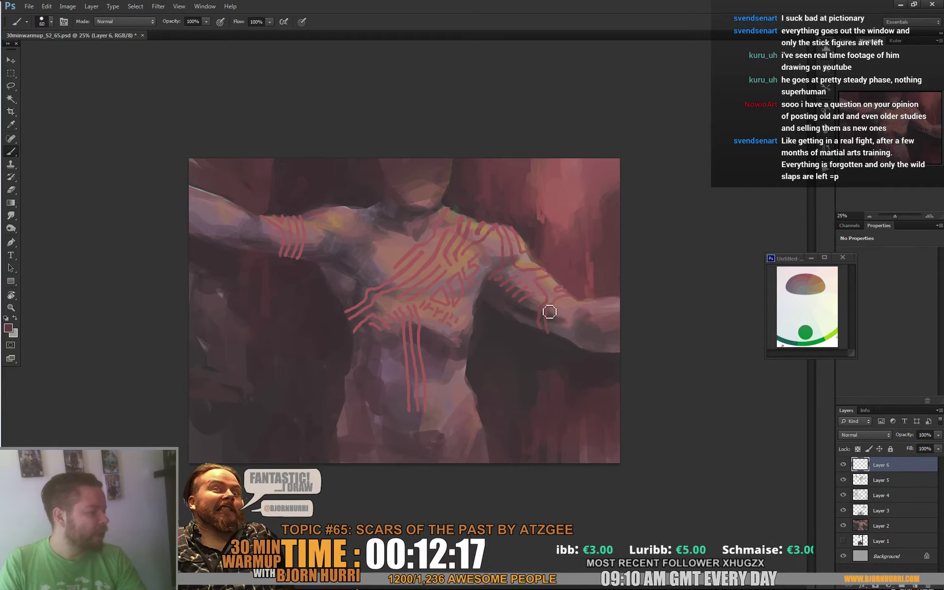
alt+click(813, 279)
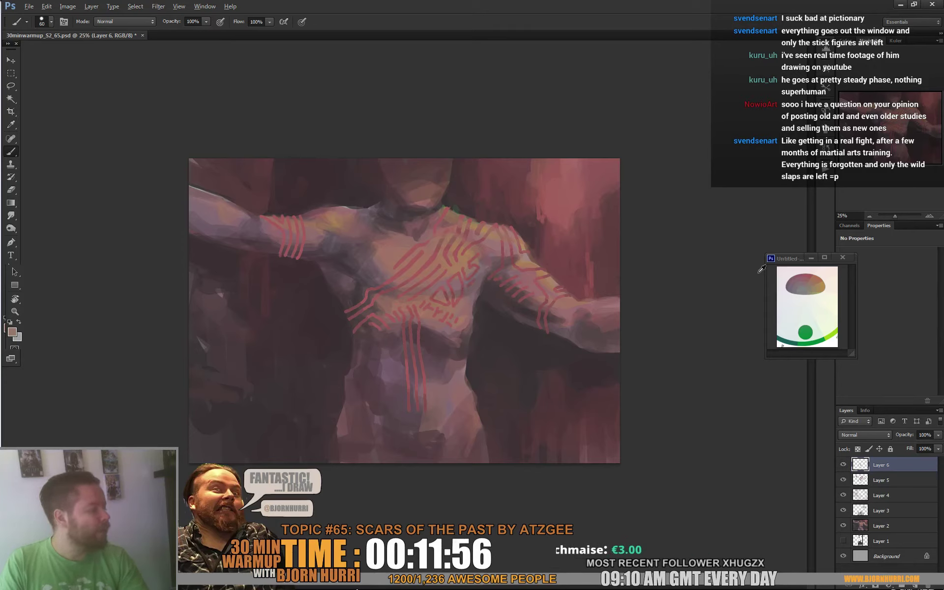
alt+click(527, 224)
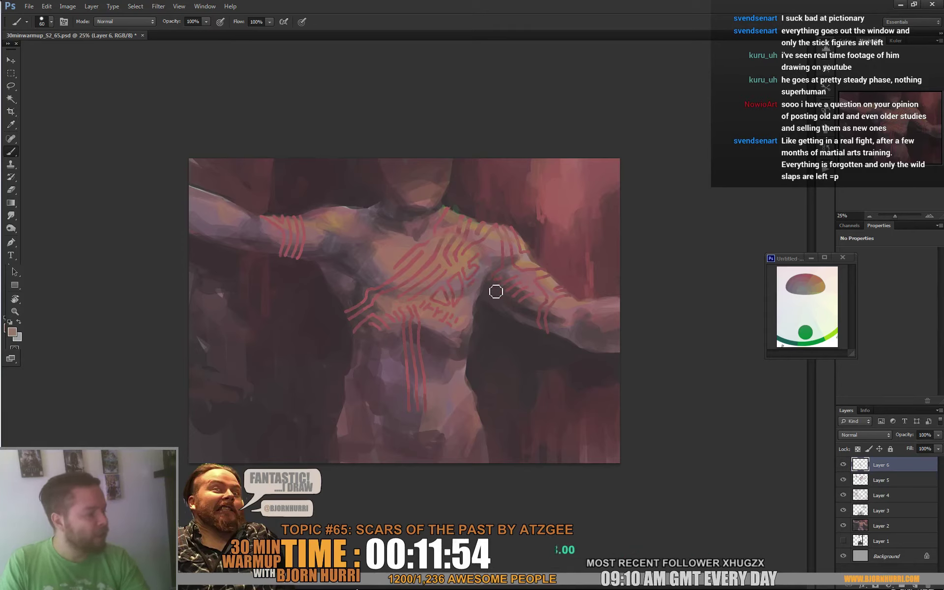
mouse_move(534, 308)
mouse_down()
mouse_move(541, 332)
mouse_move(557, 316)
mouse_up()
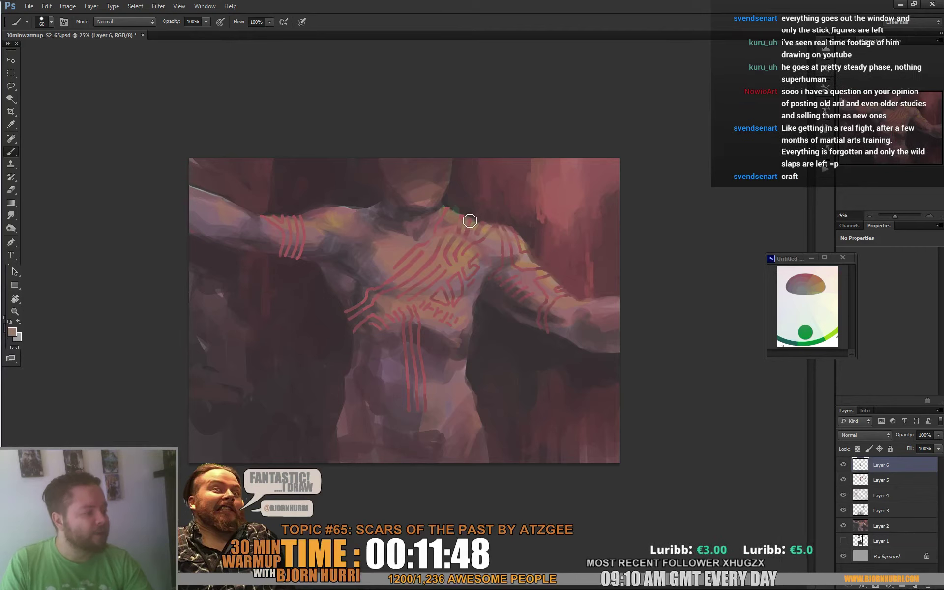
- Refine the chest scars with sampled tones and a 23 px brush, and blend those at the left-hand ribs at 52 px
right_click(490, 217)
drag(510, 241, 509, 241)
click(470, 225)
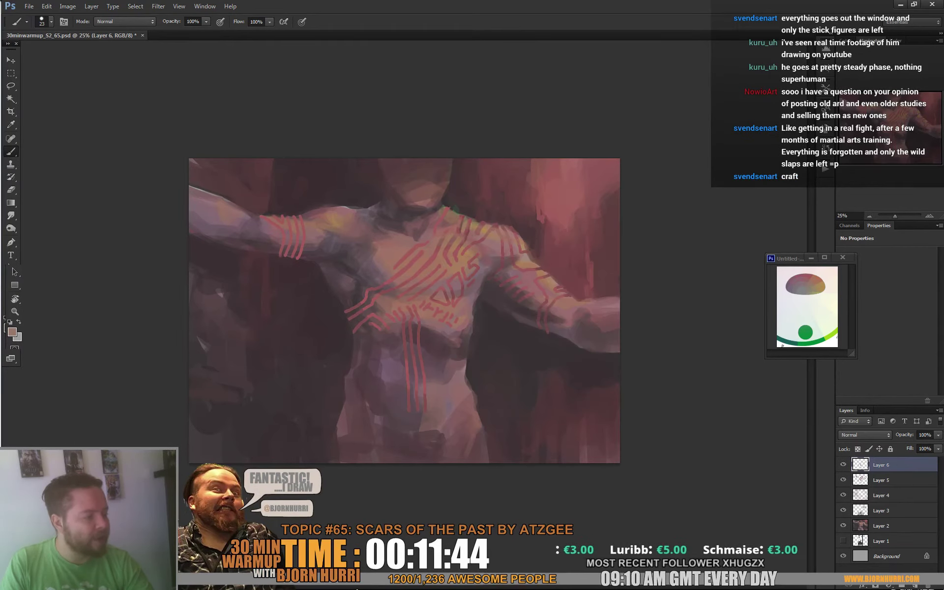
key(ctrl+z)
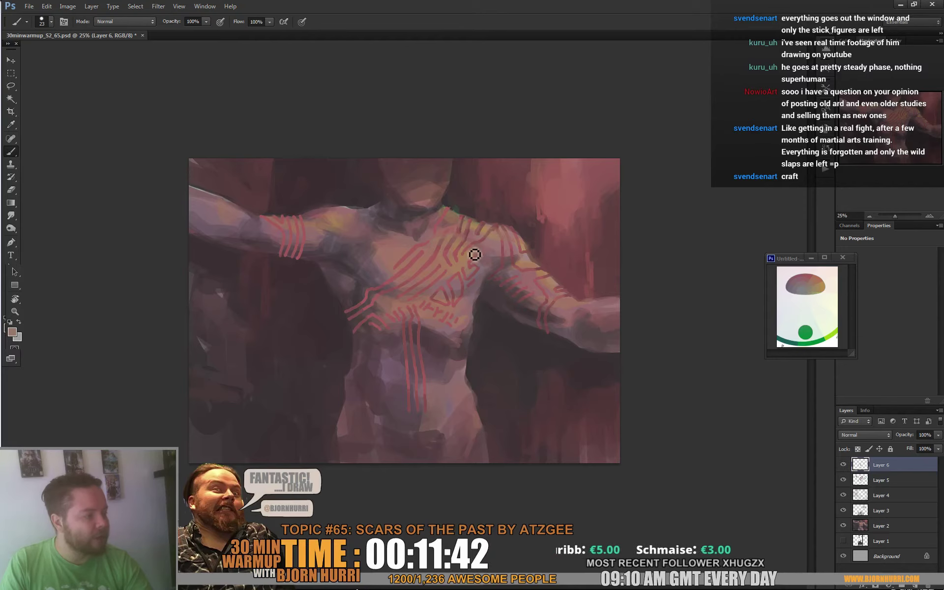
alt+click(518, 195)
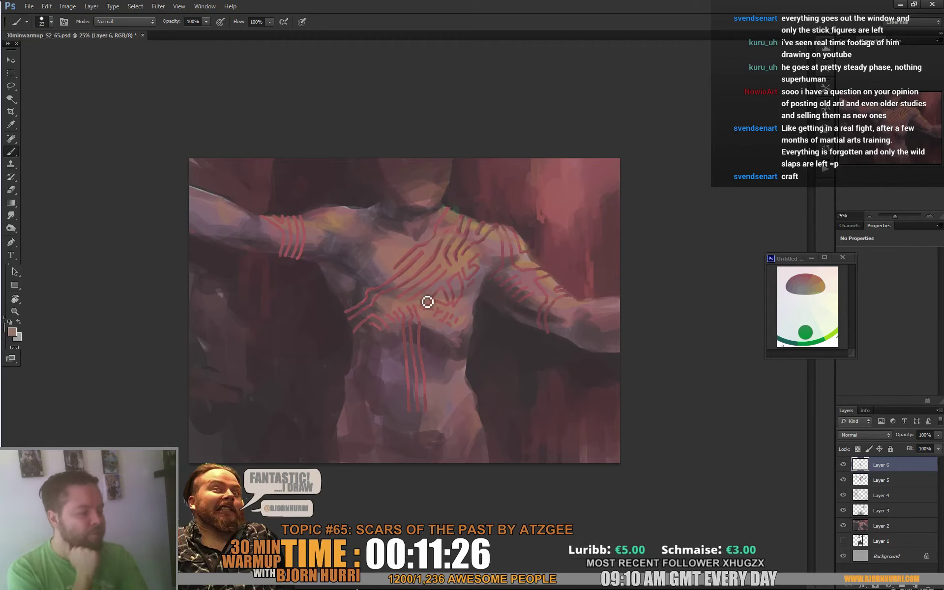
drag(432, 297, 441, 290)
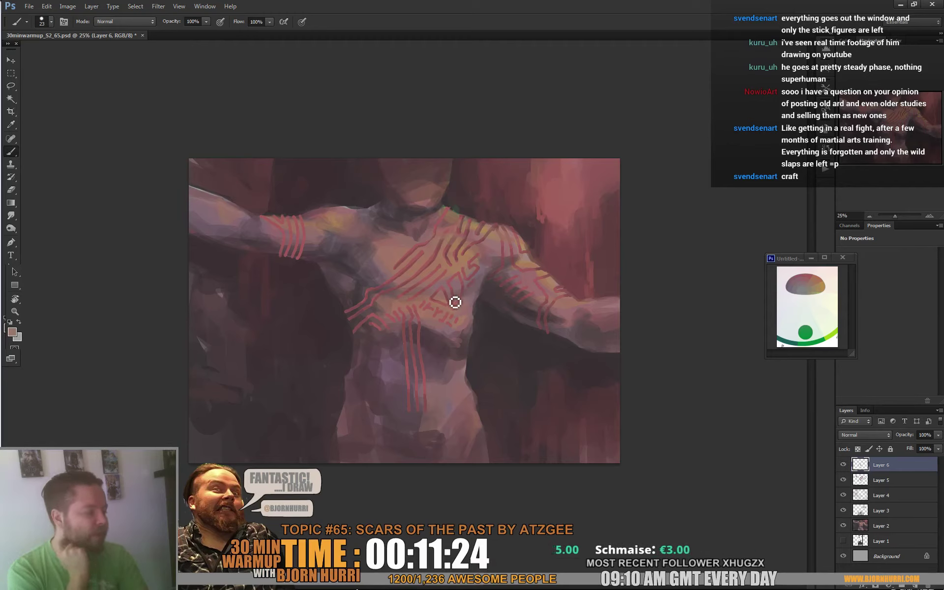
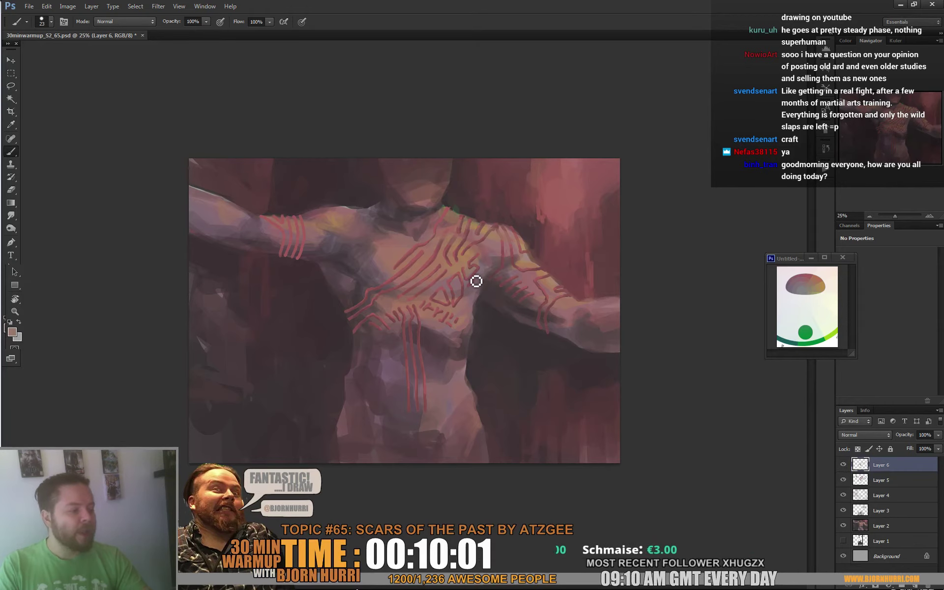
right_click(380, 319)
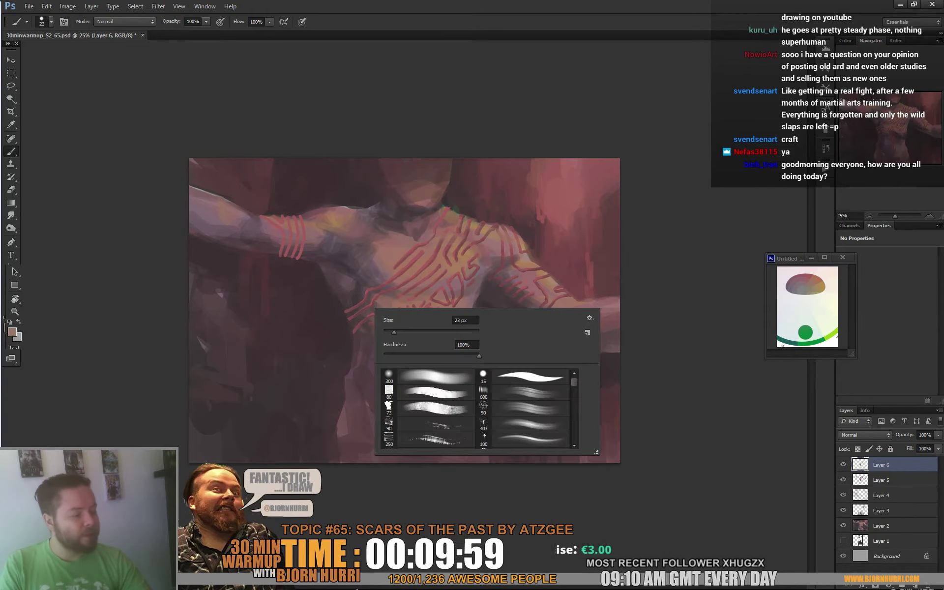
key(Return)
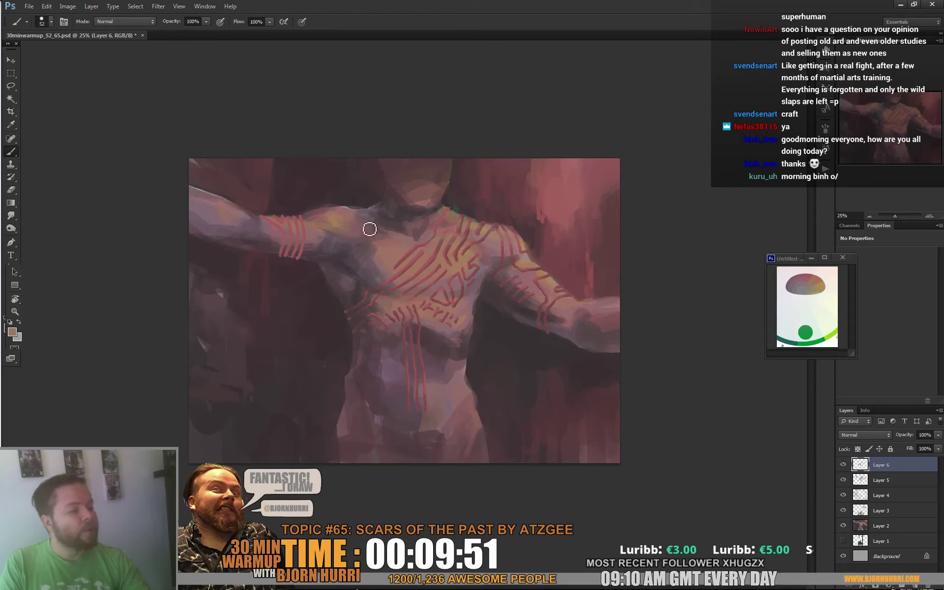
- Load the scar lines as a selection, hide its outline, and shade the left-hand arm scars with 42 px and 24 px brushes
ctrl+click(861, 484)
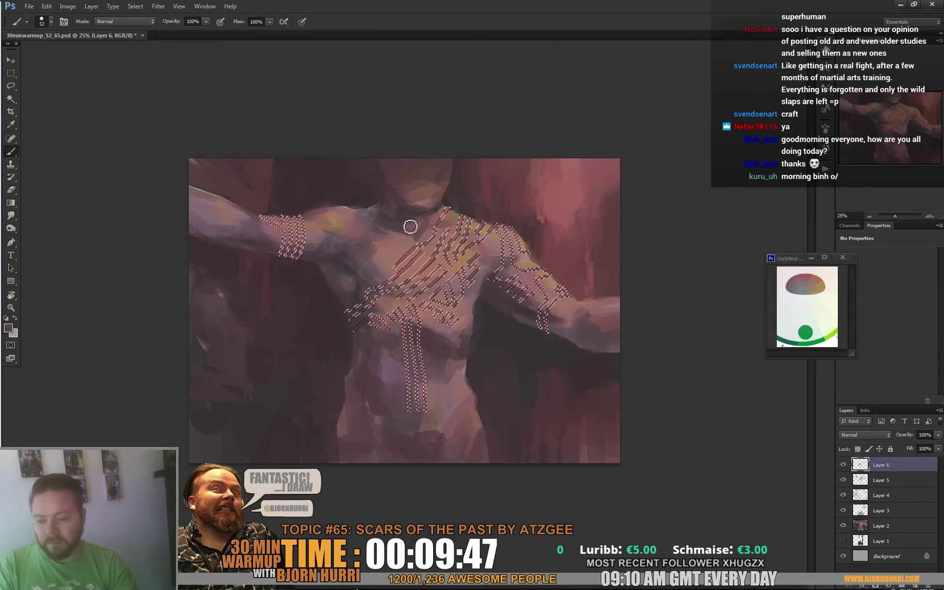
key(ctrl+h)
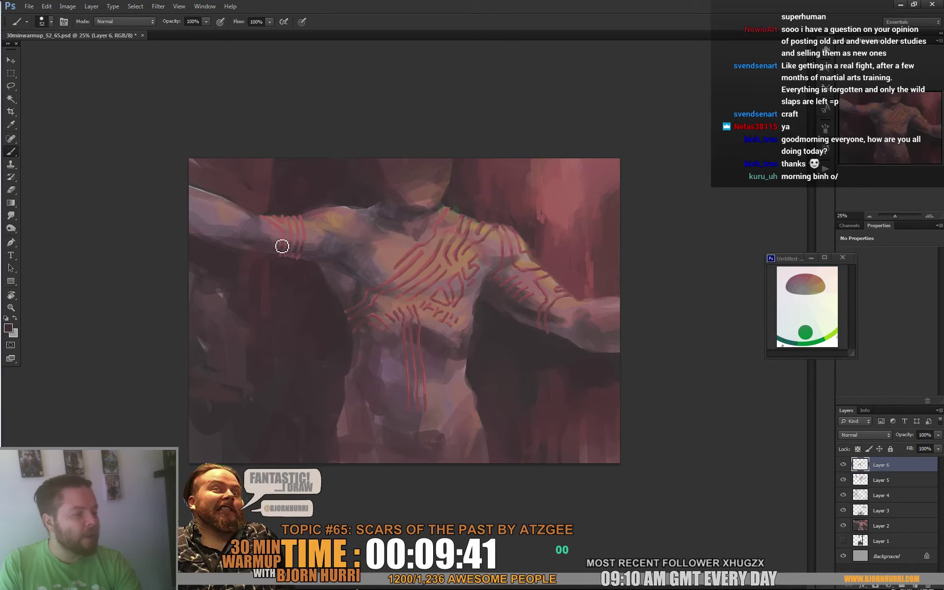
right_click(303, 218)
key(Return)
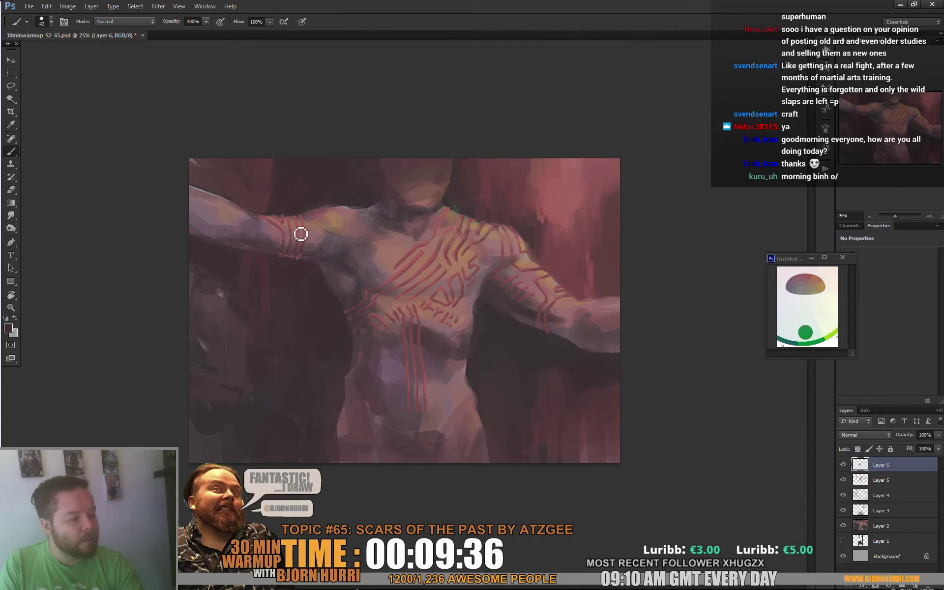
right_click(305, 238)
drag(342, 260, 333, 260)
key(Return)
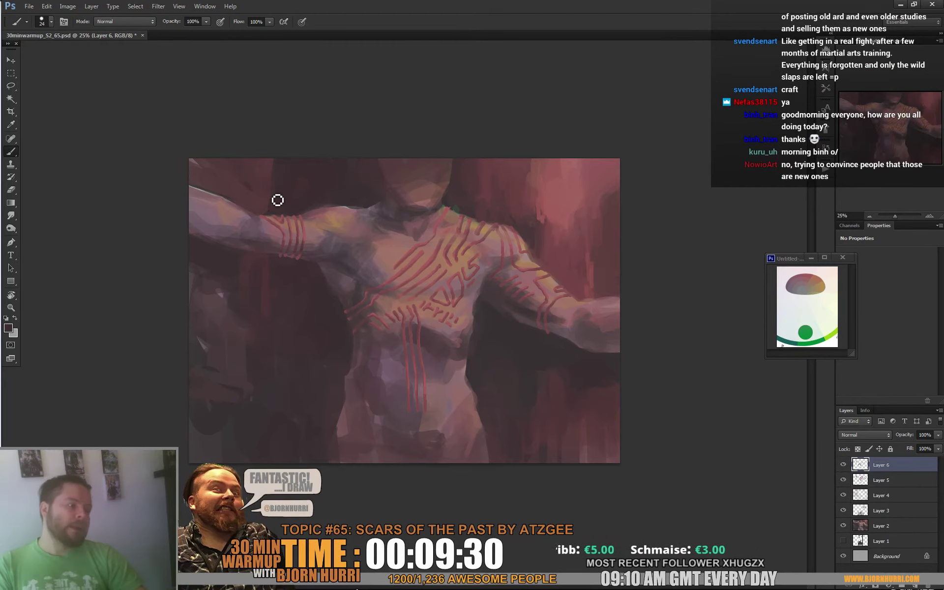
- Touch up the scars on the chest and right-hand shoulder with a 24 px brush, using colours sampled from the painted skin
alt+click(430, 236)
alt+click(416, 247)
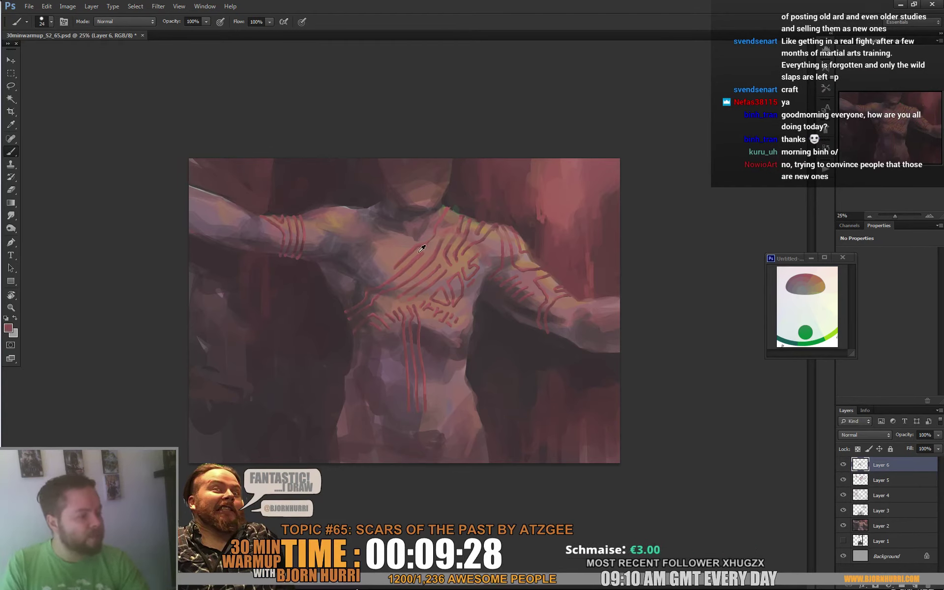
alt+click(419, 254)
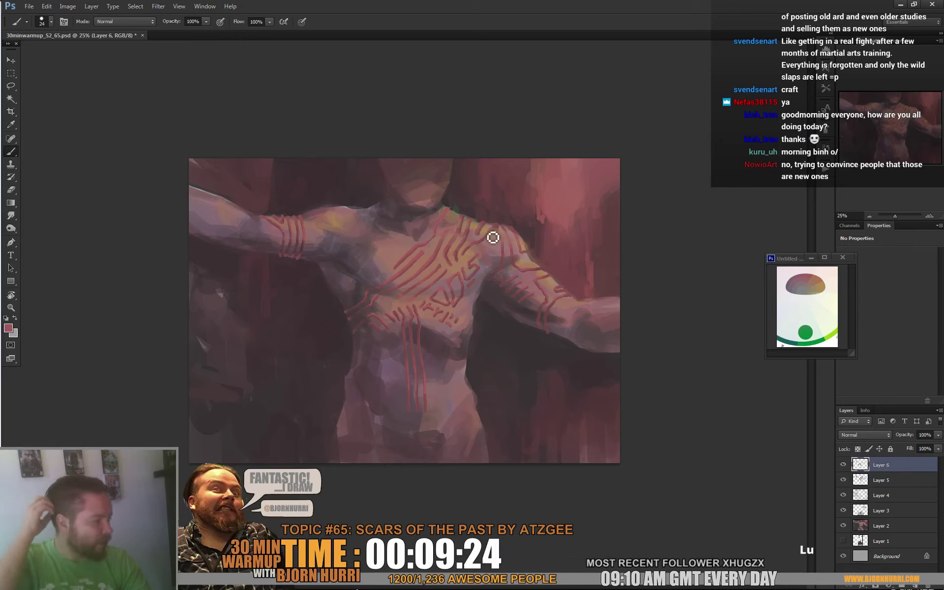
alt+click(507, 248)
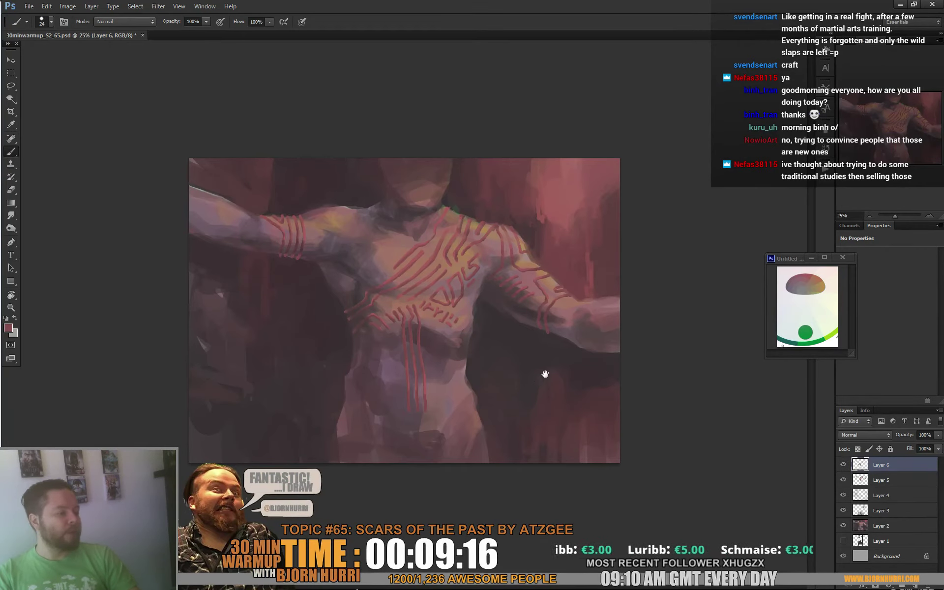
- Add a new layer directly above Layer 4, beneath the scar layers
click(886, 481)
click(889, 494)
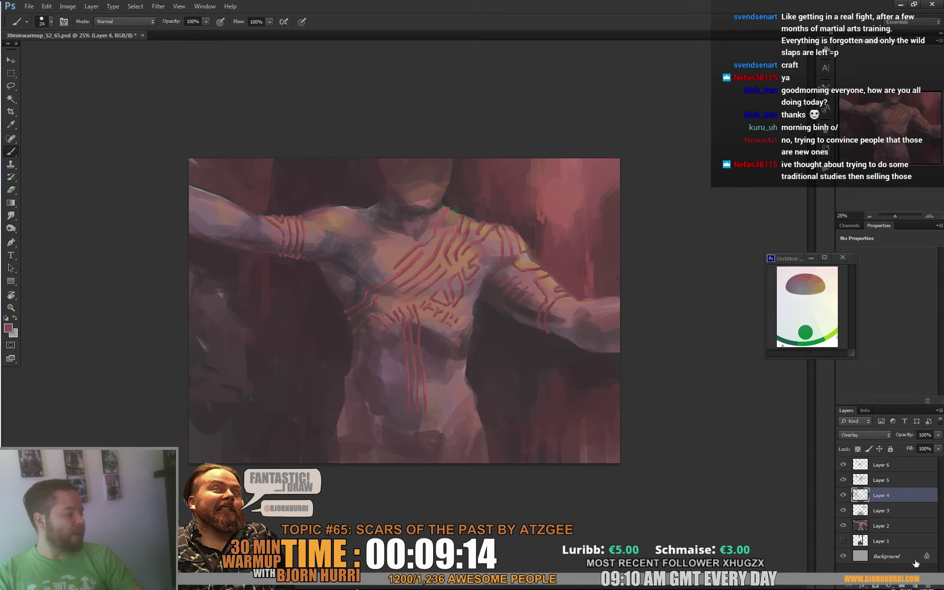
click(915, 586)
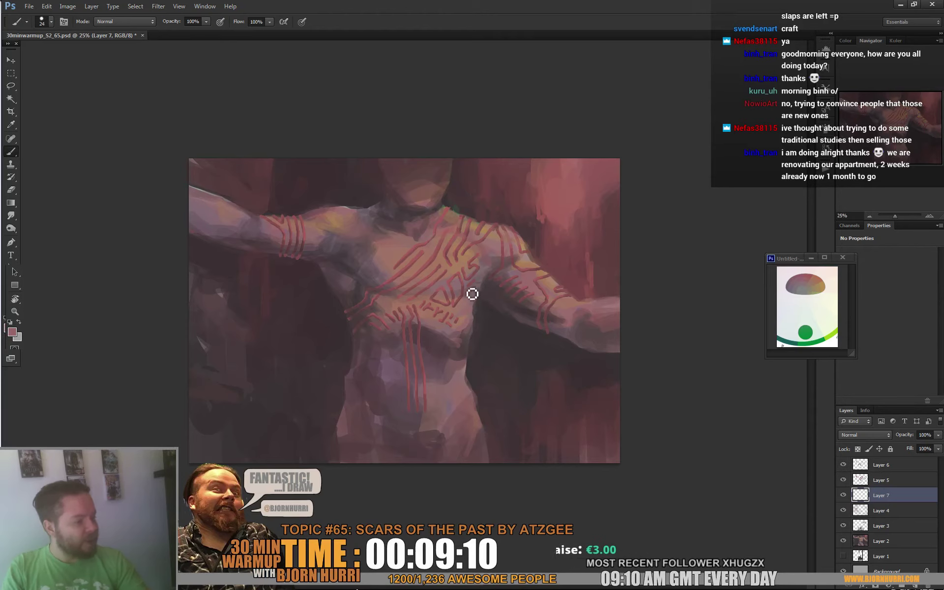
- Paint muted dark green strokes into the background on both sides of the torso with a 93 px brush
alt+click(534, 239)
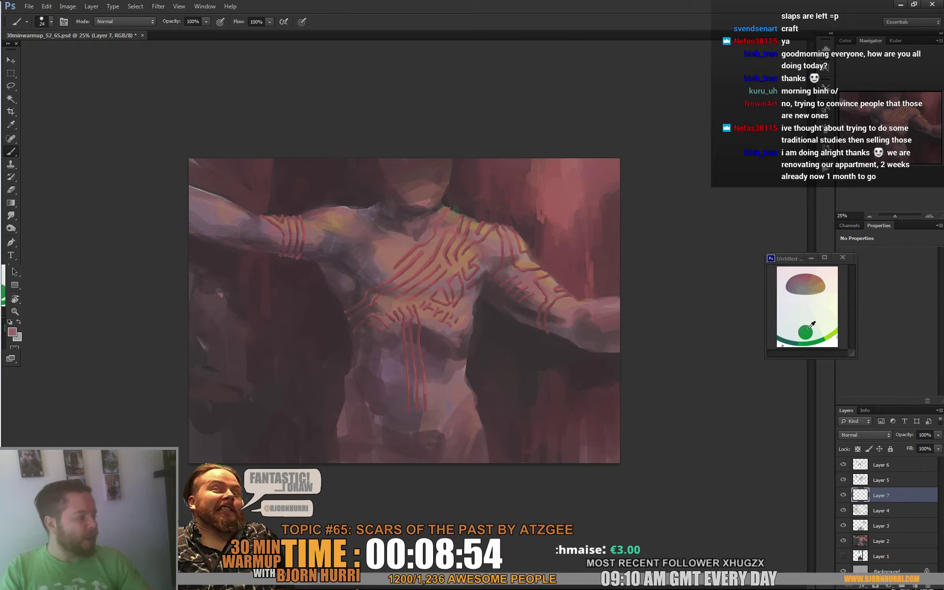
right_click(384, 267)
drag(398, 280, 401, 280)
click(258, 276)
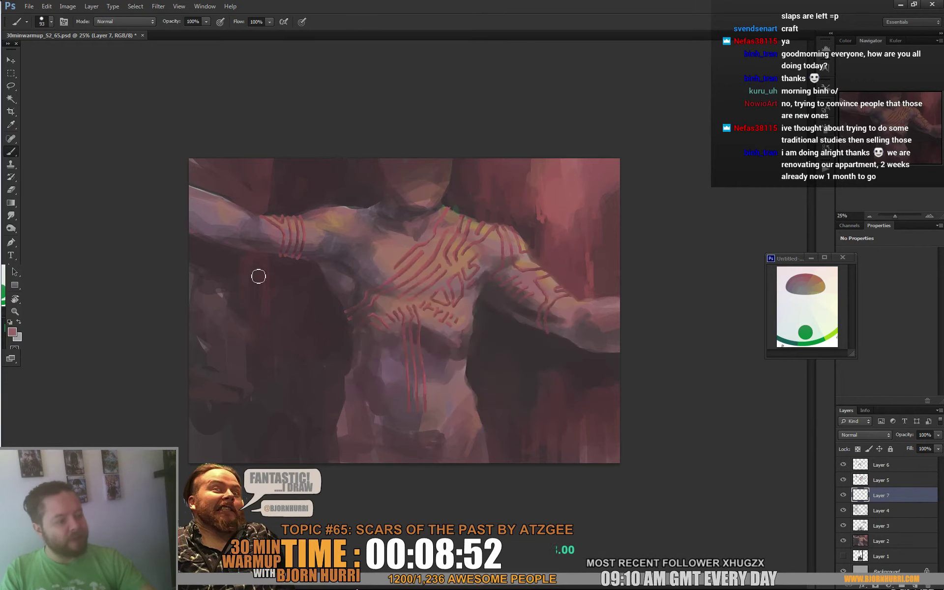
alt+click(271, 318)
drag(274, 295, 287, 388)
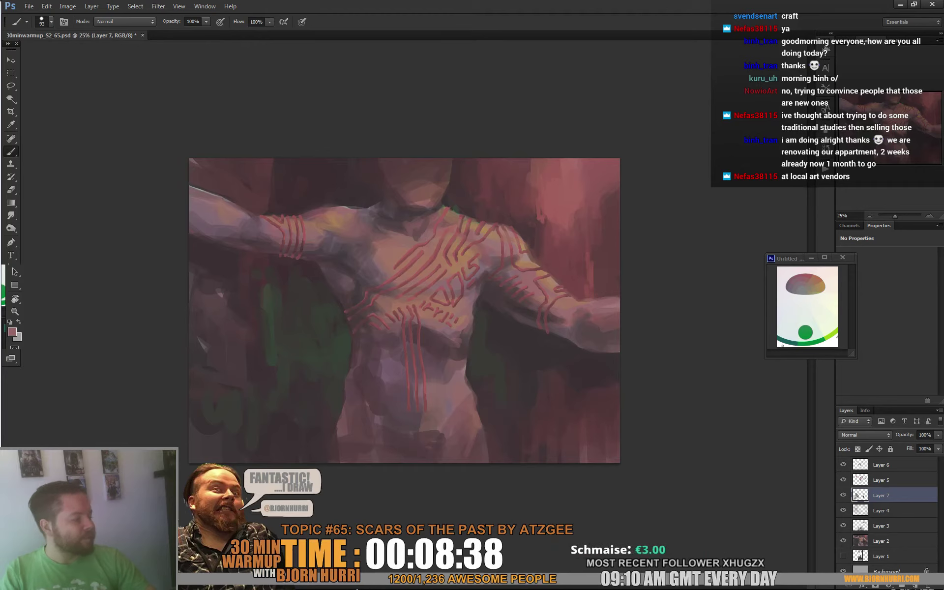
- Block in a brighter green shape under the right-hand arm beside the waist, extending it outward below the arm
drag(483, 326, 493, 322)
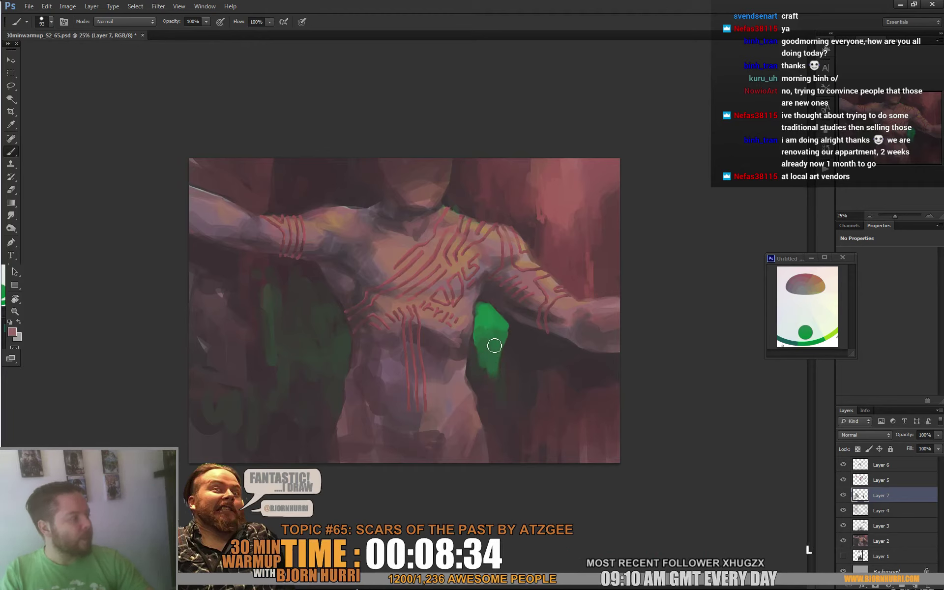
alt+click(485, 338)
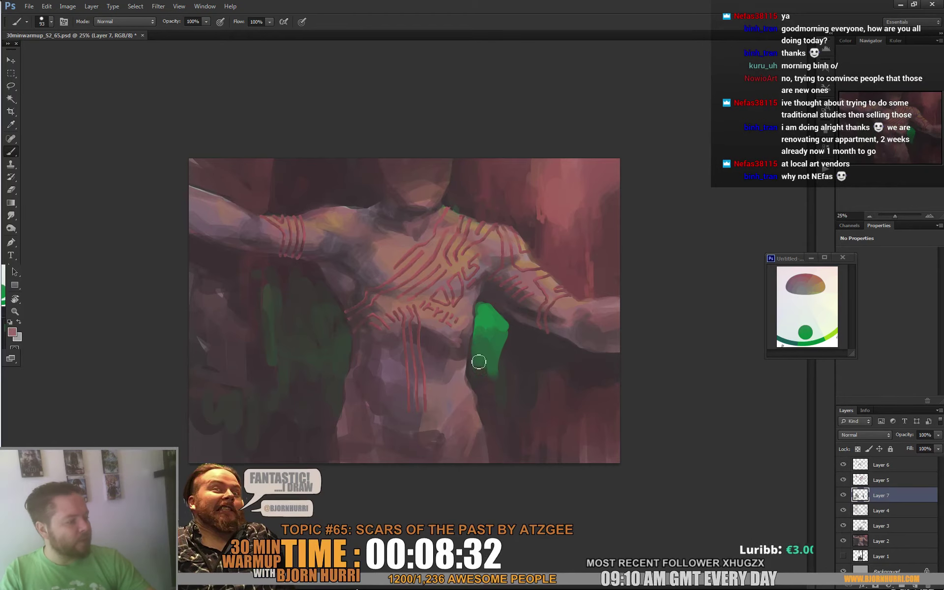
drag(512, 329, 551, 342)
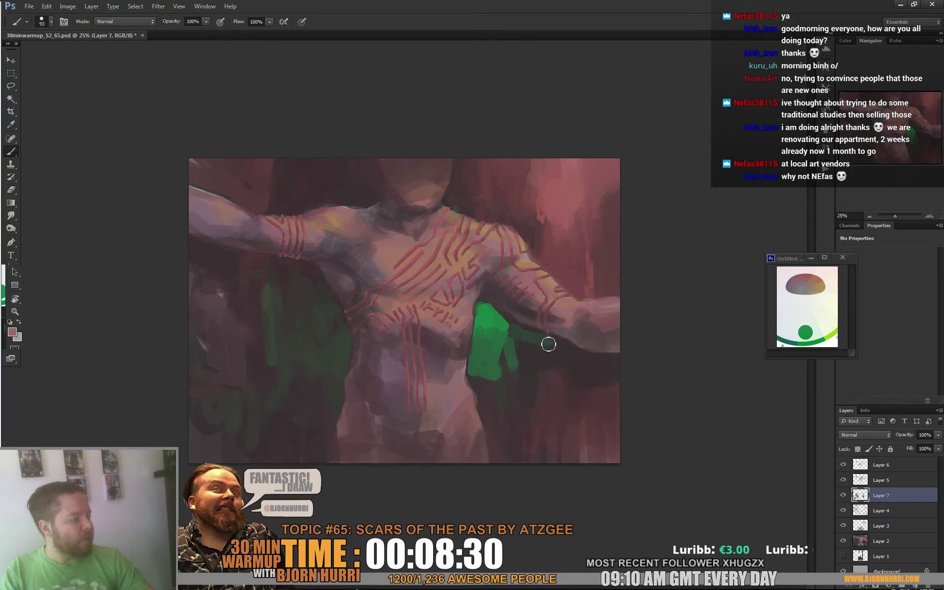
mouse_move(495, 364)
mouse_down()
mouse_move(521, 347)
mouse_move(530, 361)
mouse_up()
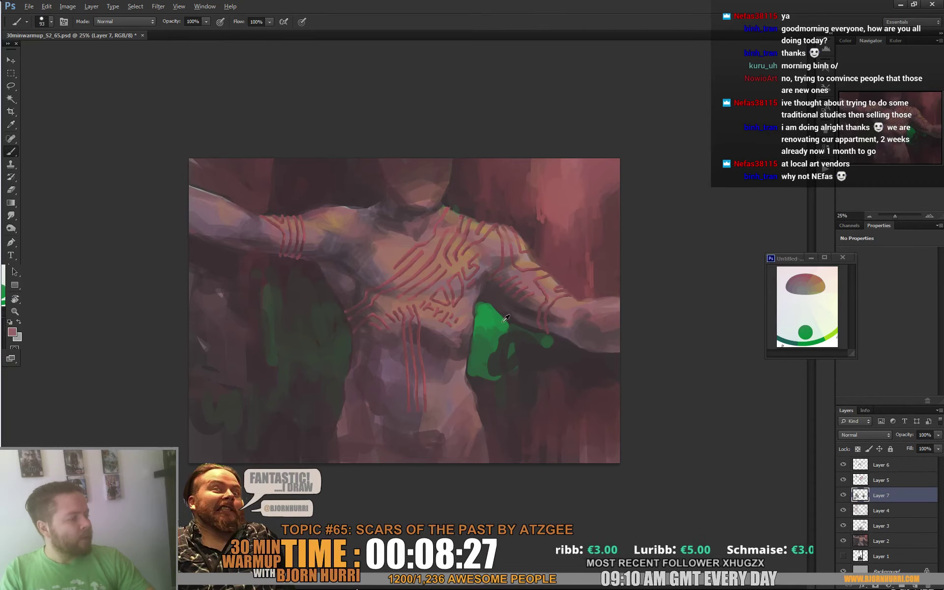
- Paint a bright green block with strokes running down from it left of the torso, and curved dark strokes in the lower-left background
mouse_move(280, 327)
mouse_down()
mouse_move(301, 324)
mouse_move(276, 331)
mouse_move(303, 336)
mouse_move(308, 394)
mouse_up()
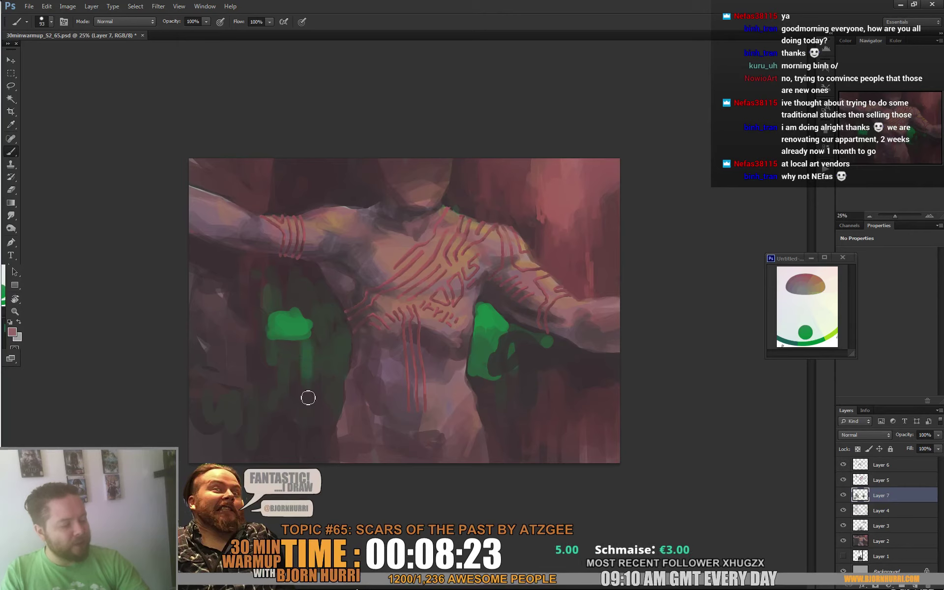
drag(297, 341, 298, 450)
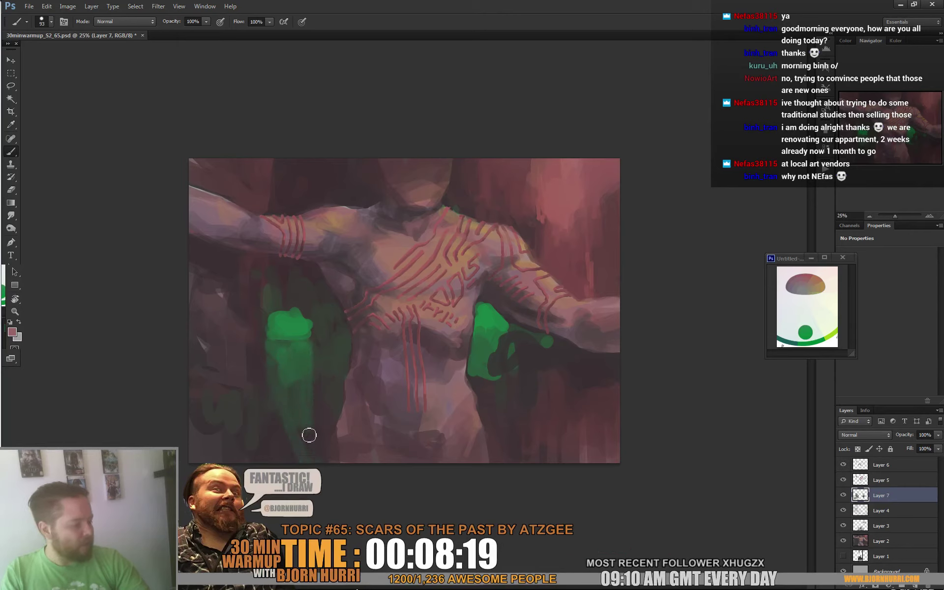
drag(195, 337, 251, 458)
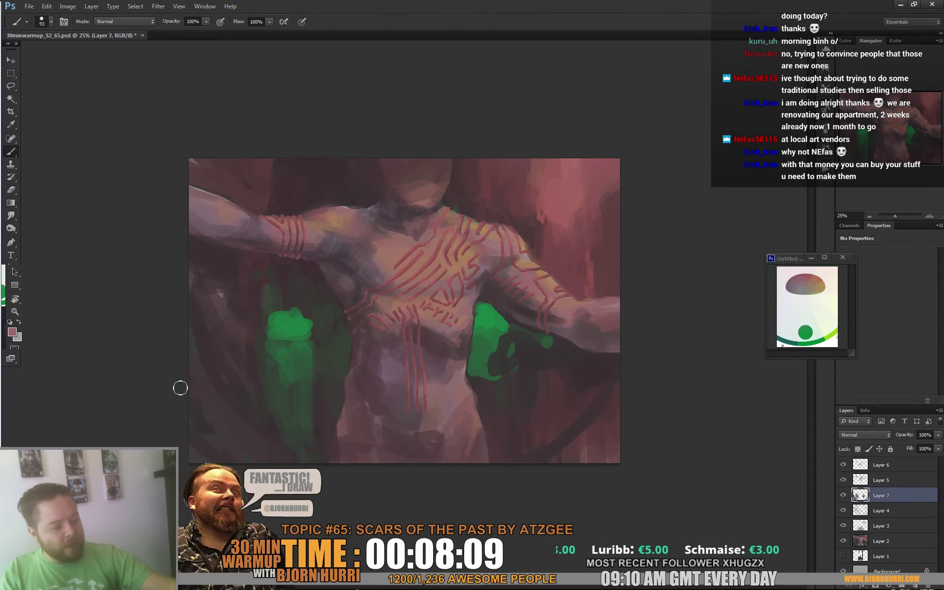
- Paint a lighter diagonal band in the lower-right background with sampled tones, switching to a square brush at 133 px
alt+click(594, 413)
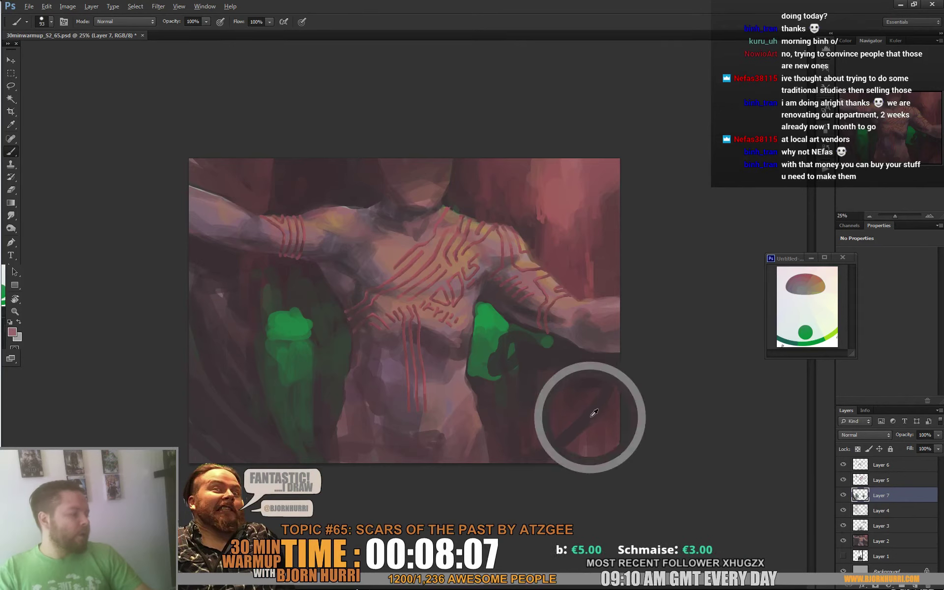
alt+click(572, 457)
mouse_move(610, 403)
mouse_down()
mouse_move(587, 431)
mouse_move(615, 394)
mouse_up()
alt+click(582, 456)
right_click(574, 436)
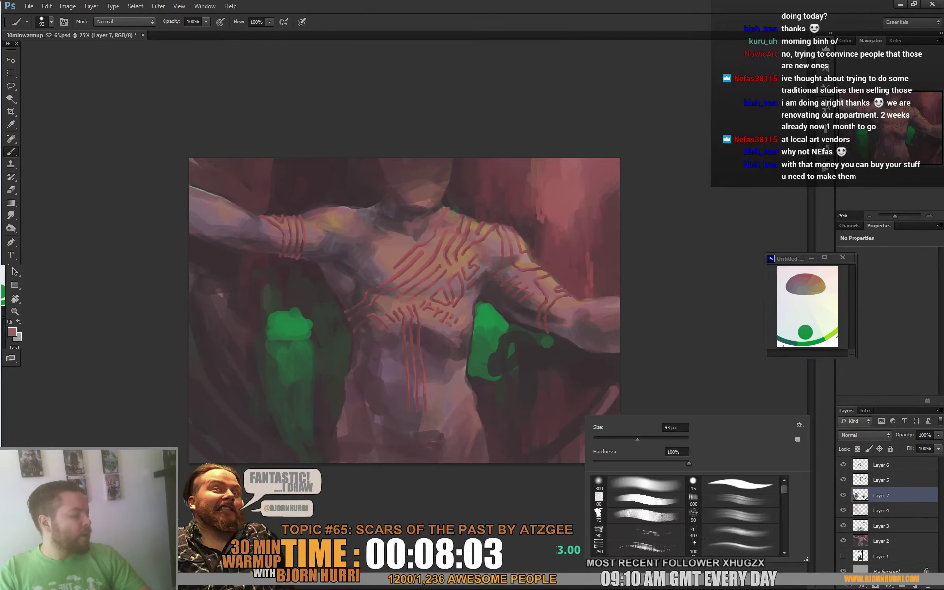
click(640, 500)
drag(632, 439, 637, 439)
click(625, 380)
alt+click(604, 408)
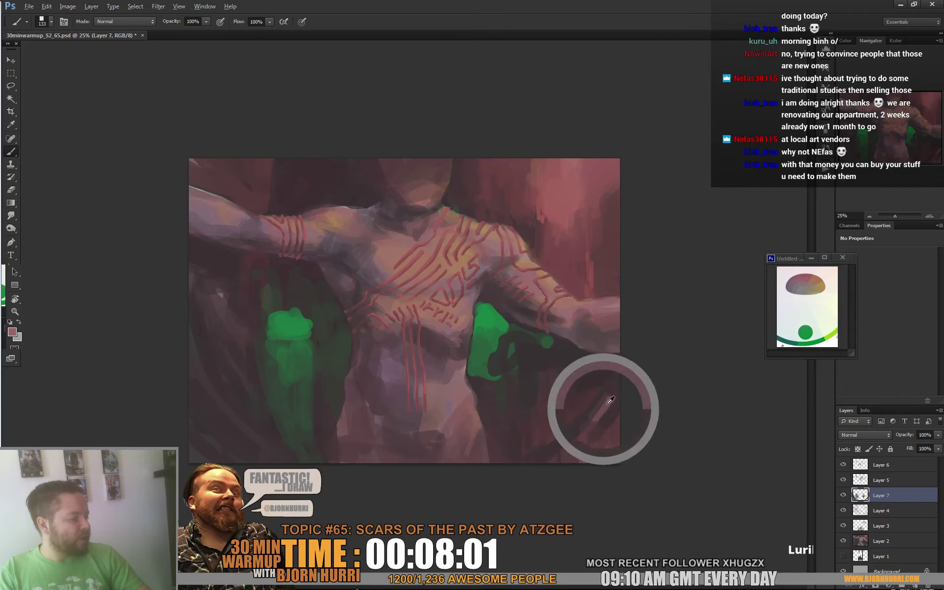
drag(609, 404, 574, 447)
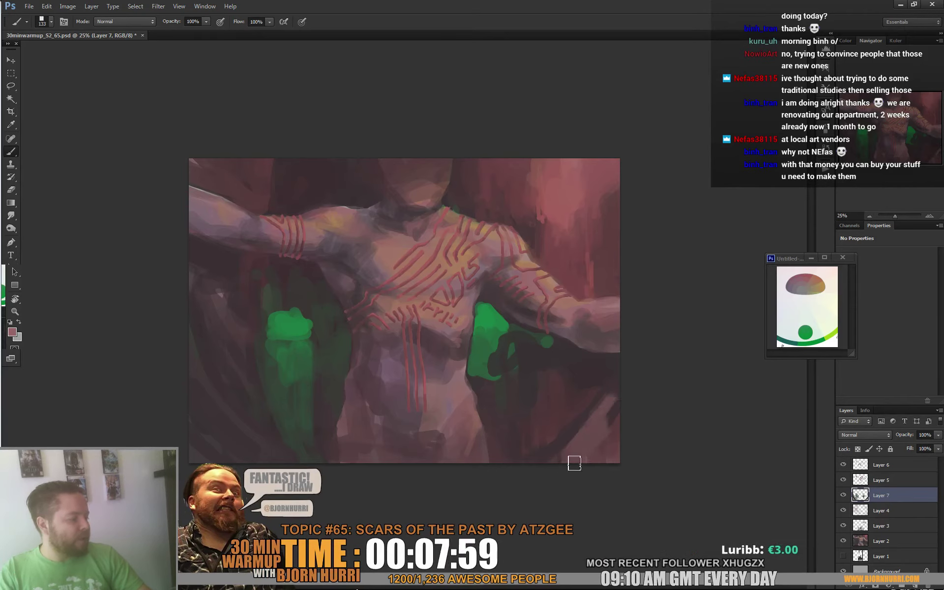
- Cover the lower part of the right-hand green shape with sampled dark green and background tones, extending it down beside the hip
alt+click(502, 348)
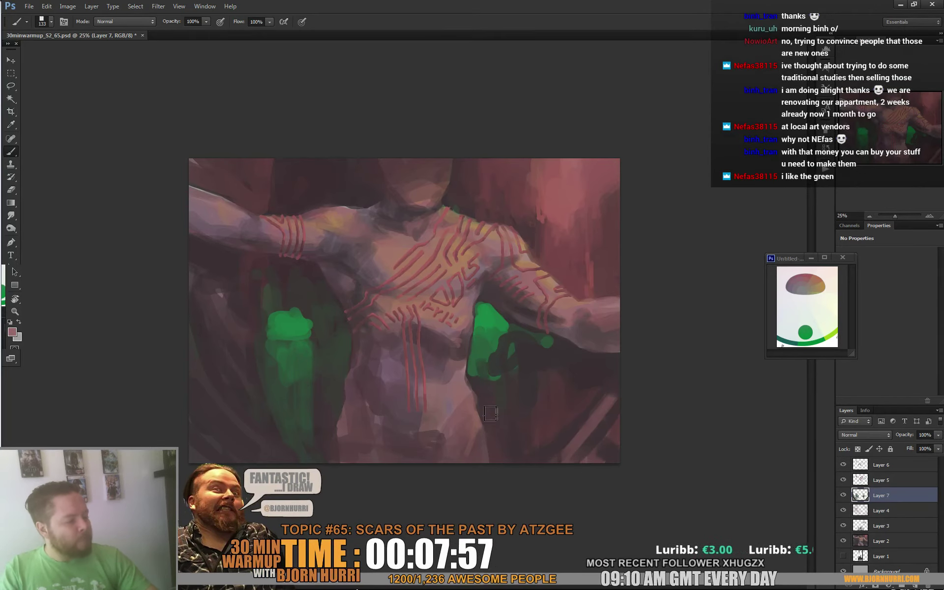
alt+click(479, 365)
drag(474, 365, 488, 416)
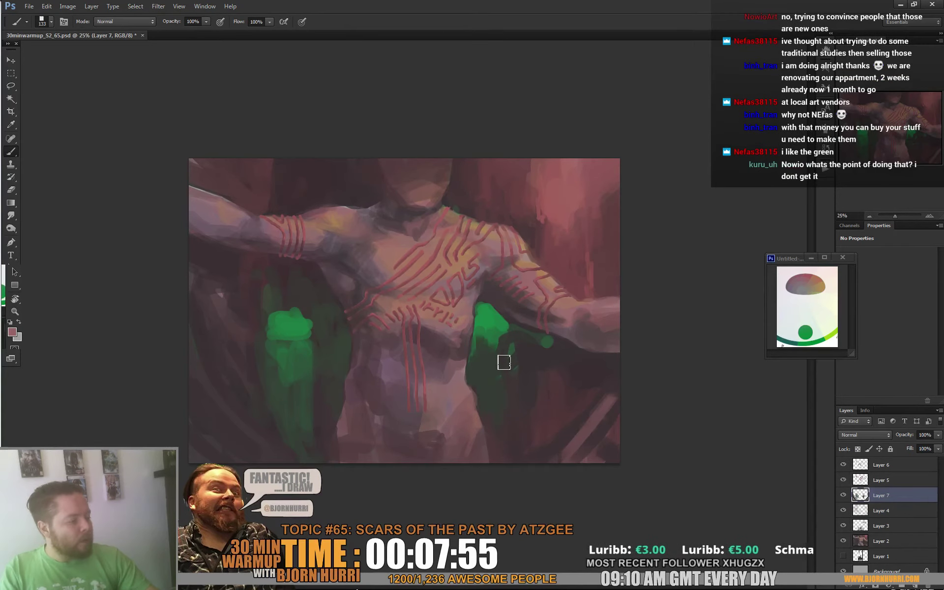
mouse_move(506, 345)
mouse_down()
mouse_move(519, 333)
mouse_move(553, 339)
mouse_up()
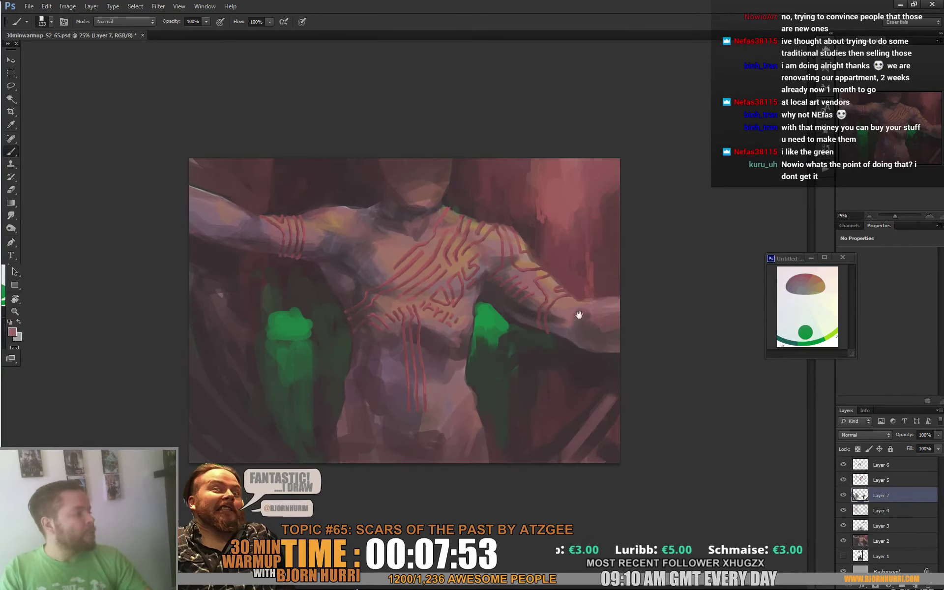
- Erase the upper part of the right-hand green shape with a 70 px eraser to flatten its top
key(e)
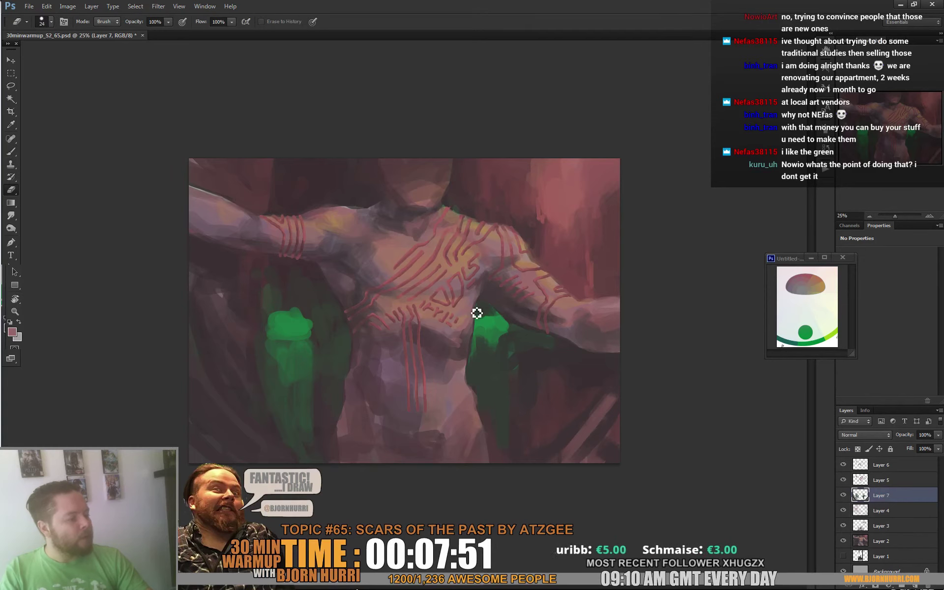
right_click(525, 300)
drag(543, 324, 565, 323)
drag(478, 315, 519, 329)
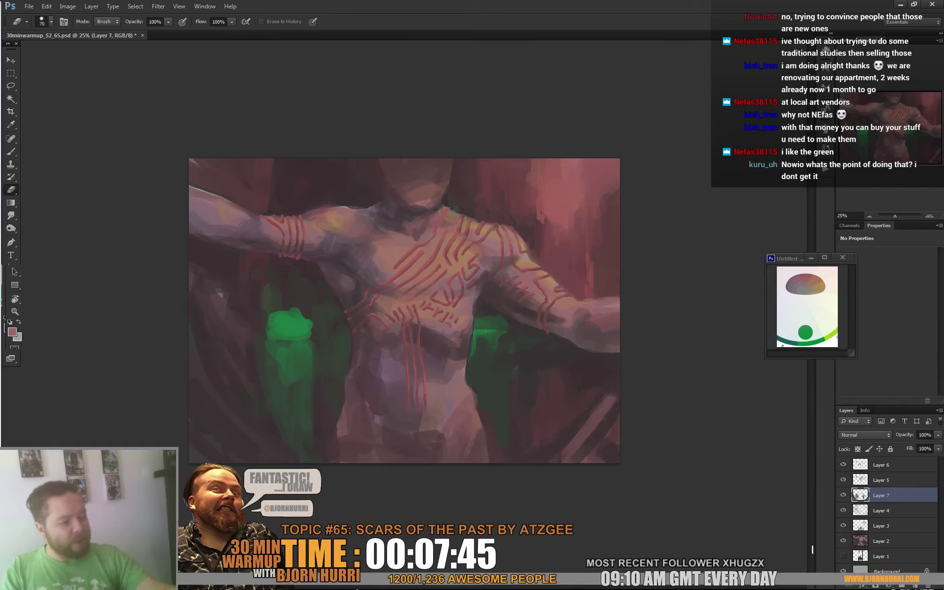
- Reshape the left-hand green block into a box form with the square 133 px brush, using sampled dark and green tones
key(b)
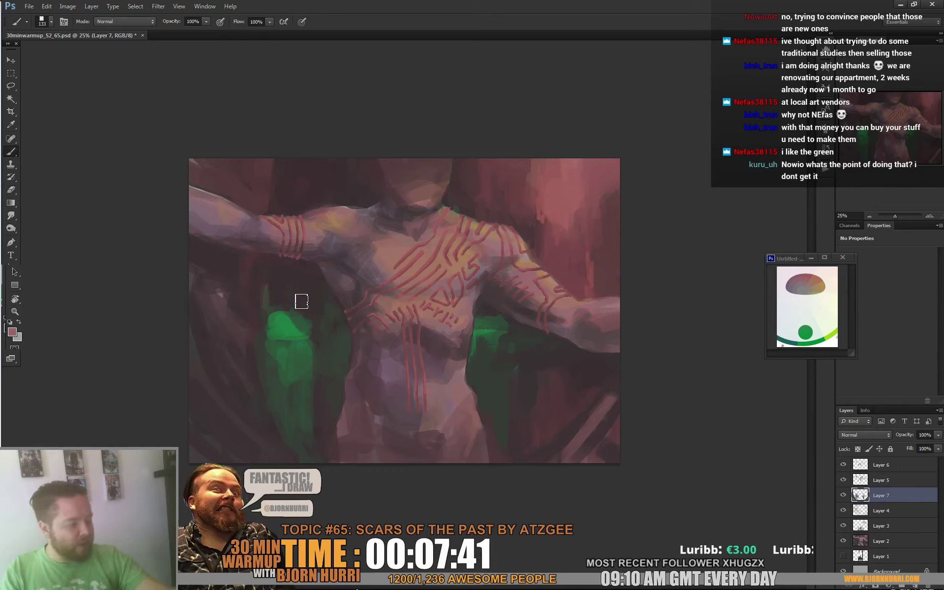
drag(281, 311, 320, 353)
alt+click(326, 334)
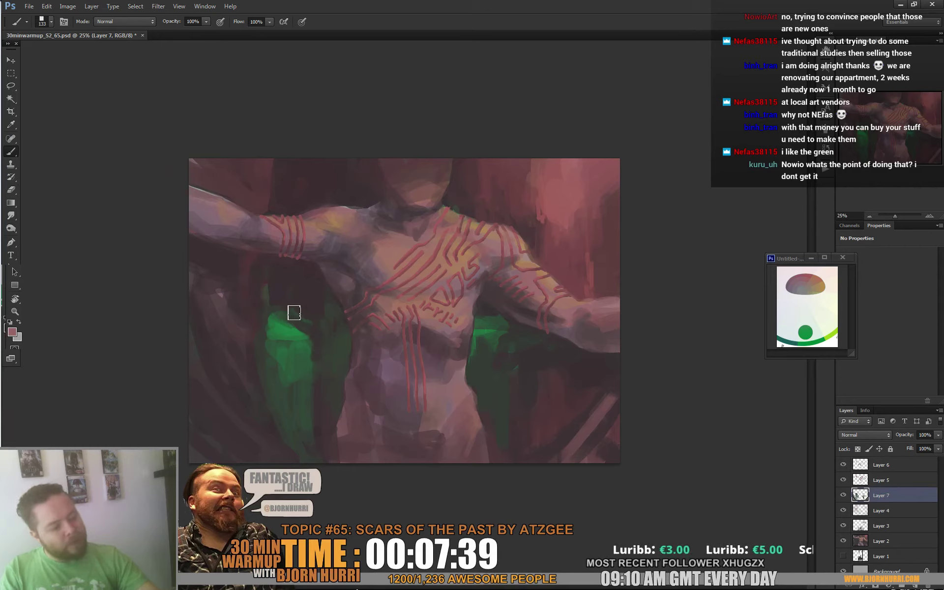
alt+click(310, 326)
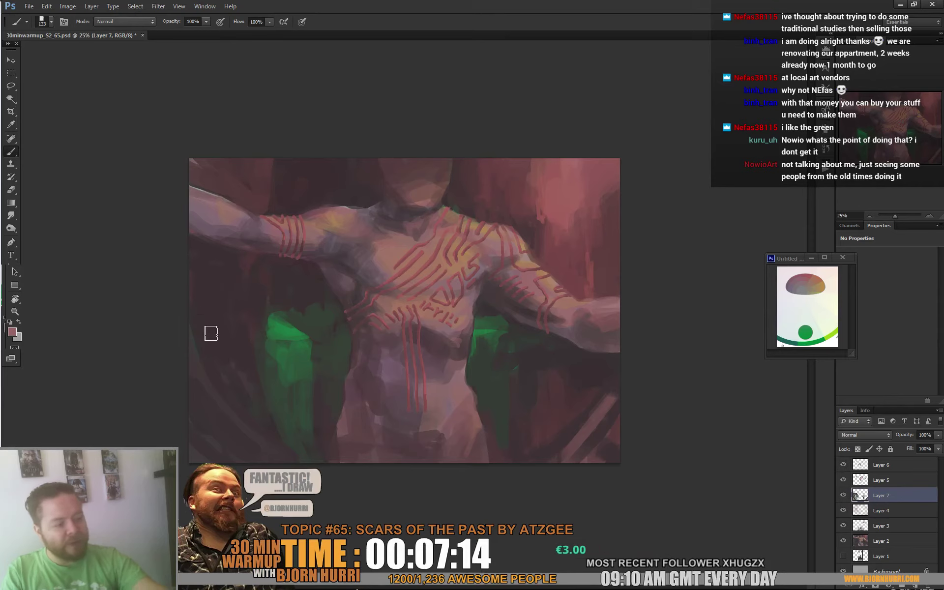
- Paint a curved band in the lower-left background with sampled tones, and straighten the green box's outer edge with dark background colour
alt+click(220, 388)
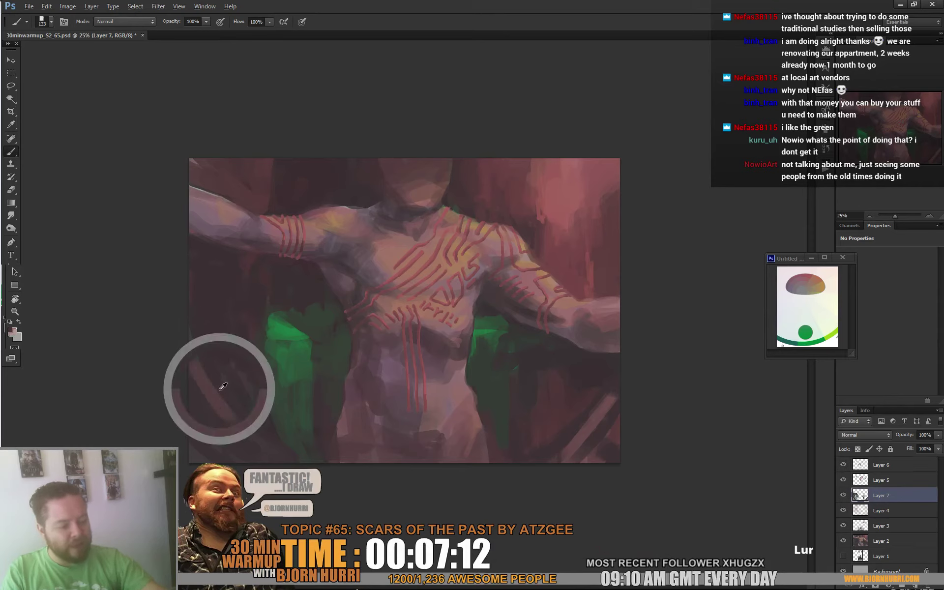
alt+click(210, 402)
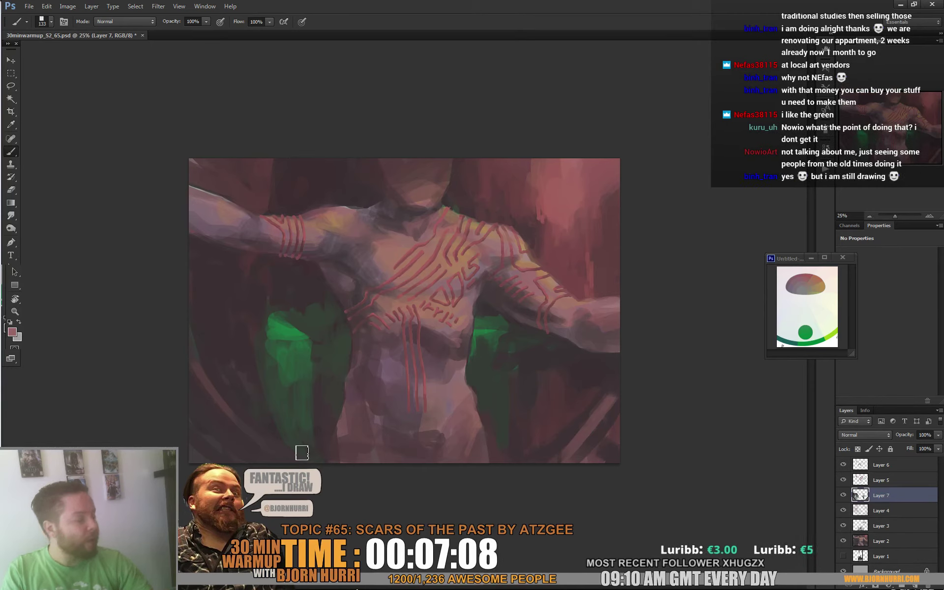
alt+click(251, 371)
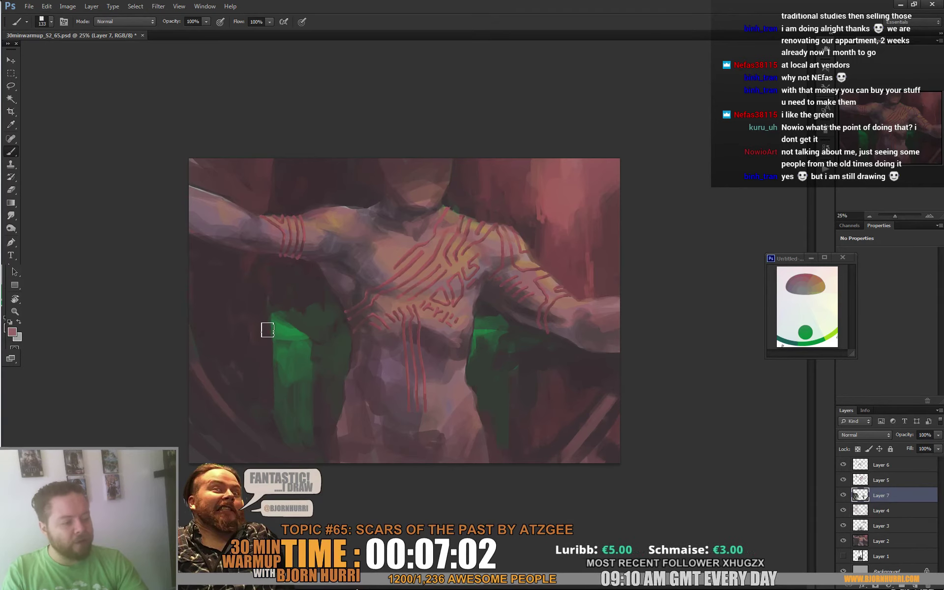
- Clean up the left-hand green box's outer edge and the background above it with a 41 px brush and sampled colours
right_click(291, 325)
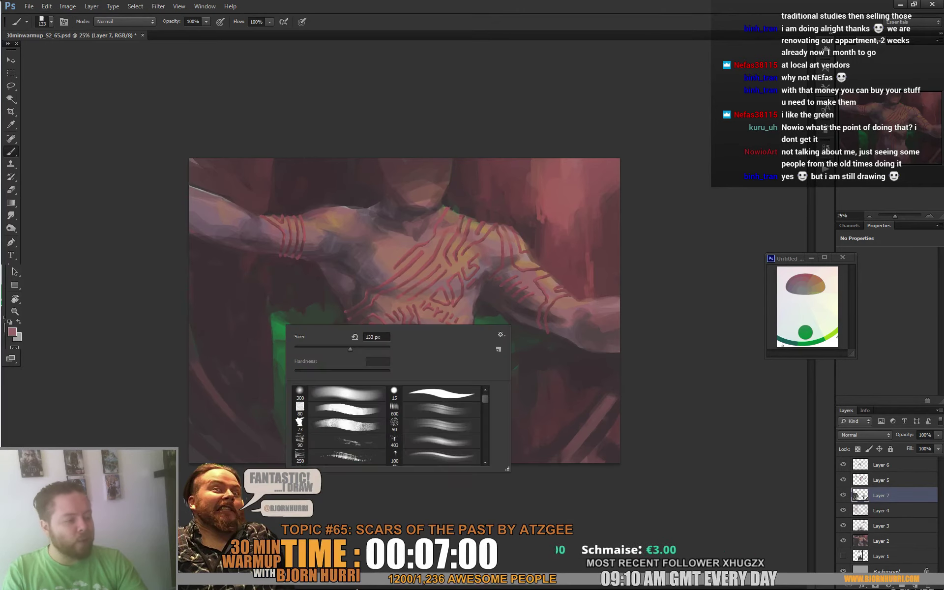
double_click(377, 337)
drag(273, 315, 278, 352)
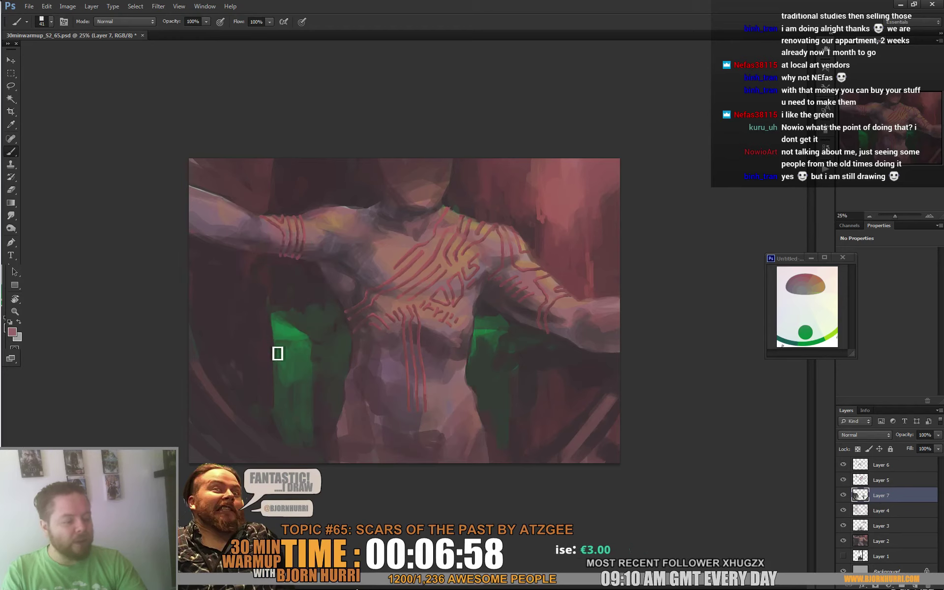
alt+click(267, 344)
drag(272, 313, 274, 306)
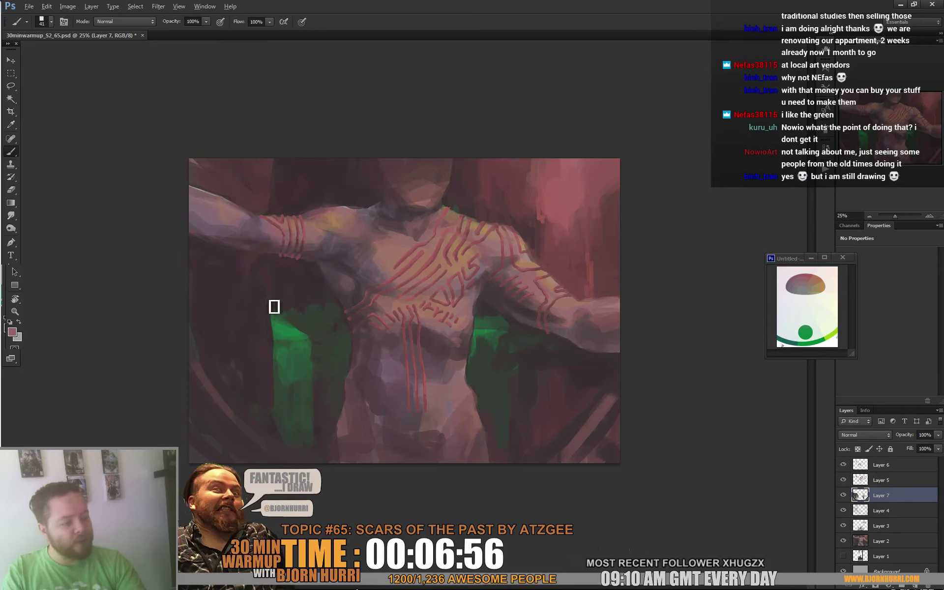
alt+click(269, 286)
alt+click(278, 298)
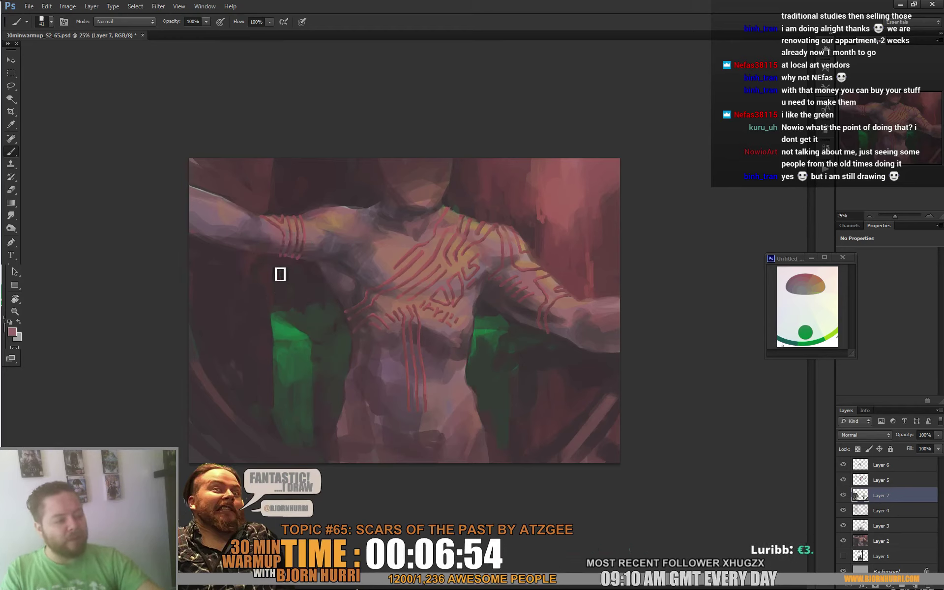
alt+click(268, 204)
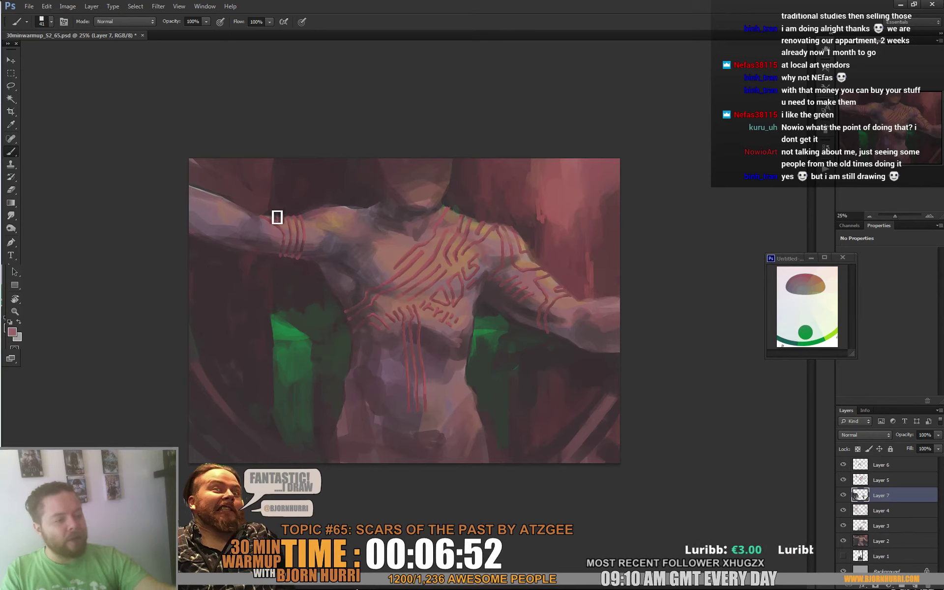
- Paint a straight vertical edge in the background above the left-hand arm with sampled dark and red tones
mouse_move(281, 213)
mouse_down()
mouse_move(282, 144)
mouse_move(281, 186)
mouse_move(282, 156)
mouse_up()
alt+click(199, 163)
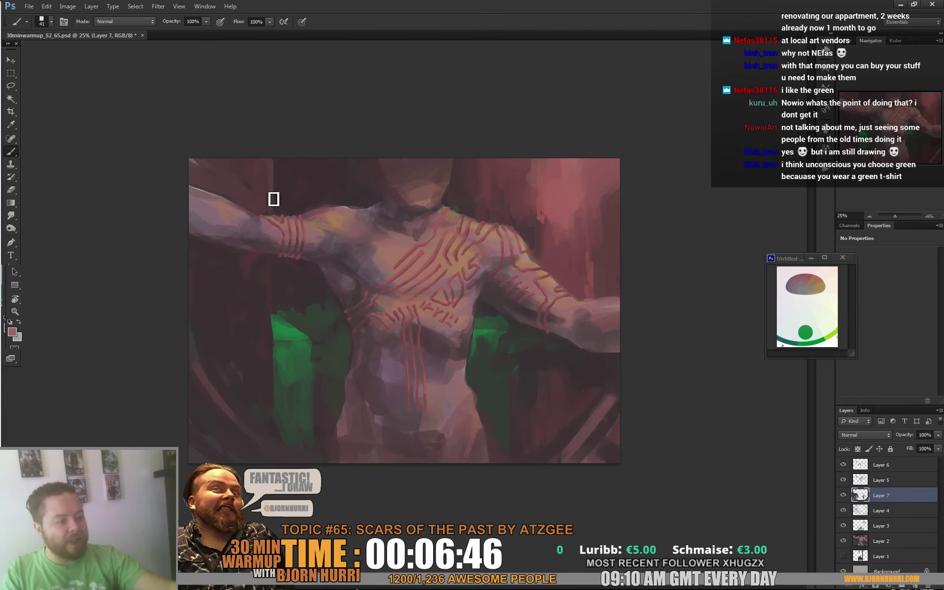
alt+click(272, 175)
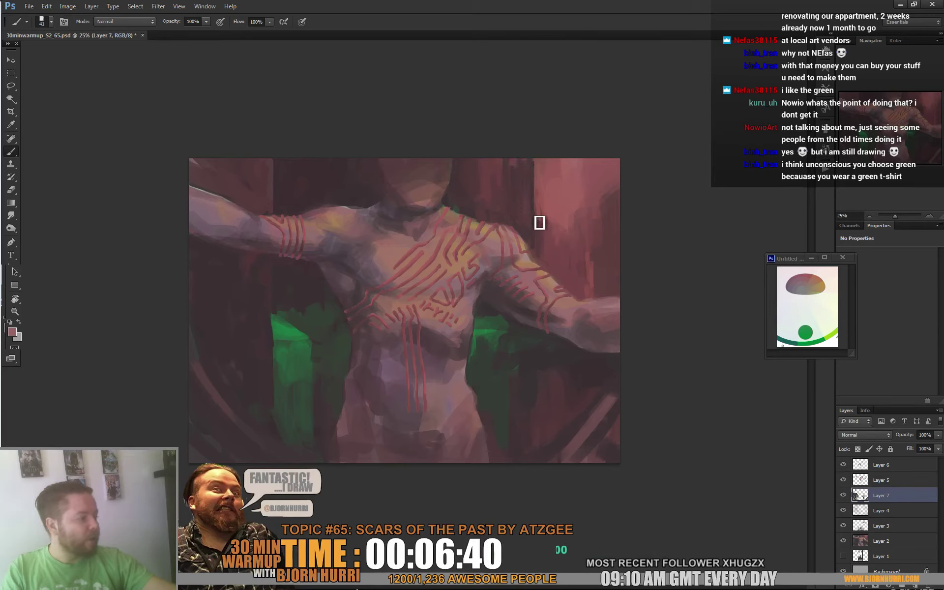
- Define a vertical boundary between the dark and light red background above the right-hand shoulder with larger brush sizes and sampled tones
right_click(531, 200)
click(565, 220)
click(522, 160)
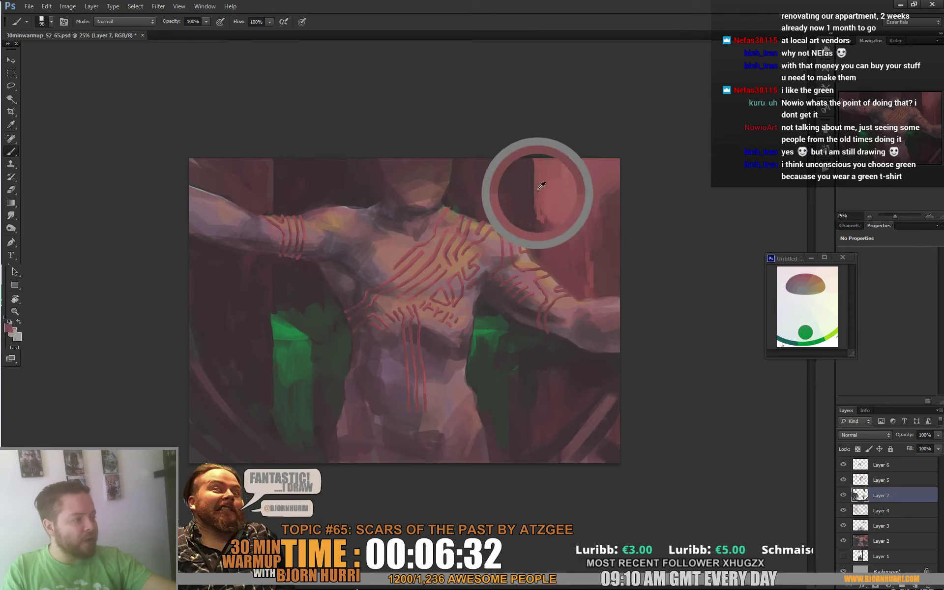
right_click(559, 217)
click(591, 240)
alt+click(545, 215)
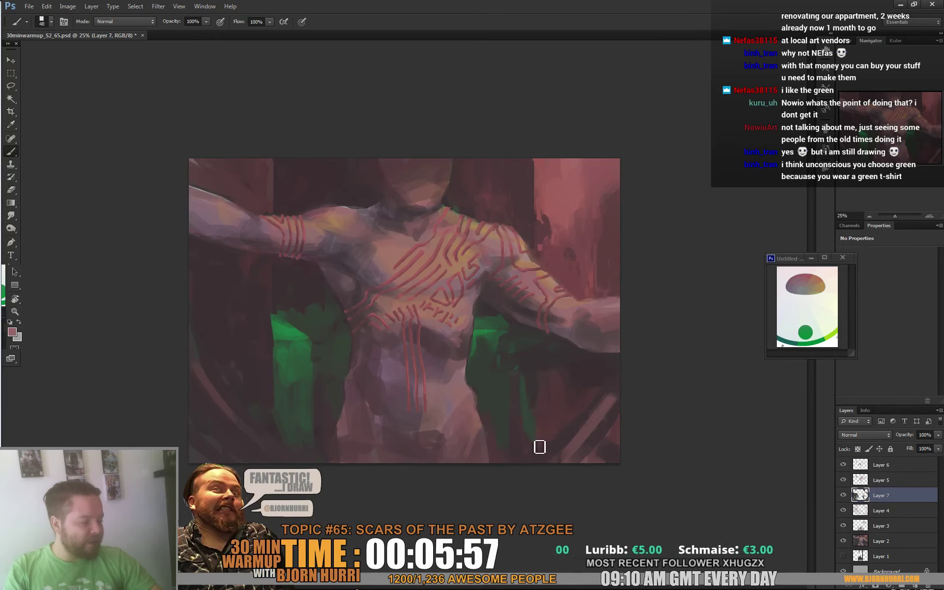
- Extend the light red background plane below the right-hand arm with a 99 px brush, and touch up with colours sampled from the neck and green box
right_click(573, 360)
click(625, 384)
alt+click(572, 241)
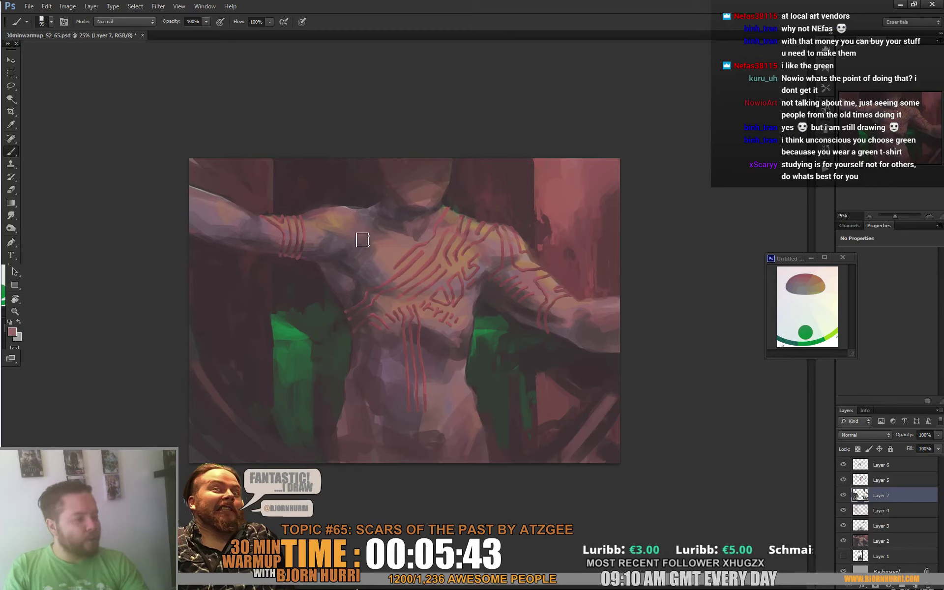
alt+click(383, 222)
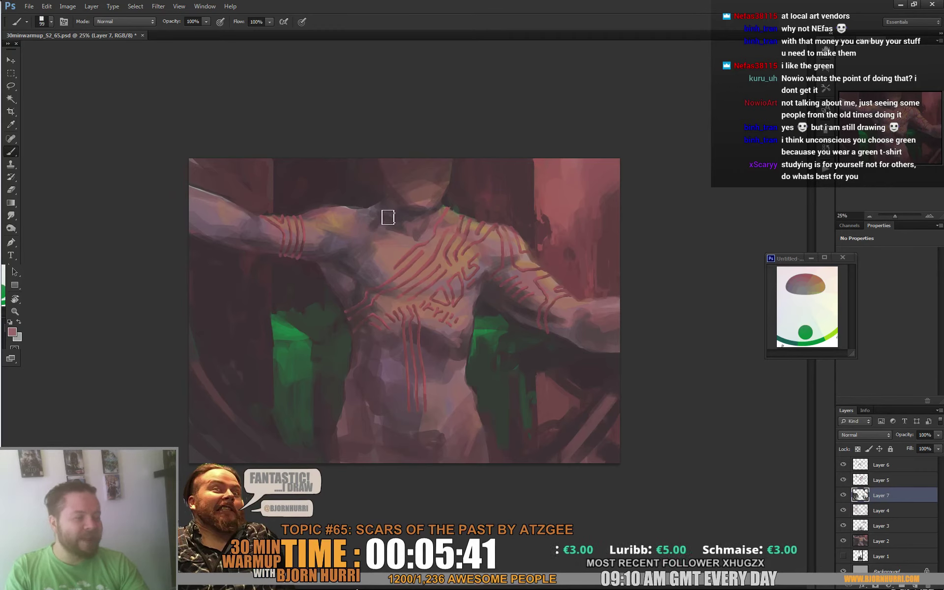
alt+click(291, 307)
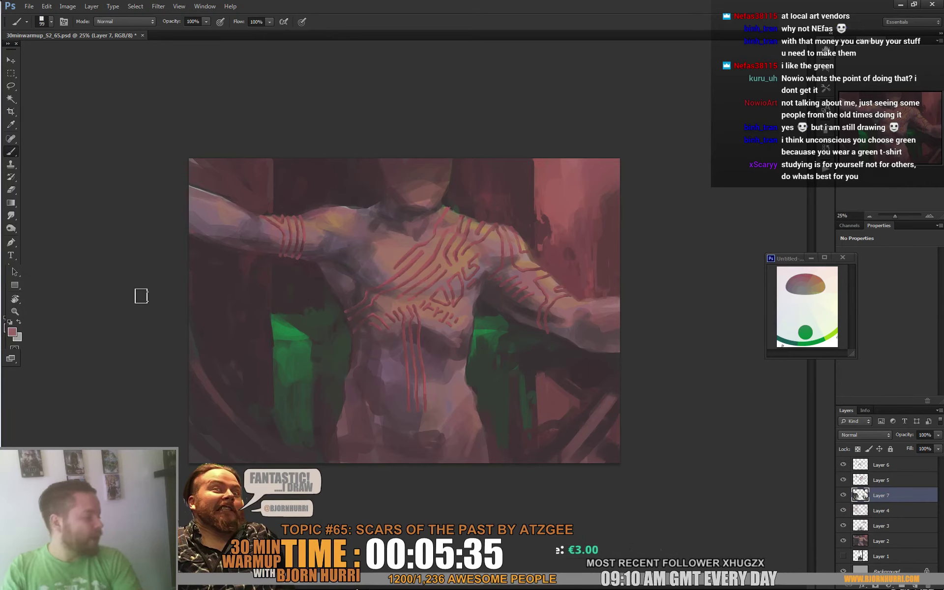
- Stamp all visible layers into a new layer and soften the lower background with the 391 px Smudge tool at 52% strength
key(ctrl+shift+alt+e)
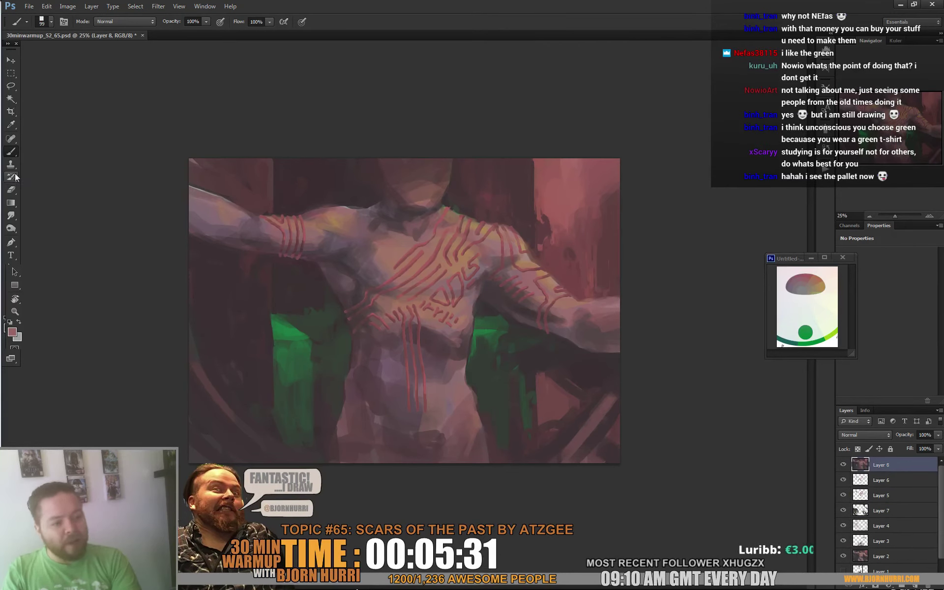
click(14, 220)
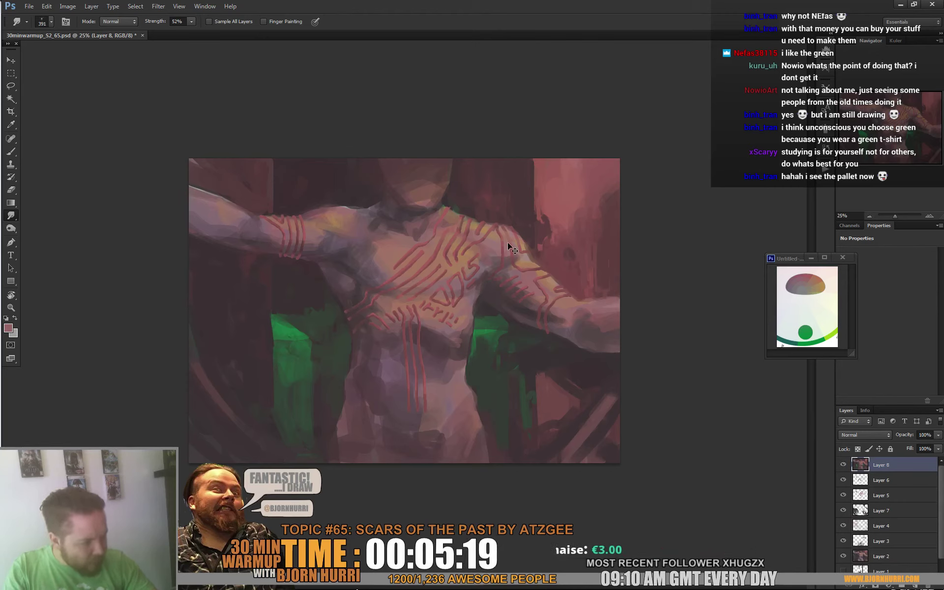
key(b)
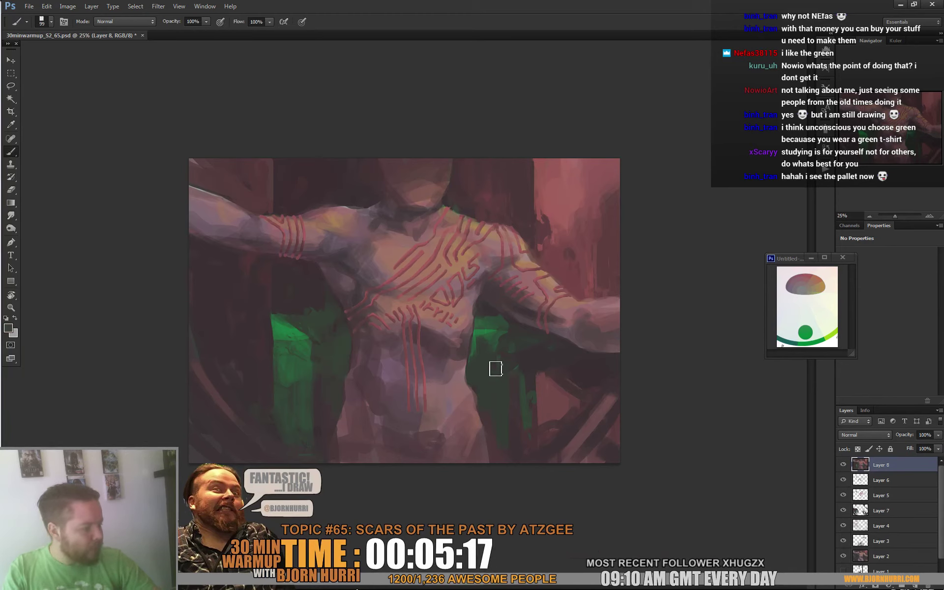
click(11, 215)
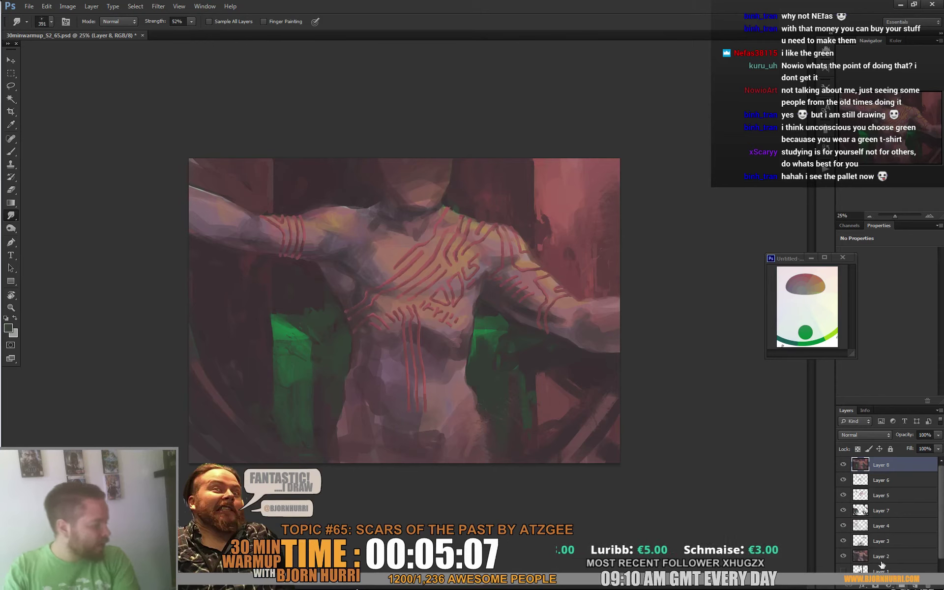
- Add a Hue/Saturation adjustment layer with saturation +54 and fill its mask with black
click(891, 586)
click(880, 463)
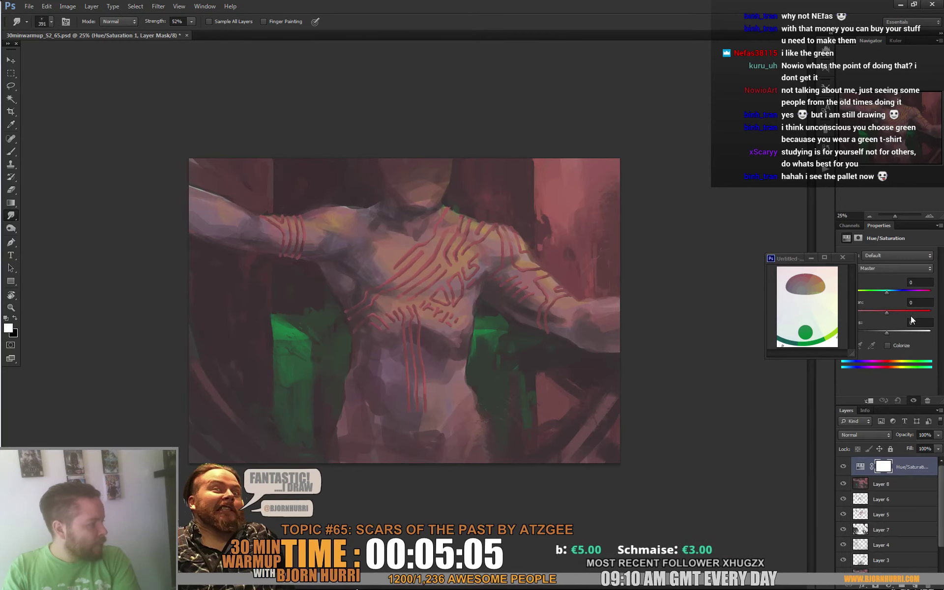
drag(888, 311, 913, 314)
key(ctrl+a)
key(x)
key(x)
key(Delete)
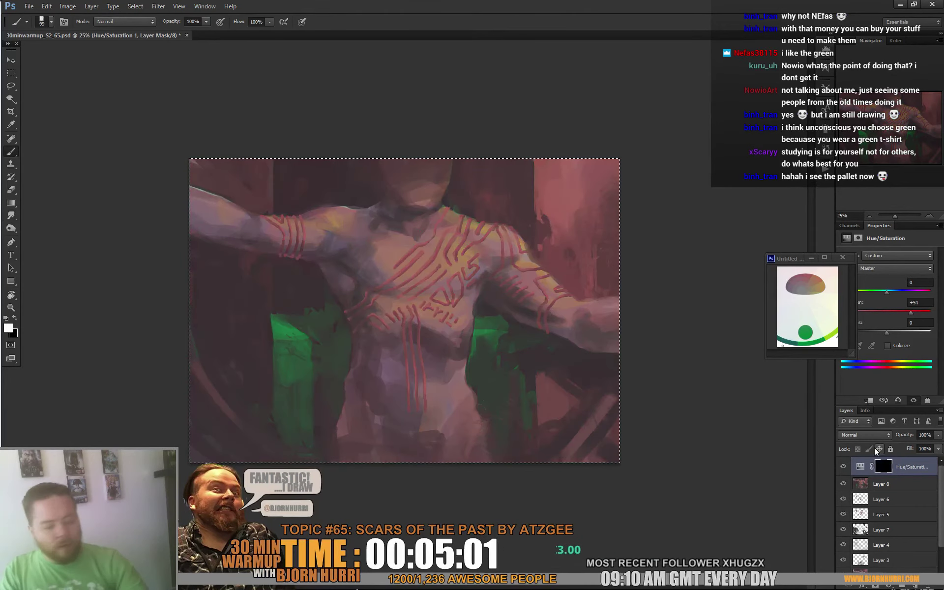
- Reveal the saturation boost on the chest and the upper-right background by painting its mask white with a textured brush enlarged to 380 px
key(b)
right_click(474, 219)
click(480, 213)
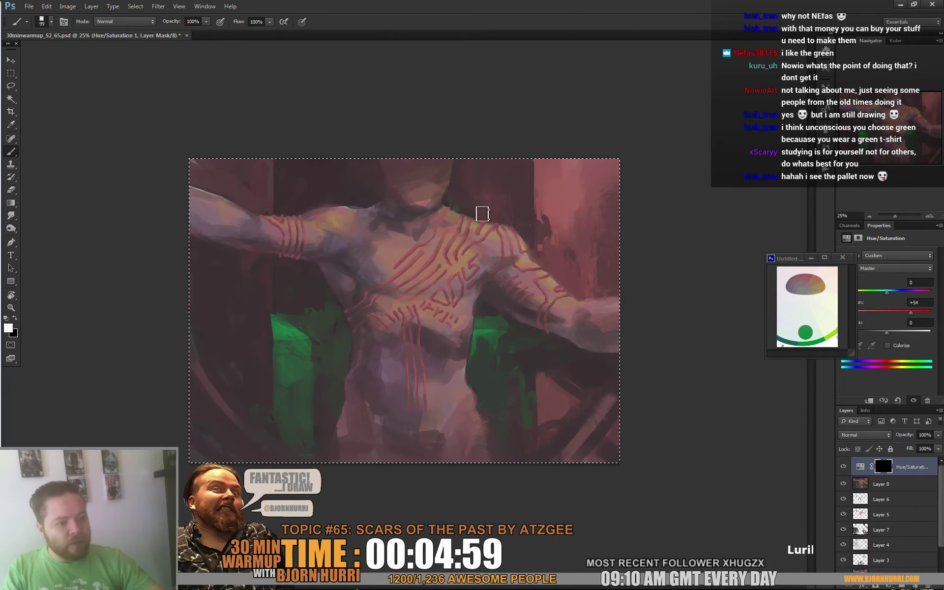
right_click(420, 214)
drag(619, 341, 619, 329)
scroll(524, 315, up, 5)
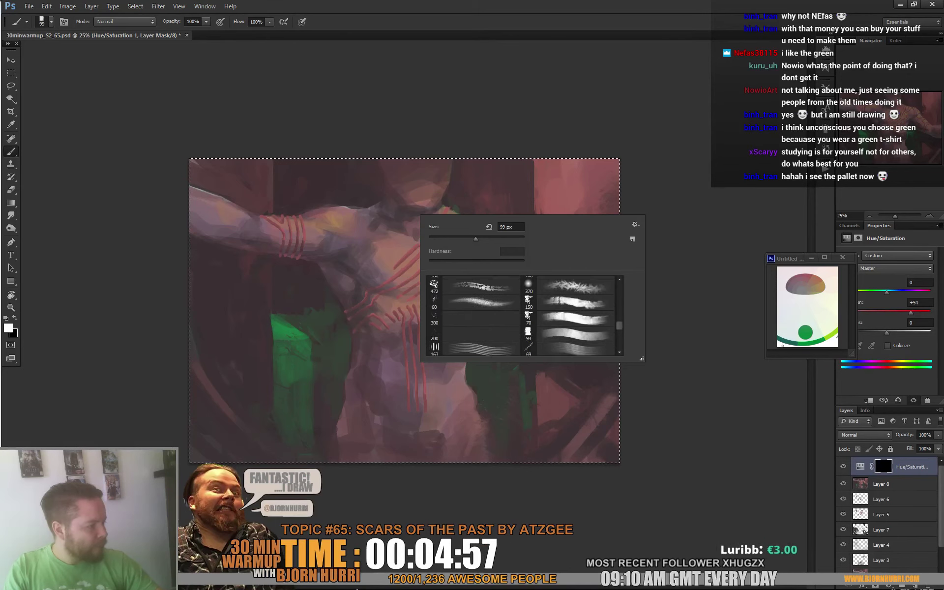
scroll(573, 315, up, 3)
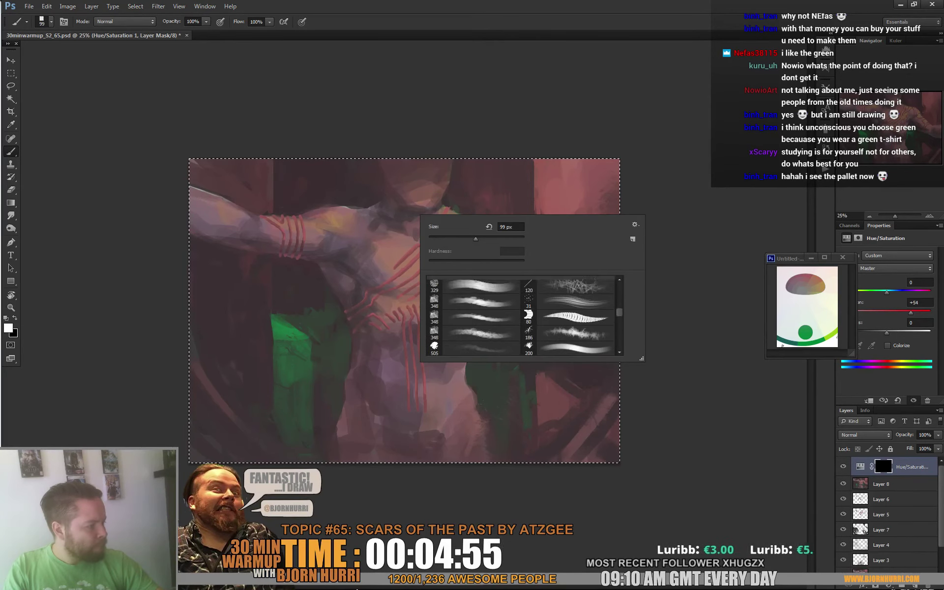
double_click(573, 307)
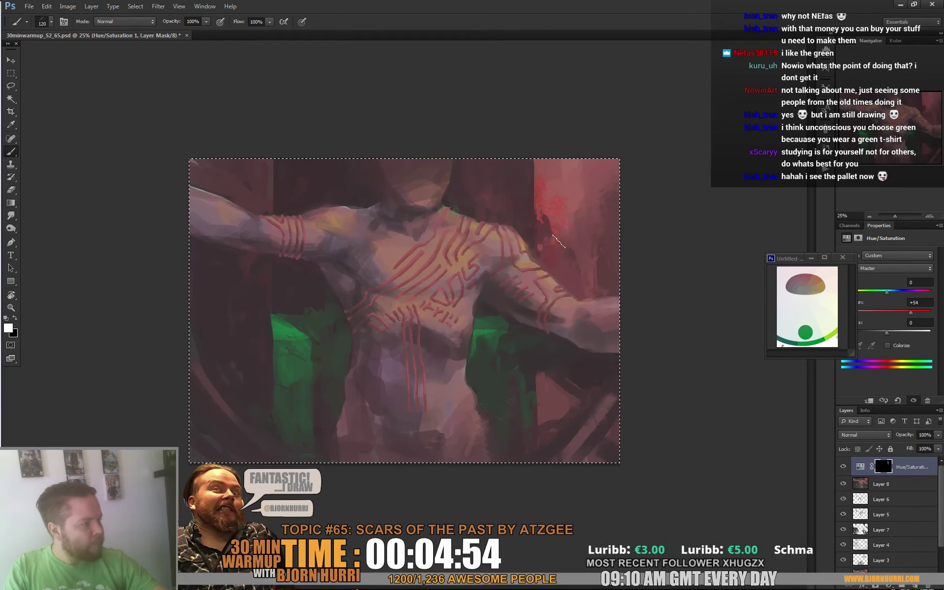
key(ctrl+z)
right_click(545, 214)
drag(605, 238, 623, 238)
key(Return)
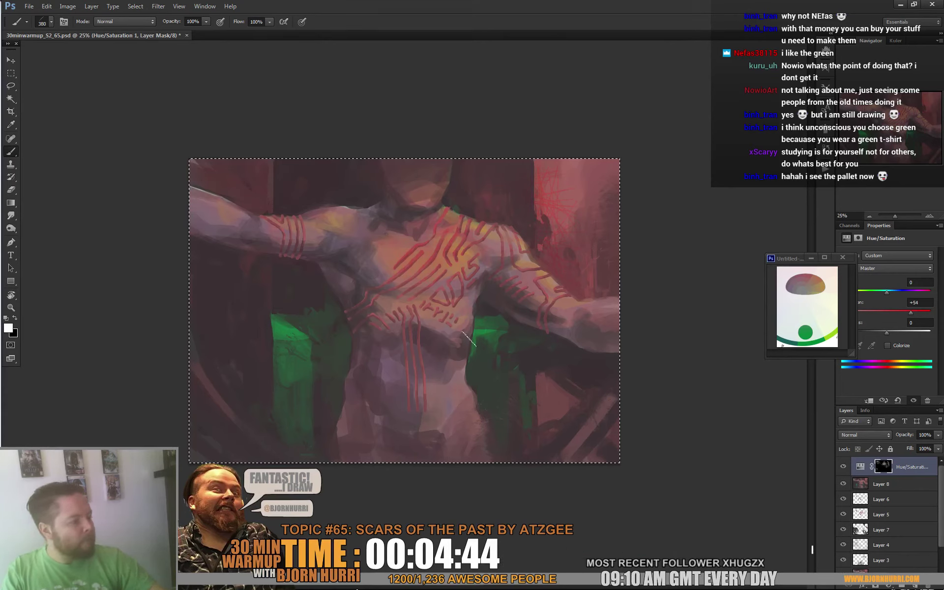
key(ctrl+d)
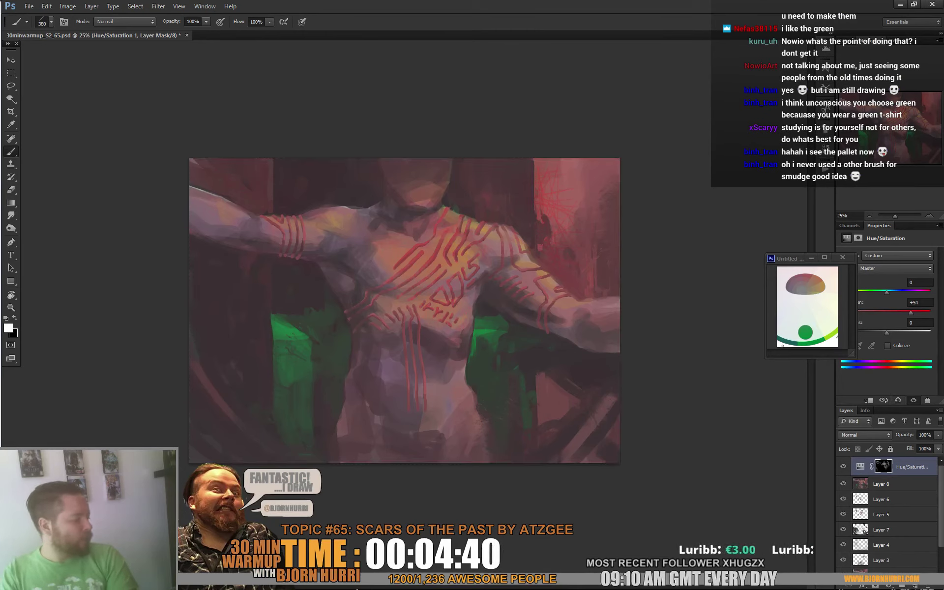
- Create a Color Dodge layer and add a sampled orange glow over the chest and right-hand shoulder with a soft round 1289 px brush
click(916, 586)
click(857, 436)
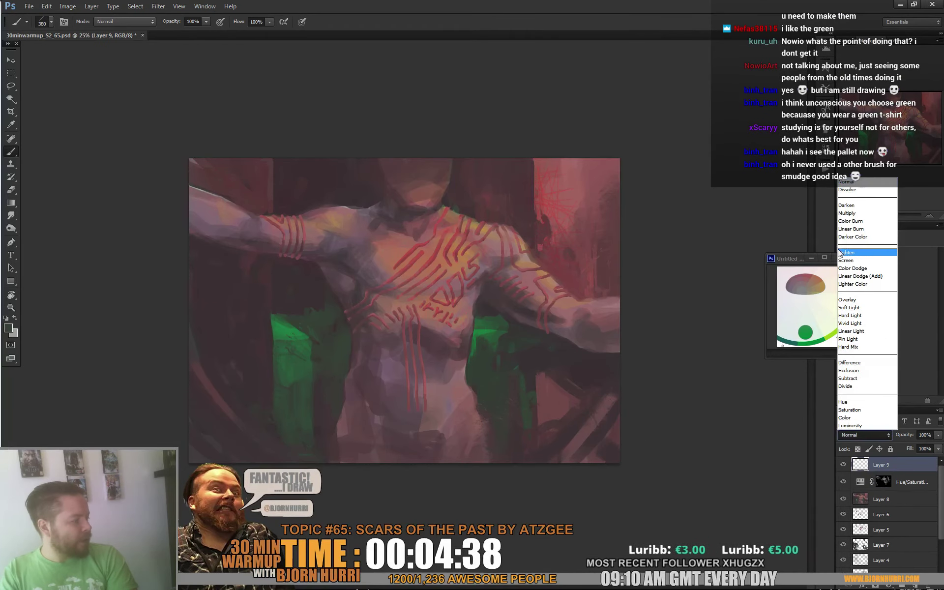
click(856, 269)
alt+click(820, 279)
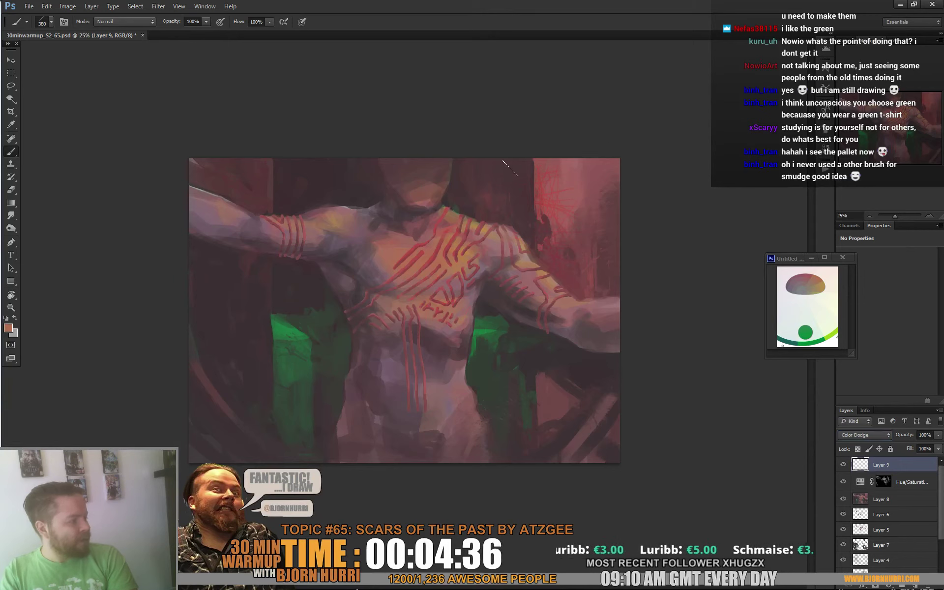
right_click(473, 201)
drag(672, 296, 673, 273)
click(535, 269)
drag(562, 225, 570, 224)
click(454, 210)
- Scale the glow up to about 133% and reduce its layer opacity to 59%
key(ctrl+t)
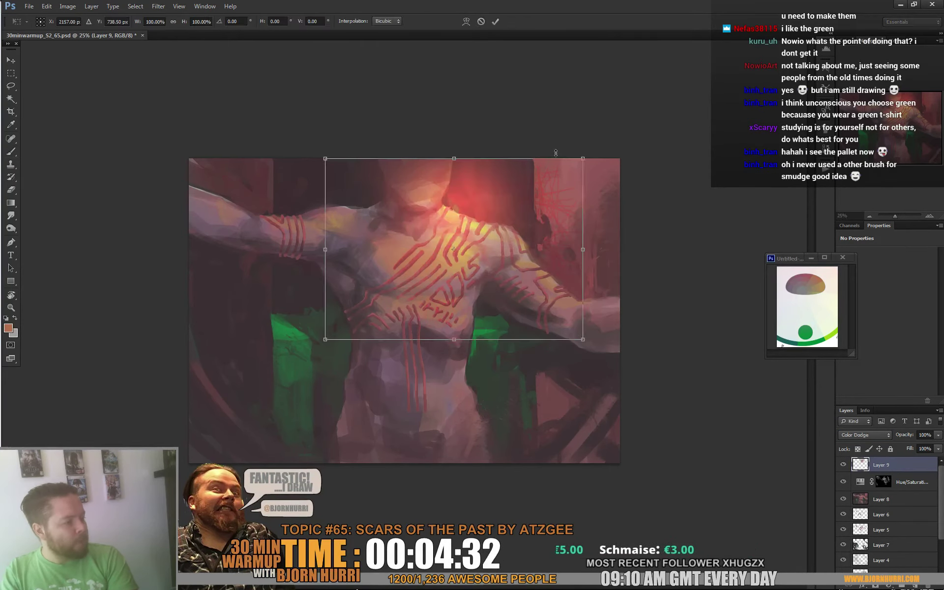
mouse_move(584, 158)
mouse_down()
mouse_move(644, 132)
mouse_move(630, 175)
mouse_up()
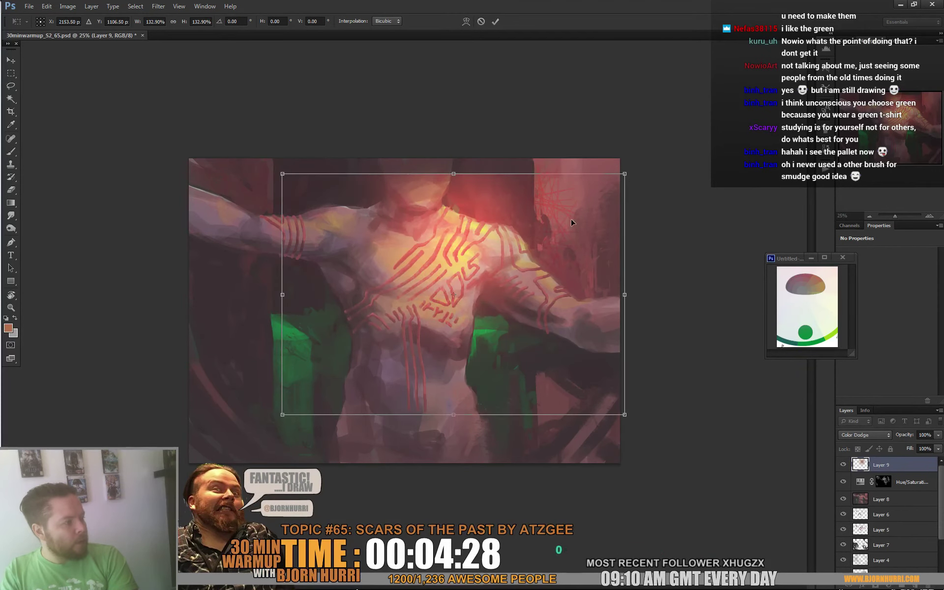
key(Return)
key(b)
click(938, 435)
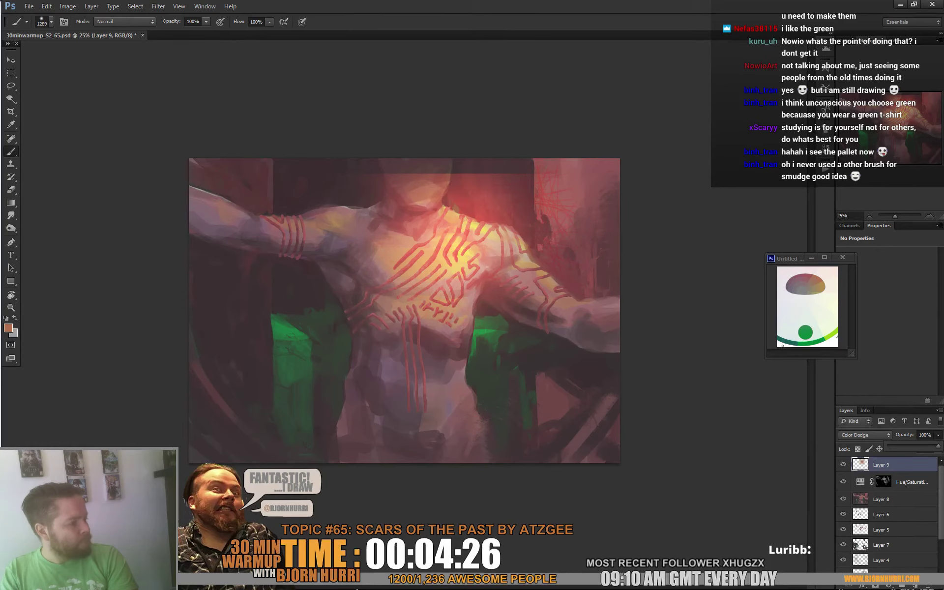
drag(925, 447, 916, 446)
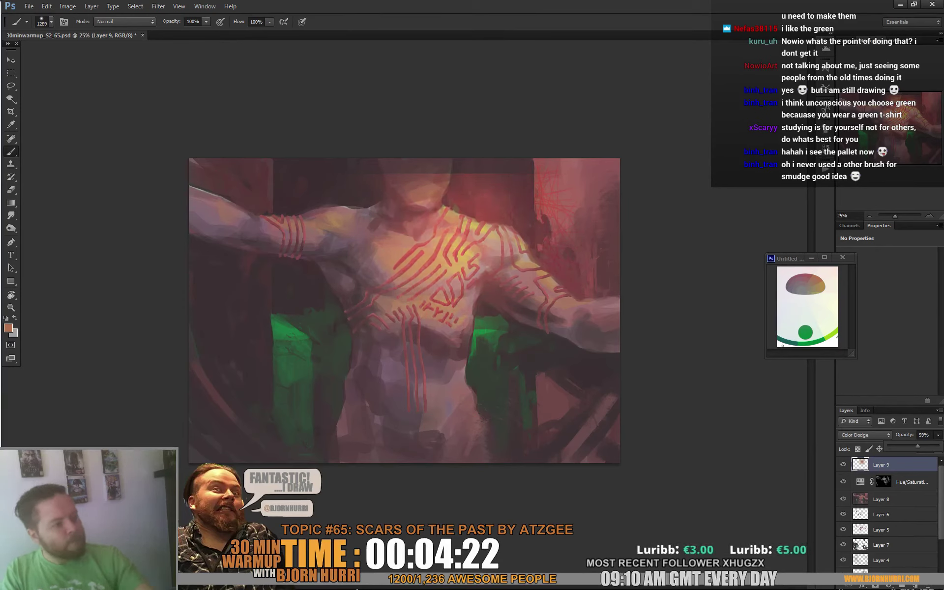
- Erase the glow's hard upper edge and its spill over the background beside the head with a 199 px eraser
key(e)
right_click(460, 188)
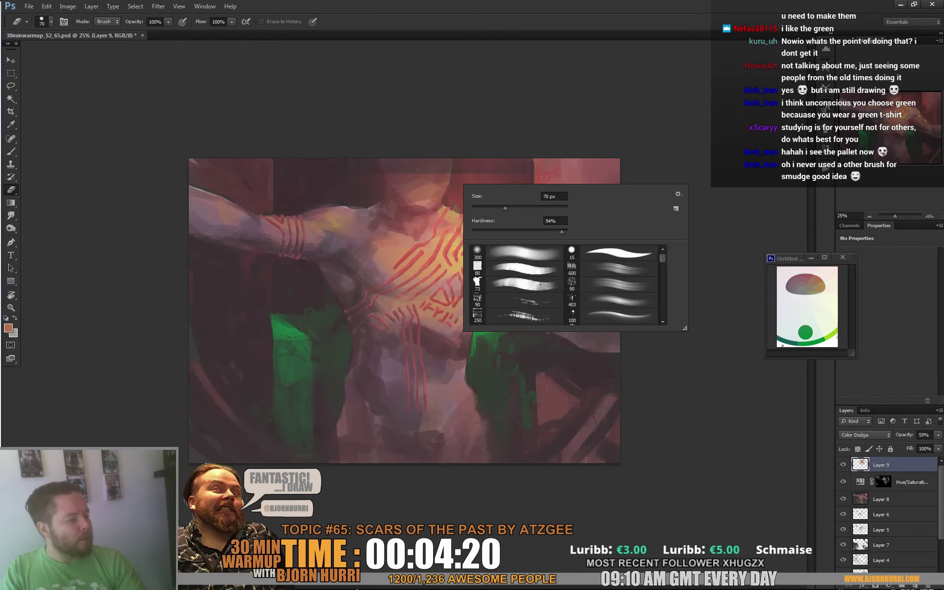
drag(505, 156, 542, 179)
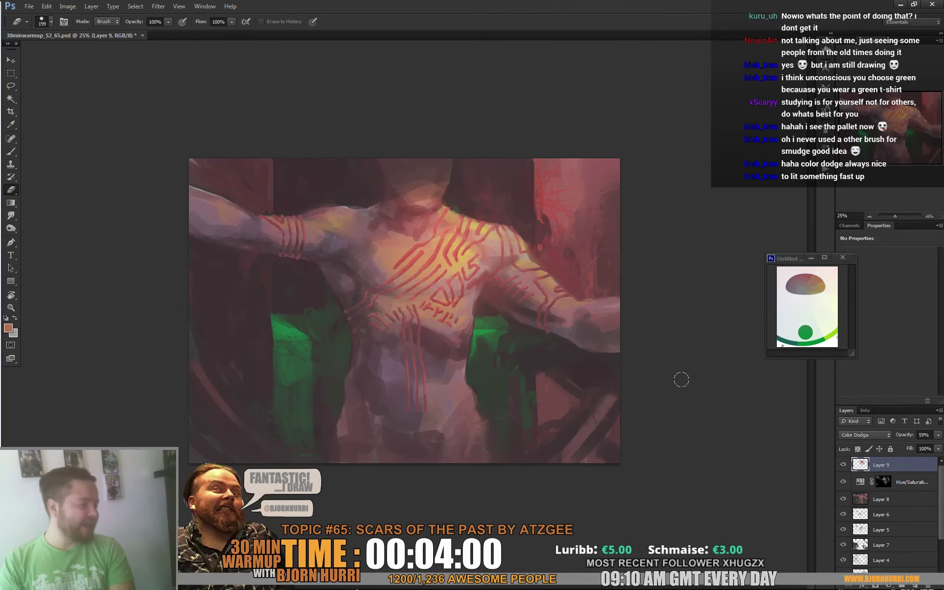
- Adjust the Color Dodge layer's fill and set its opacity to 47%
key(b)
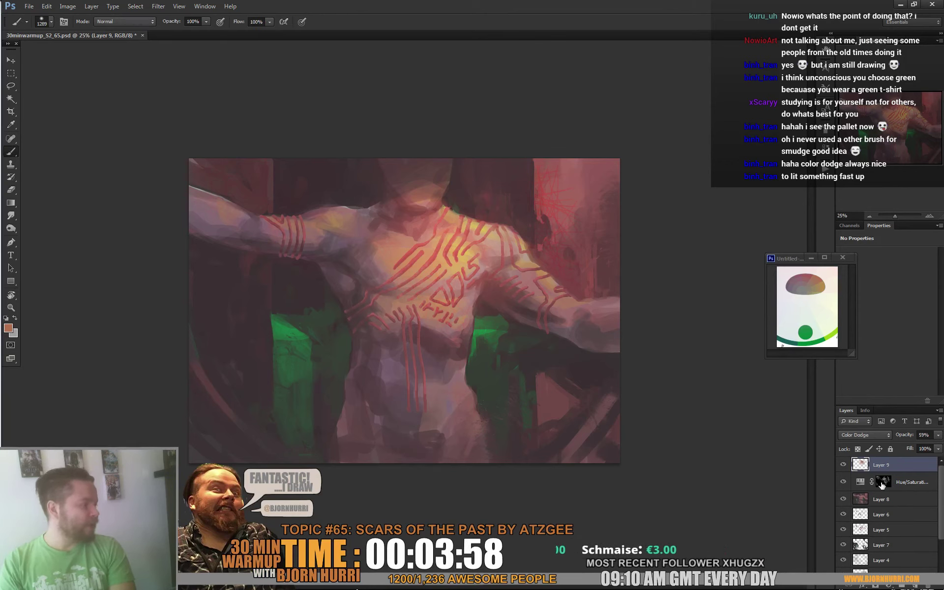
click(938, 449)
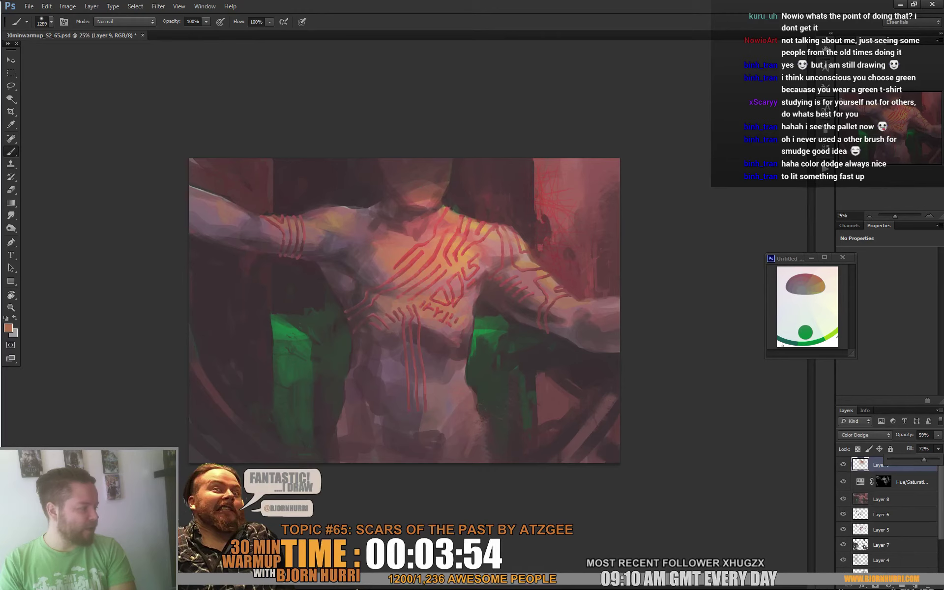
drag(924, 461, 909, 446)
click(939, 435)
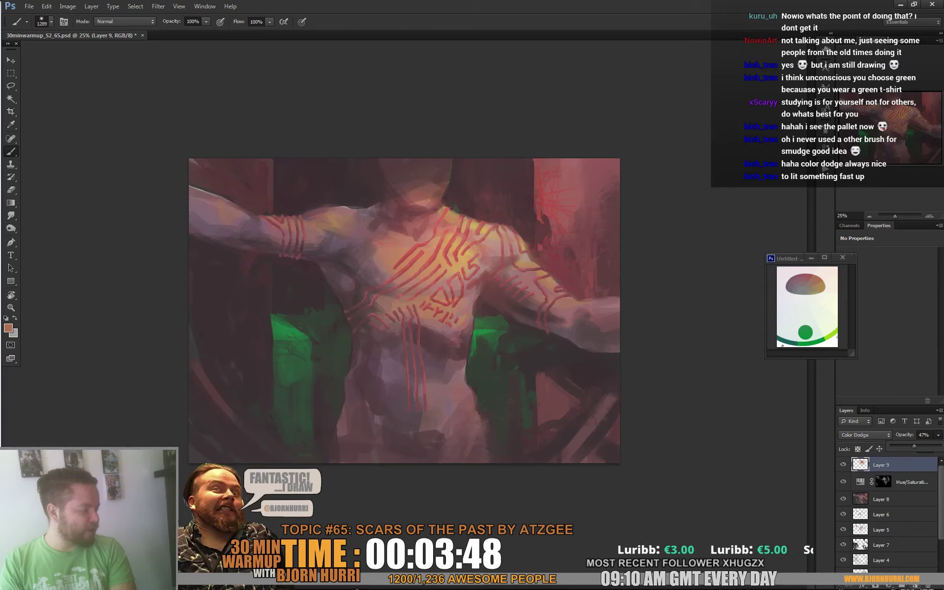
- Add a new layer and paint warm highlights on the lower torso with a square 116 px brush and sampled orange
key(ctrl+shift+alt+n)
alt+click(447, 255)
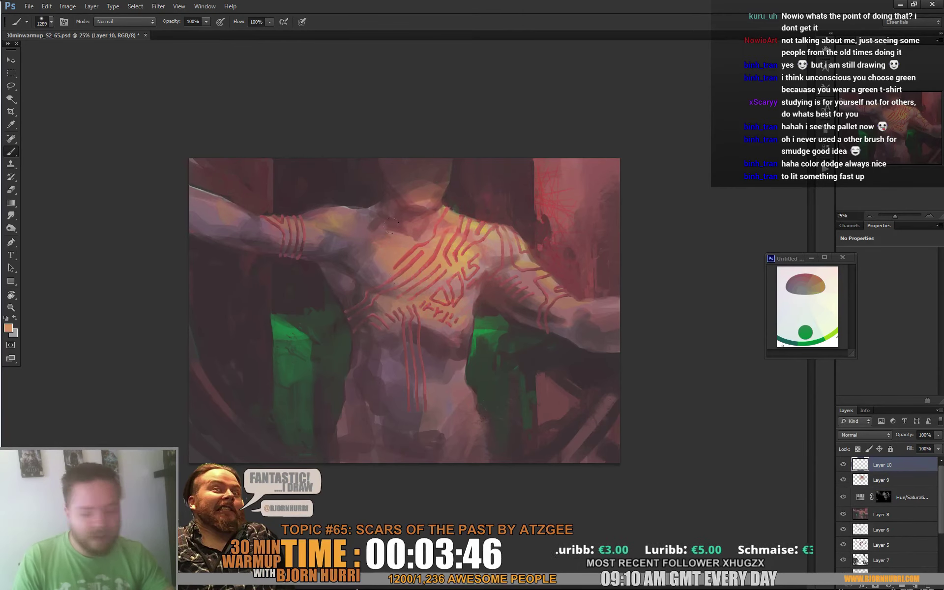
right_click(458, 336)
click(510, 359)
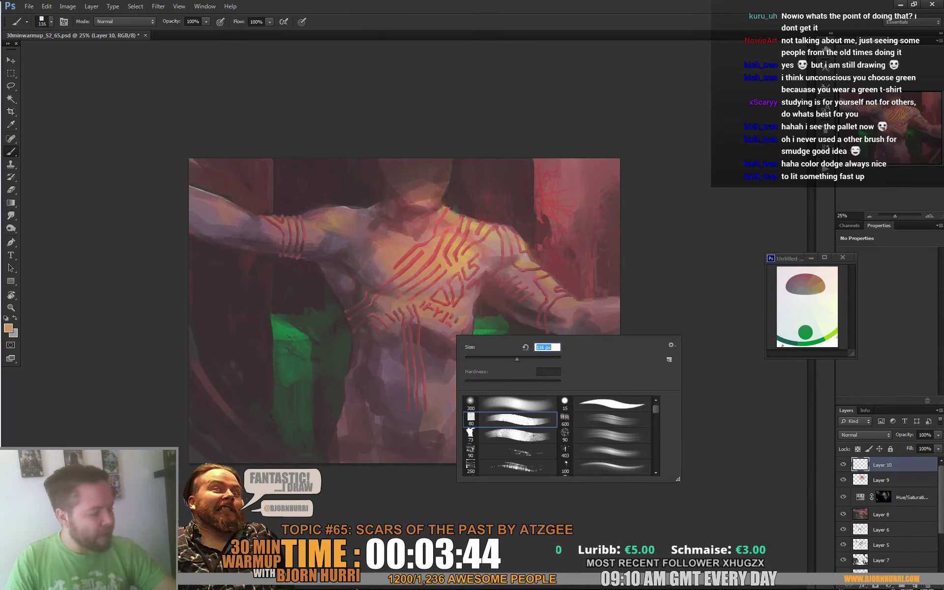
click(445, 399)
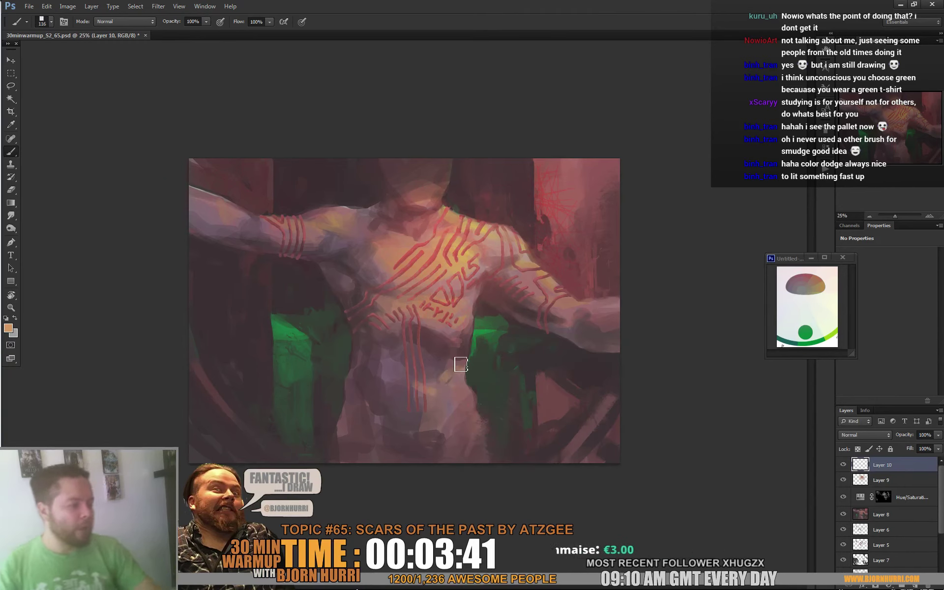
alt+click(206, 170)
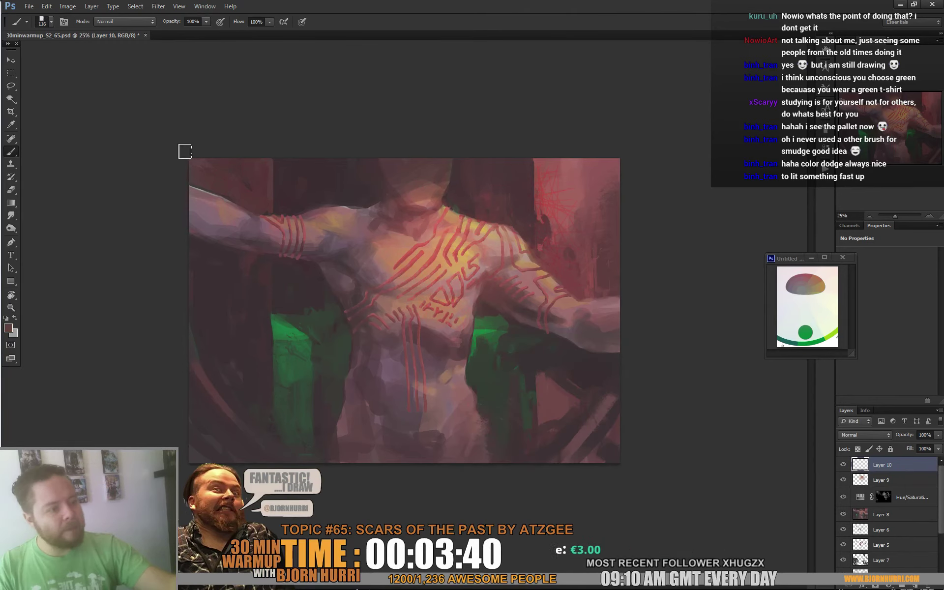
- Flip the canvas horizontally
click(67, 5)
mouse_move(98, 96)
click(207, 138)
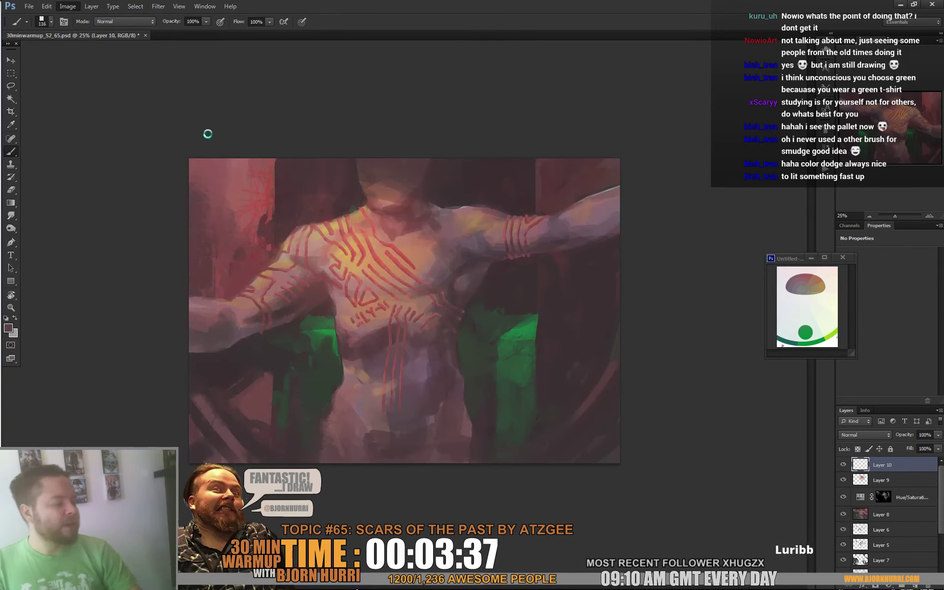
- Add a Brightness/Contrast adjustment layer above the painting and set its contrast to 19
right_click(177, 87)
click(752, 387)
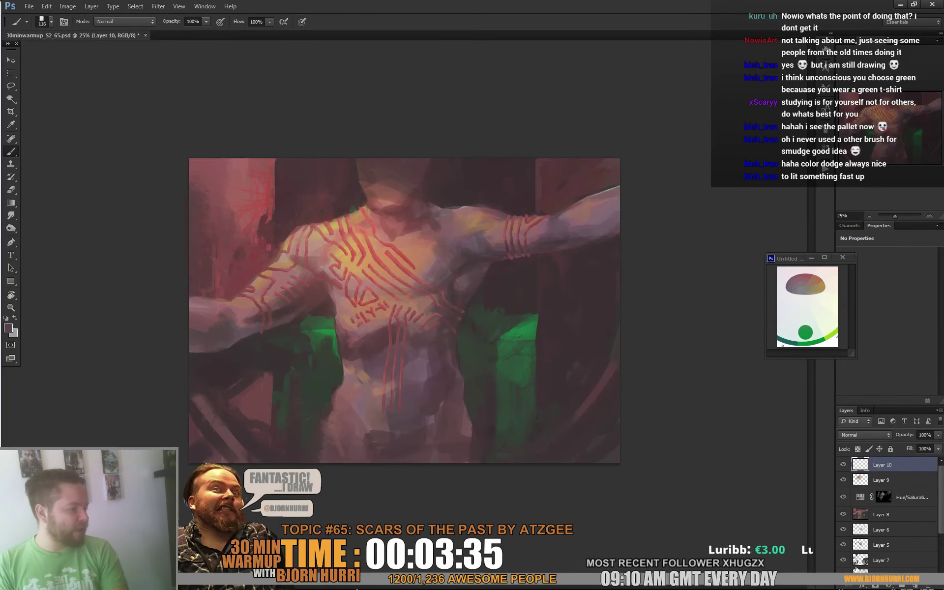
click(879, 587)
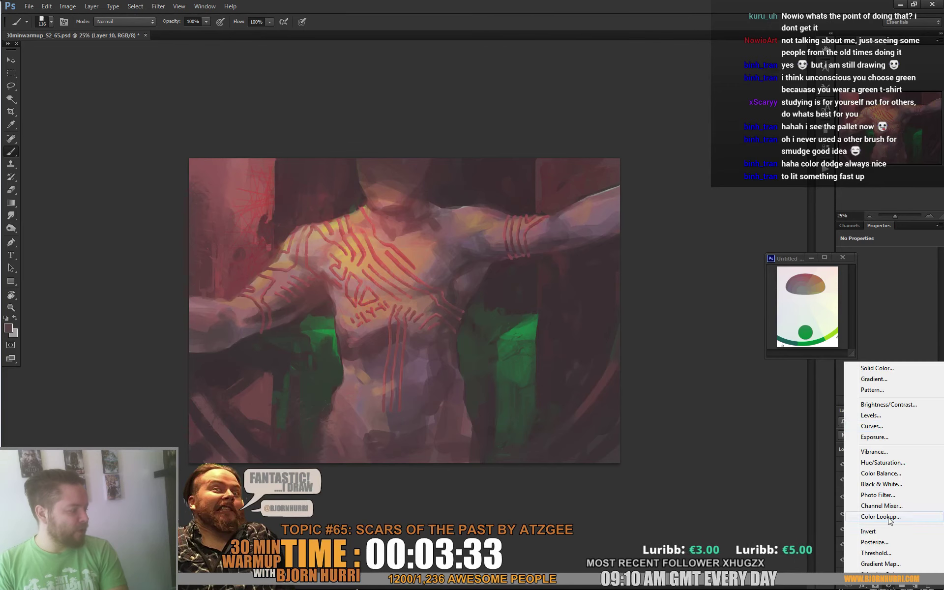
click(878, 403)
drag(898, 301, 895, 303)
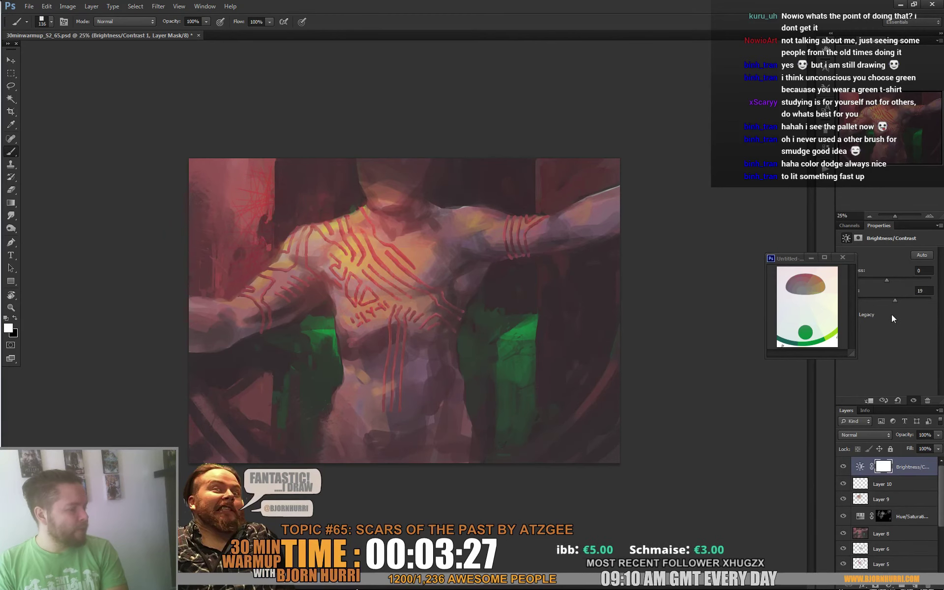
- Add a Color Lookup adjustment layer, try out its 3D LUT presets and choose TensionGreen.3DL
click(888, 586)
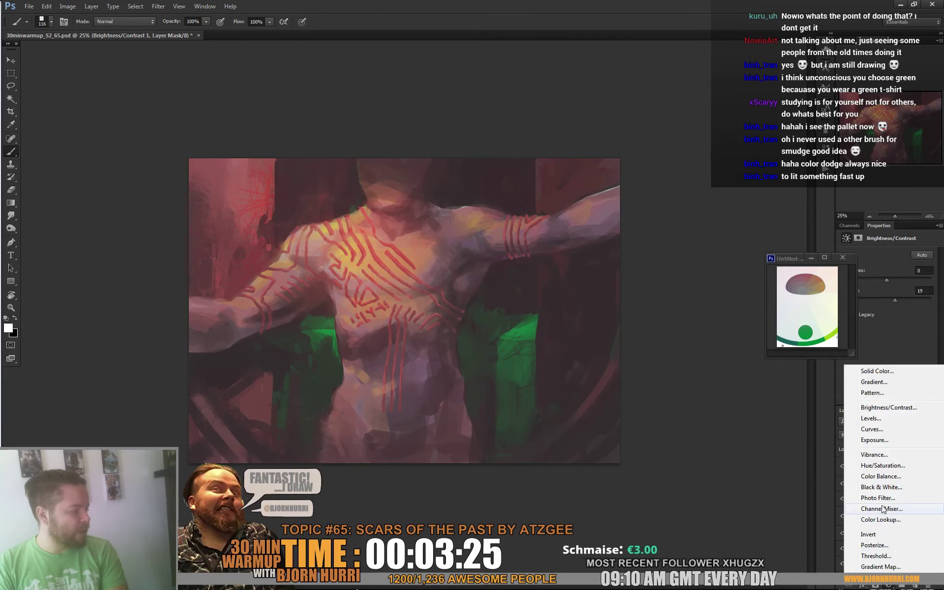
click(888, 520)
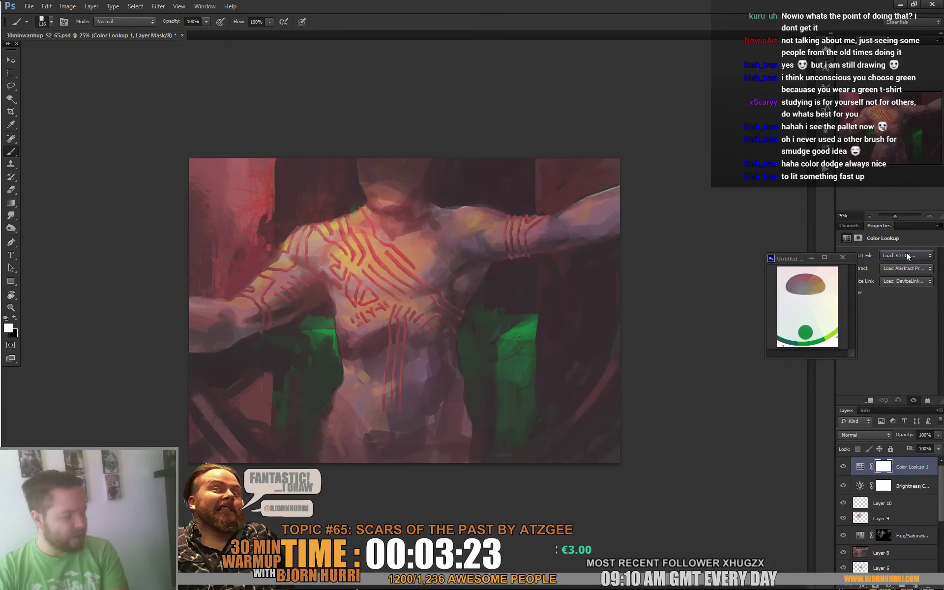
key(Down)
key(Down)
key(Down)
key(Down)
key(Down)
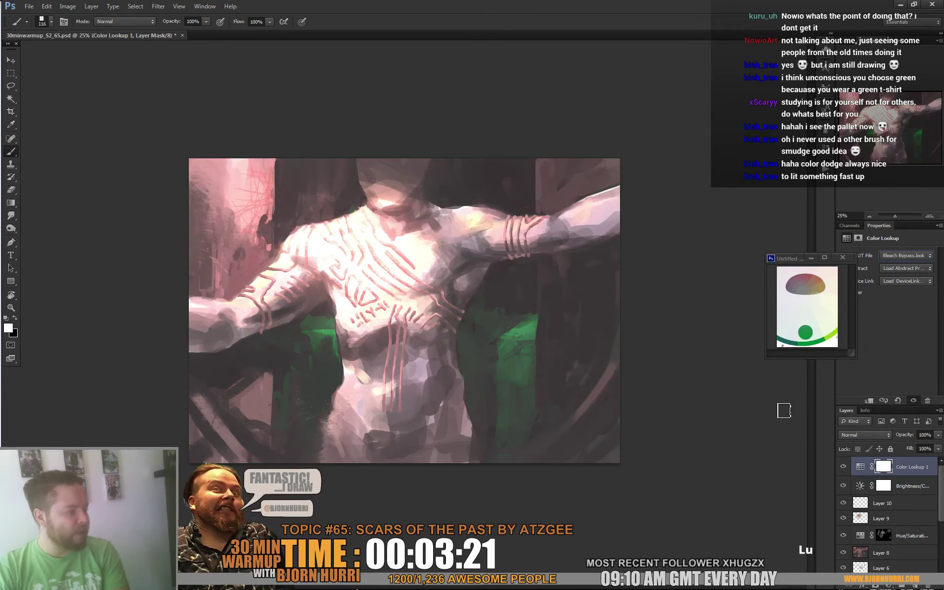
key(Down)
key(Down)
key(Down)
key(Down)
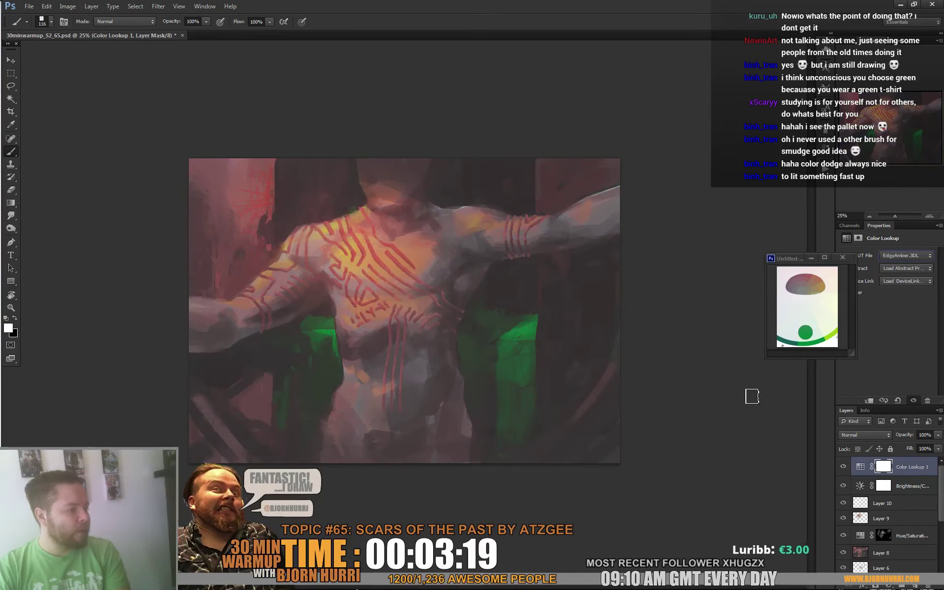
key(Down)
key(Down)
key(Down)
key(Down)
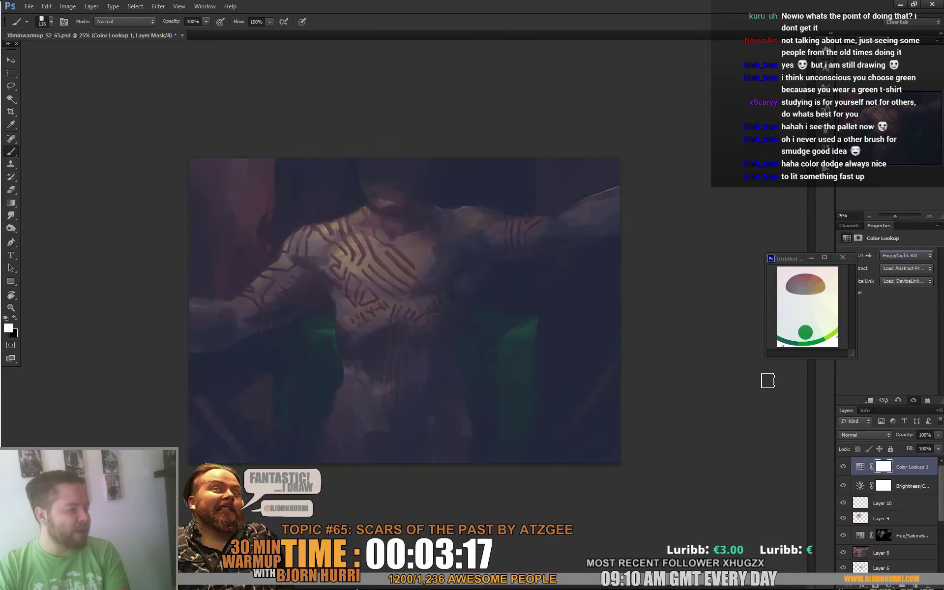
key(Down)
key(Down)
key(Down)
key(Down)
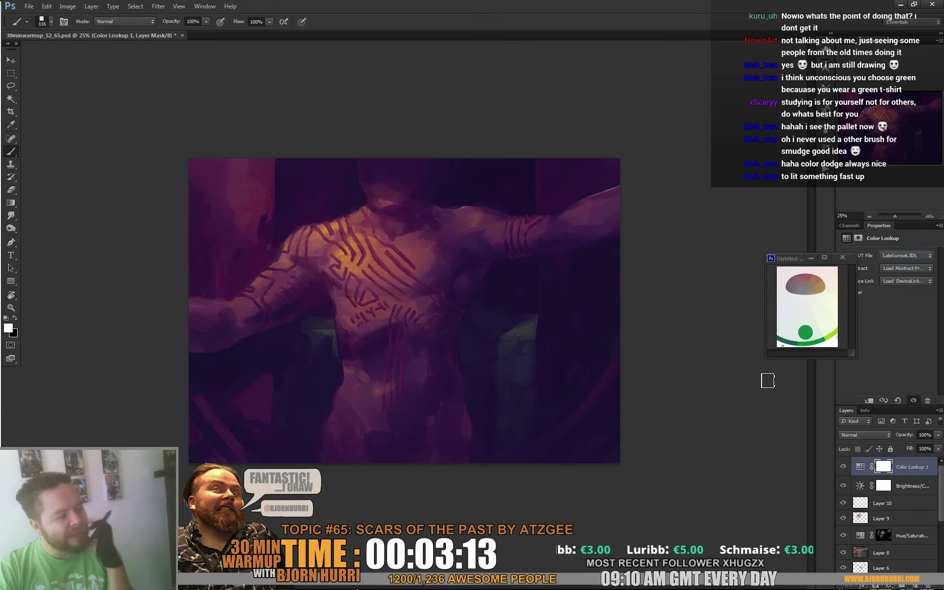
key(Down)
key(Down)
key(Down)
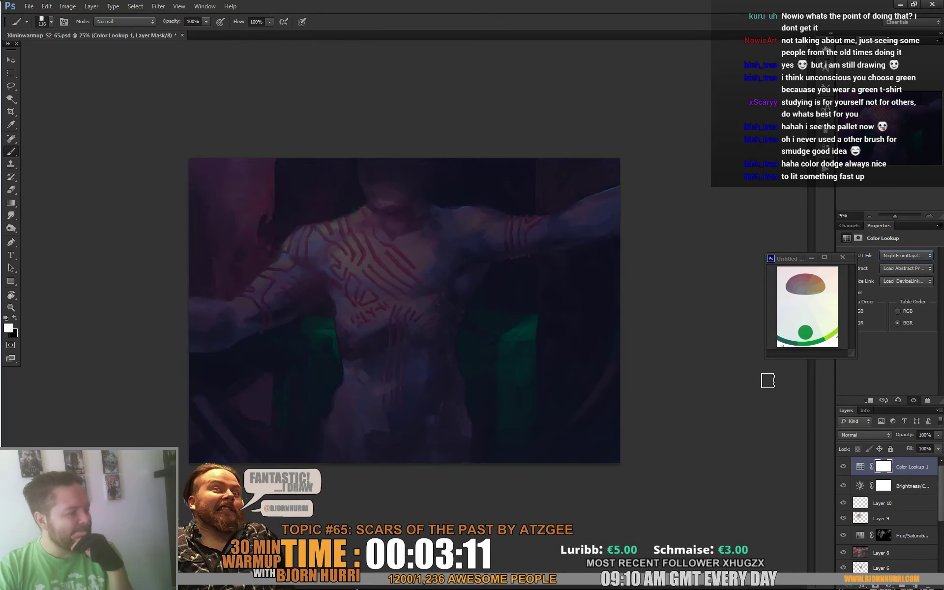
key(Down)
key(Down)
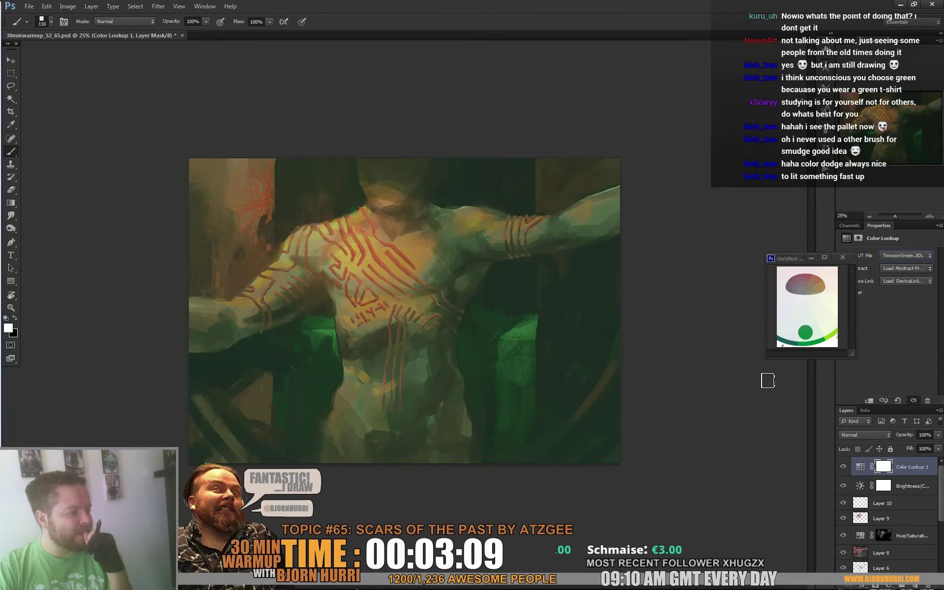
key(Up)
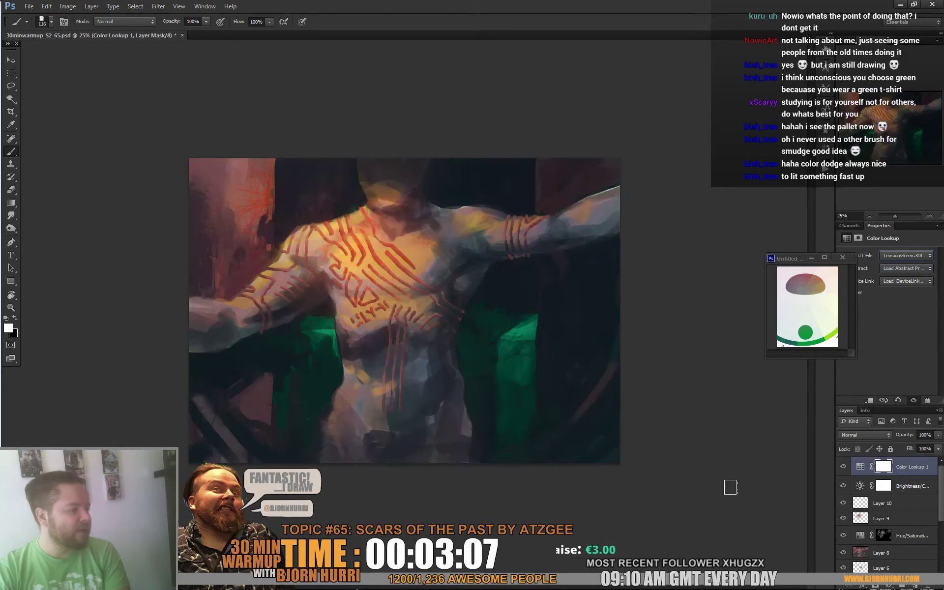
key(Down)
- Set the Color Lookup layer to Color blending at 73% opacity and move it below the Brightness/Contrast layer
click(858, 434)
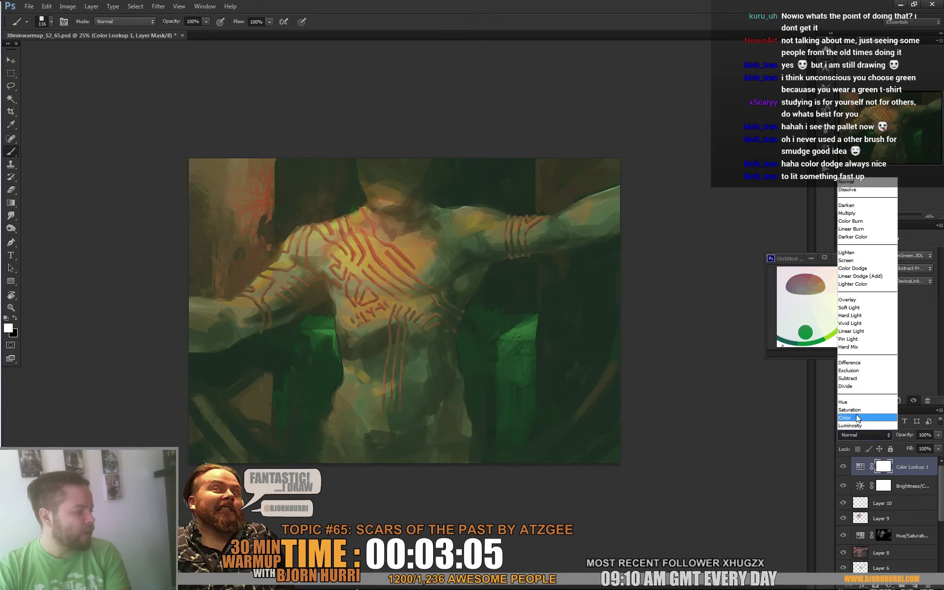
click(873, 427)
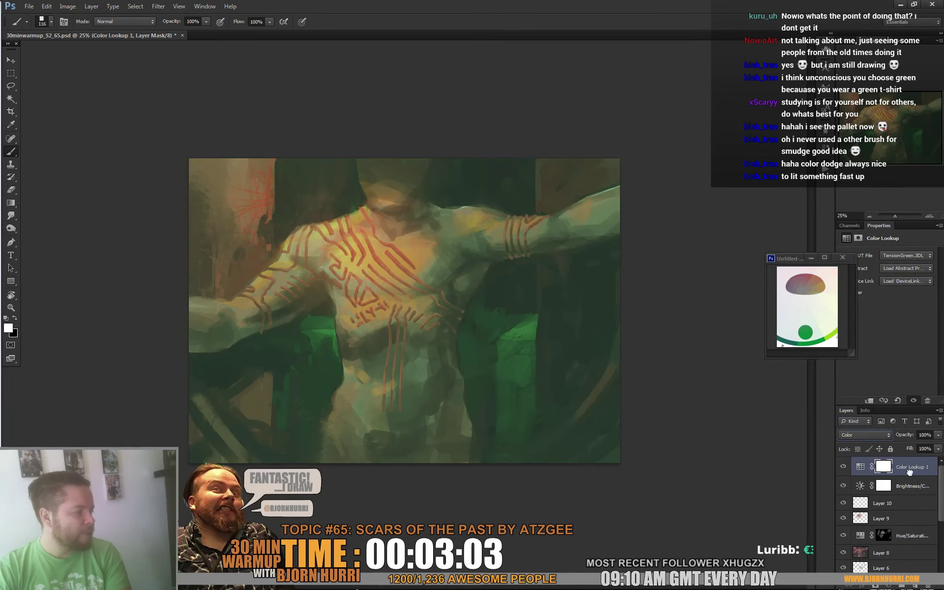
drag(909, 471, 916, 503)
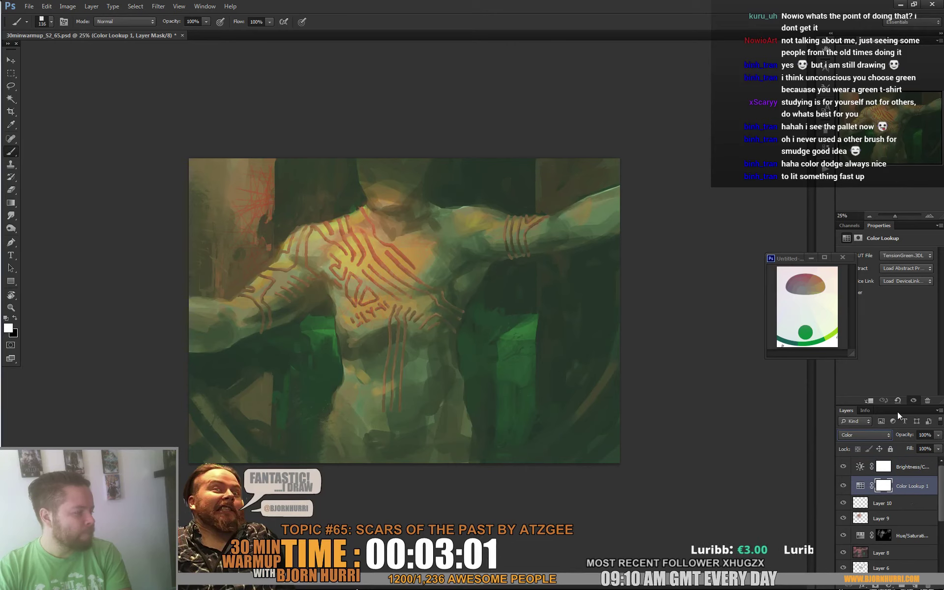
click(938, 435)
drag(914, 446, 924, 447)
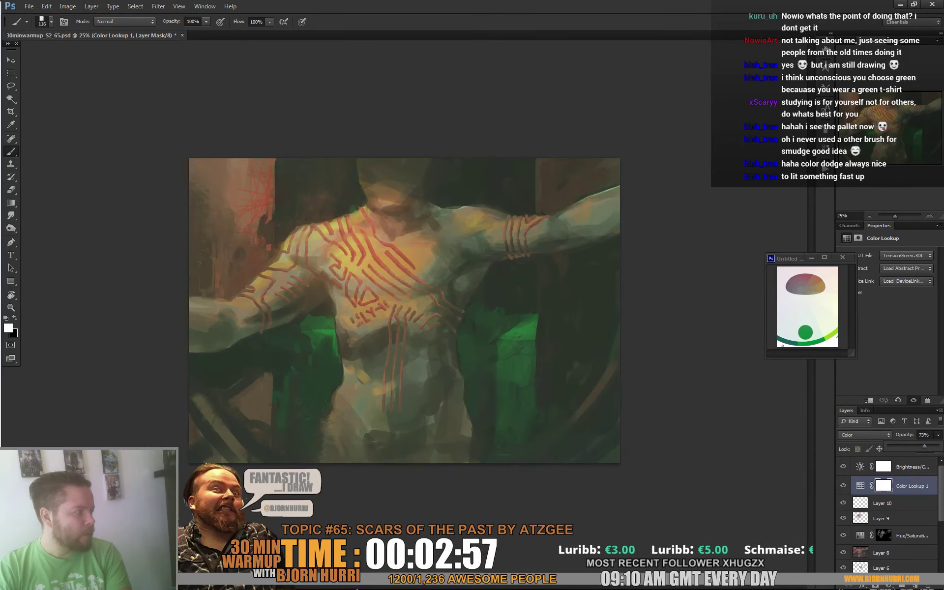
- Compare the painting with and without the Color Lookup layer and leave that layer hidden
click(844, 486)
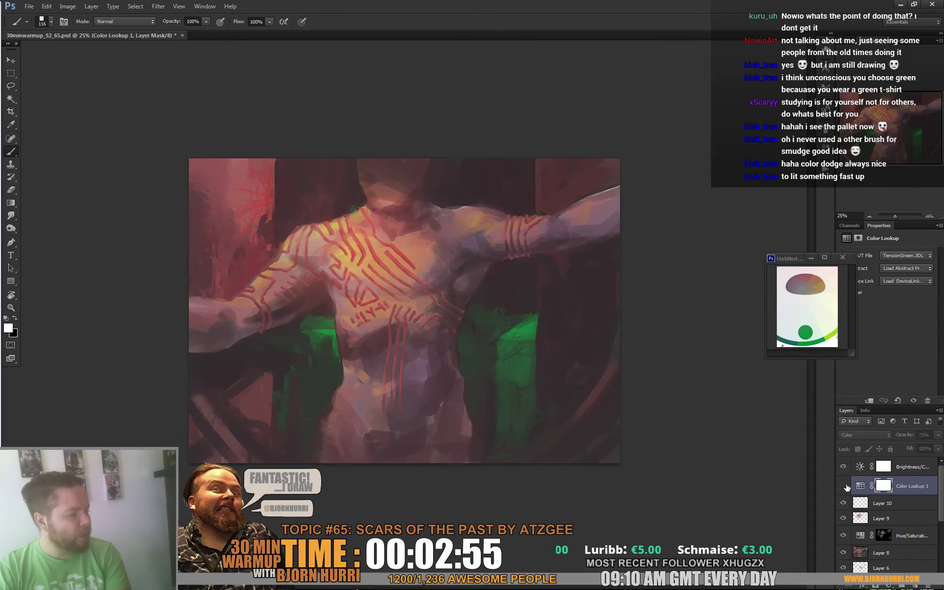
click(845, 486)
click(844, 486)
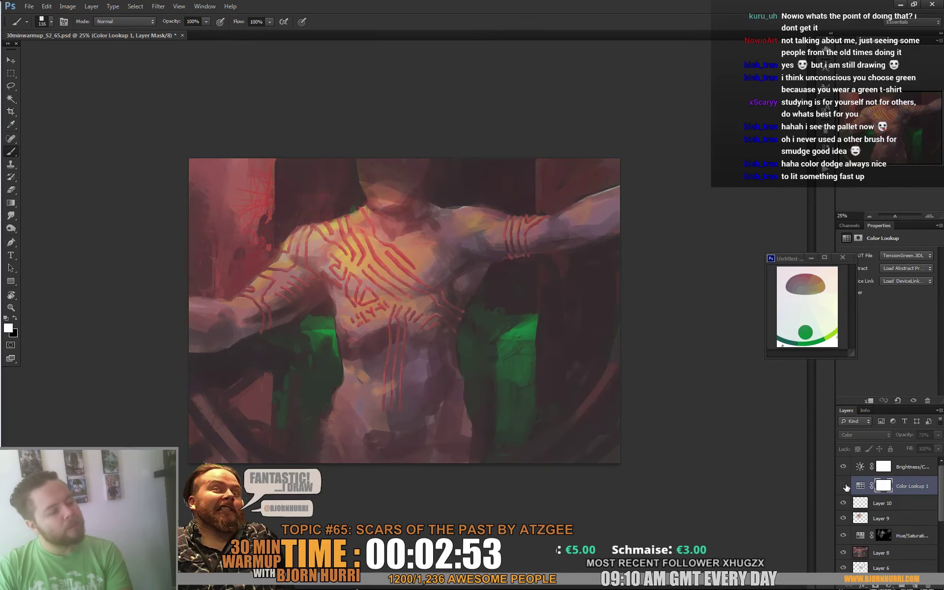
click(844, 486)
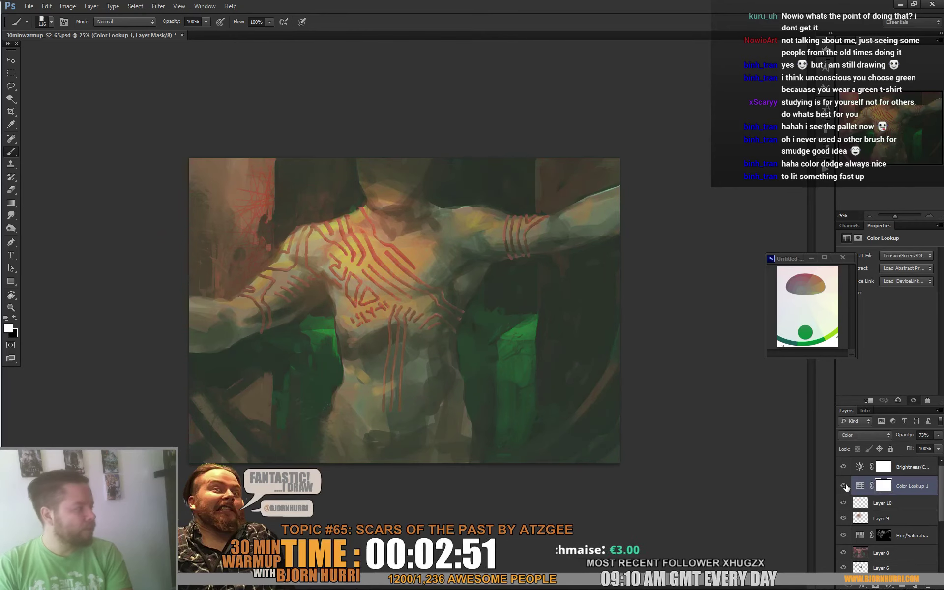
click(845, 486)
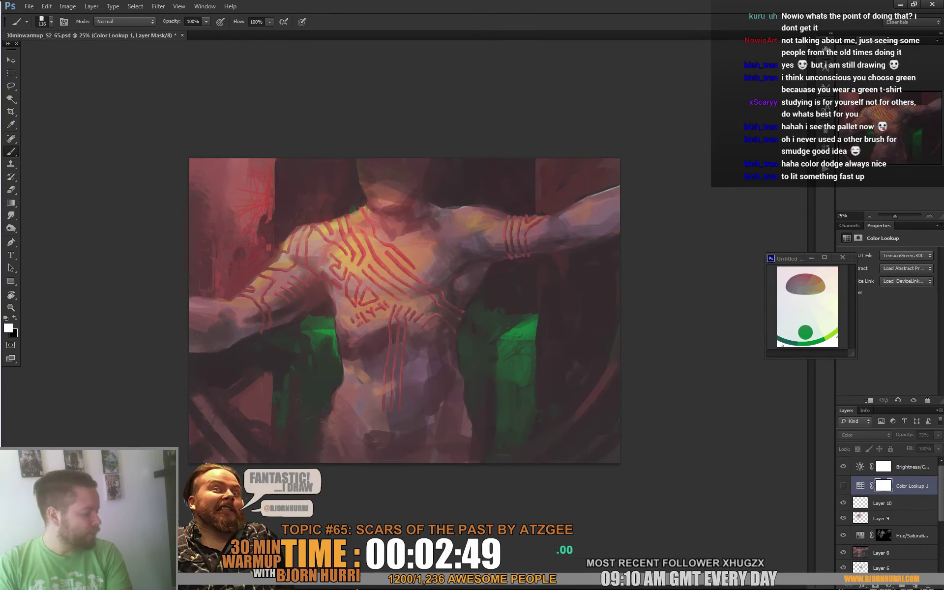
- Add a group on top with a Hue/Saturation layer at -68 saturation, and fill its mask with black
click(909, 472)
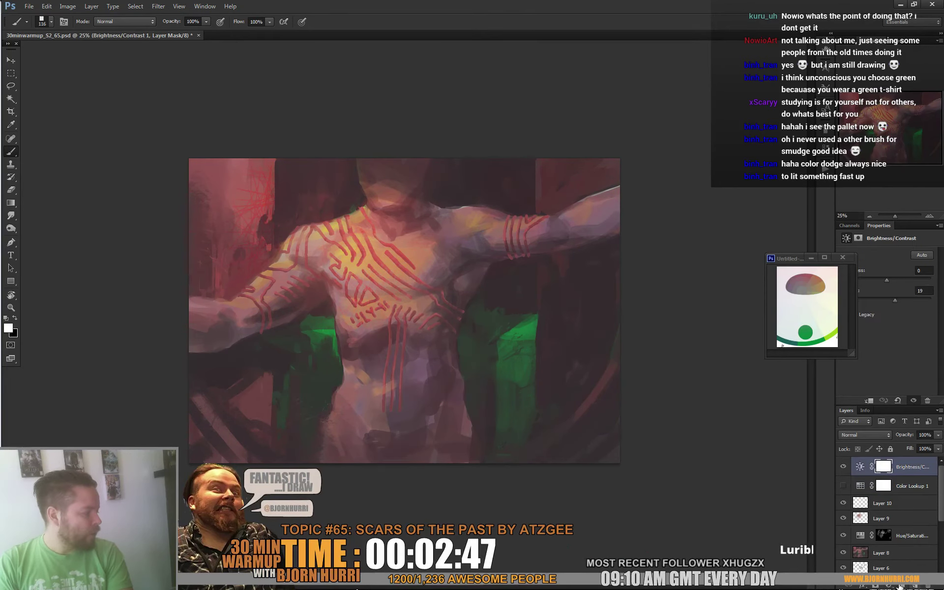
click(902, 586)
click(891, 586)
click(900, 467)
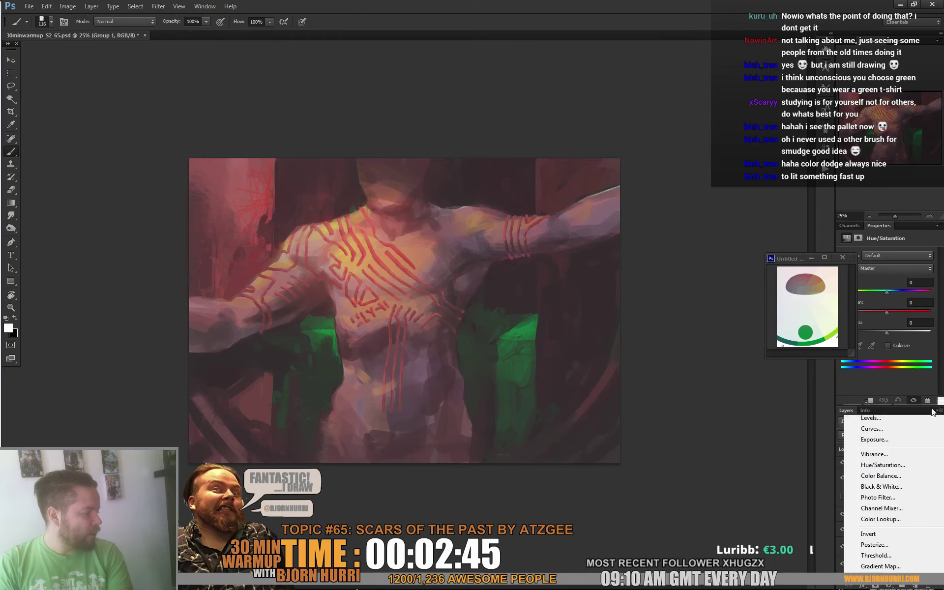
drag(869, 312, 856, 315)
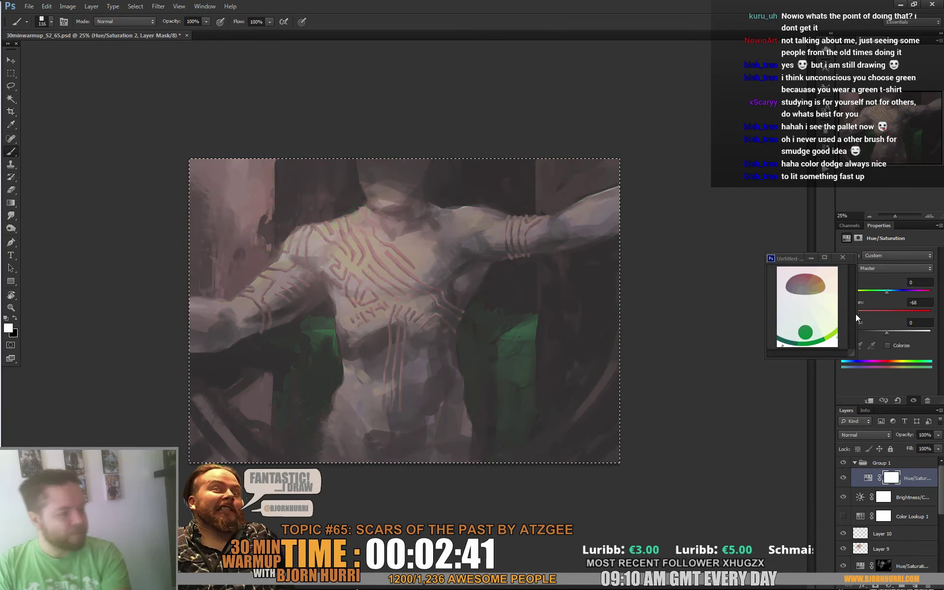
key(ctrl+a)
key(ctrl+BackSpace)
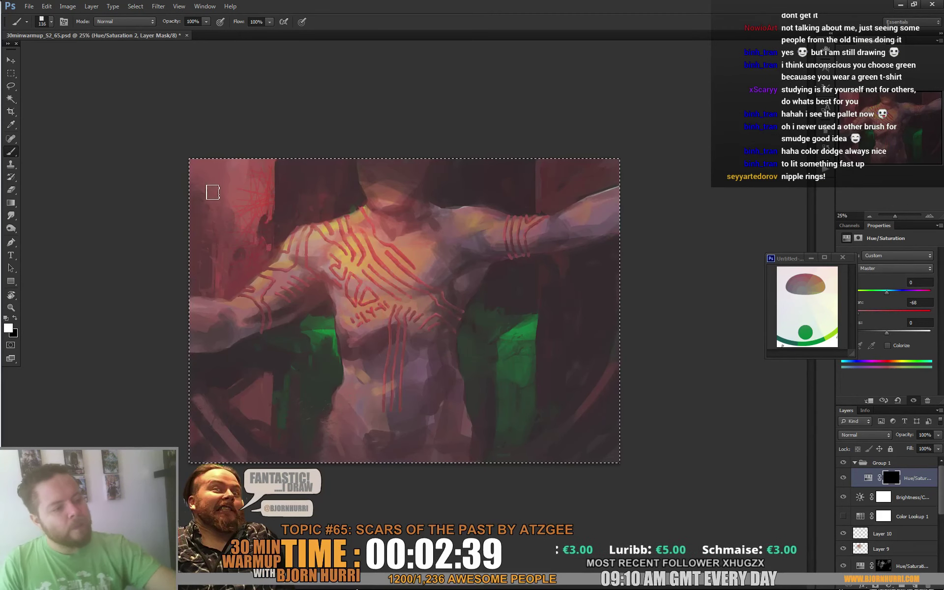
- Paint desaturated patches through the Hue/Saturation mask on the pink wall at the painting's upper left with a 116 px brush
drag(202, 191, 249, 251)
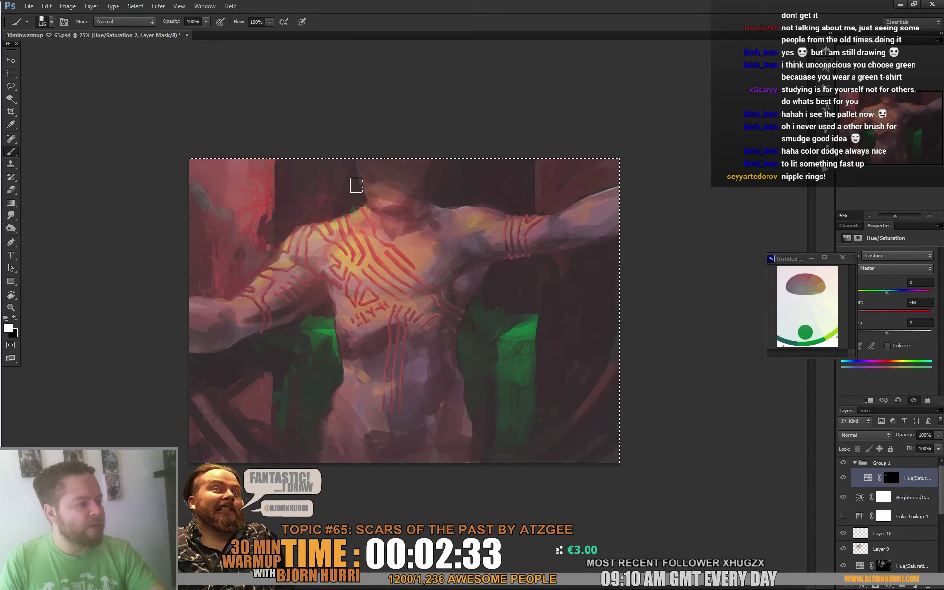
key(Tab)
right_click(560, 193)
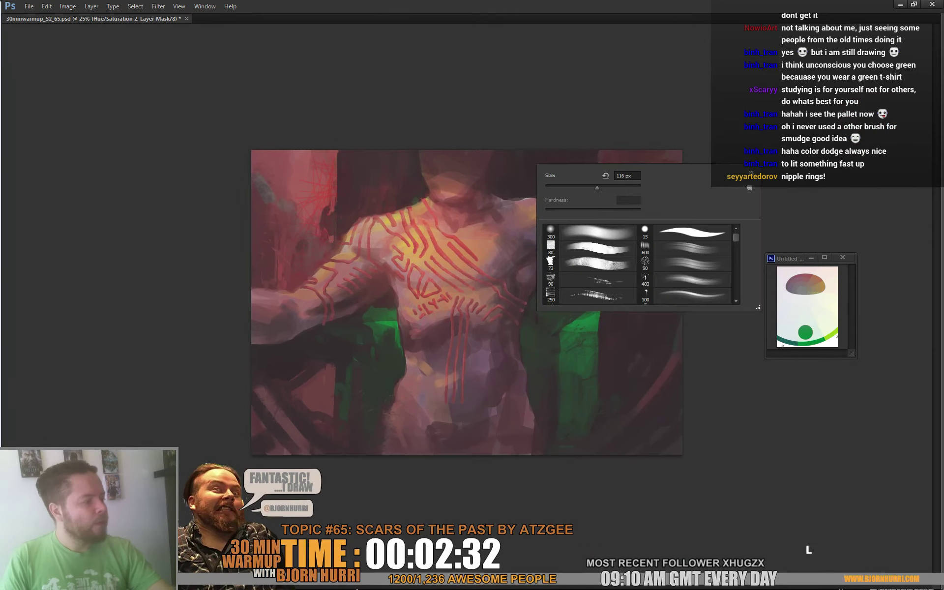
click(640, 135)
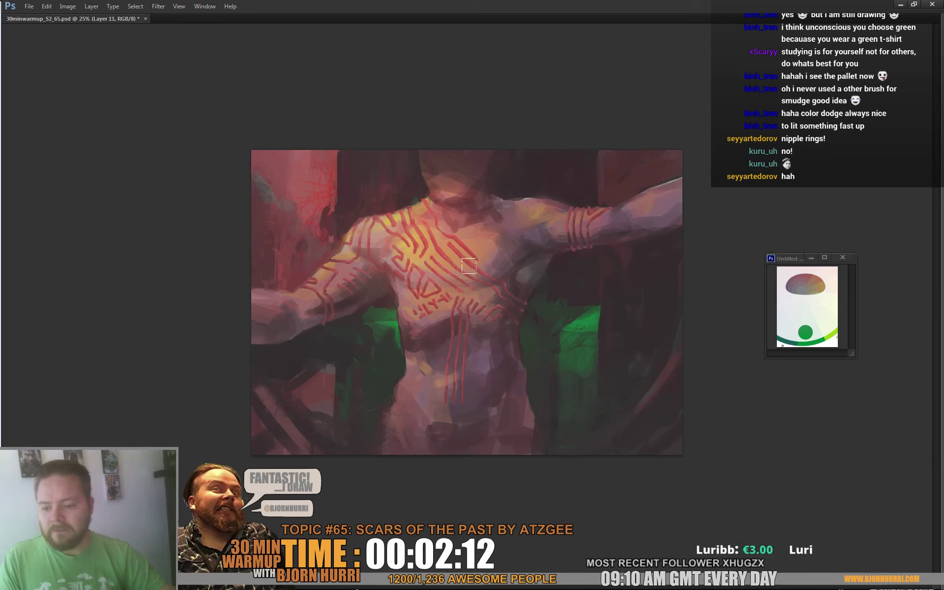
- Paint warm color sampled from the skin onto the background above the left shoulder and choose the 600 px streaky brush
right_click(416, 228)
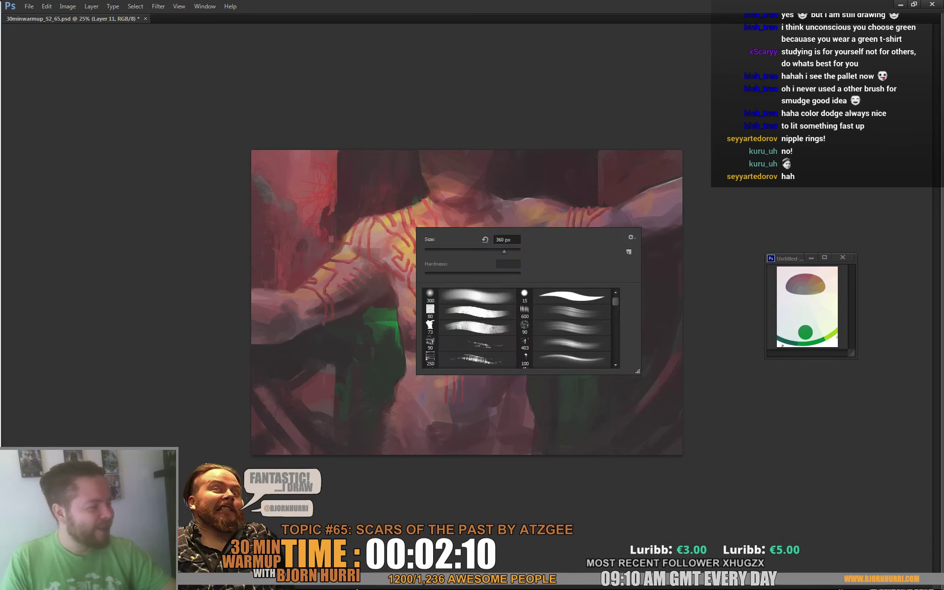
alt+click(399, 217)
drag(316, 160, 362, 202)
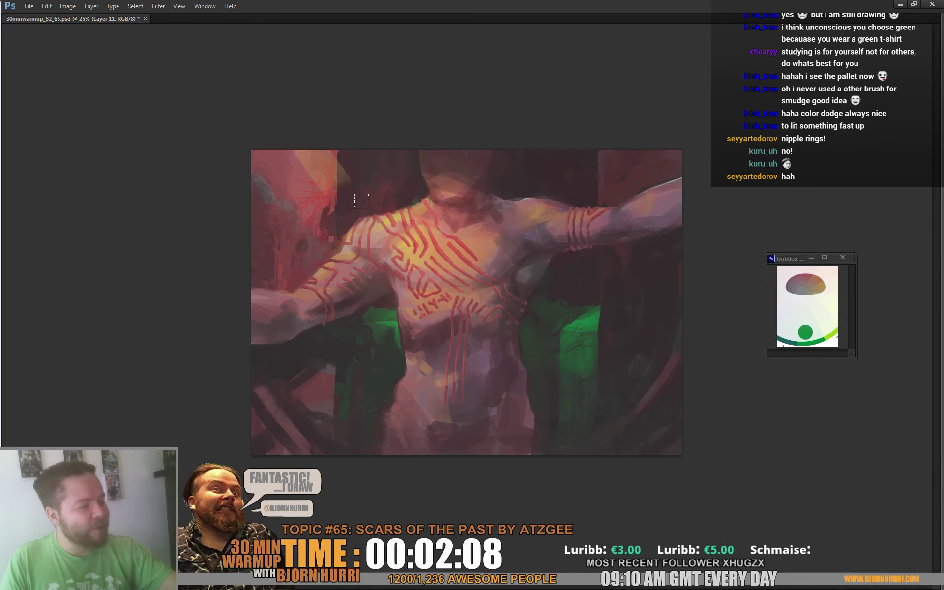
right_click(362, 201)
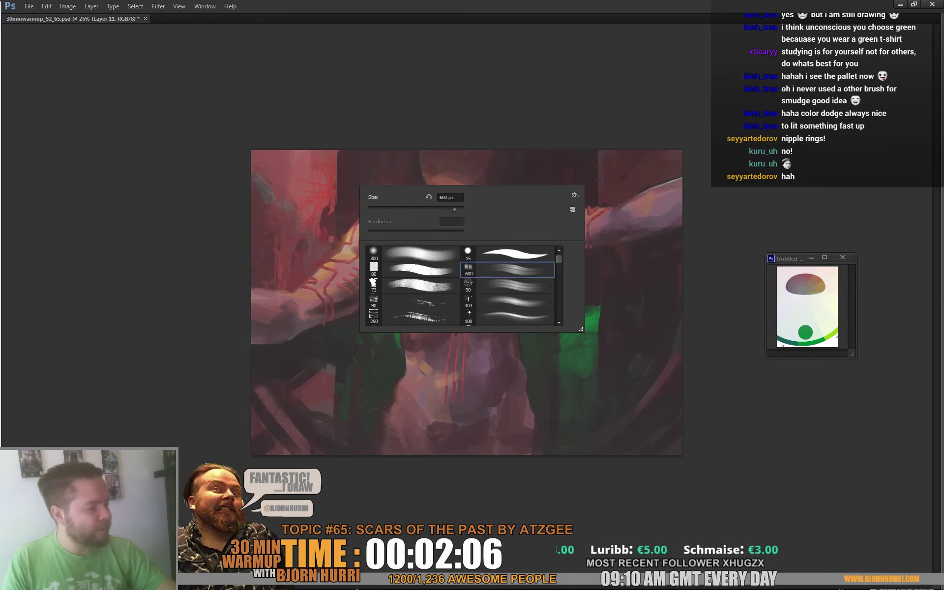
click(508, 286)
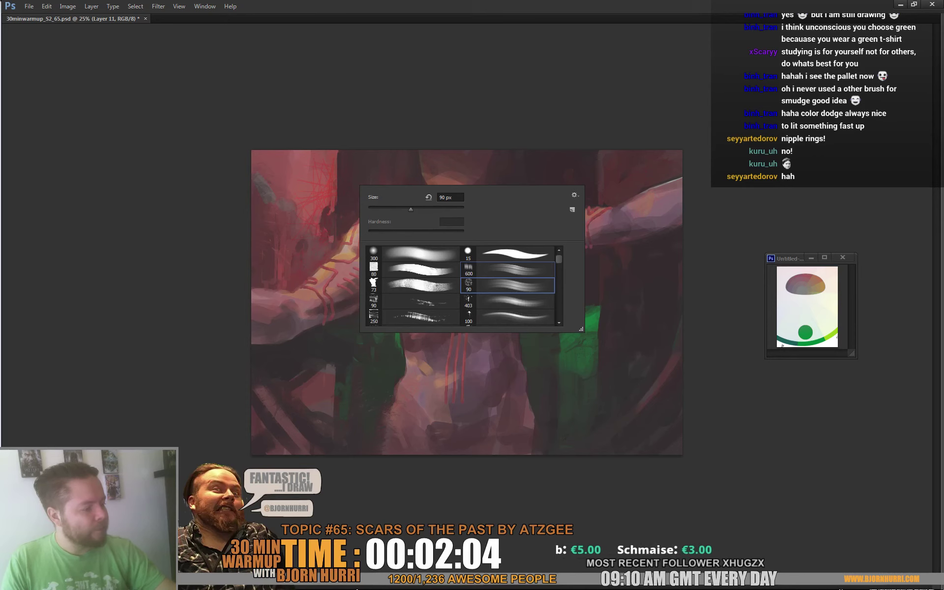
click(508, 270)
click(296, 105)
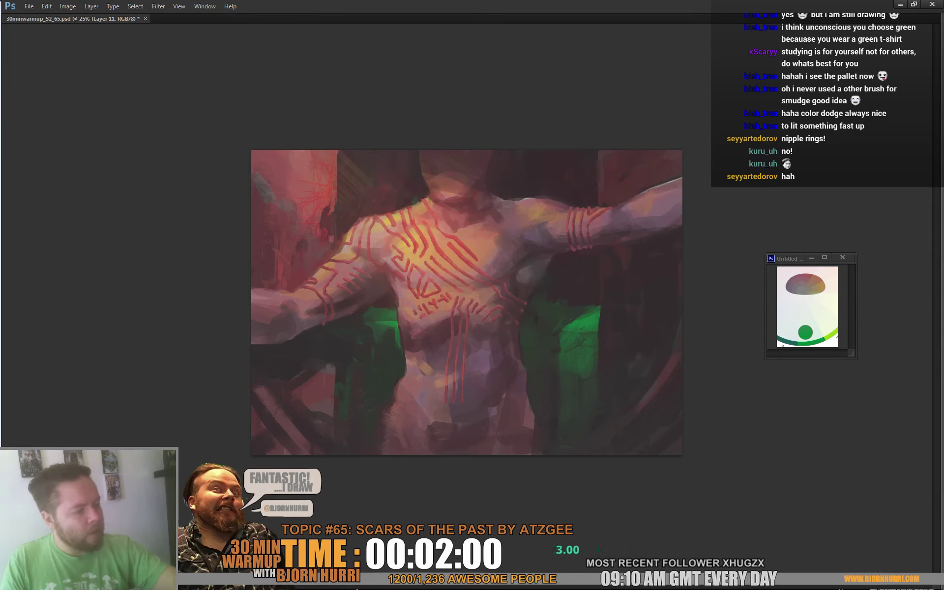
- Paint textured strokes with a different brush onto the background around the left shoulder and upper arm, sampling color from the wall
right_click(278, 221)
click(389, 157)
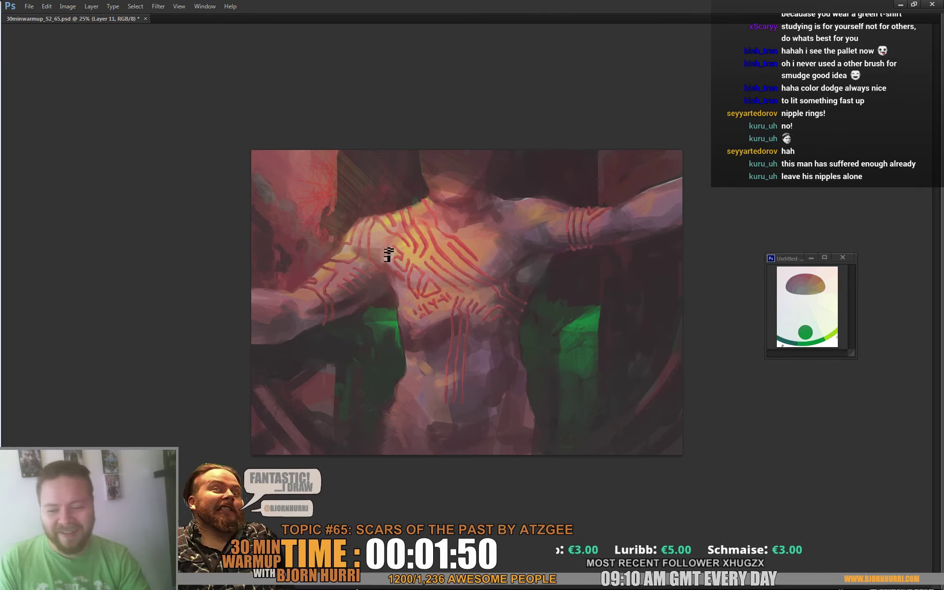
right_click(360, 273)
click(367, 278)
click(301, 286)
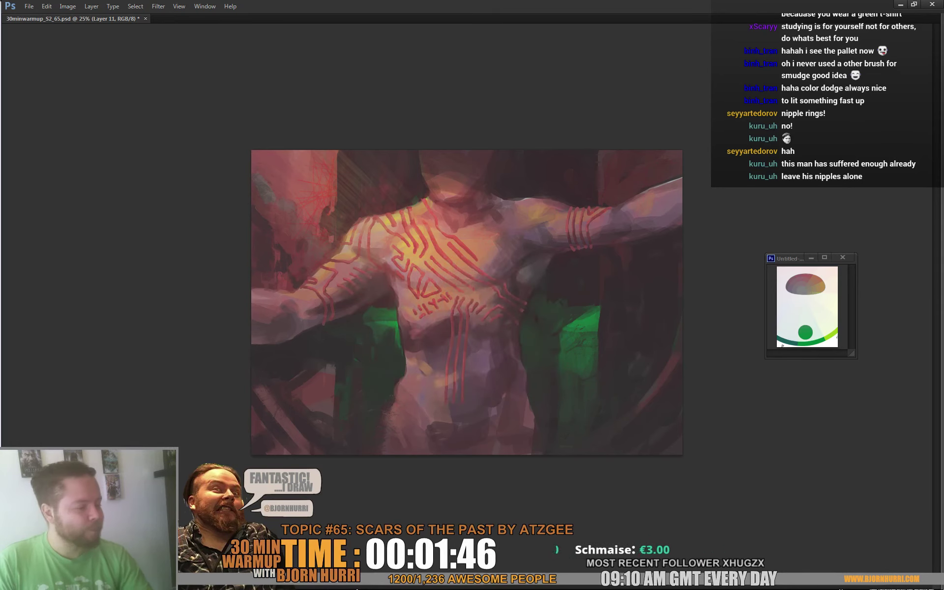
alt+click(317, 264)
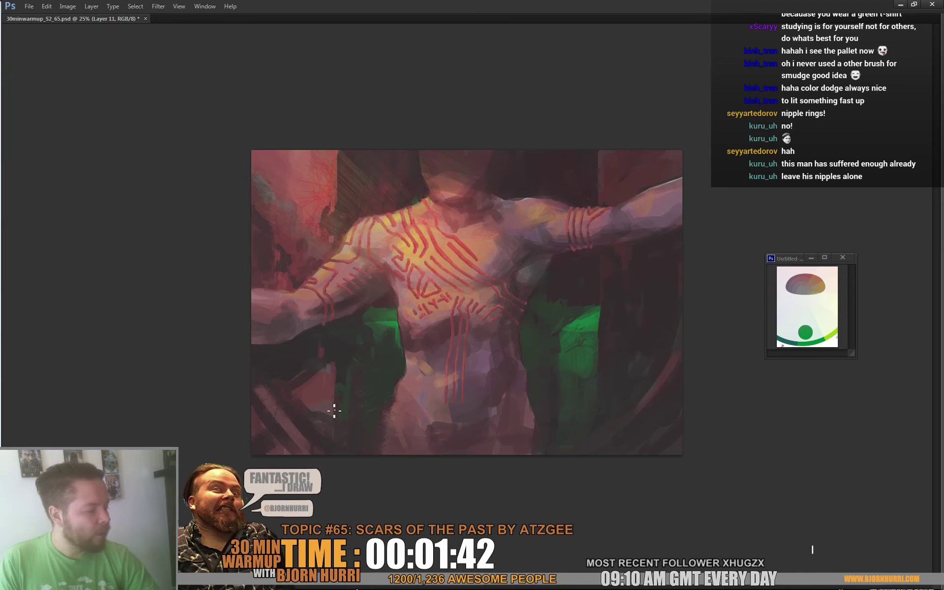
- Rework the dark background below the left arm and the upper edge of the right arm with the 73 px textured brush
right_click(344, 352)
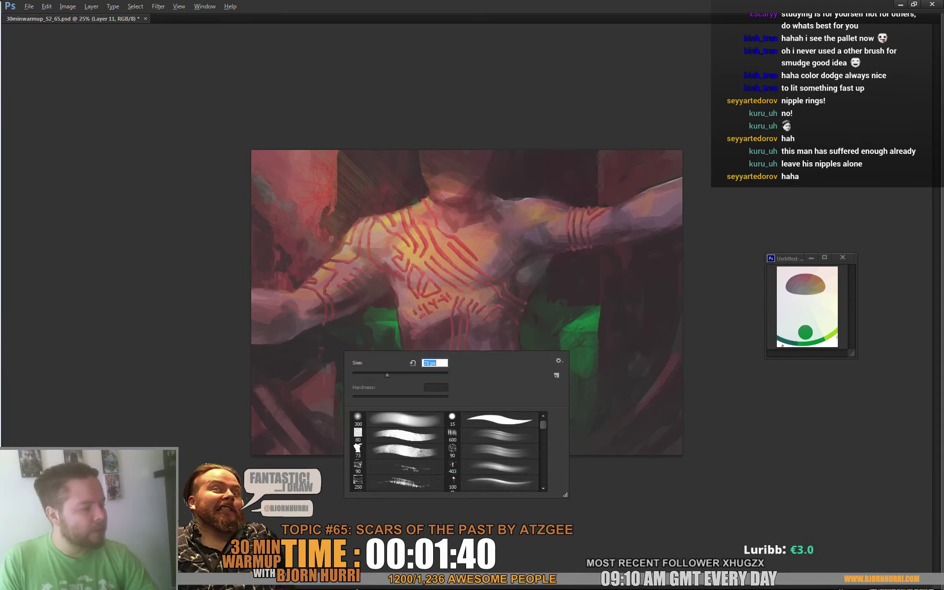
key(Return)
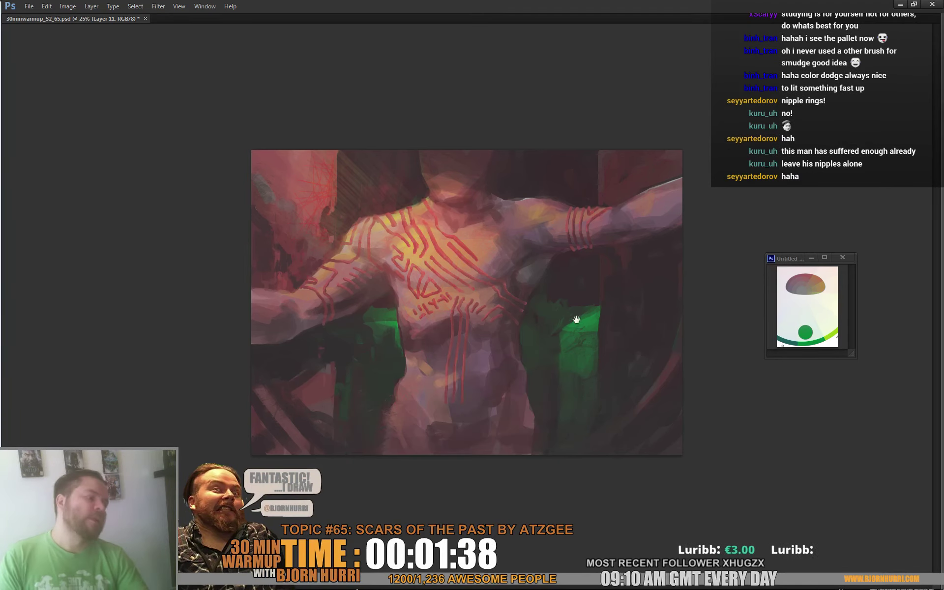
key(alt)
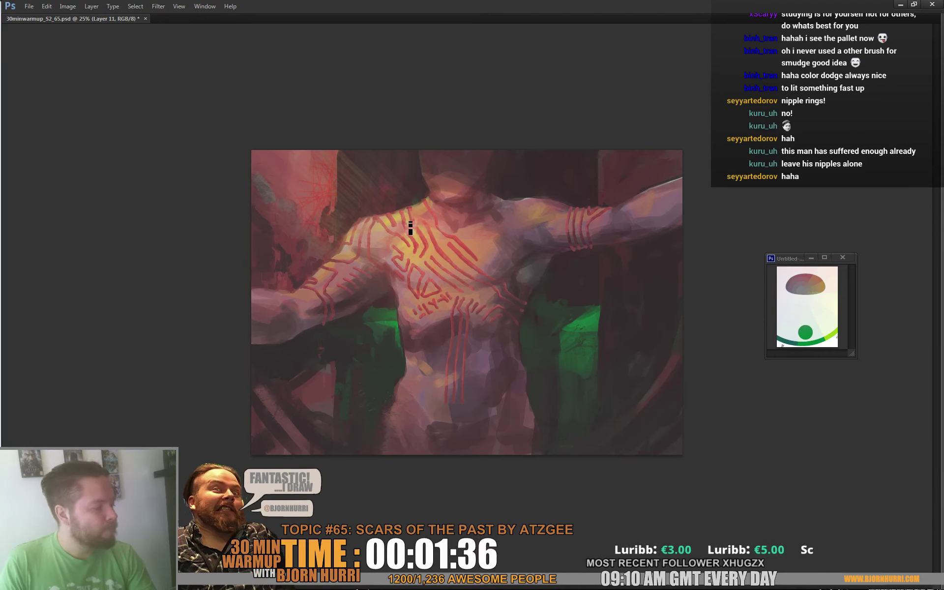
right_click(558, 258)
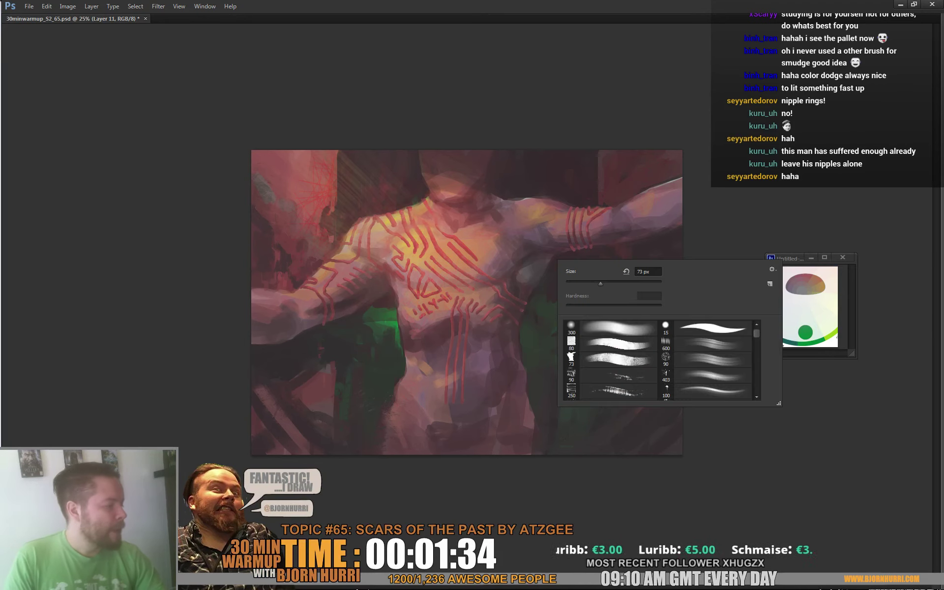
click(578, 283)
key(Return)
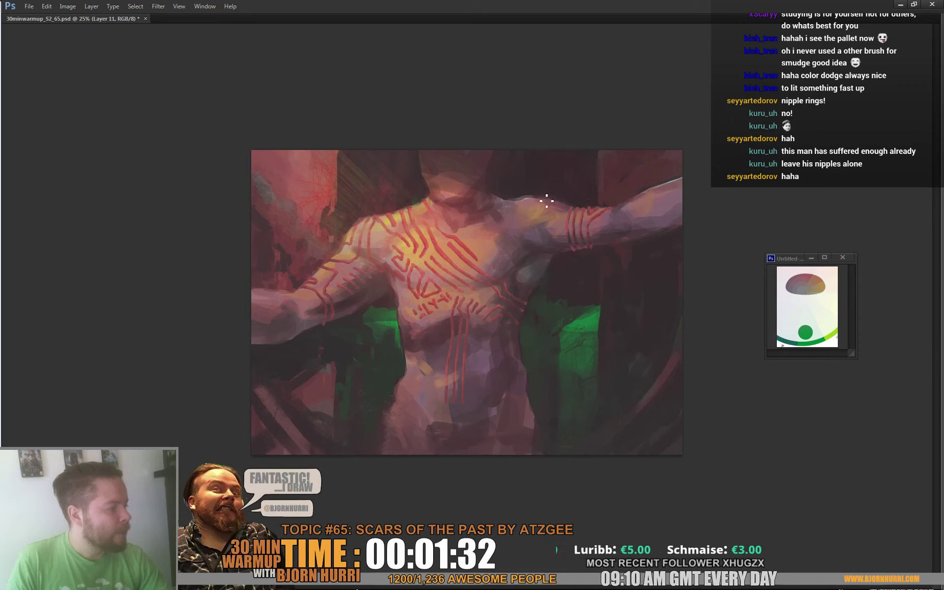
right_click(627, 206)
key(Return)
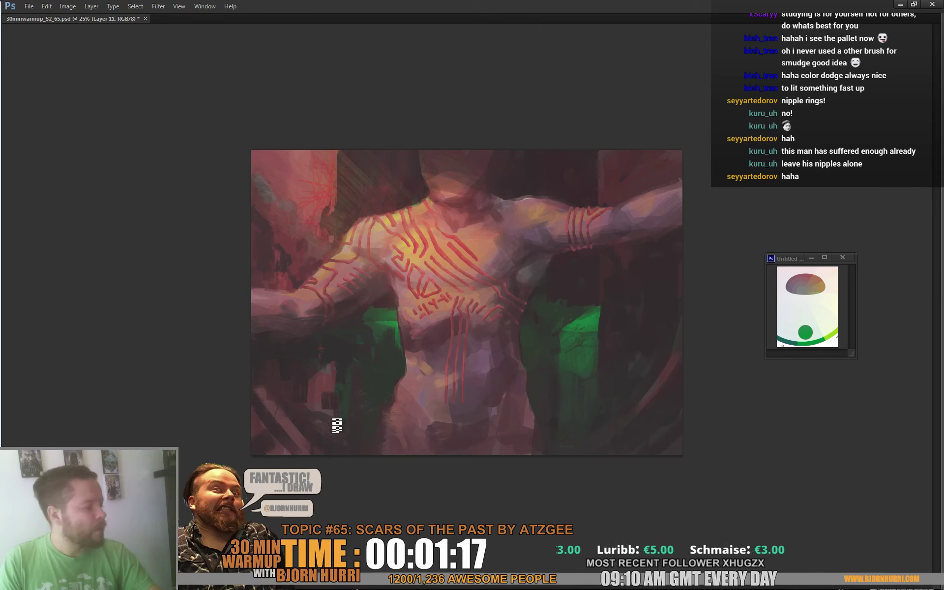
- Paint sampled dark and skin tones into the lower-left background and add light highlights on the diagonal beam there
alt+click(326, 386)
alt+click(340, 428)
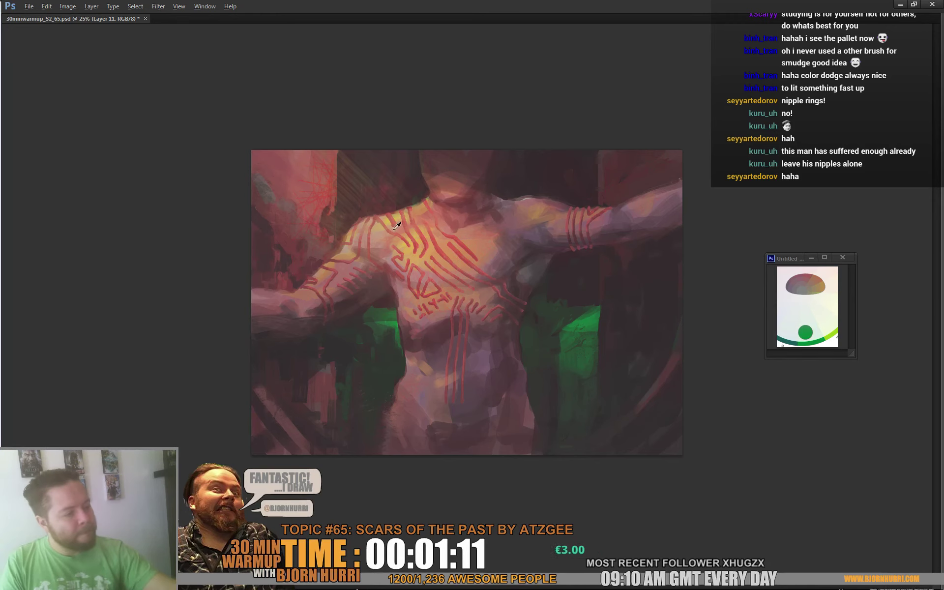
alt+click(401, 244)
right_click(305, 392)
drag(262, 403, 288, 432)
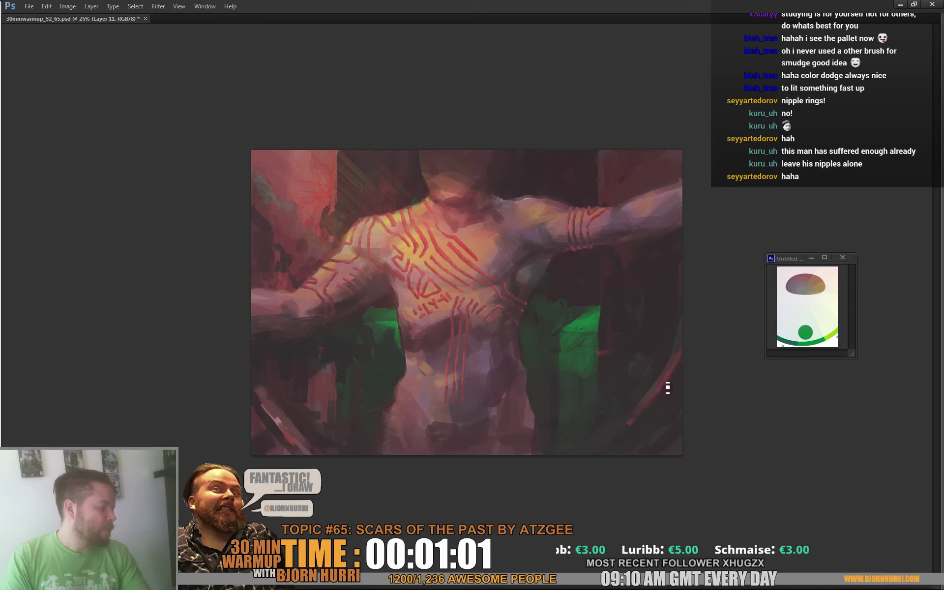
- Paint reddish strokes along the curved beam in the painting's lower-right corner and refine them with sampled color
drag(690, 359, 641, 426)
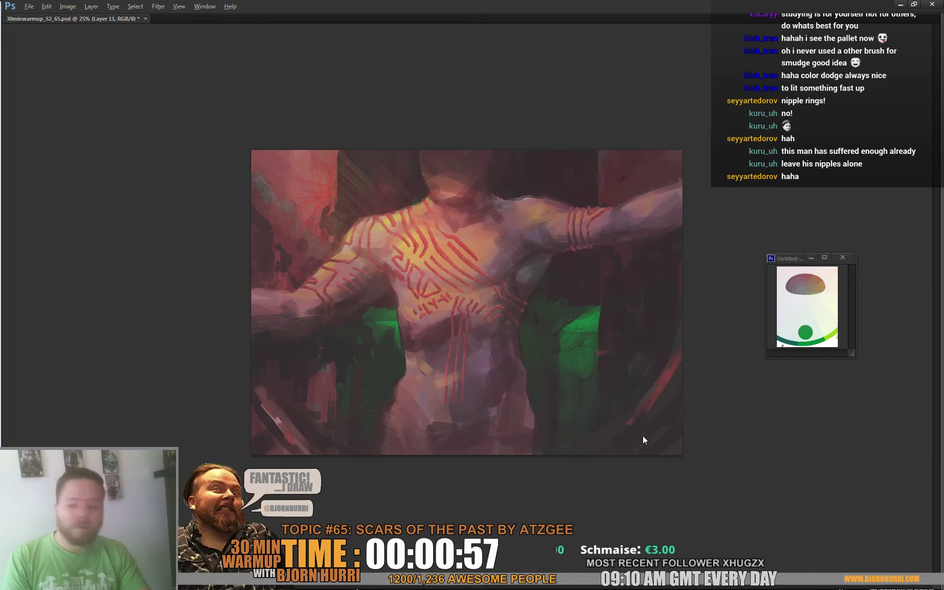
alt+click(669, 367)
drag(666, 363, 669, 354)
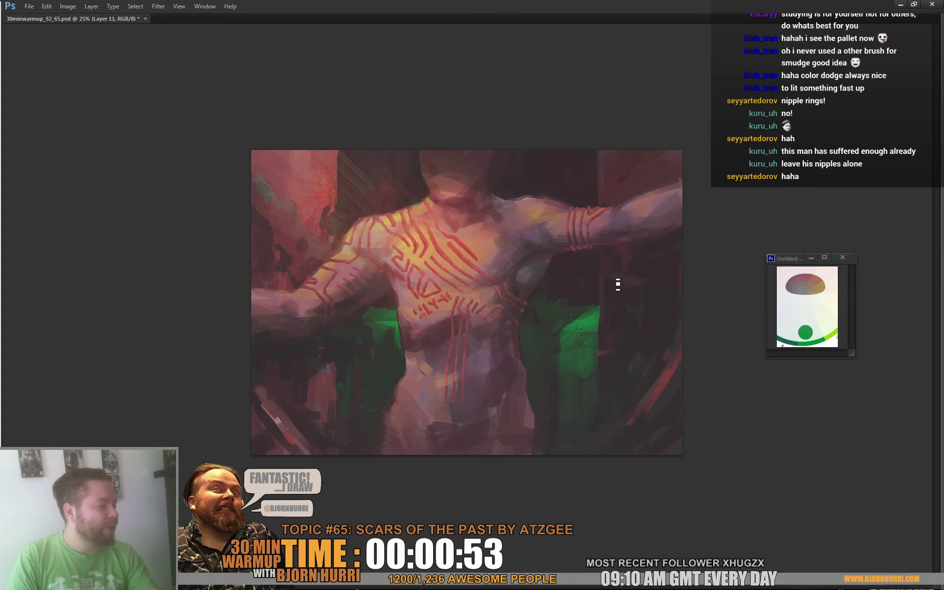
- Switch brushes and paint lighter vertical streaks on the wall panel beneath the right arm
right_click(657, 344)
click(766, 427)
drag(614, 291, 621, 338)
alt+click(622, 315)
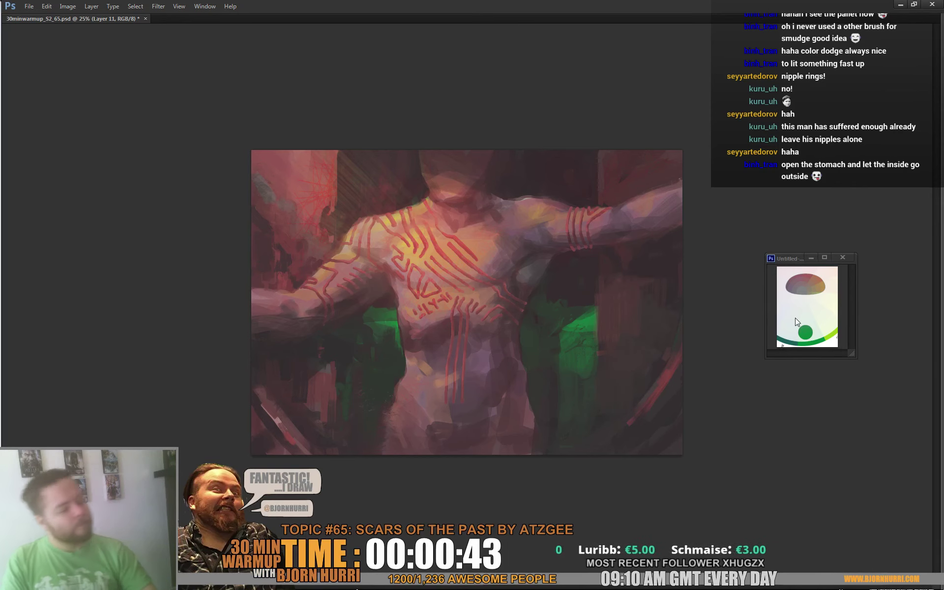
- Soften the vertical stomach scars and shade the right side of the torso with sampled skin tones
right_click(519, 317)
alt+click(445, 347)
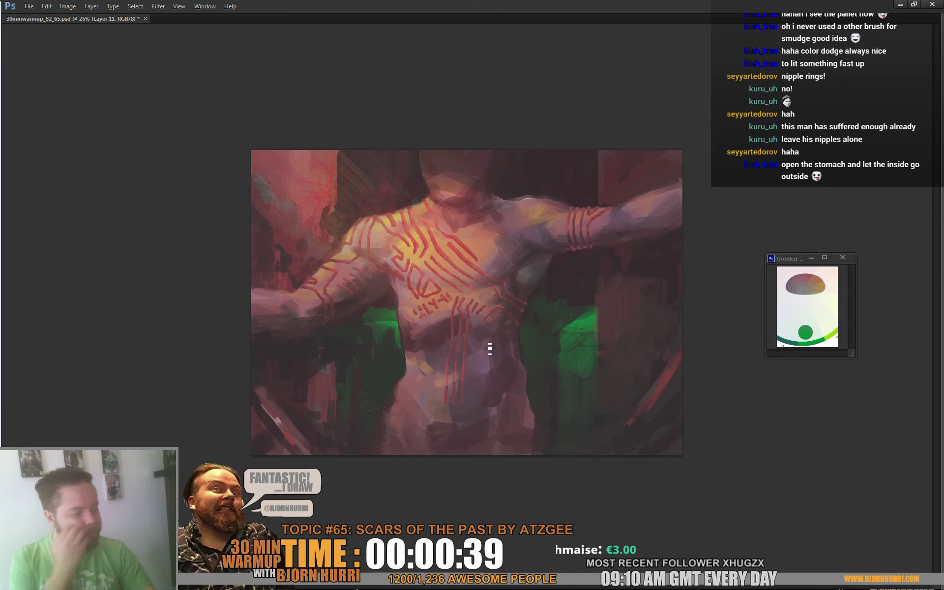
alt+click(447, 327)
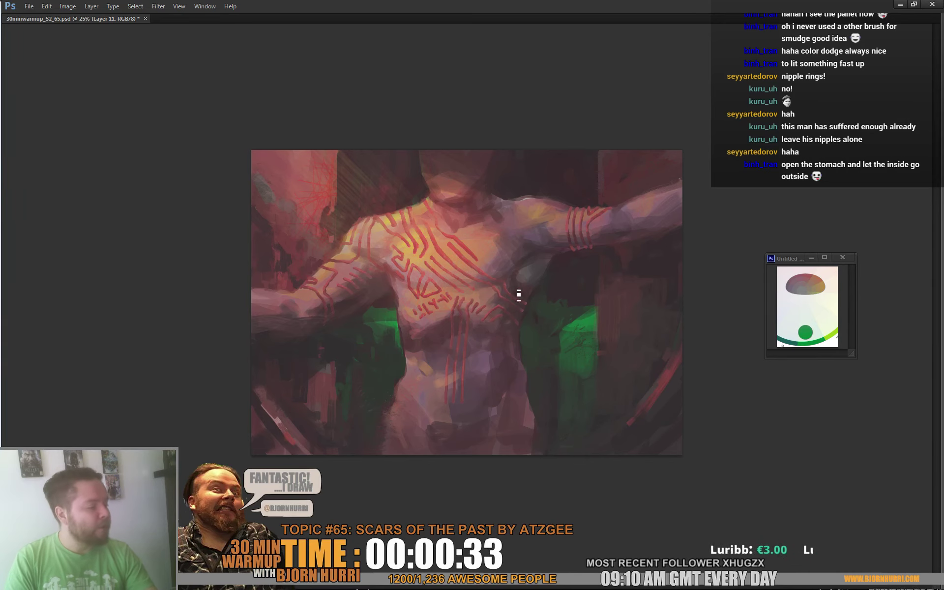
key(alt)
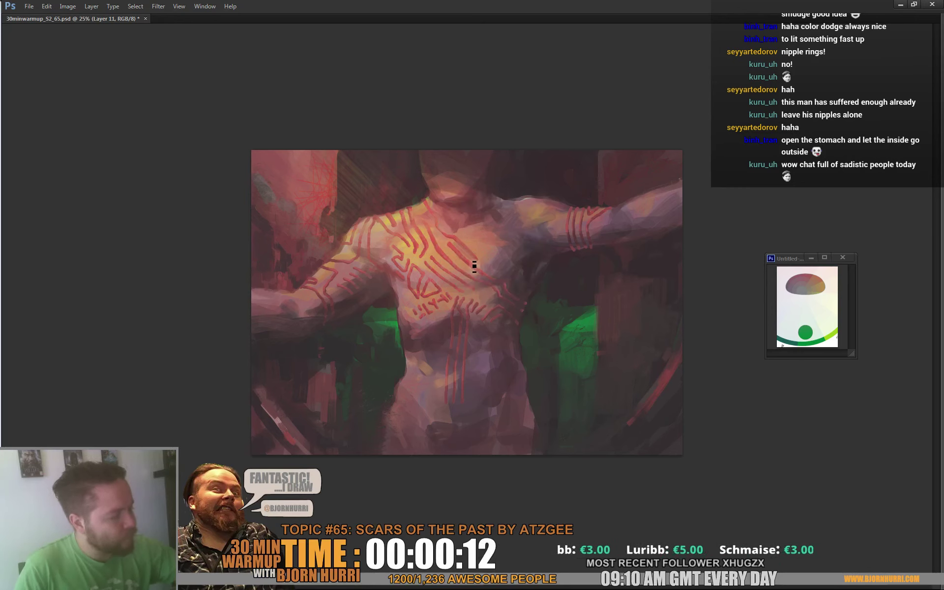
- Refine the diagonal chest scars, neck and shadowed face with colors sampled from the surrounding skin
key(alt)
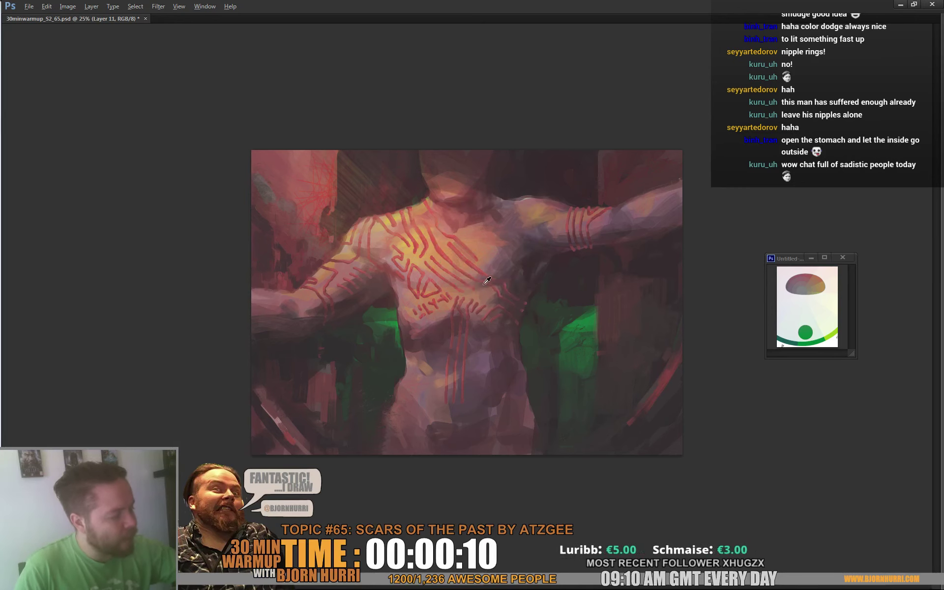
alt+click(474, 272)
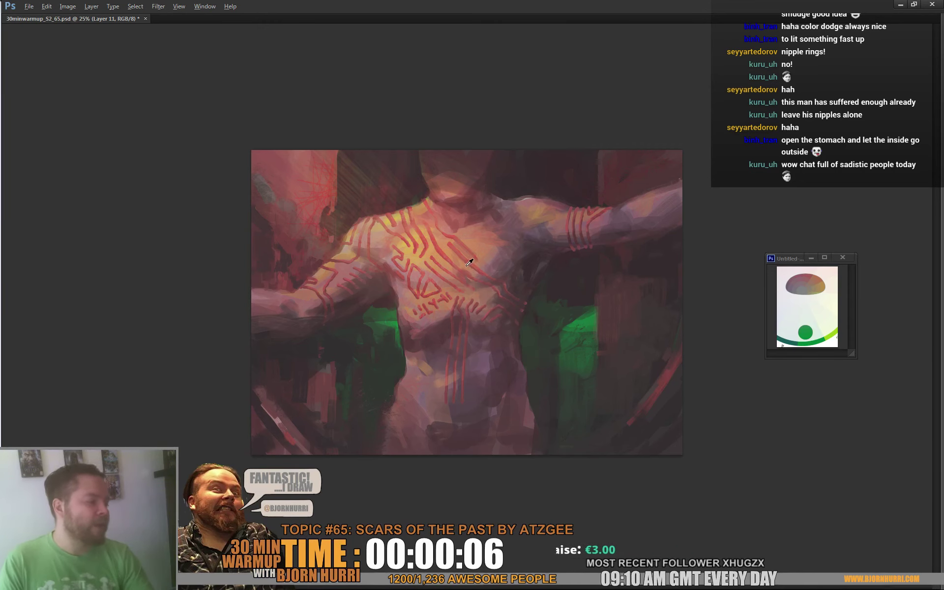
alt+click(454, 229)
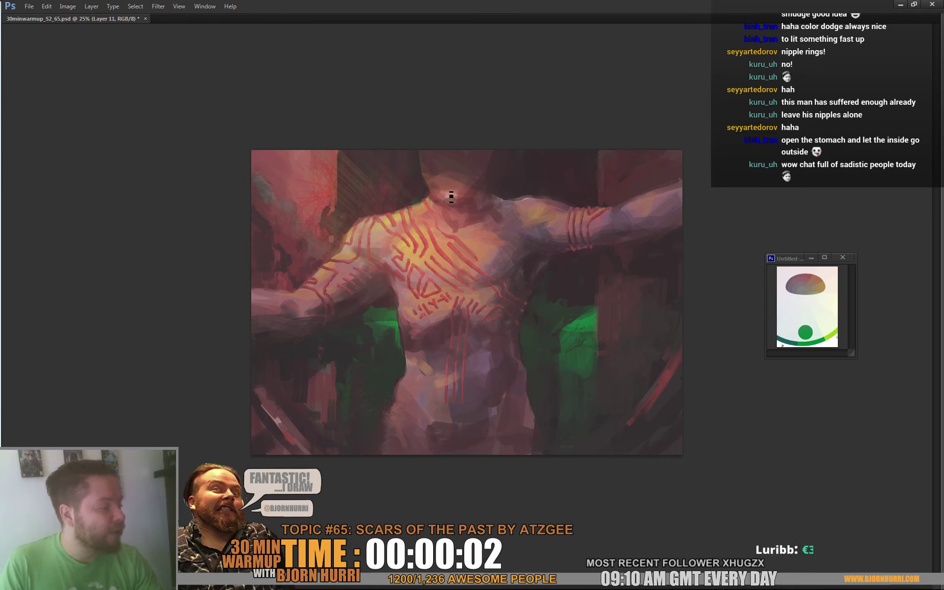
alt+click(484, 177)
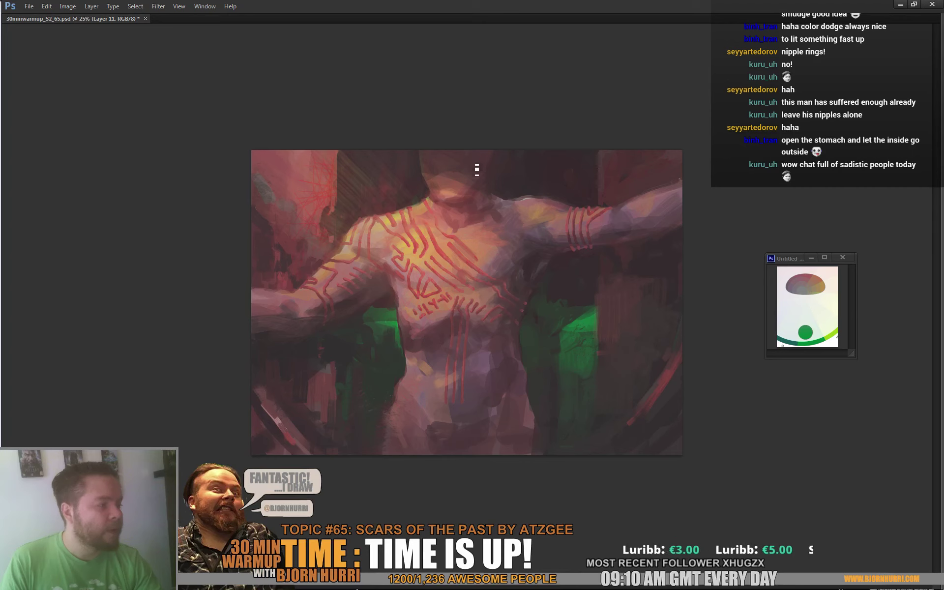
alt+click(420, 223)
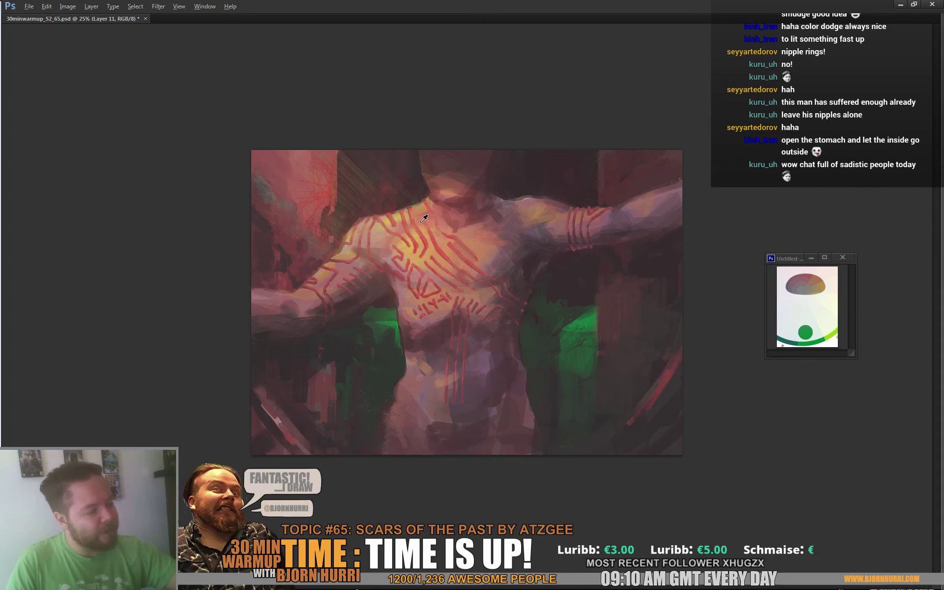
- Choose another brush and paint over the streaky background between the pink wall and the head with sampled dark tones
right_click(423, 220)
double_click(512, 233)
key(Return)
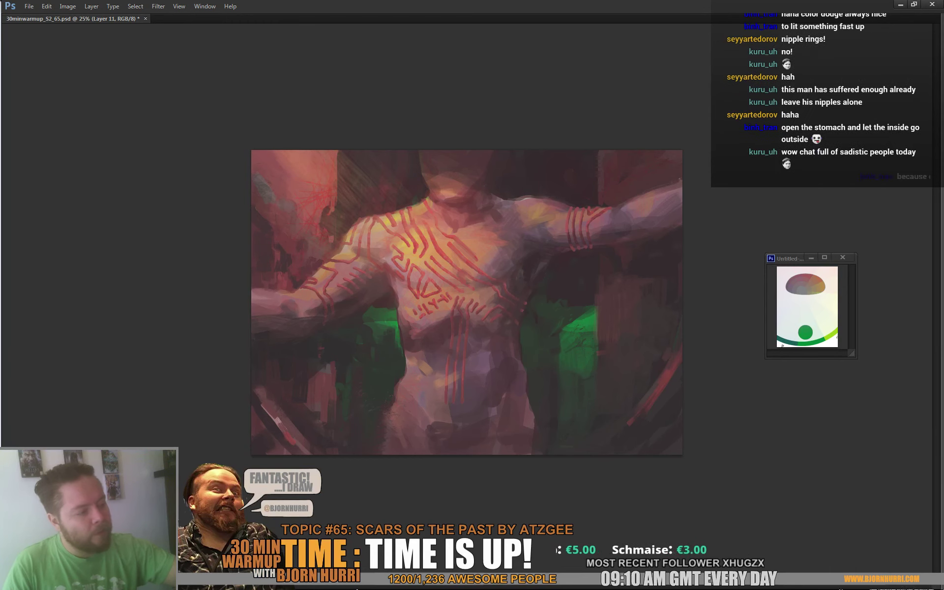
alt+click(358, 148)
alt+click(355, 178)
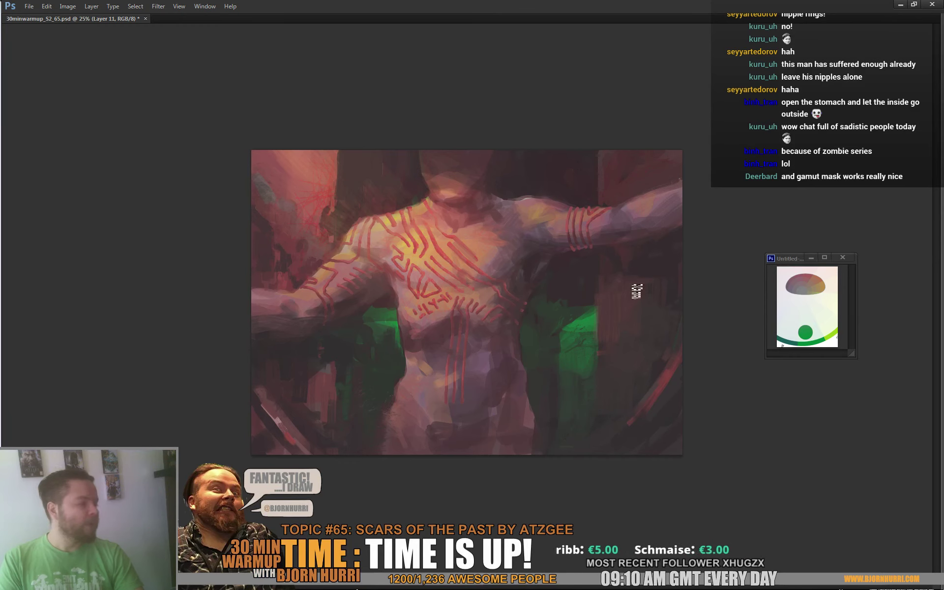
- Blend the skin tones along the outstretched right arm from shoulder to forearm using another brush and sampled colors
alt+click(520, 236)
right_click(519, 236)
click(517, 239)
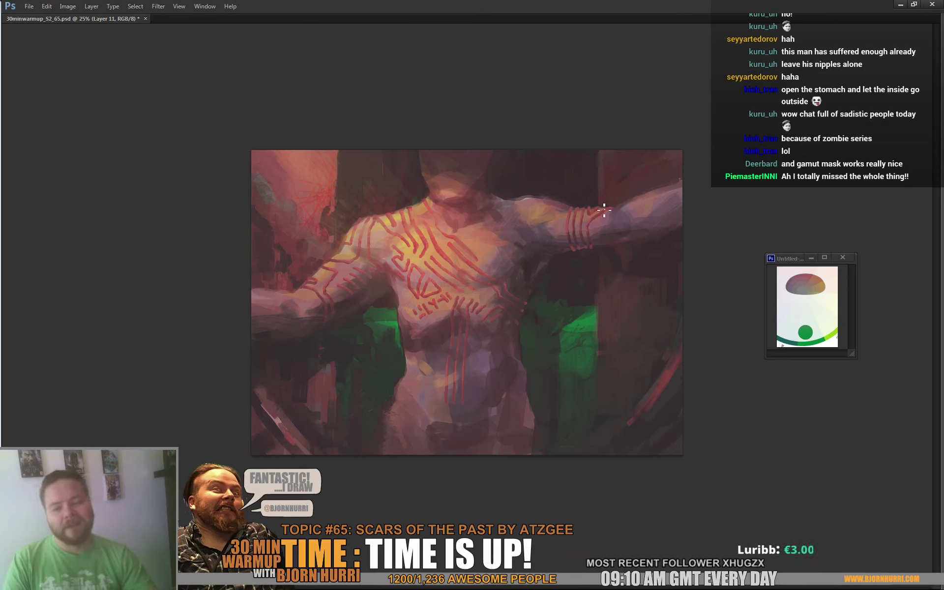
alt+click(564, 237)
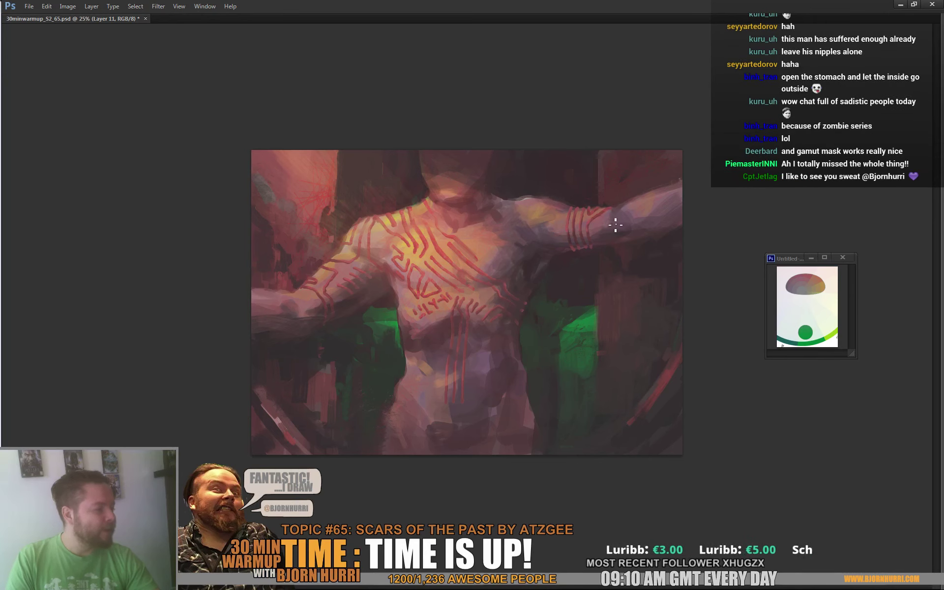
alt+click(638, 197)
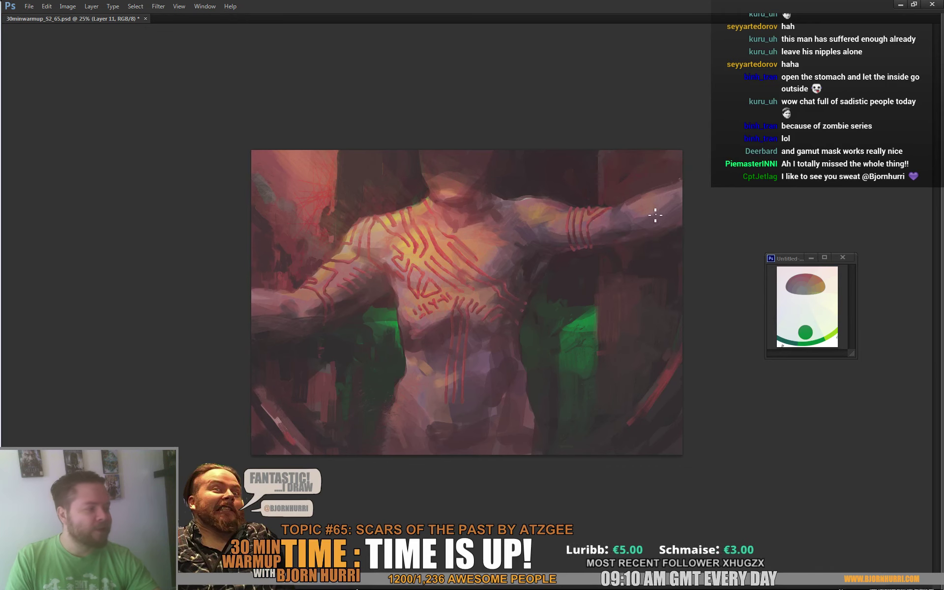
alt+click(671, 207)
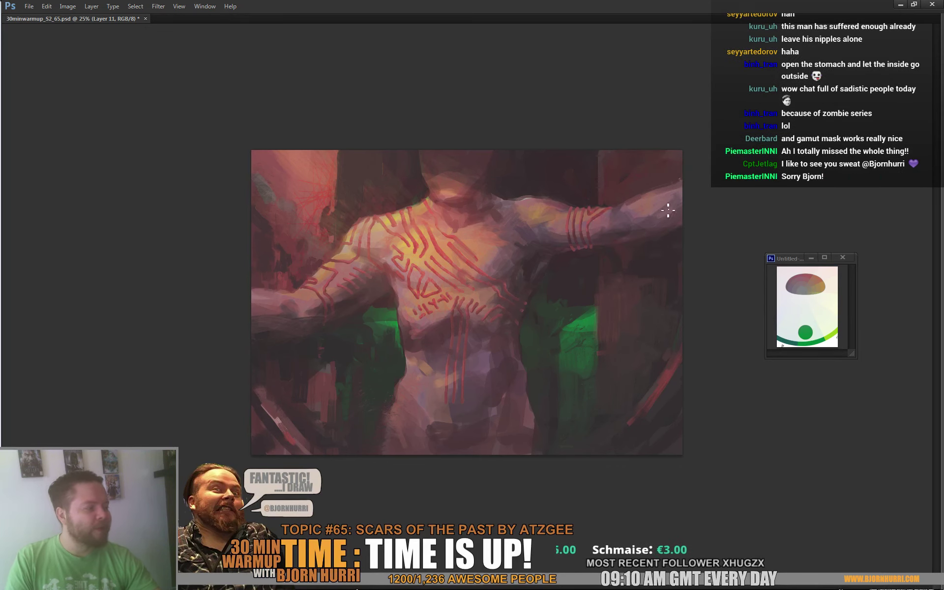
- Refine the skin around the scars on the left upper arm and shoulder with sampled skin tones
alt+click(363, 257)
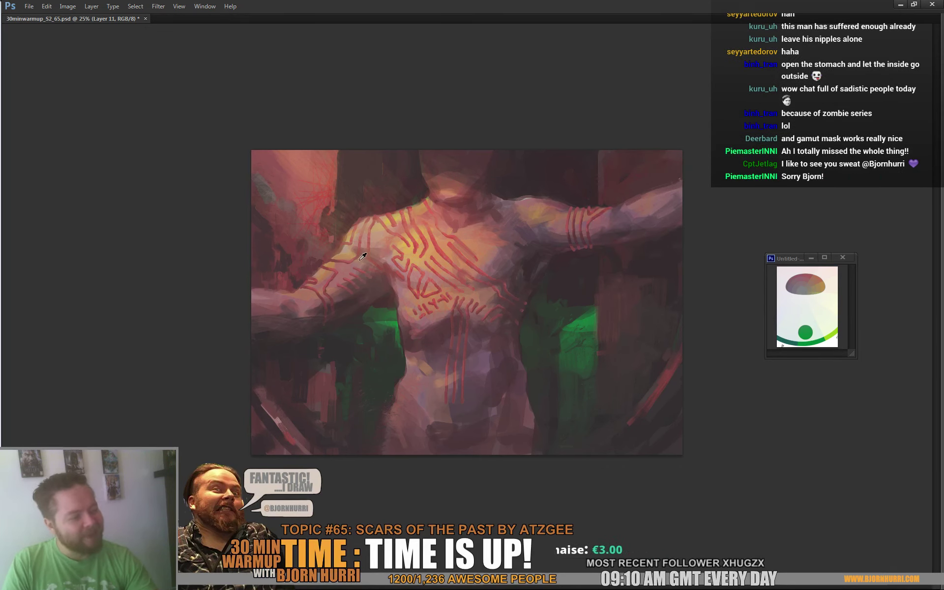
alt+click(345, 252)
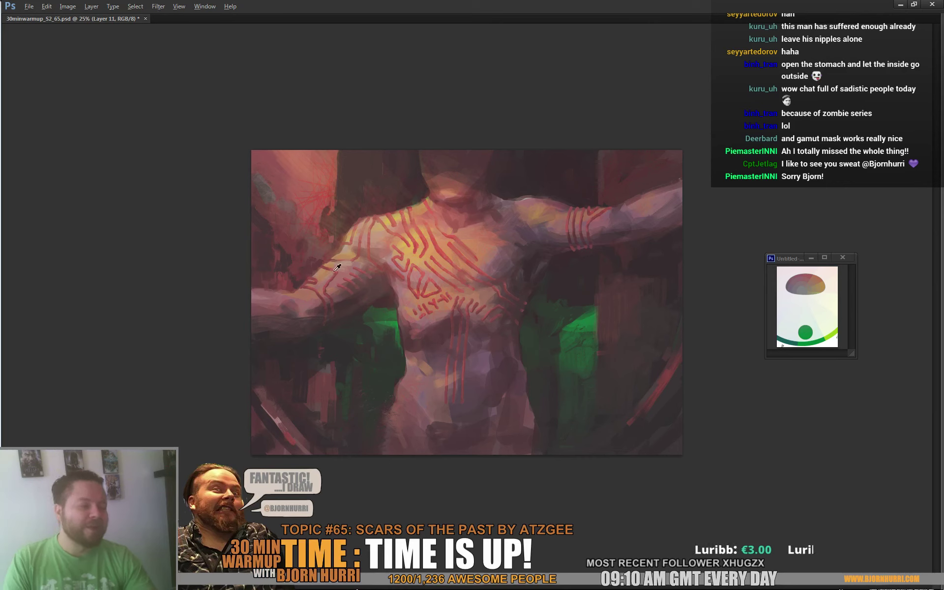
alt+click(354, 238)
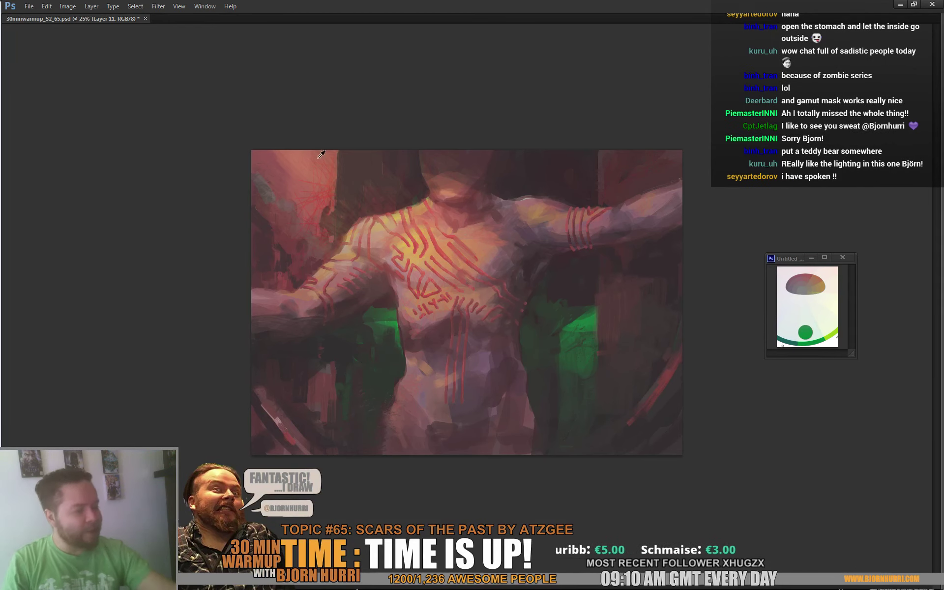
- Paint a lit edge on the wall panel beside the right green shape, blend it with sampled color, and save the painting
drag(599, 307, 600, 374)
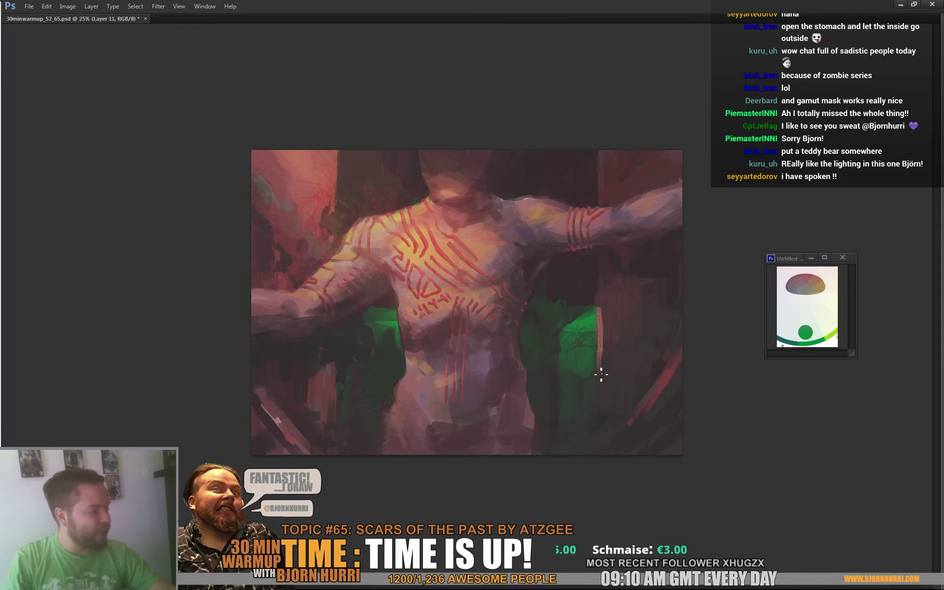
alt+click(599, 347)
alt+click(607, 362)
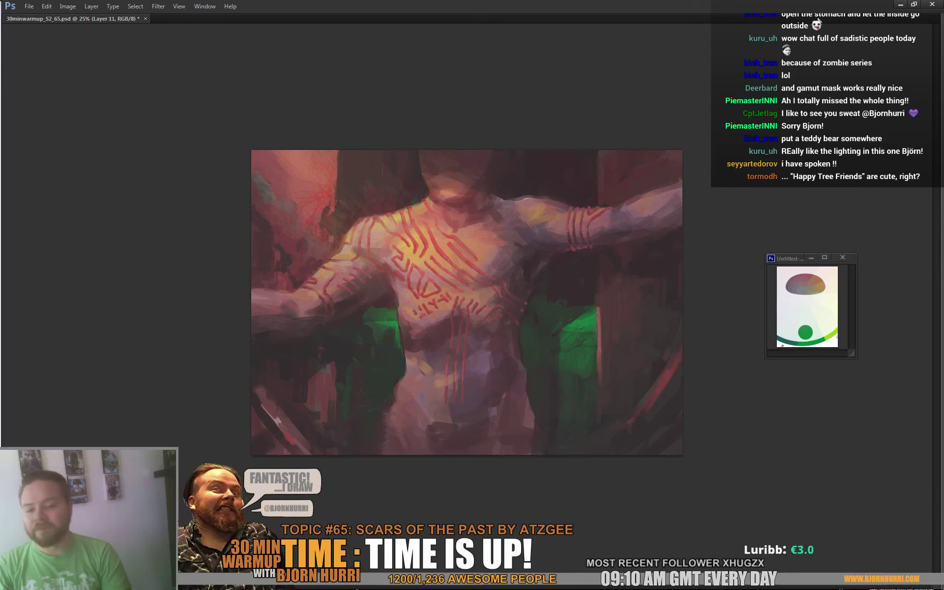
key(ctrl+s)
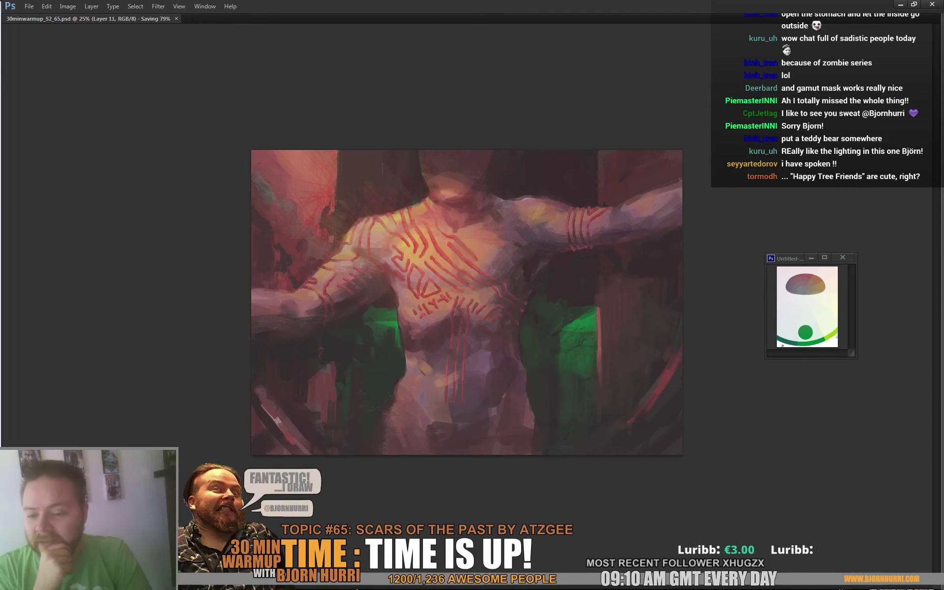